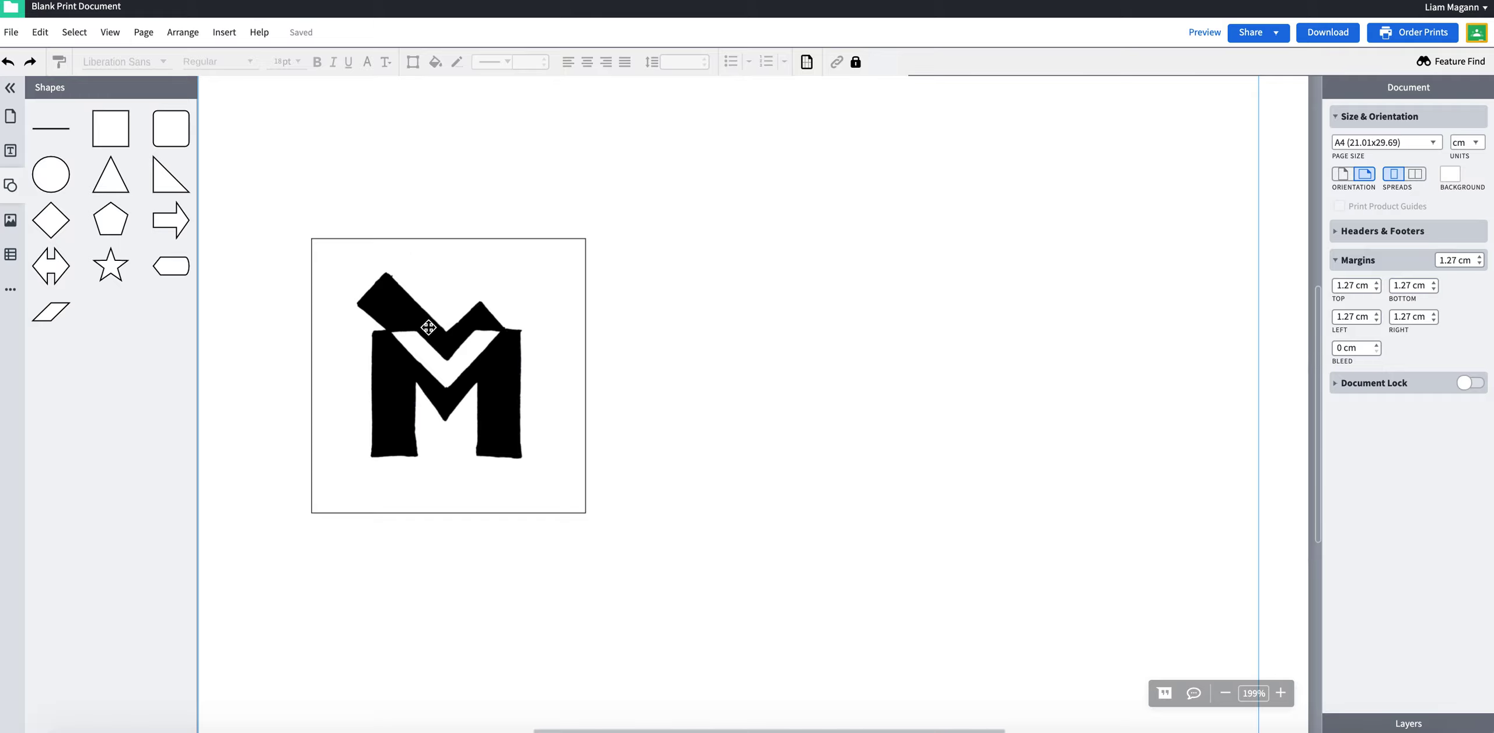
Add a square shape and resize it into an upright rectangle covering the left leg of the M
{"action": "scroll", "coordinate": [428, 327], "scroll_direction": "up", "scroll_amount": 10}
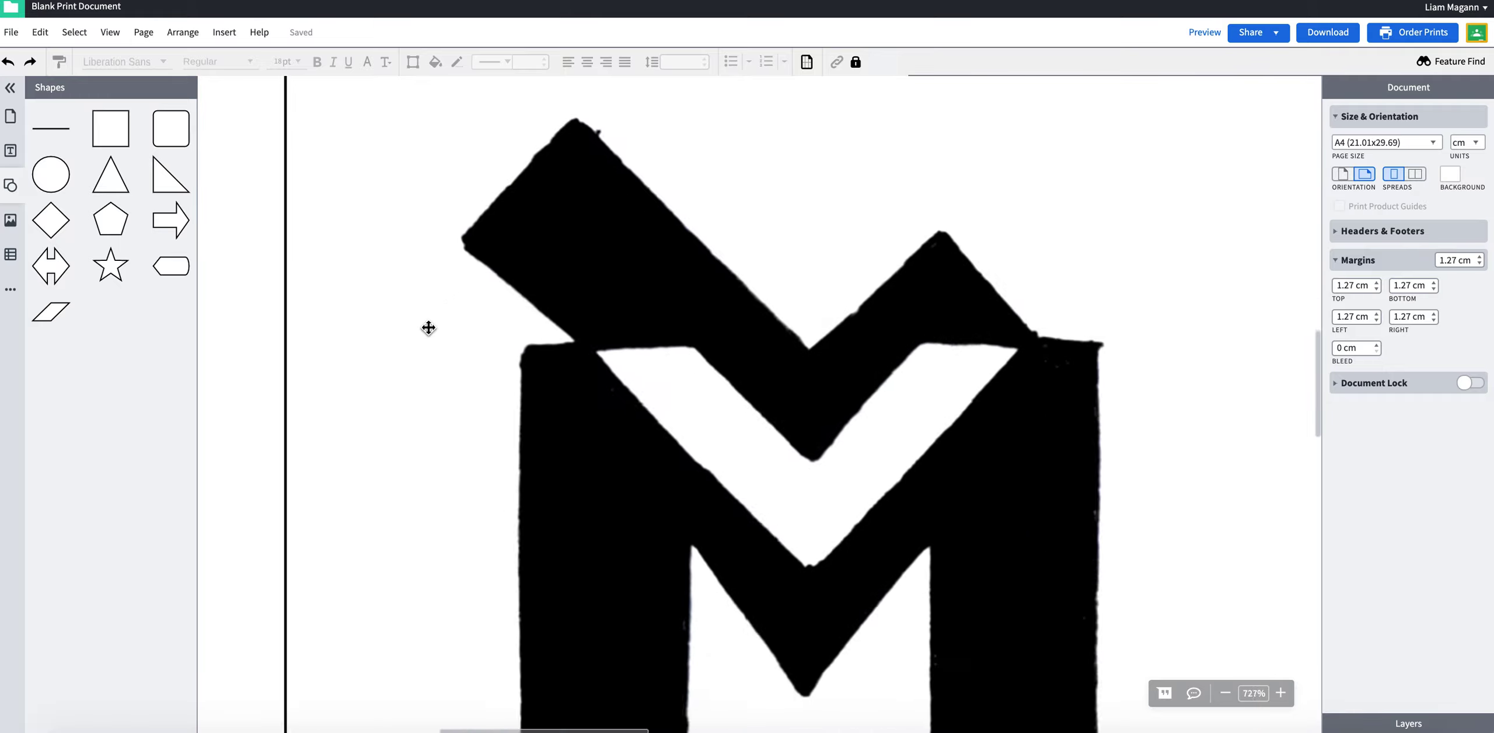
{"action": "scroll", "coordinate": [428, 327], "scroll_direction": "up", "scroll_amount": 1}
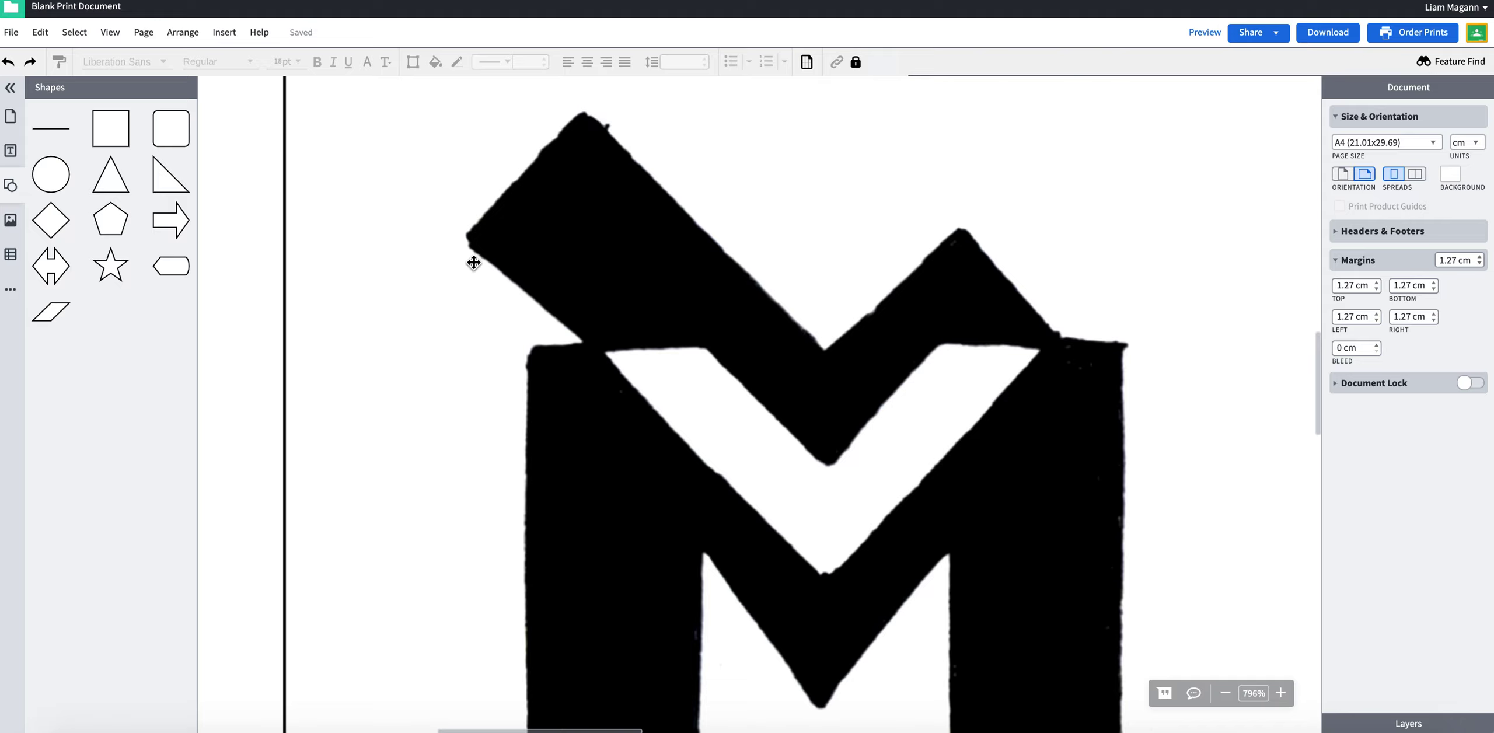
{"action": "scroll", "coordinate": [474, 262], "scroll_direction": "down", "scroll_amount": 5}
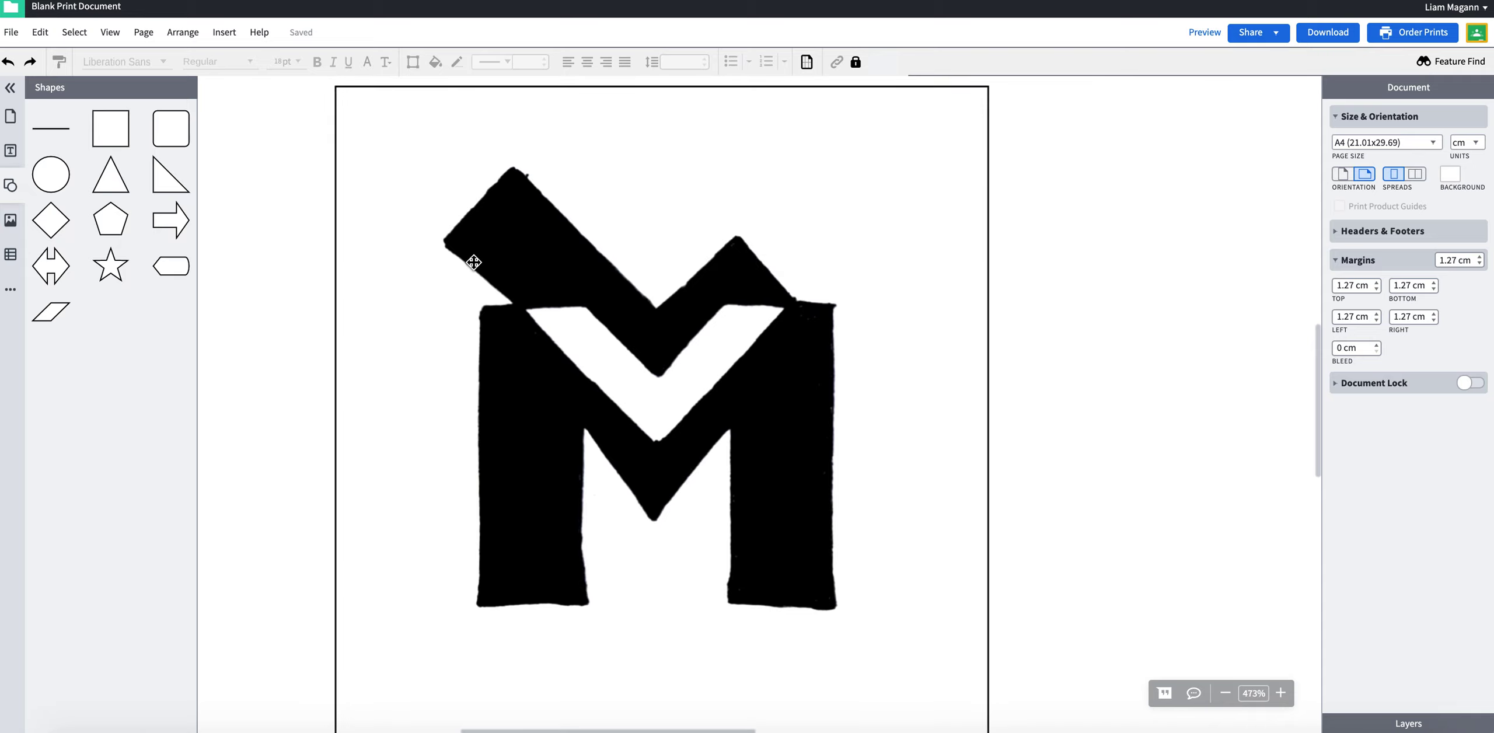
{"action": "left_click", "coordinate": [108, 127]}
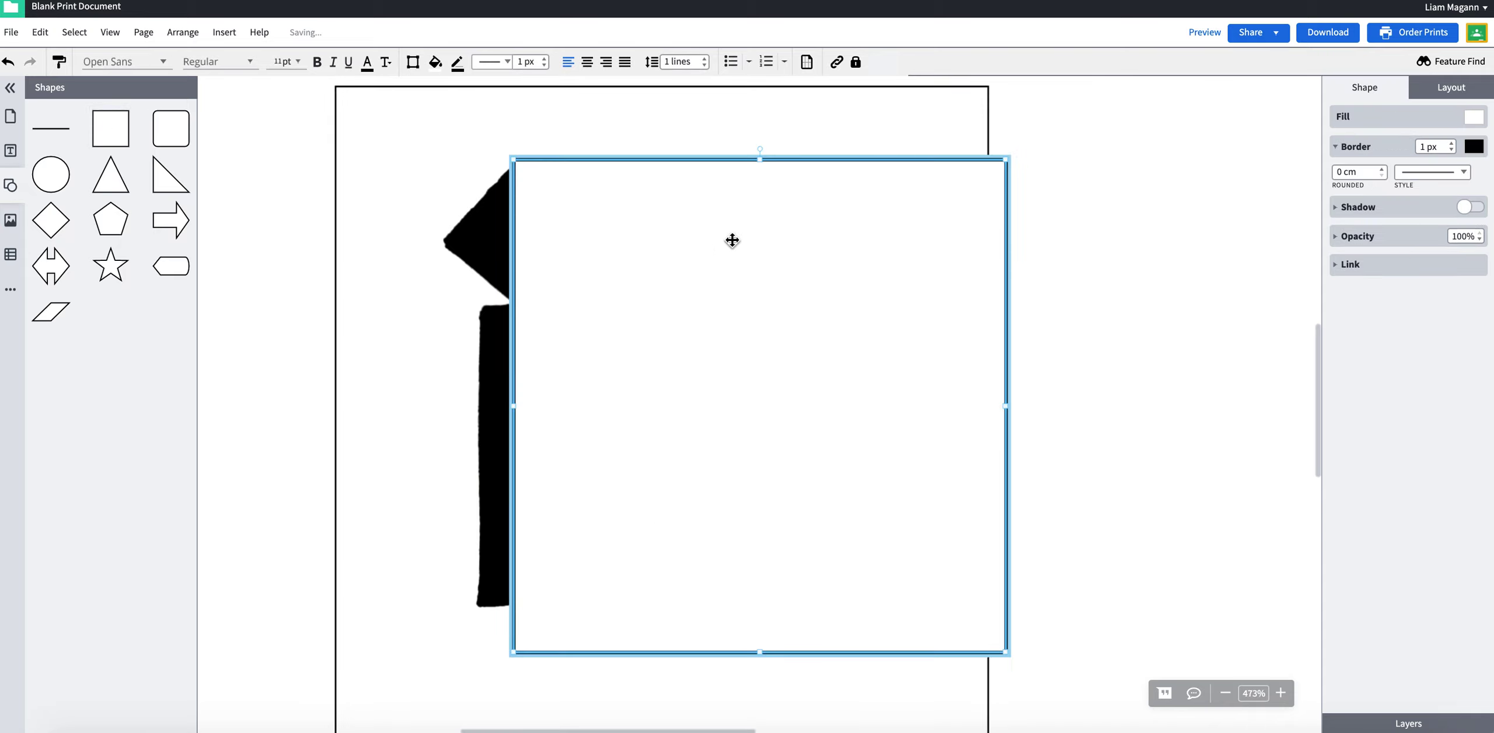
{"action": "left_click_drag", "start_coordinate": [1006, 159], "coordinate": [610, 364]}
{"action": "left_click_drag", "start_coordinate": [578, 448], "coordinate": [536, 412]}
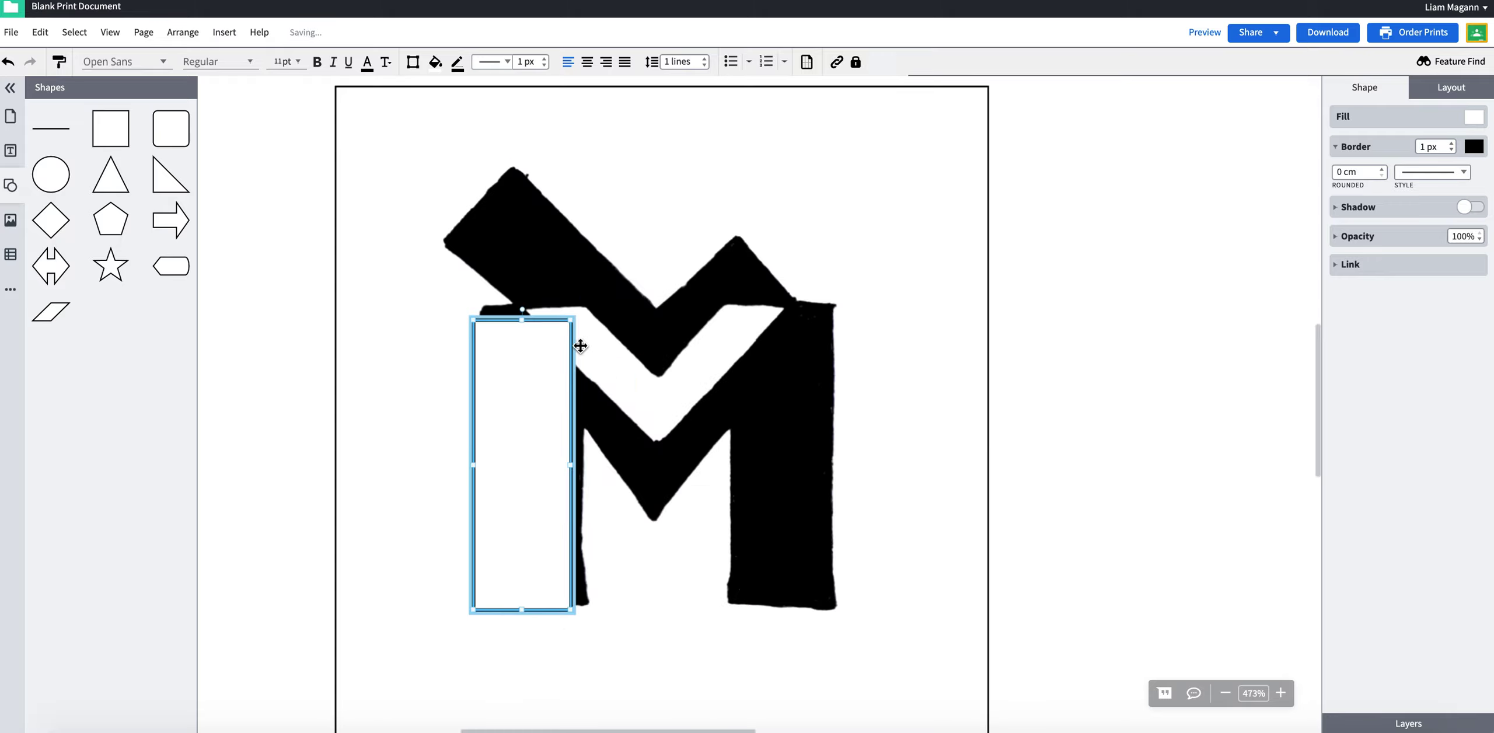
{"action": "left_click_drag", "start_coordinate": [572, 325], "coordinate": [591, 303]}
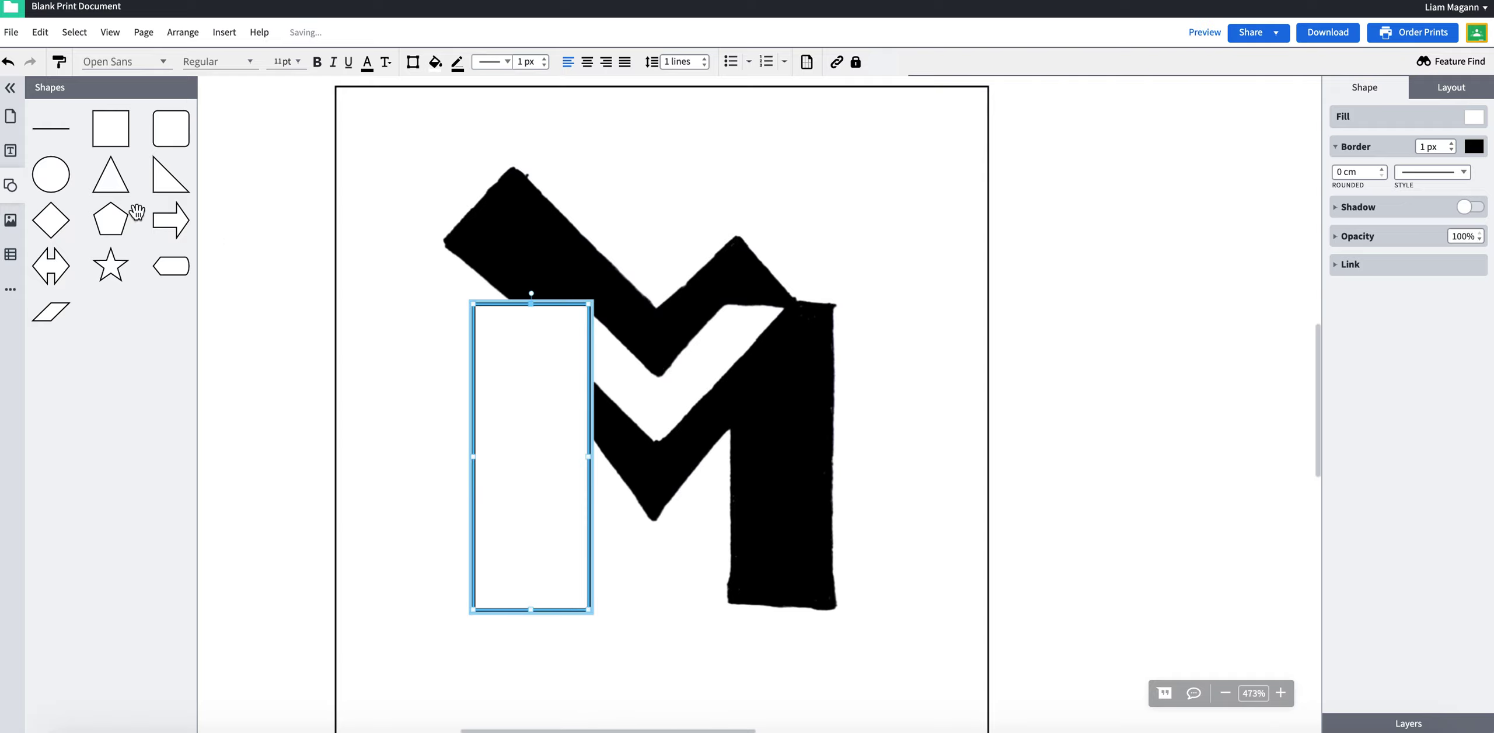
Fill the rectangle with black and nudge it into line with the left leg of the M
{"action": "left_click", "coordinate": [1475, 118]}
{"action": "left_click", "coordinate": [1472, 260]}
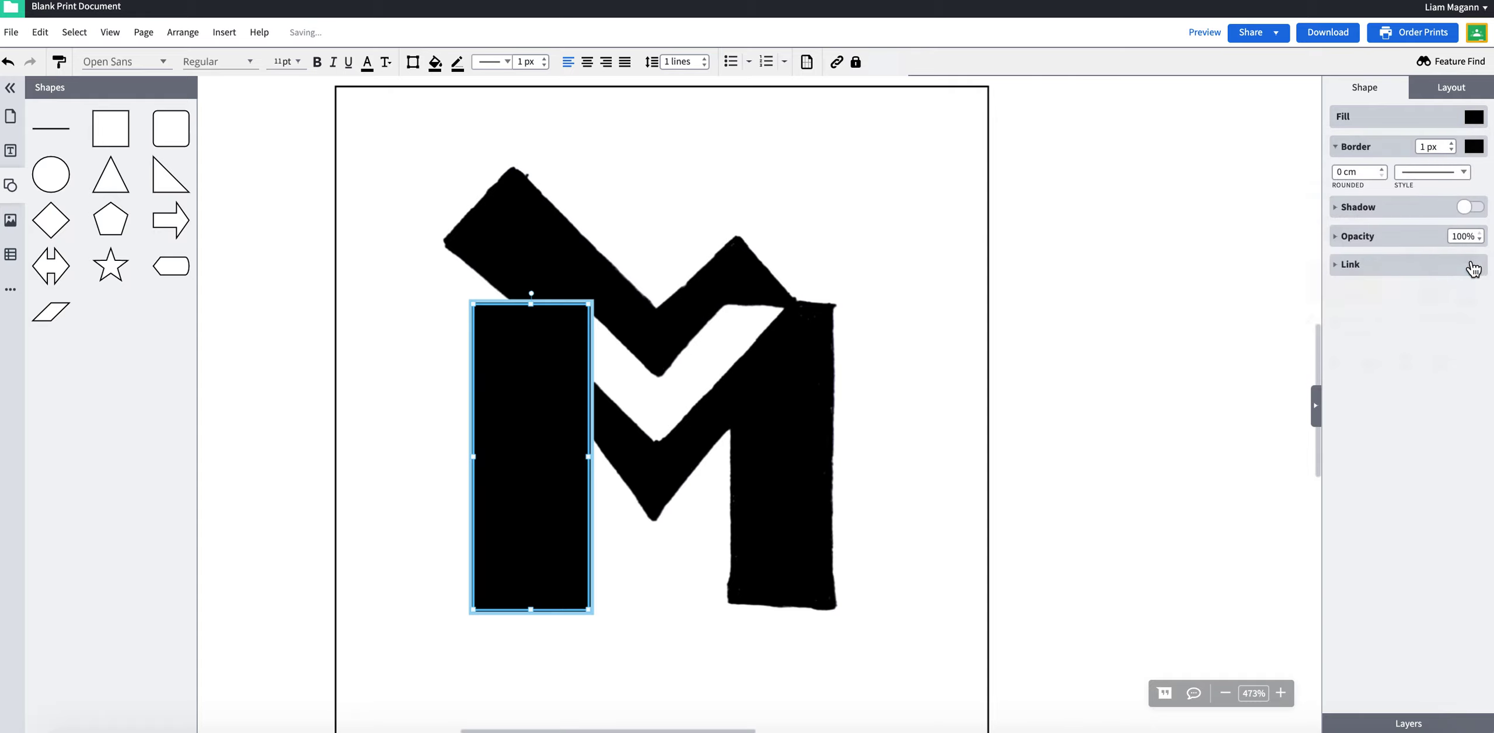
{"action": "left_click", "coordinate": [985, 423]}
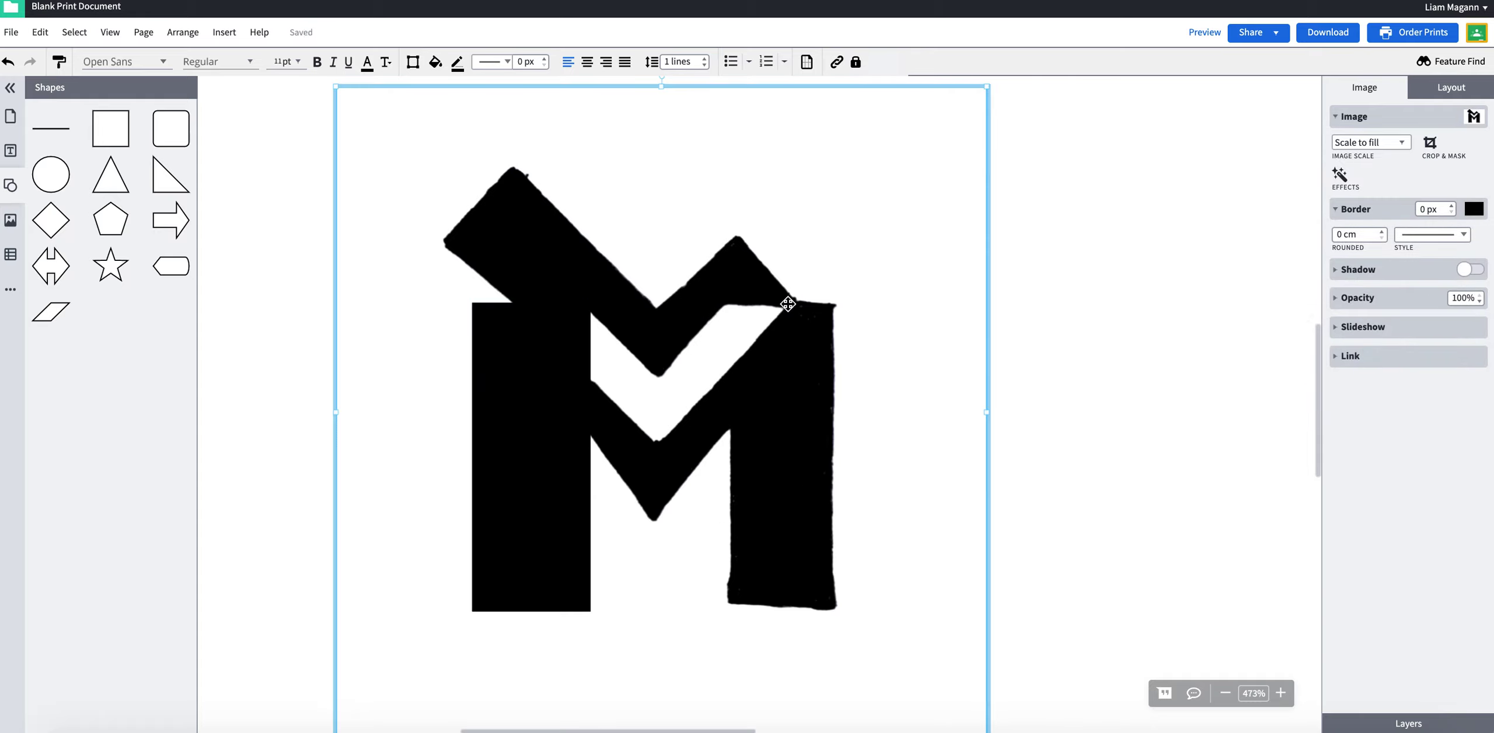
{"action": "left_click_drag", "start_coordinate": [529, 383], "coordinate": [527, 356]}
{"action": "left_click_drag", "start_coordinate": [546, 514], "coordinate": [542, 514]}
{"action": "left_click", "coordinate": [634, 622]}
{"action": "left_click", "coordinate": [574, 577]}
{"action": "mouse_move", "coordinate": [590, 459]}
{"action": "left_mouse_down"}
{"action": "mouse_move", "coordinate": [557, 459]}
{"action": "mouse_move", "coordinate": [592, 461]}
{"action": "left_mouse_up"}
{"action": "left_click", "coordinate": [616, 521]}
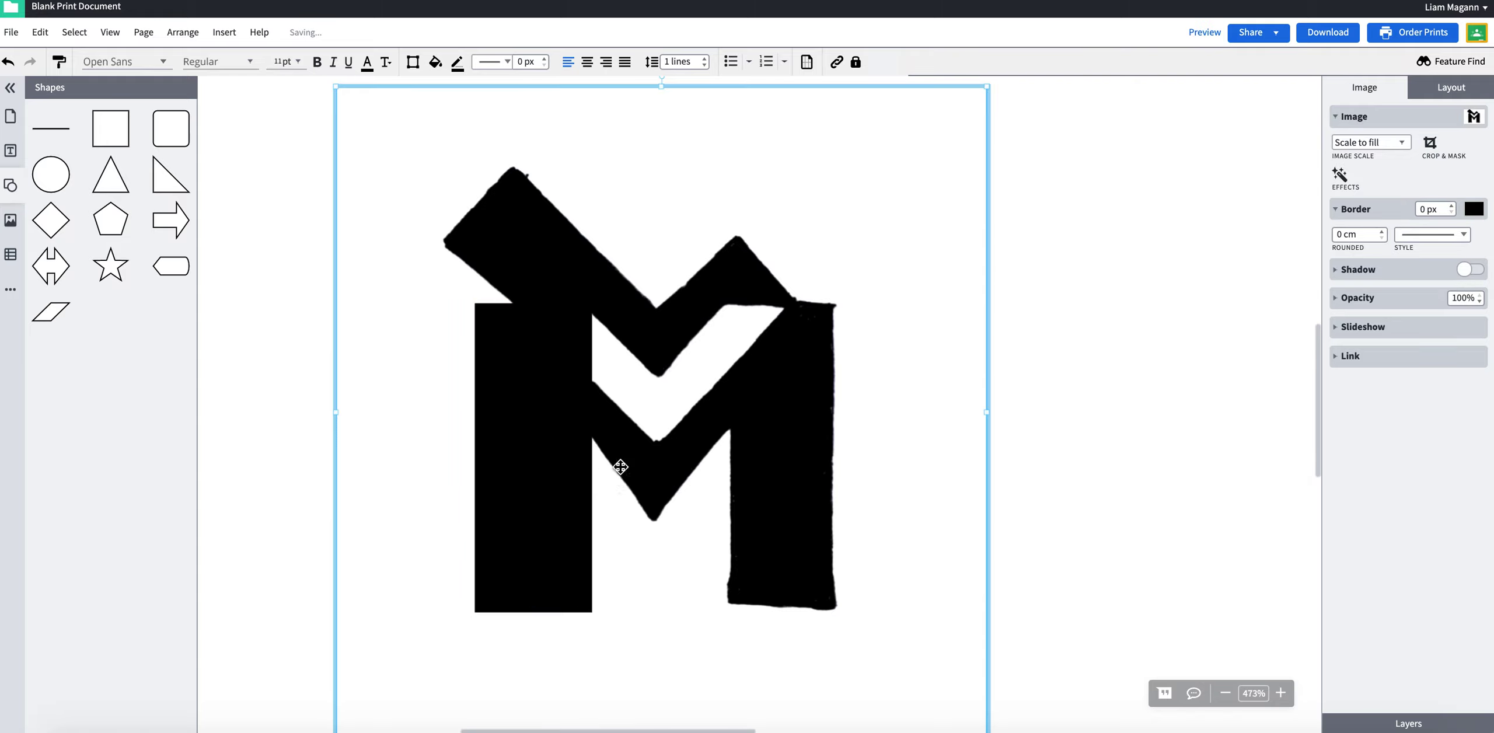
Delete the black rectangle covering the left leg of the M
{"action": "left_click", "coordinate": [564, 373]}
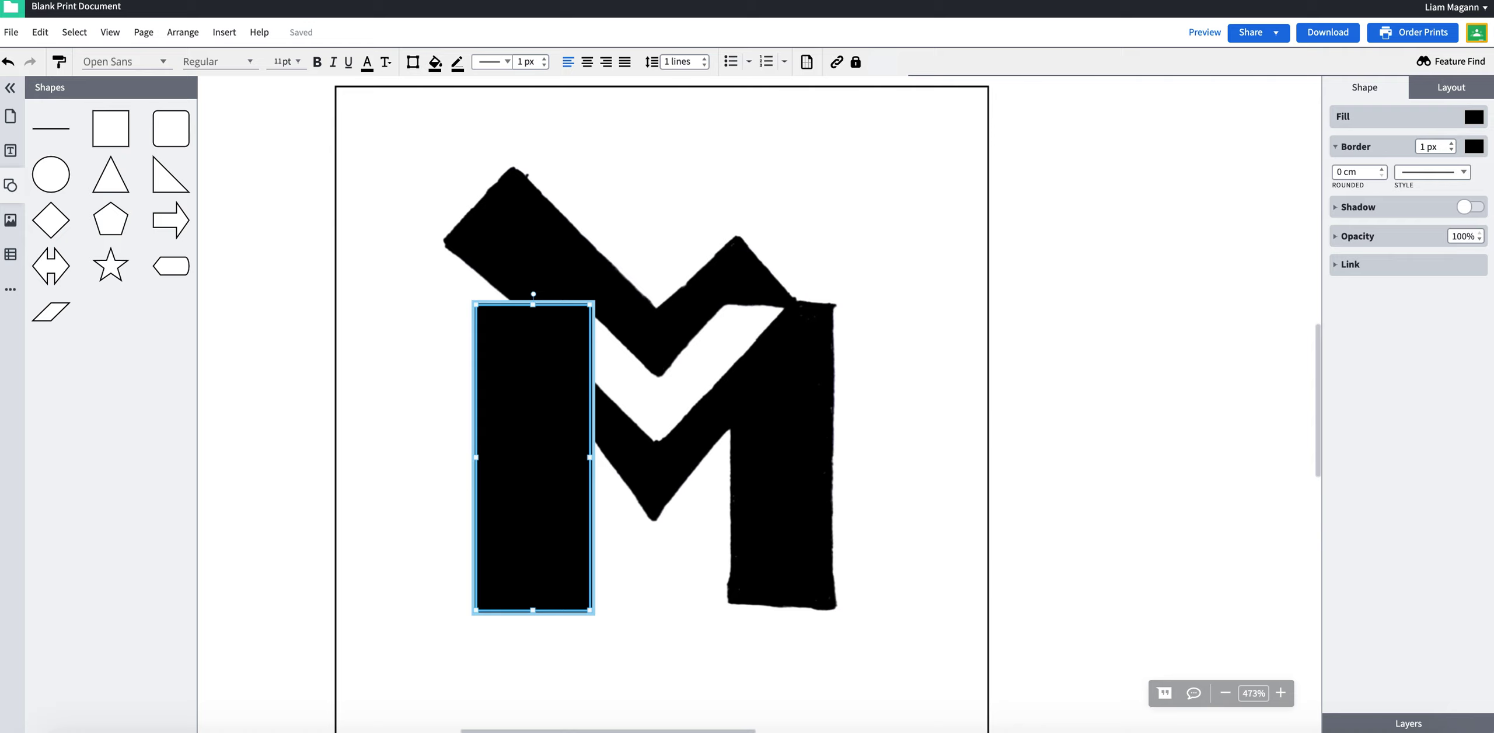
{"action": "key", "text": "Delete"}
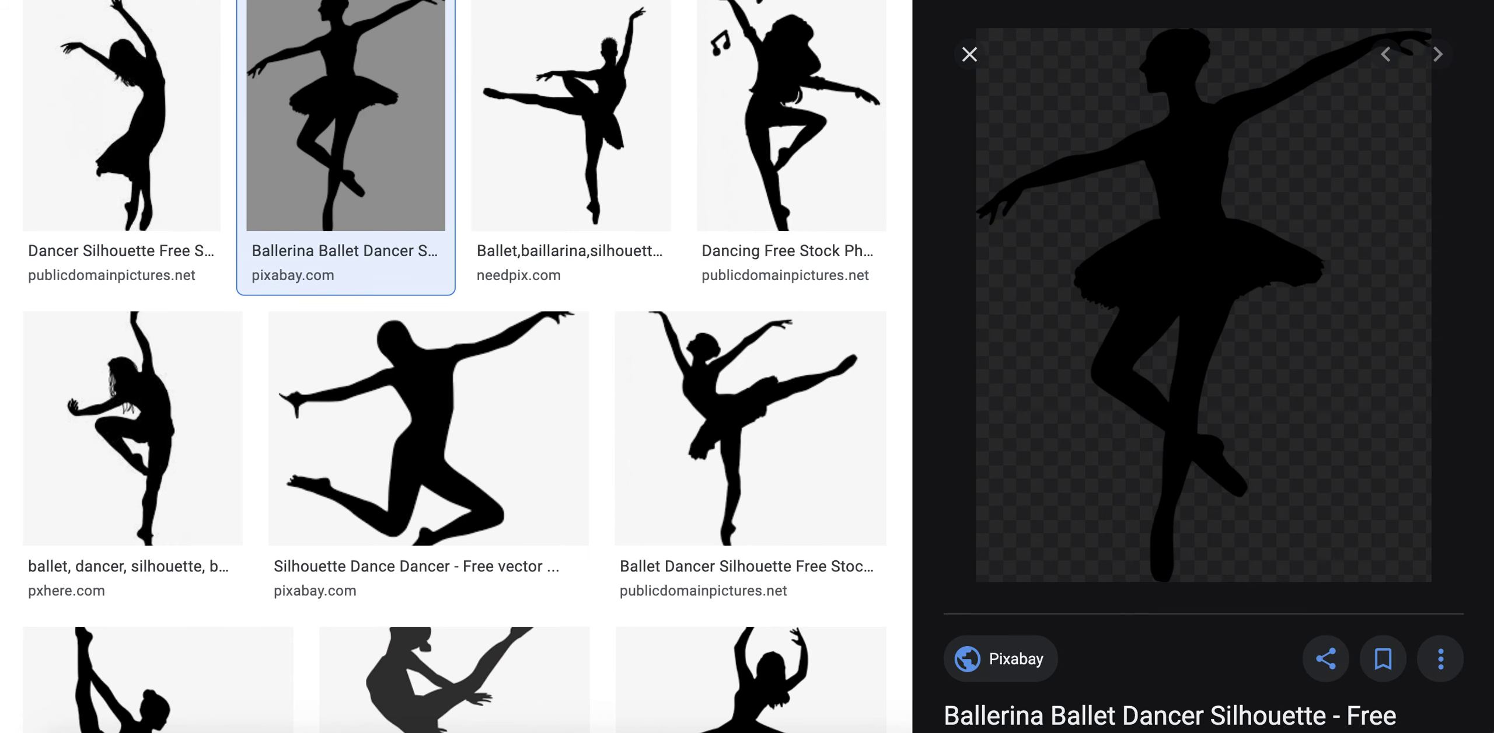
Review the usage-rights licence options for the "silhouette dance" results in Google Images
{"action": "scroll", "coordinate": [570, 227], "scroll_direction": "up", "scroll_amount": 5}
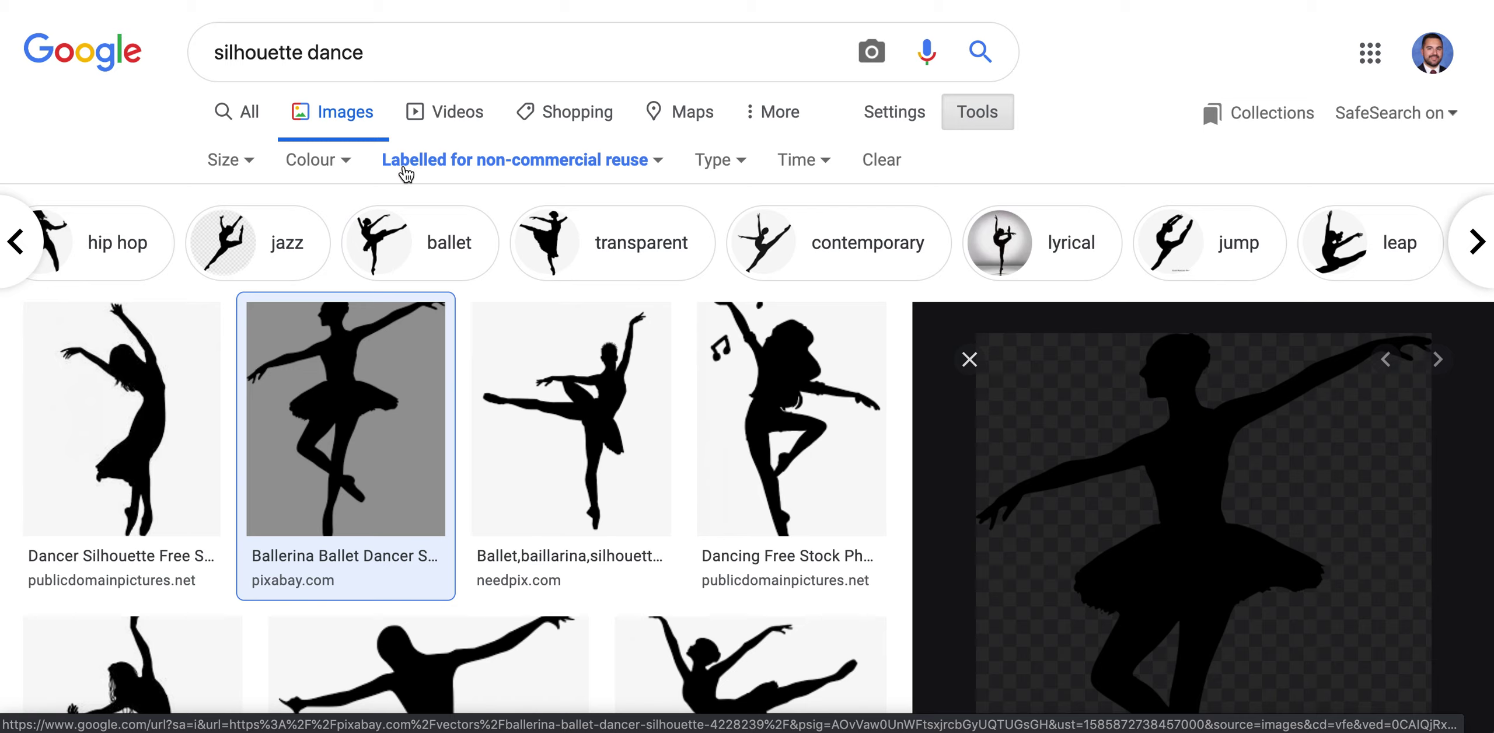
{"action": "left_click", "coordinate": [979, 119]}
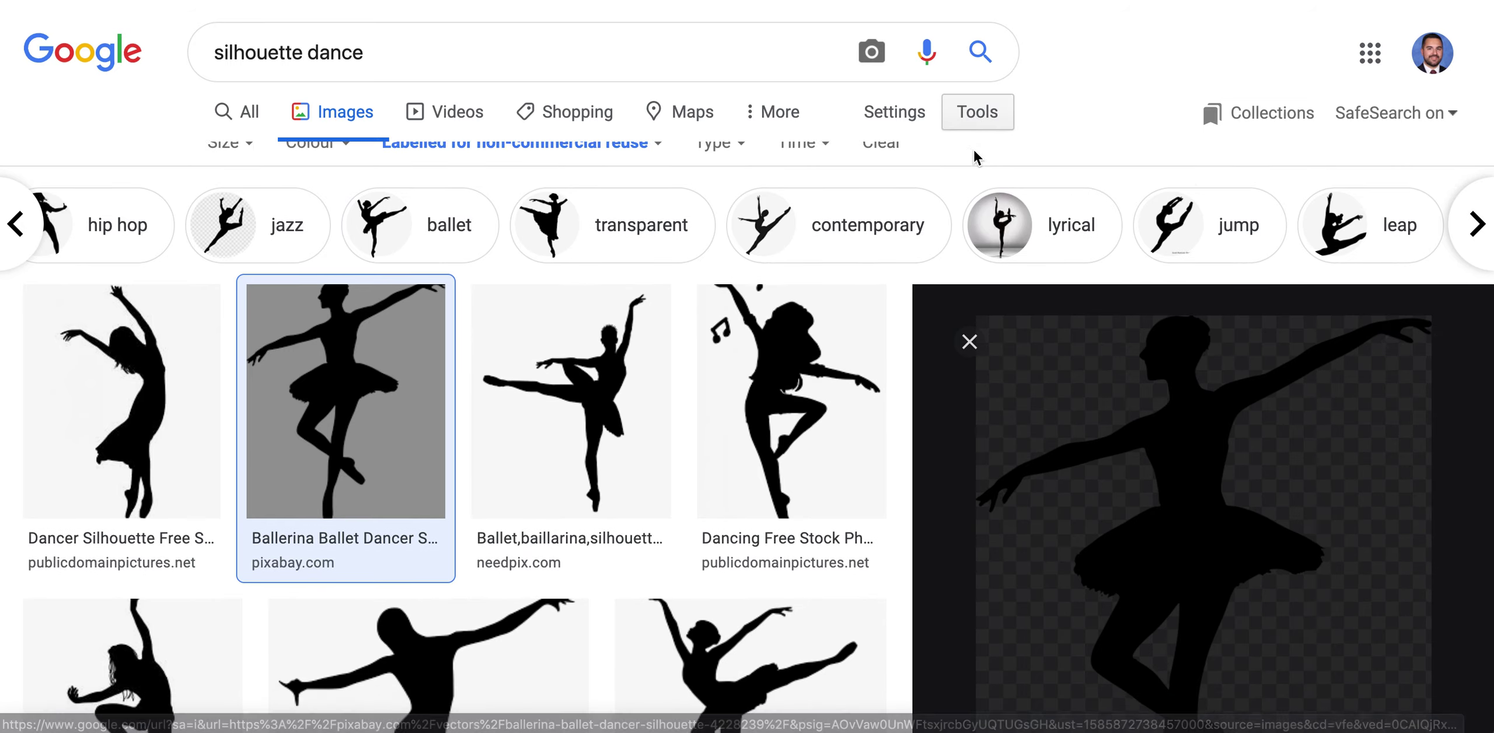
{"action": "left_click", "coordinate": [978, 119]}
{"action": "left_click", "coordinate": [398, 171]}
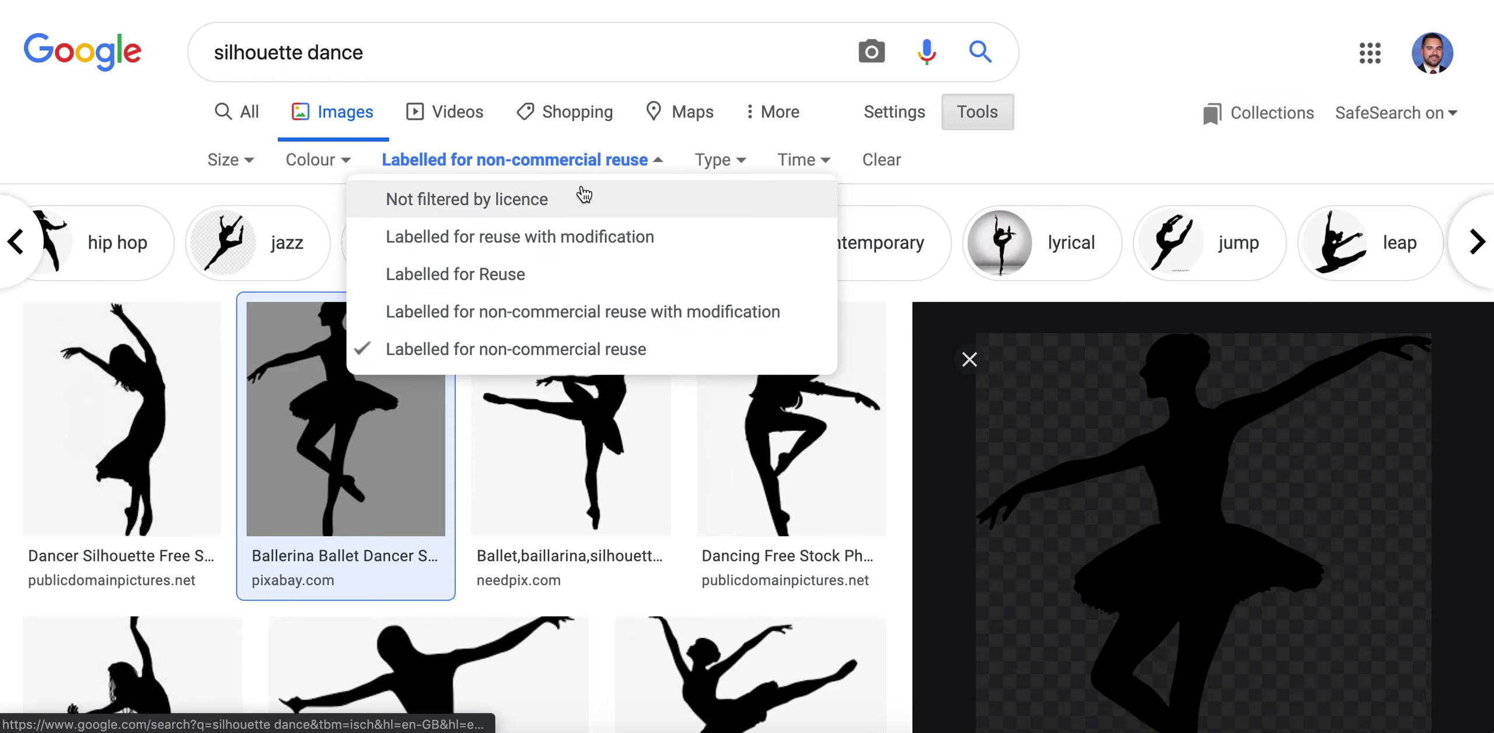
{"action": "left_click", "coordinate": [1259, 121]}
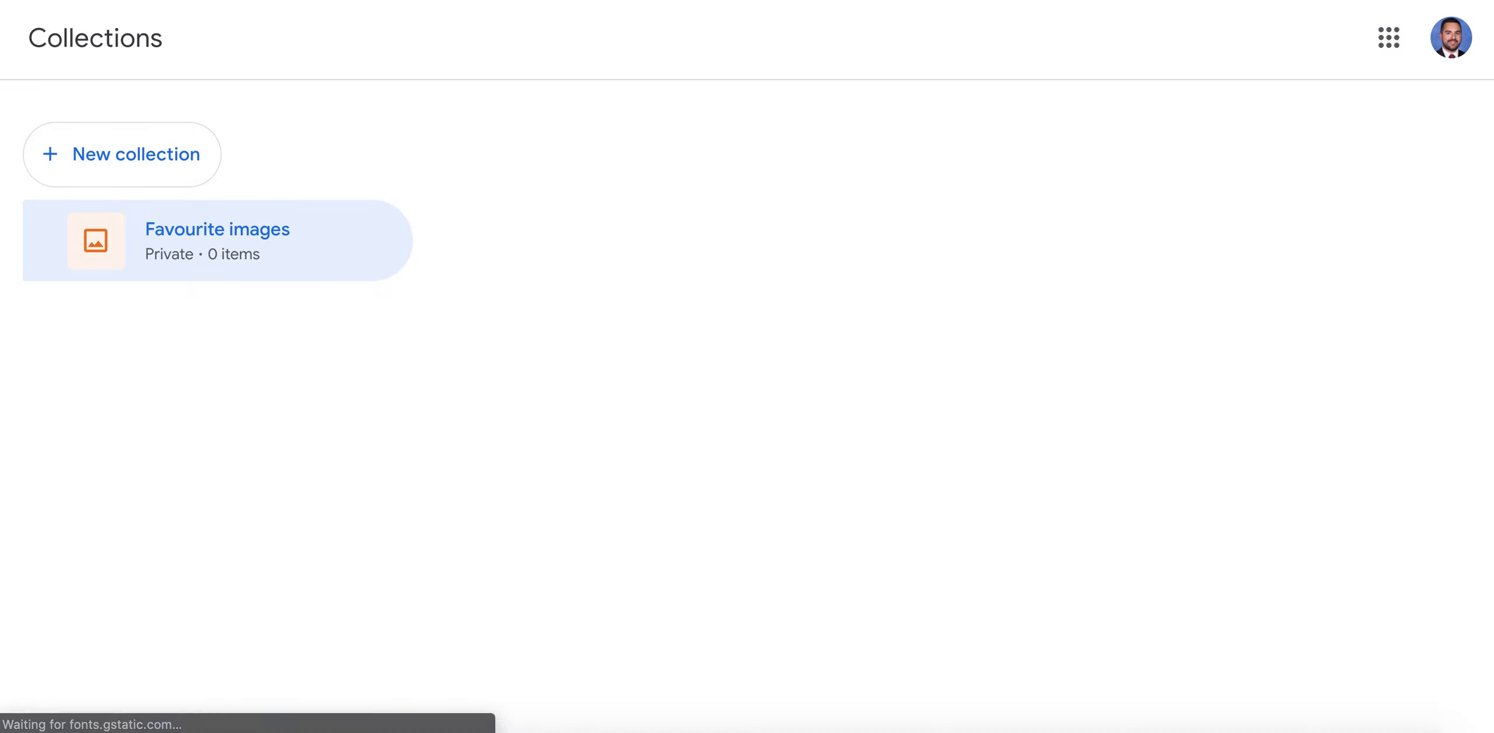
{"action": "key", "text": "alt+Left"}
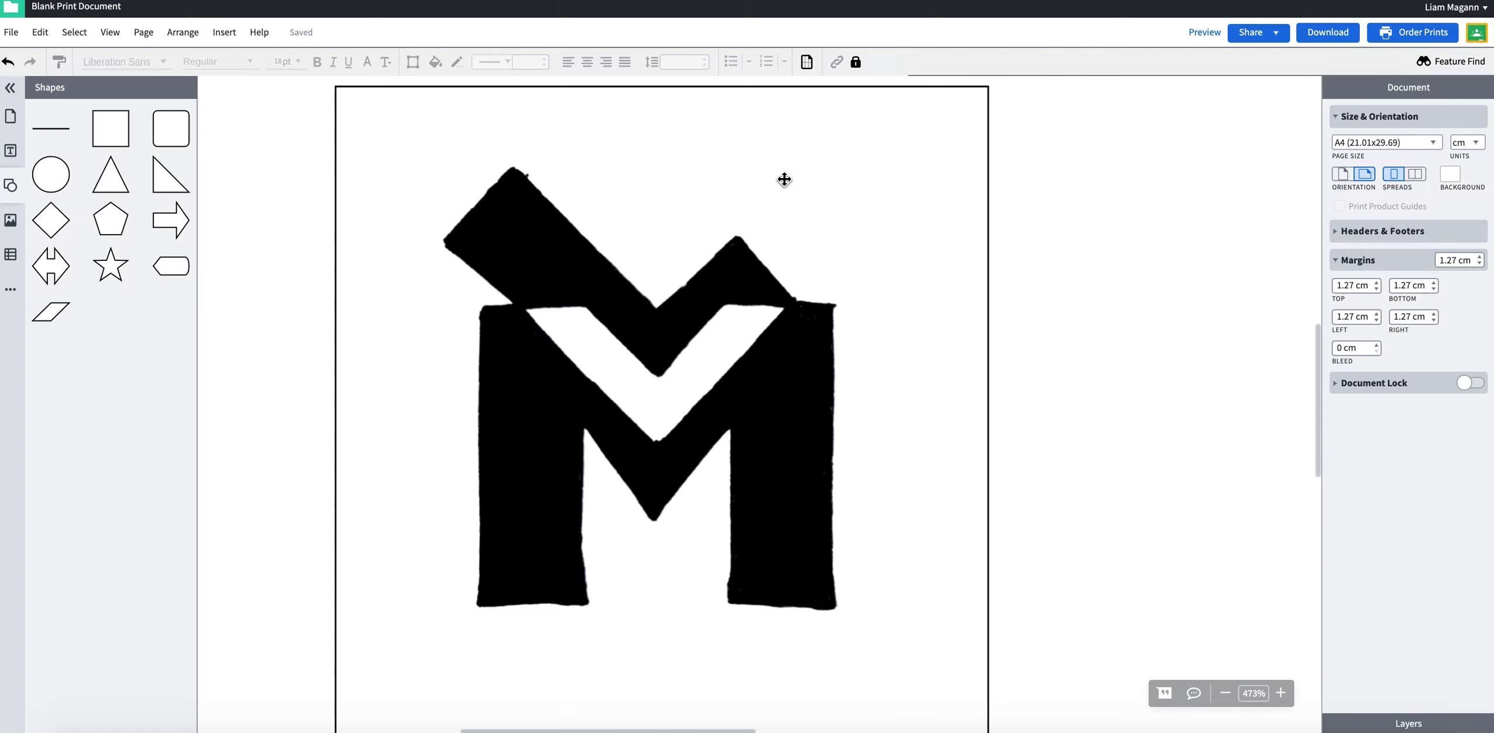
Restore the black rectangle over the left leg of the M in Lucidpress and remove it again
{"action": "scroll", "coordinate": [818, 228], "scroll_direction": "down", "scroll_amount": 5}
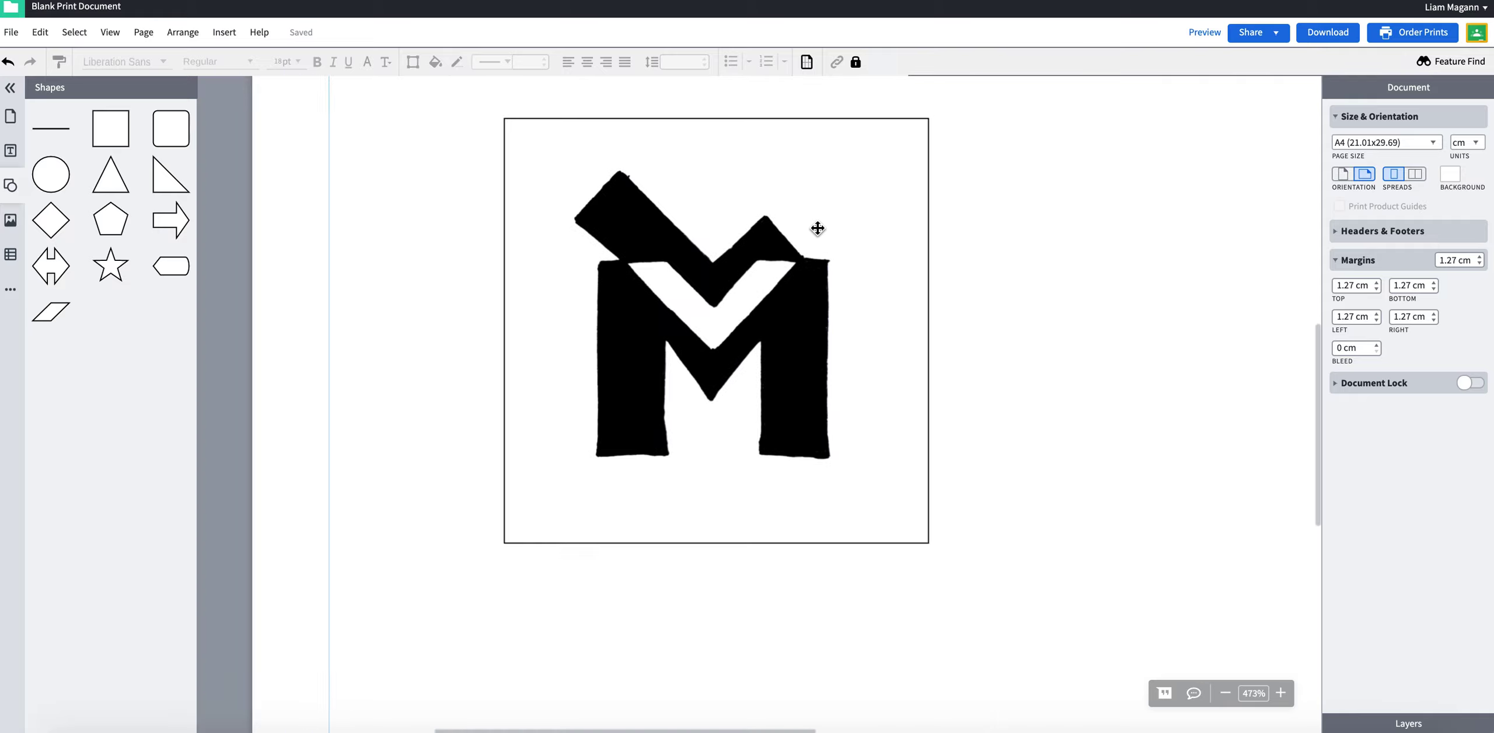
{"action": "scroll", "coordinate": [800, 245], "scroll_direction": "right", "scroll_amount": 2}
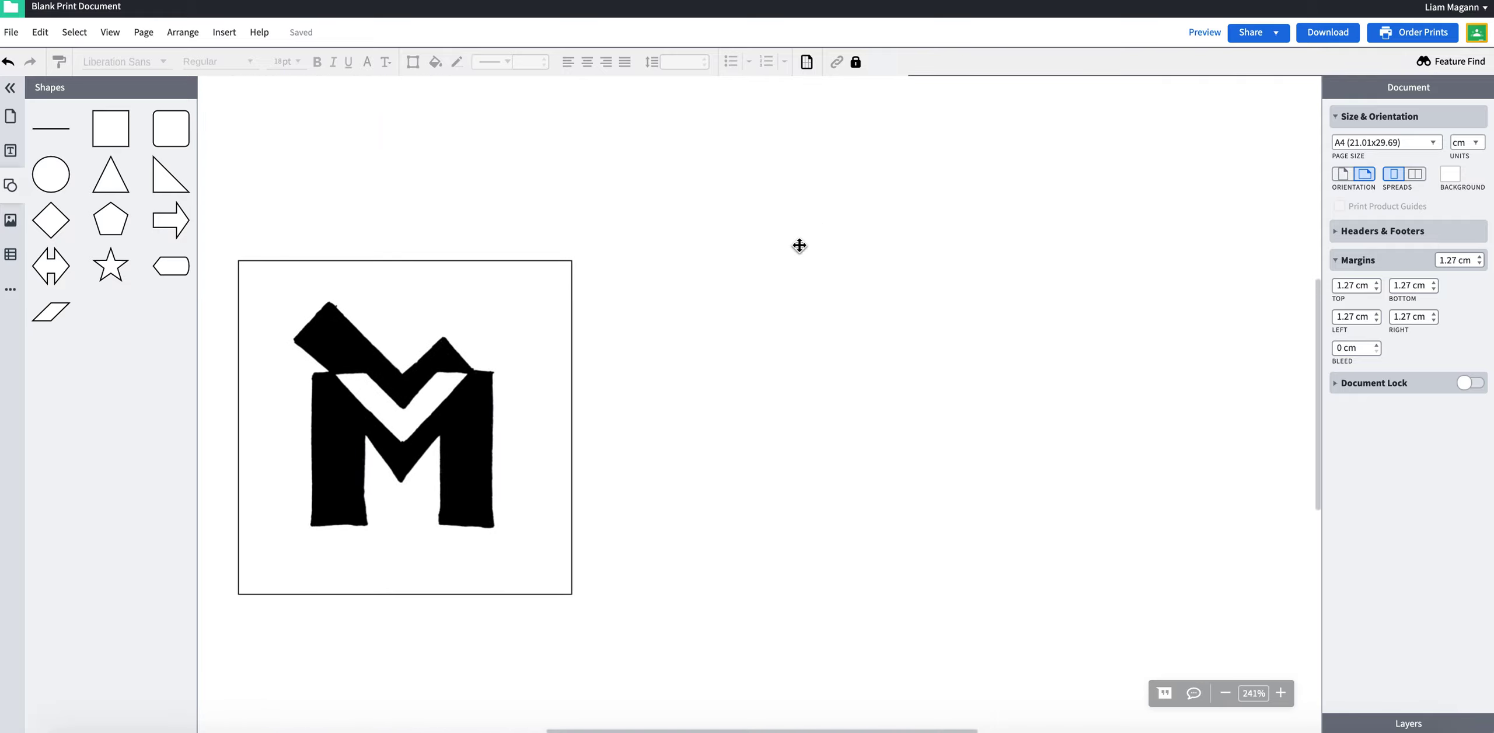
{"action": "key", "text": "Tab"}
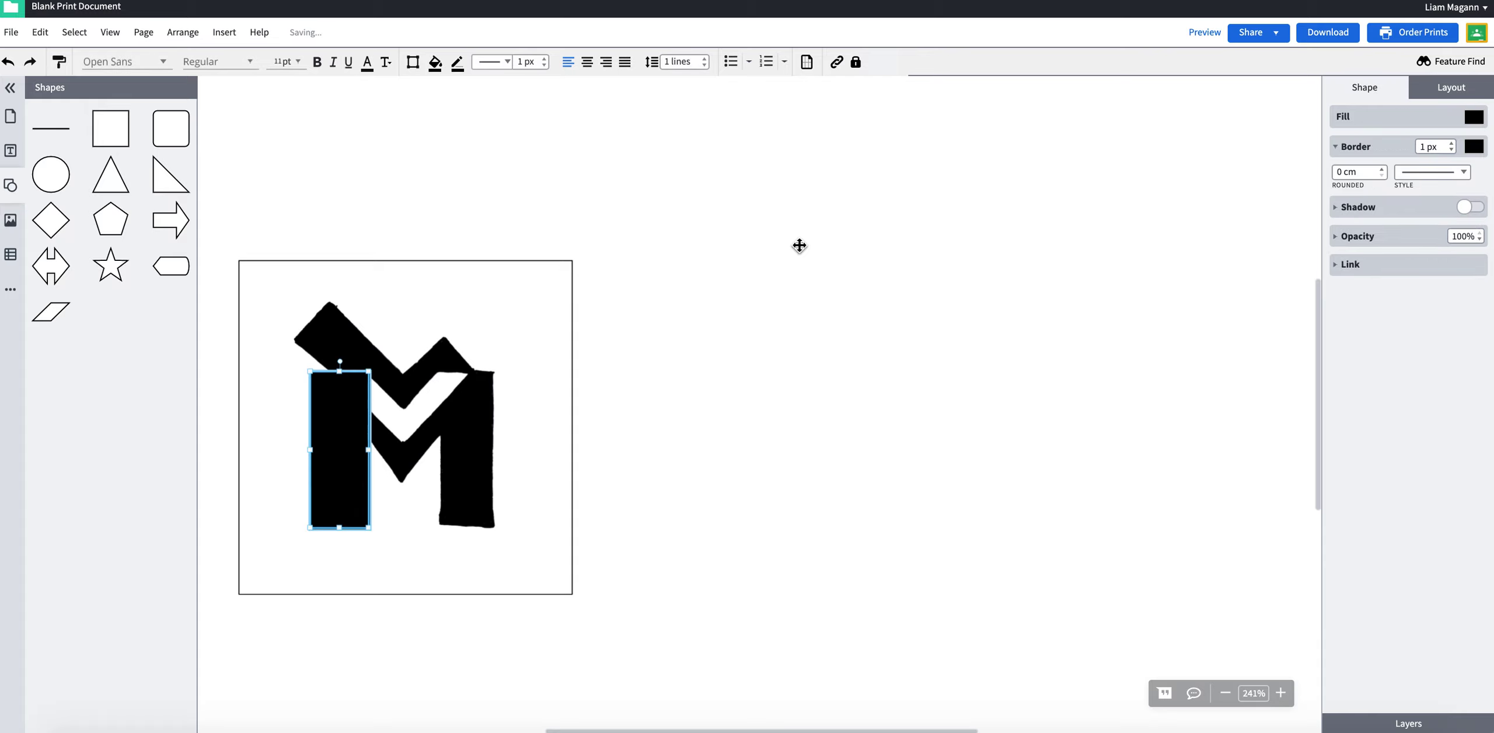
{"action": "key", "text": "Delete"}
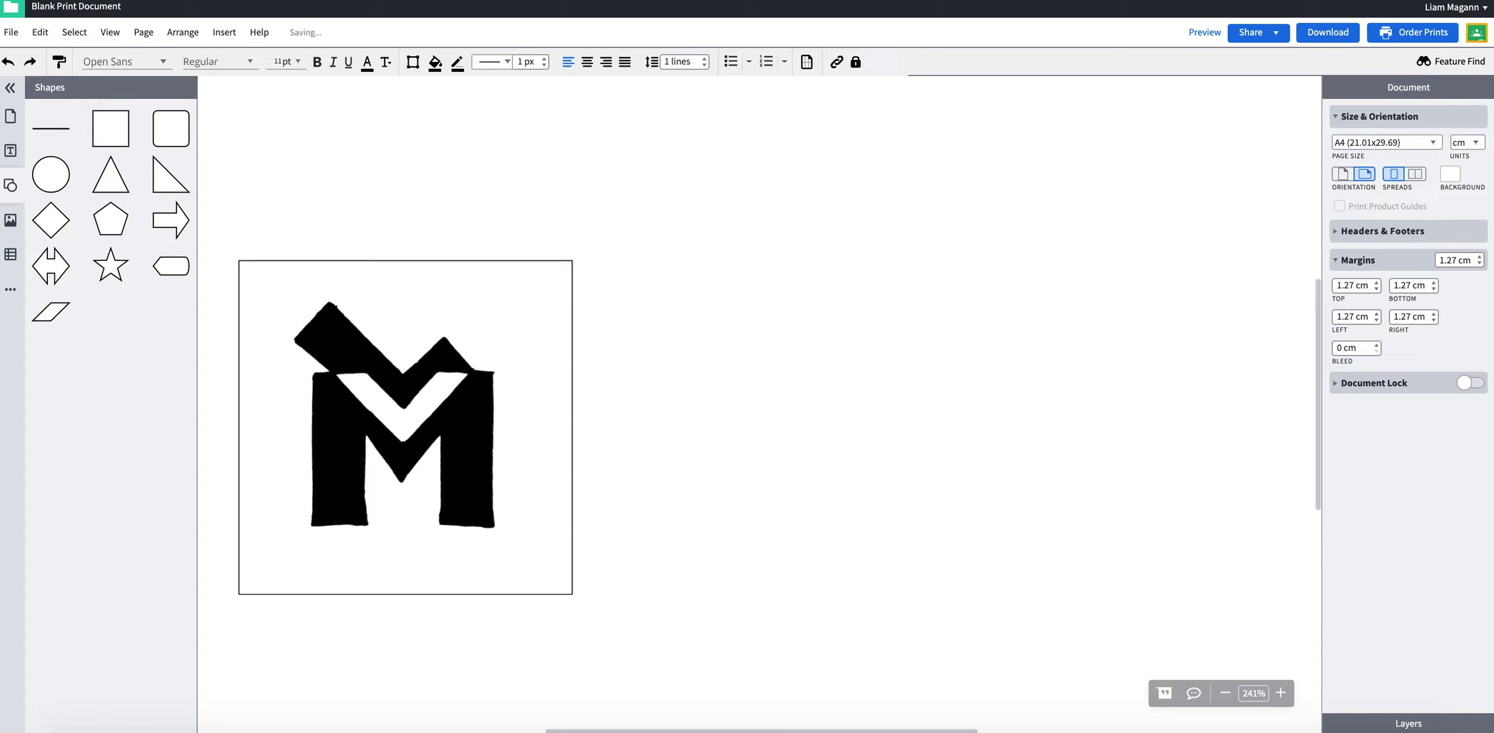
Switch to Google Images and copy the Pixabay ballerina silhouette from the "silhouette dance" results
{"action": "key", "text": "ctrl+Tab"}
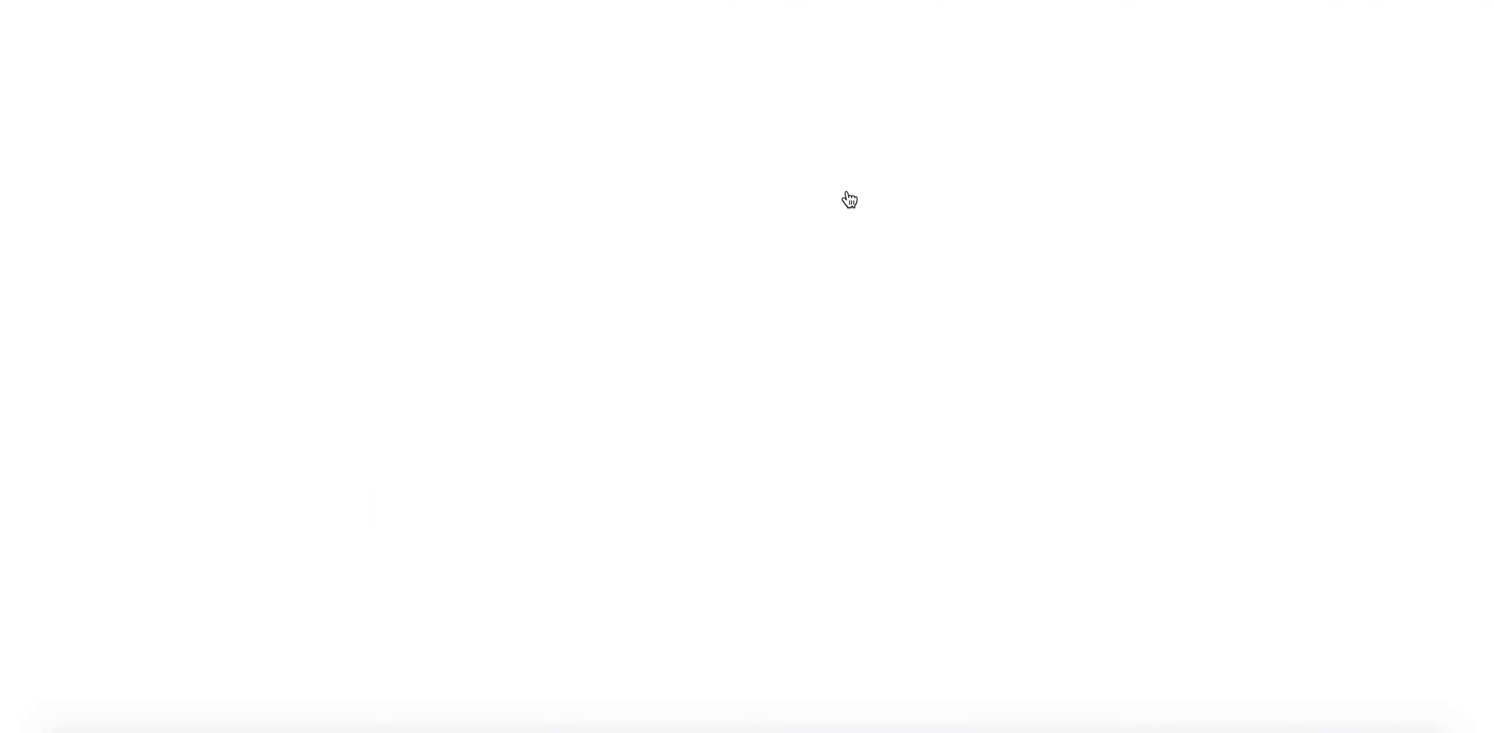
{"action": "left_click_drag", "start_coordinate": [1124, 243], "coordinate": [1161, 453]}
{"action": "scroll", "coordinate": [1162, 452], "scroll_direction": "down", "scroll_amount": 4}
{"action": "right_click", "coordinate": [1163, 439]}
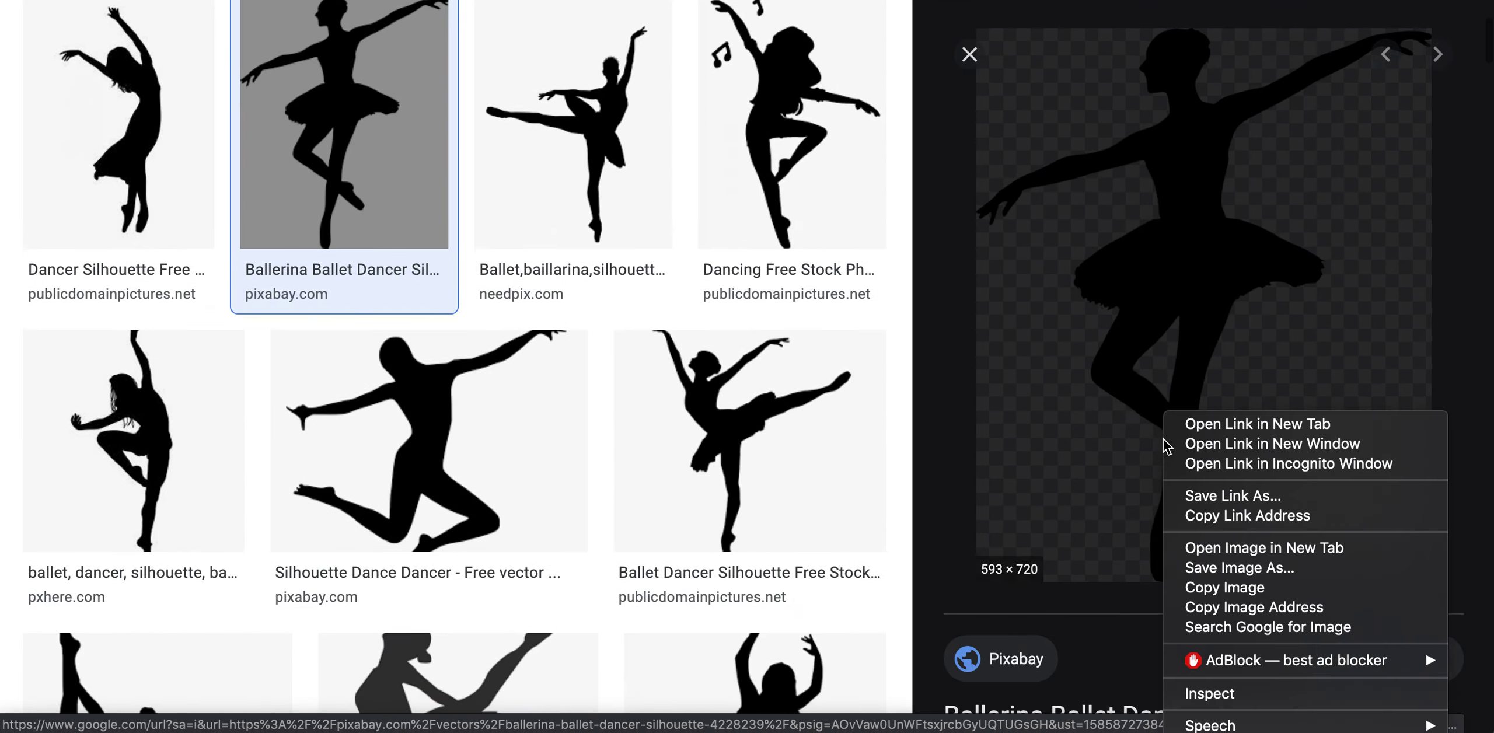
{"action": "right_click", "coordinate": [1180, 228]}
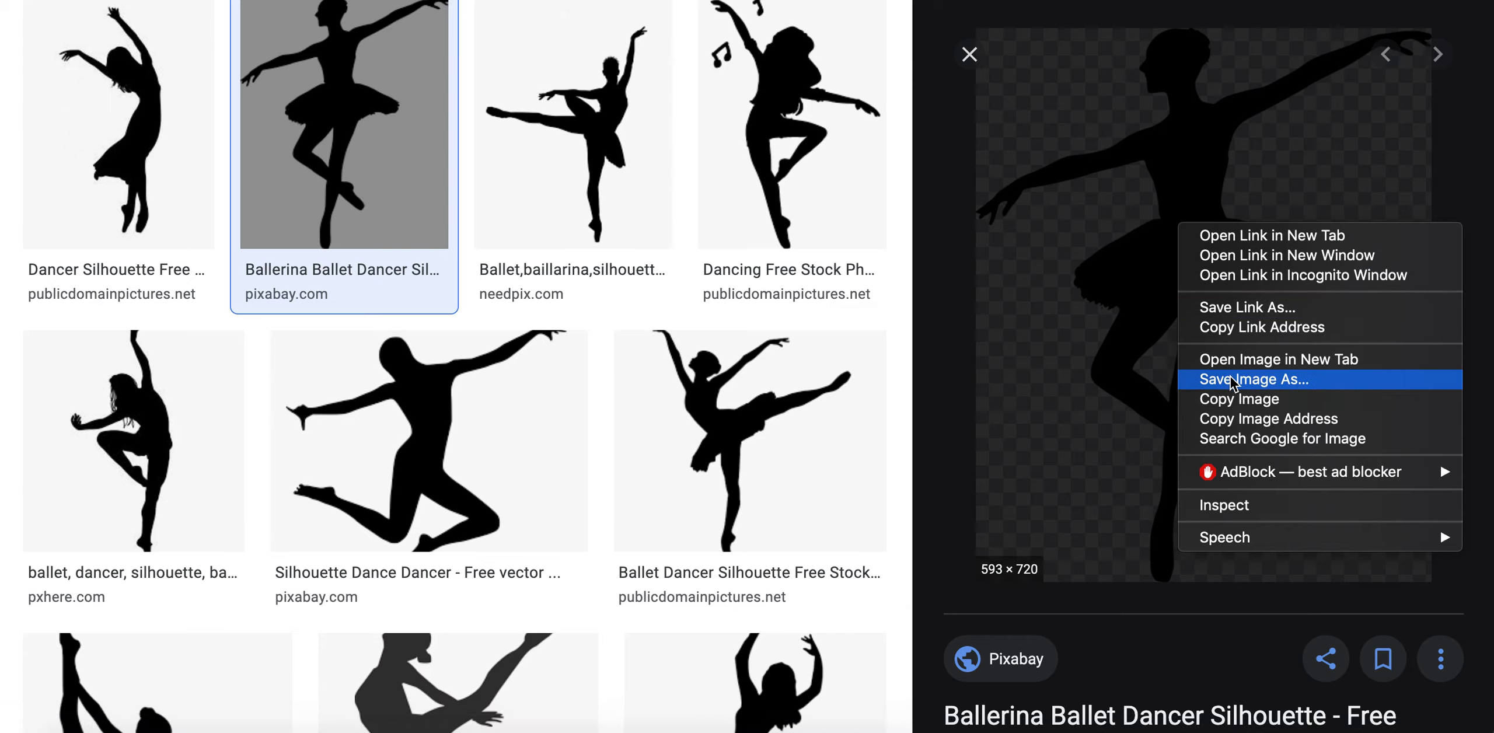
{"action": "left_click", "coordinate": [1239, 399]}
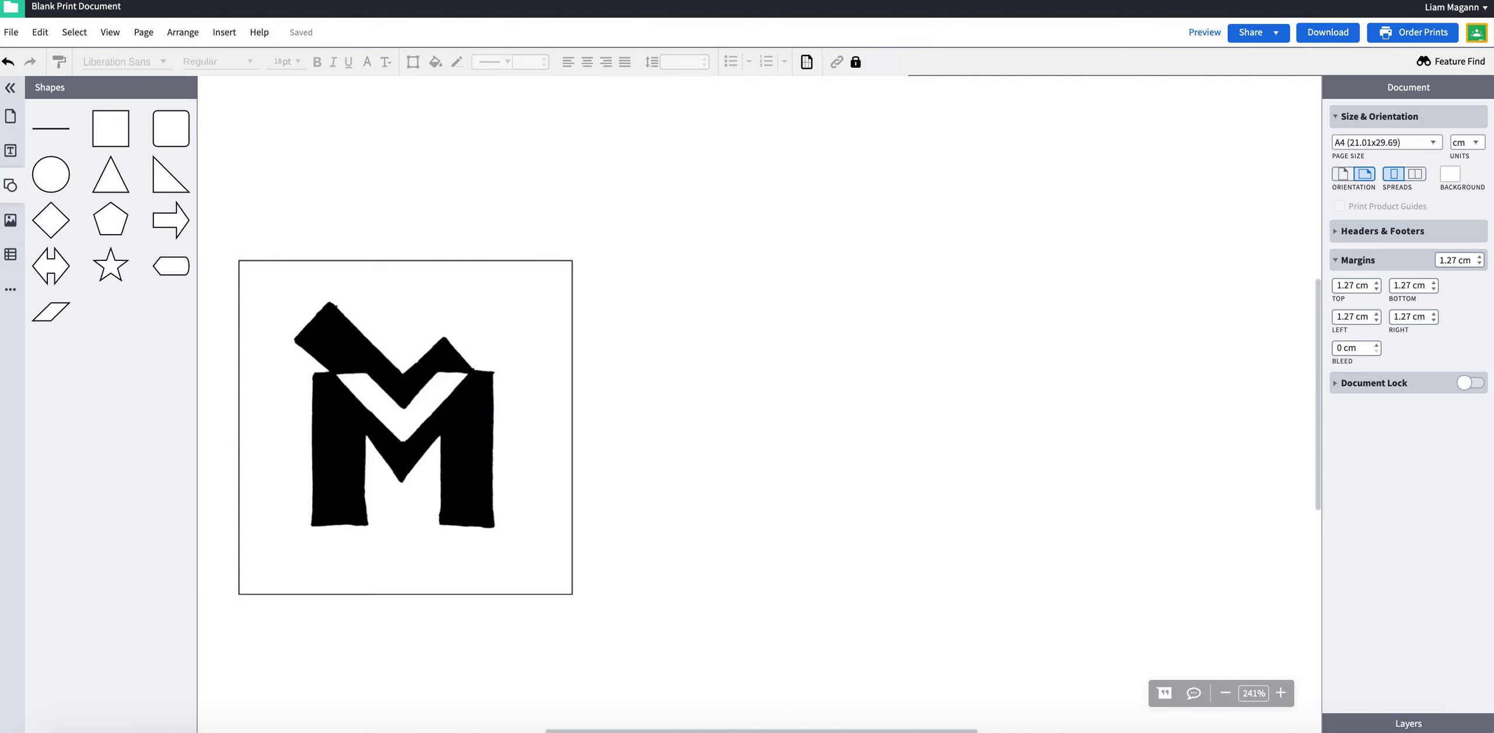
Paste the ballerina silhouette into the Lucidpress page and place it to the right of the framed M
{"action": "right_click", "coordinate": [815, 303]}
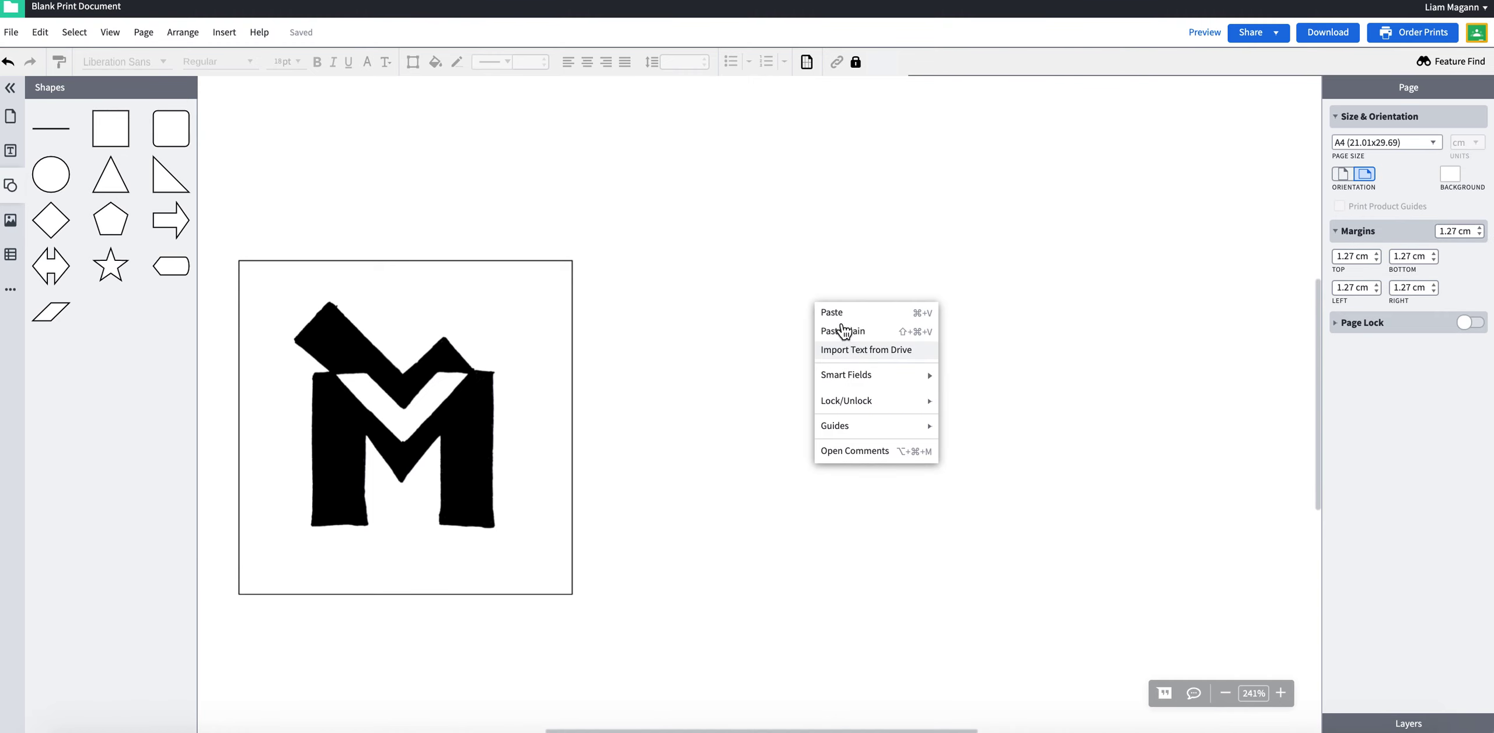
{"action": "left_click", "coordinate": [845, 314]}
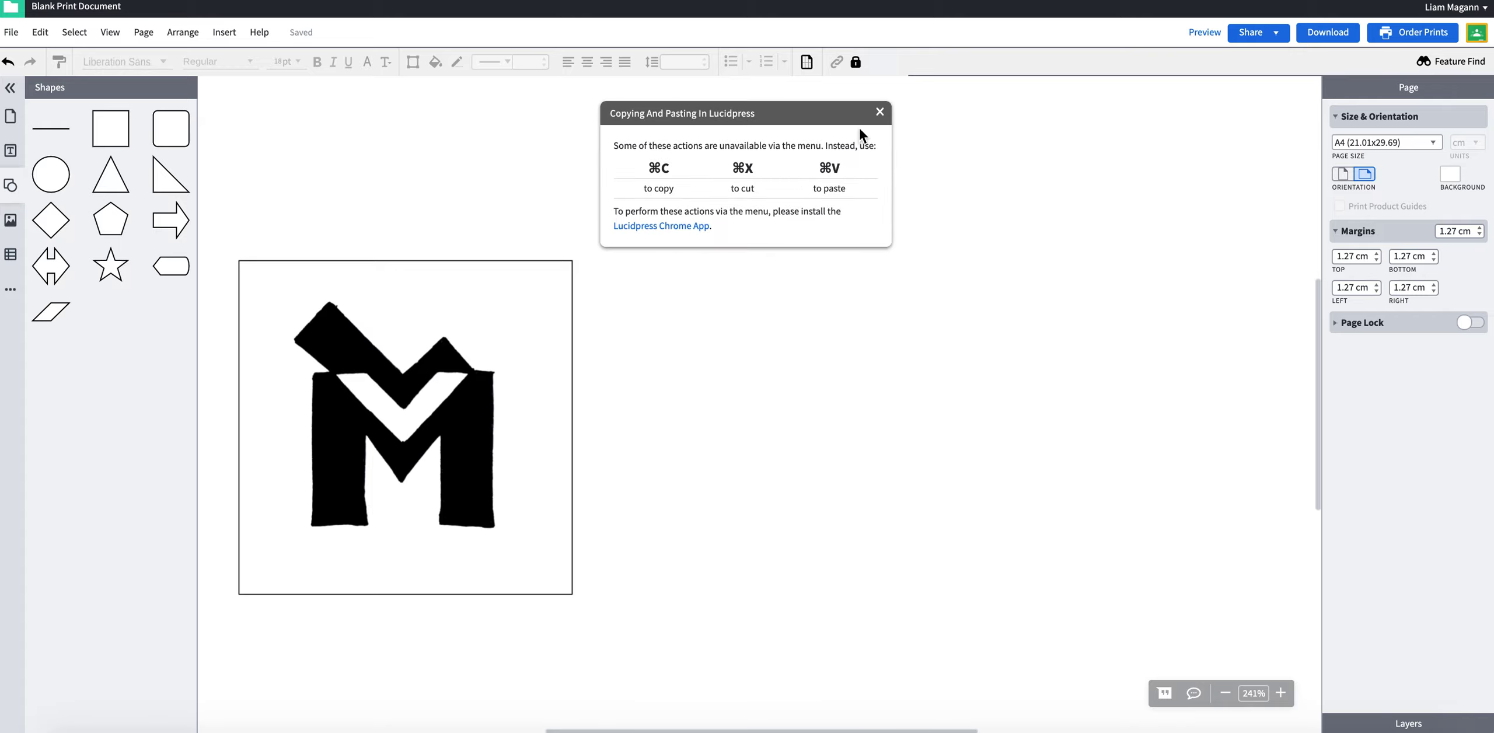
{"action": "left_click", "coordinate": [879, 112]}
{"action": "key", "text": "super+v"}
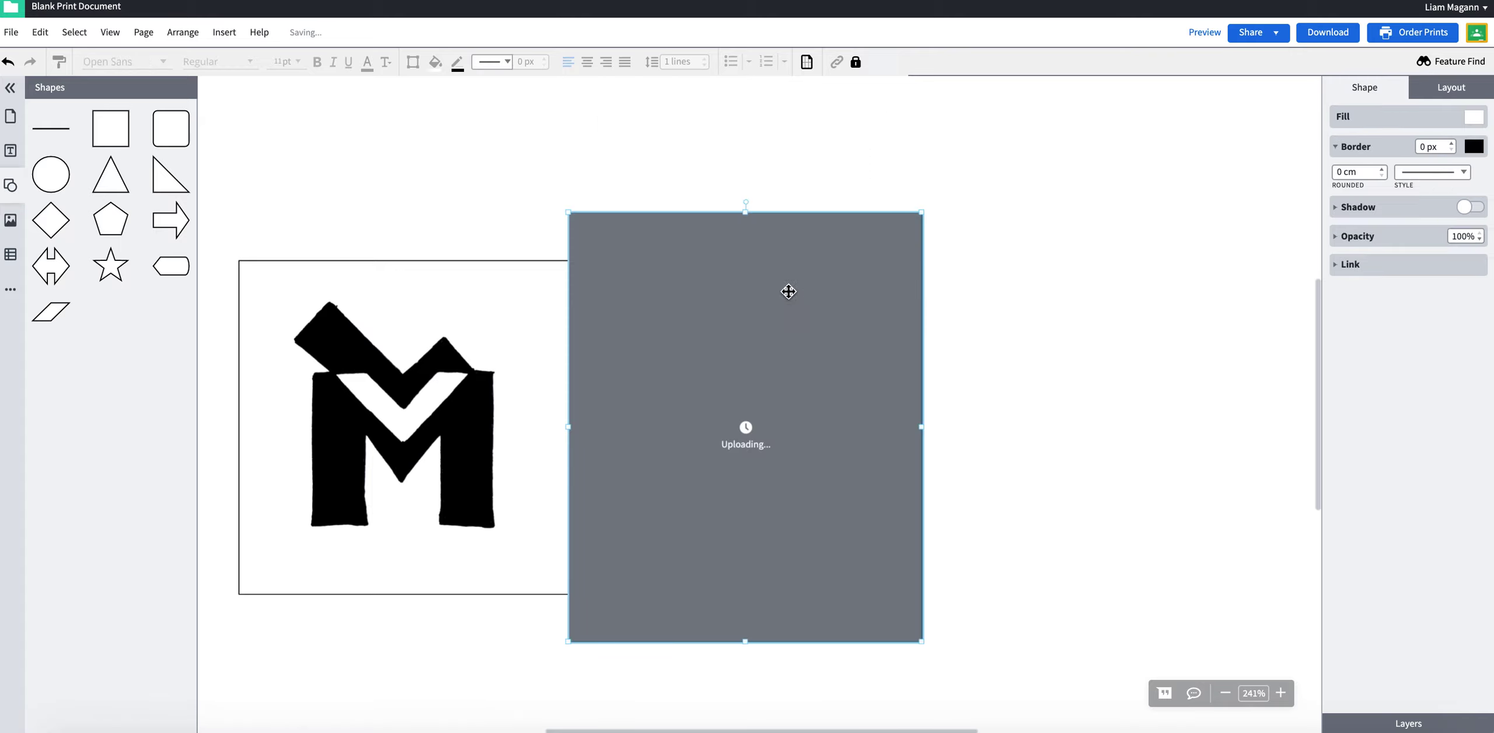
{"action": "left_click_drag", "start_coordinate": [827, 336], "coordinate": [883, 314]}
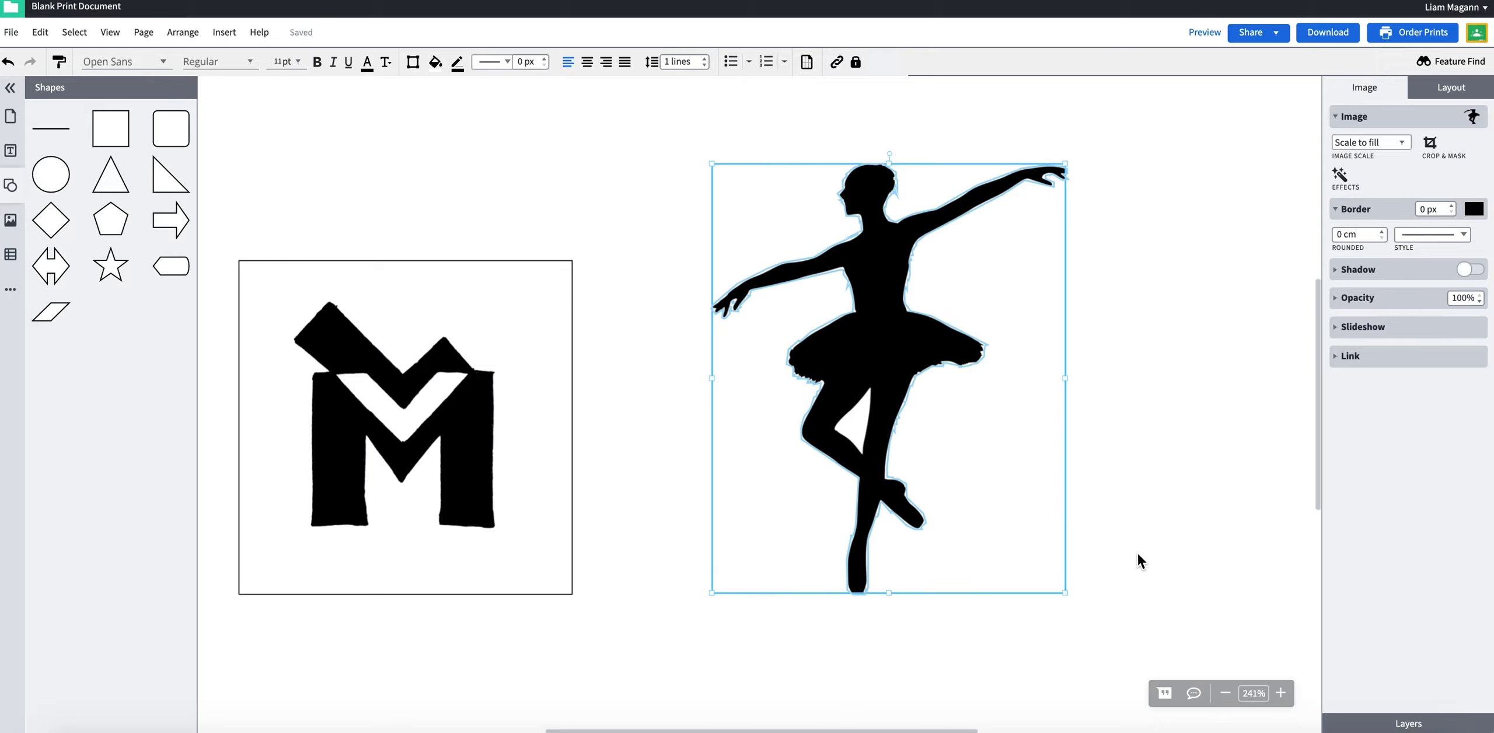
Delete the M image from inside the square frame
{"action": "left_click", "coordinate": [1071, 452]}
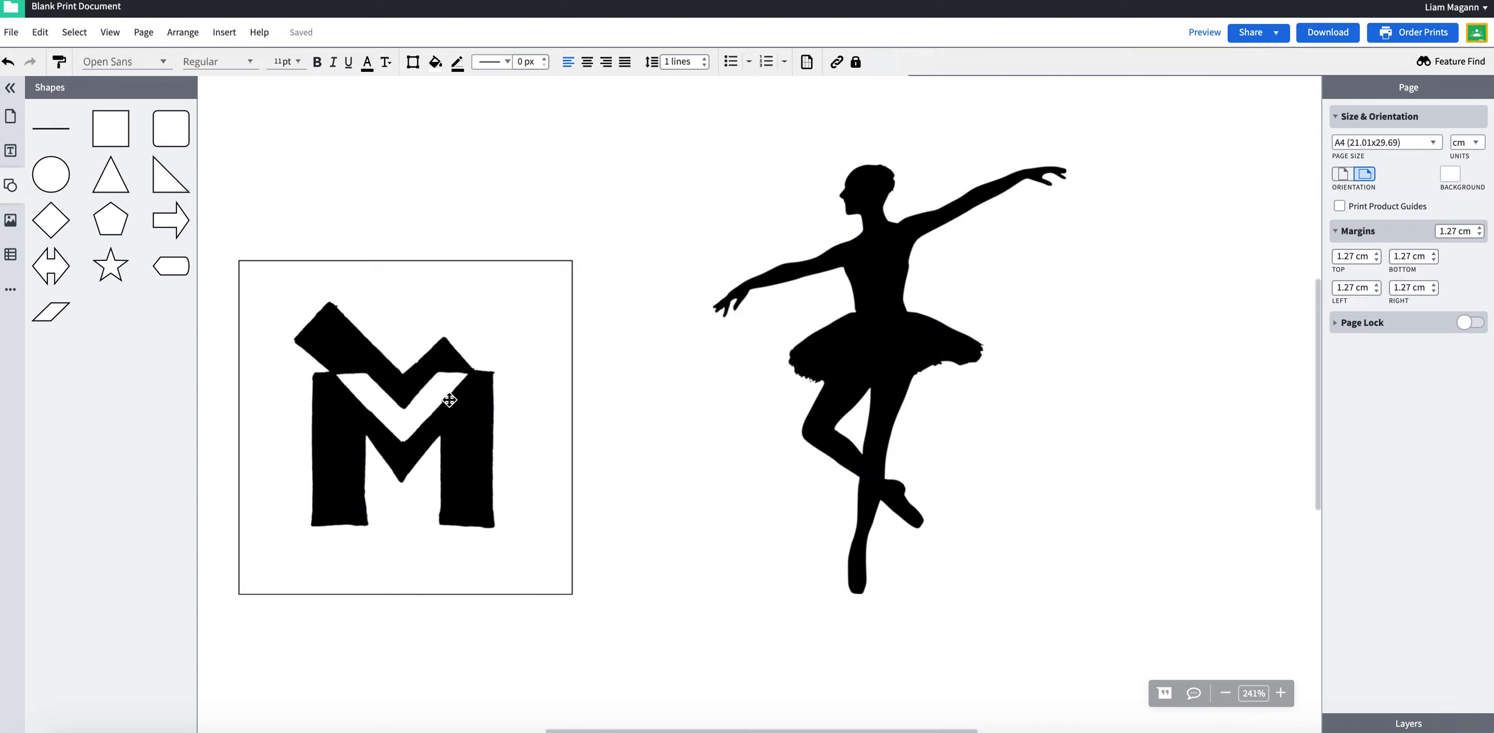
{"action": "left_click", "coordinate": [424, 390]}
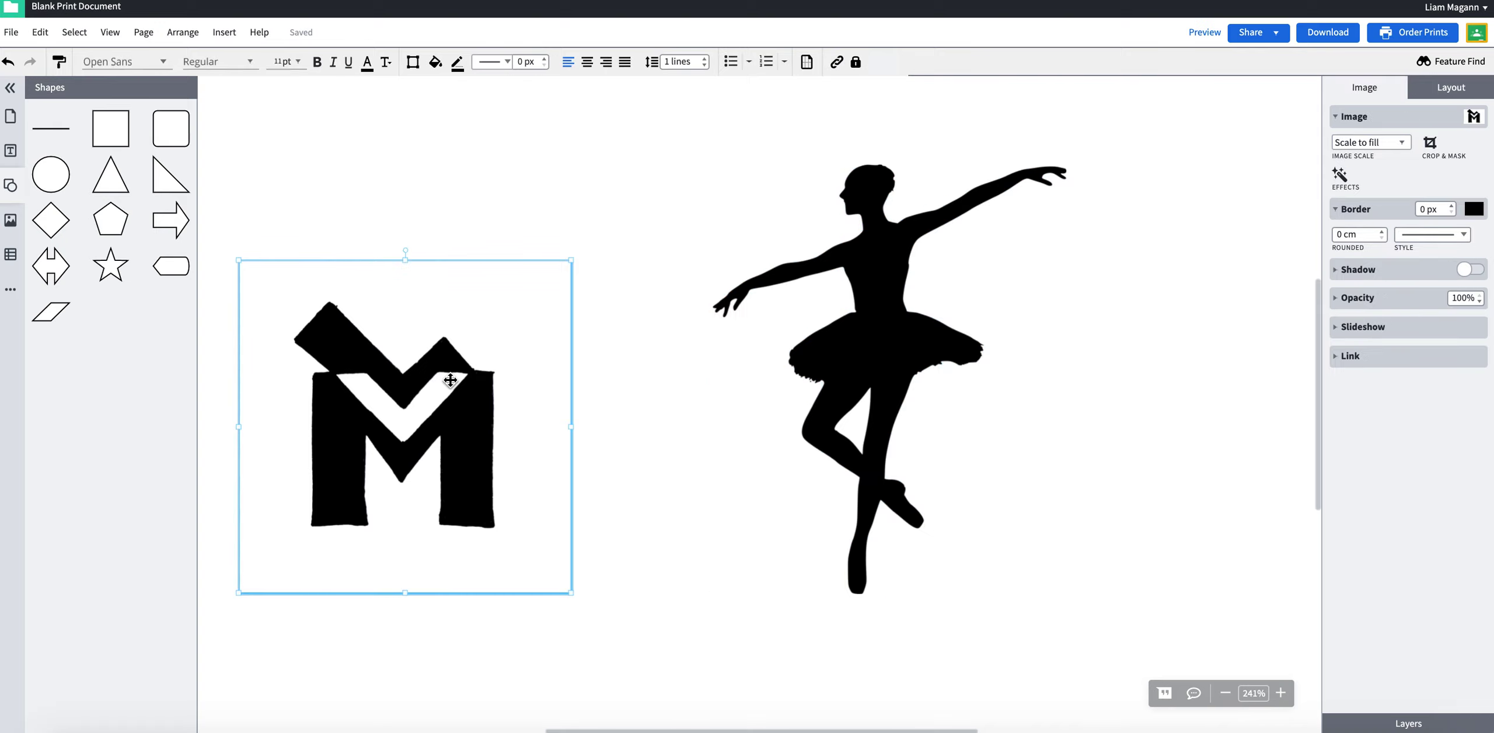
{"action": "key", "text": "Delete"}
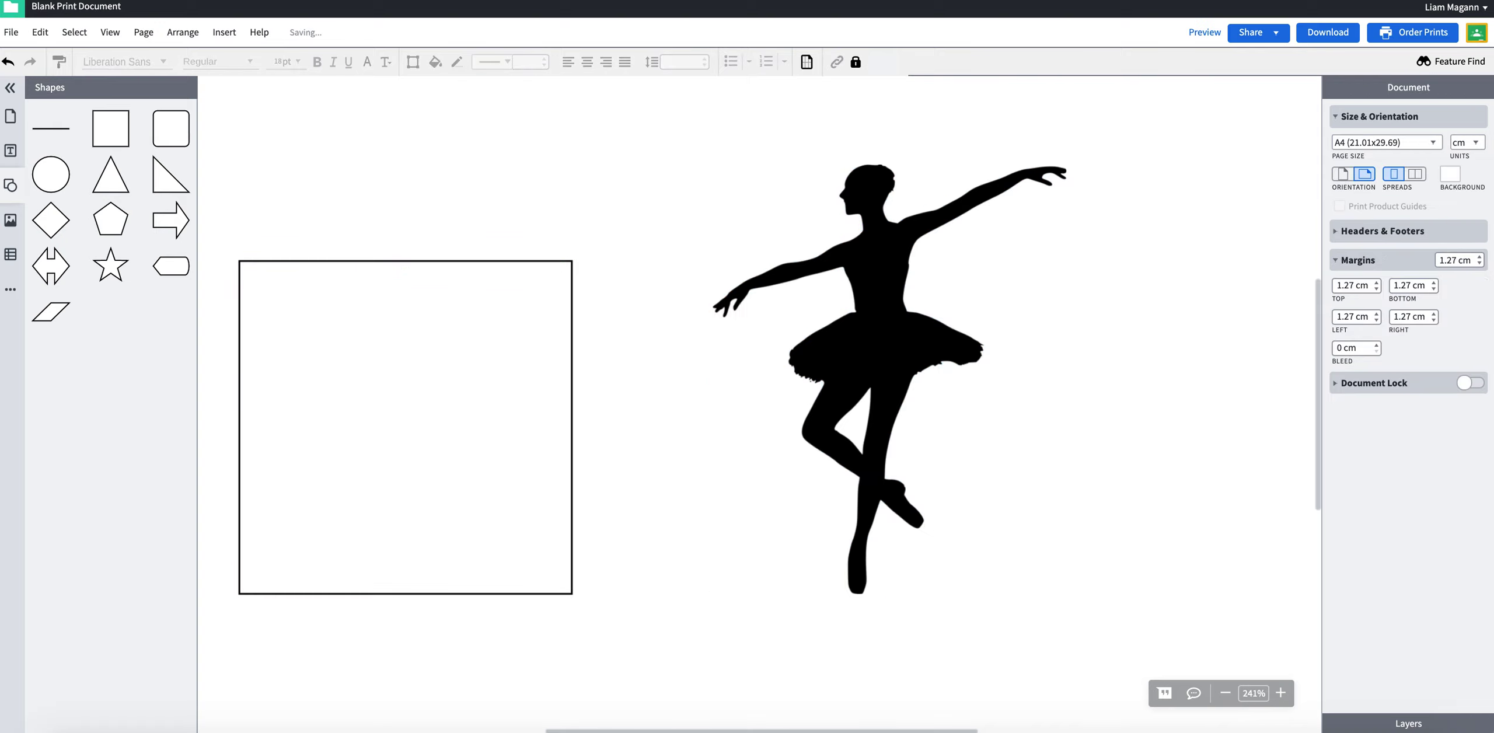
Scale the ballerina silhouette down and centre it so it nearly fills the square frame
{"action": "left_click", "coordinate": [915, 217]}
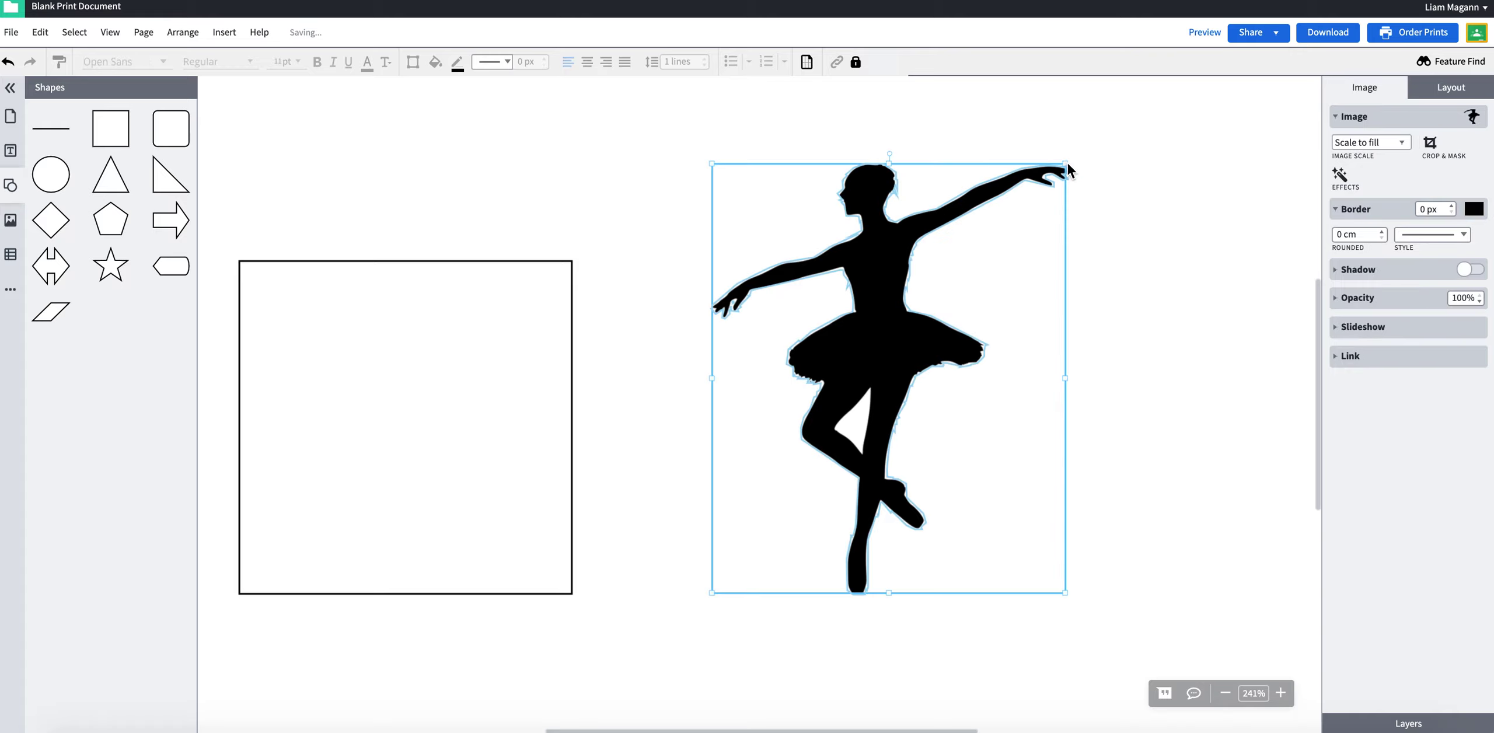
{"action": "left_click_drag", "start_coordinate": [1067, 162], "coordinate": [911, 350]}
{"action": "left_click_drag", "start_coordinate": [823, 441], "coordinate": [412, 394]}
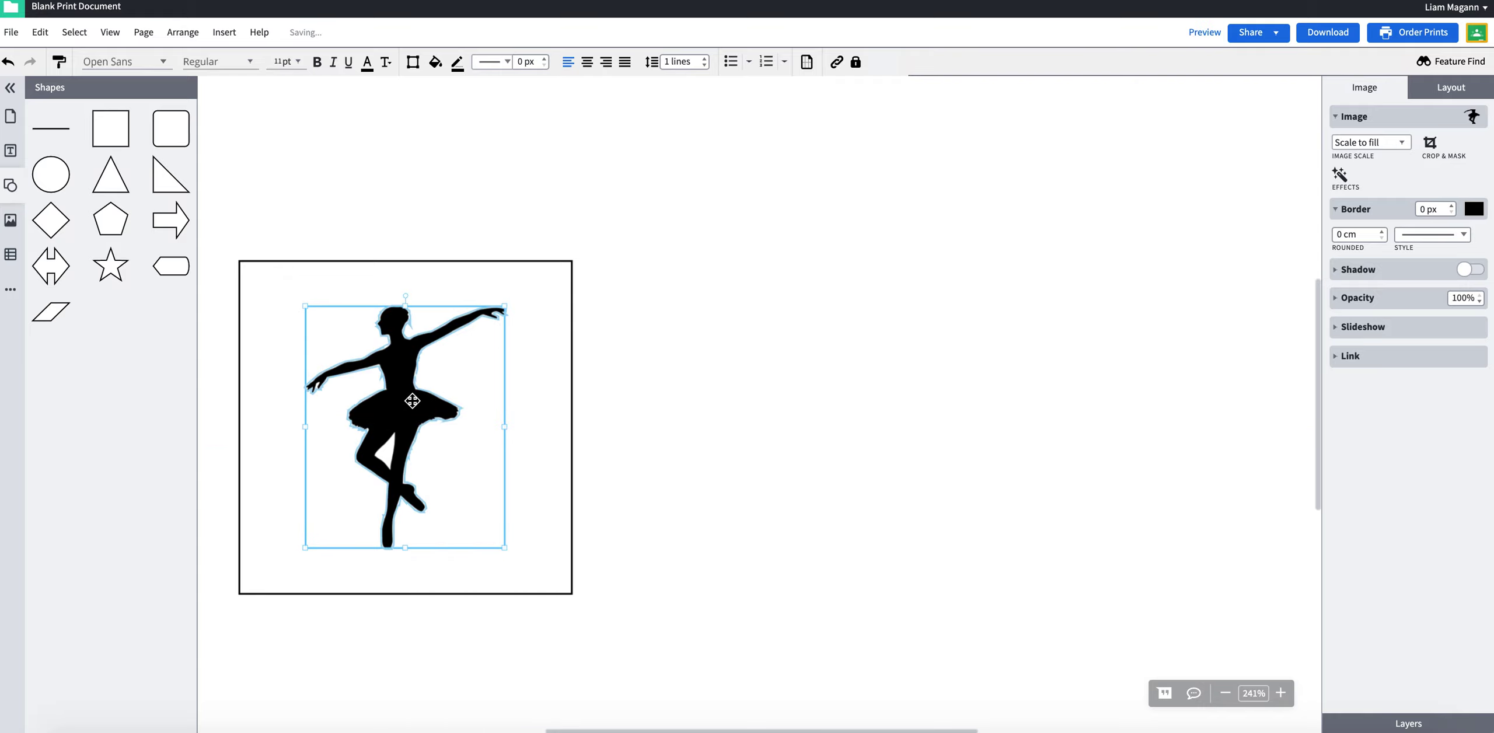
{"action": "left_click_drag", "start_coordinate": [307, 309], "coordinate": [268, 269]}
{"action": "left_click_drag", "start_coordinate": [382, 356], "coordinate": [400, 370]}
{"action": "left_click", "coordinate": [724, 380]}
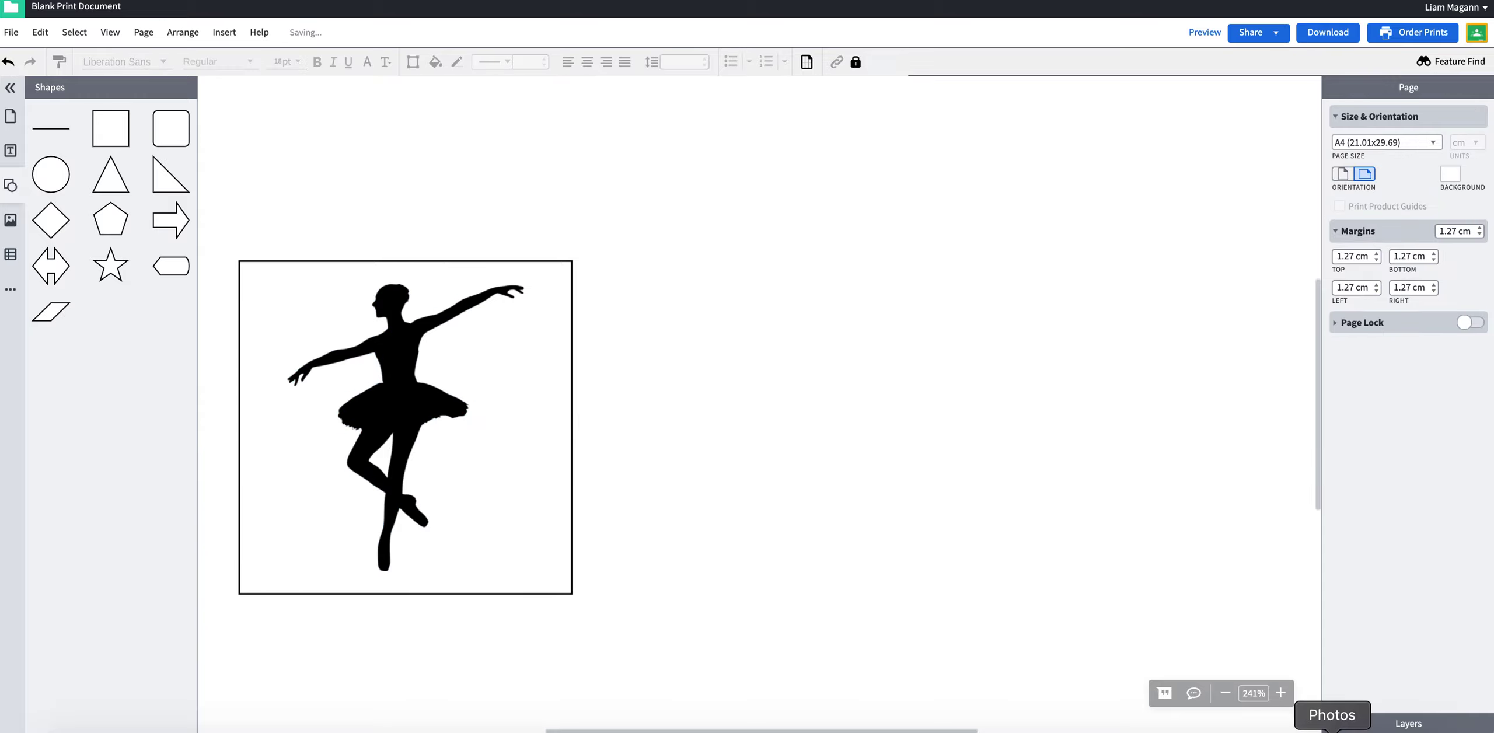
Move the ballerina silhouette out of the square frame to the blank page area beside it, and capture a screenshot of it
{"action": "left_click", "coordinate": [1332, 730]}
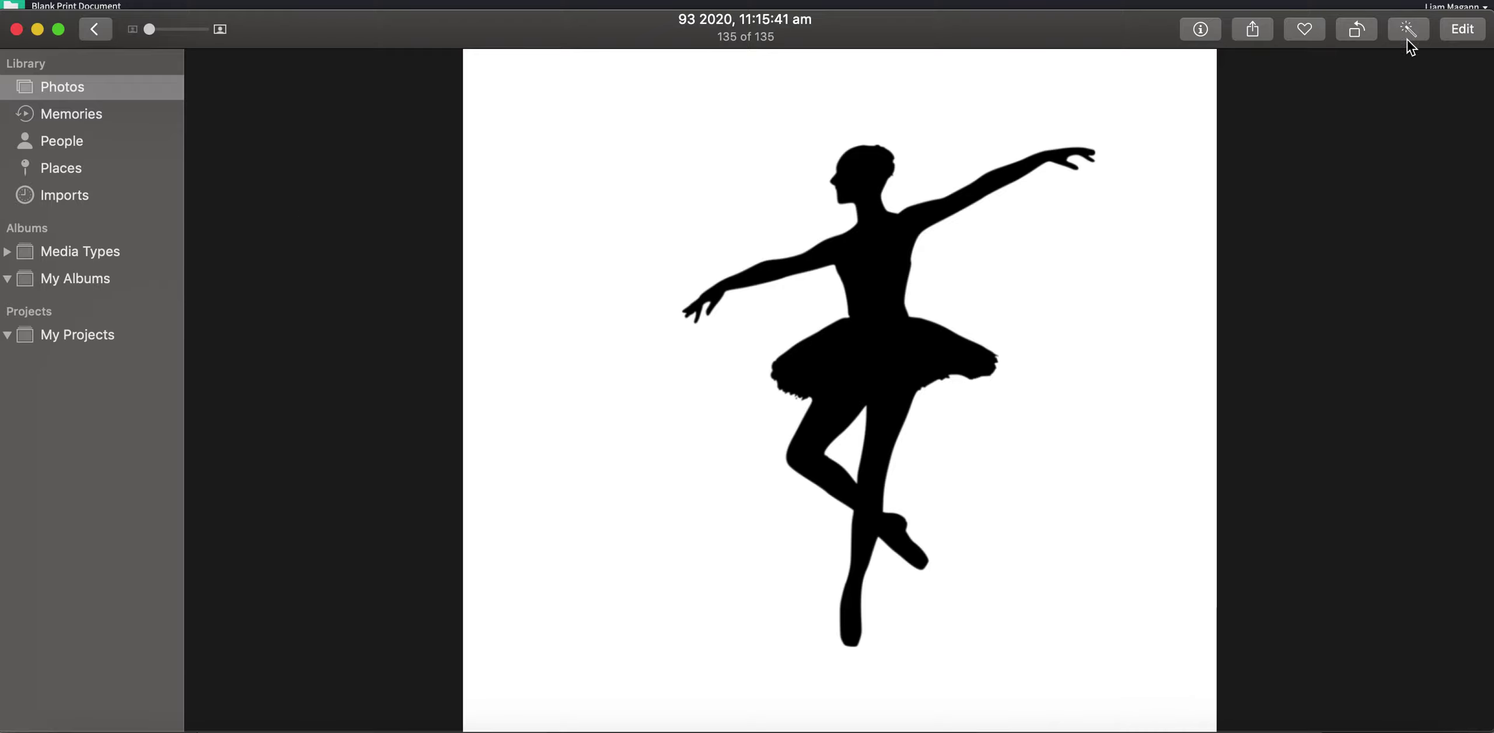
{"action": "left_click", "coordinate": [37, 29]}
{"action": "left_click_drag", "start_coordinate": [366, 373], "coordinate": [988, 357]}
{"action": "left_click", "coordinate": [411, 369]}
{"action": "left_click", "coordinate": [776, 236]}
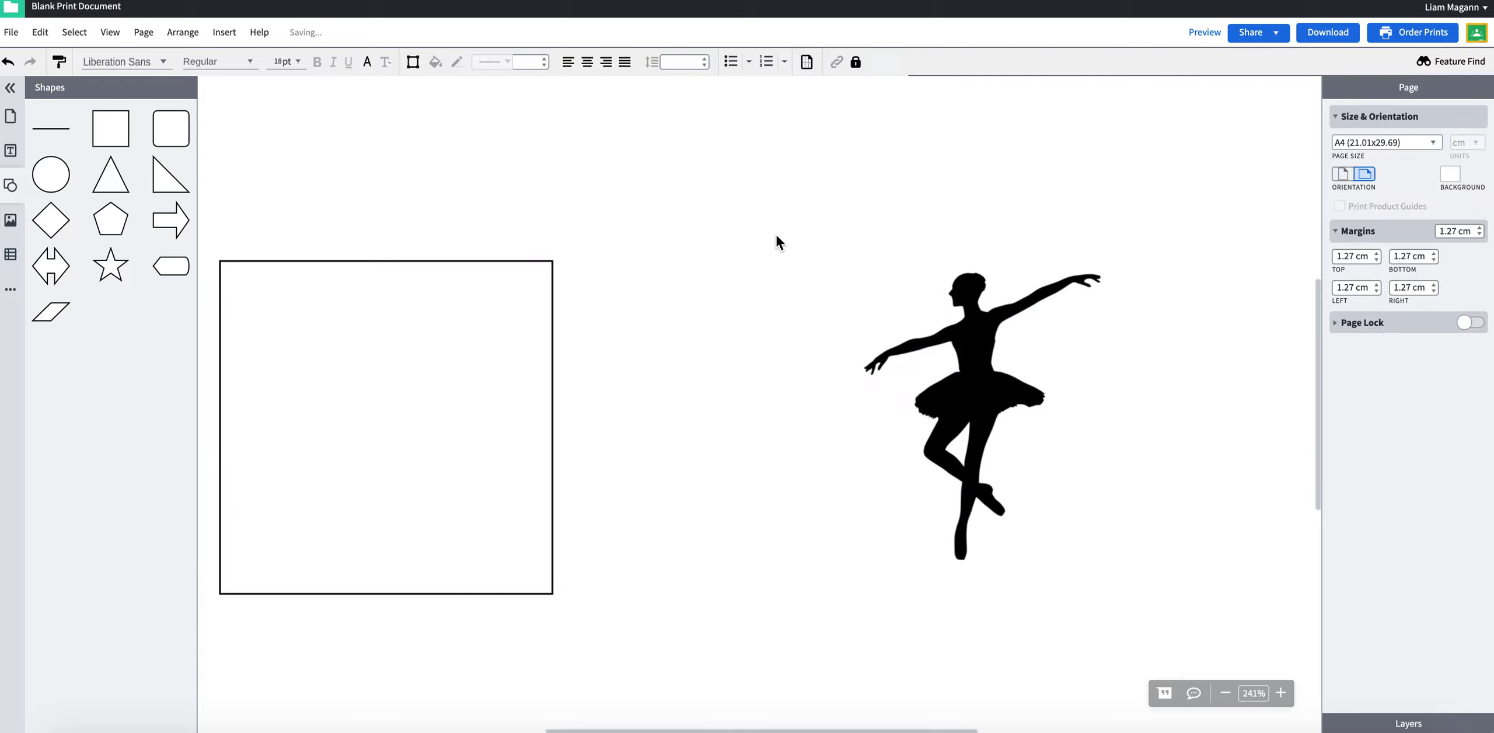
{"action": "left_click_drag", "start_coordinate": [617, 169], "coordinate": [1291, 645]}
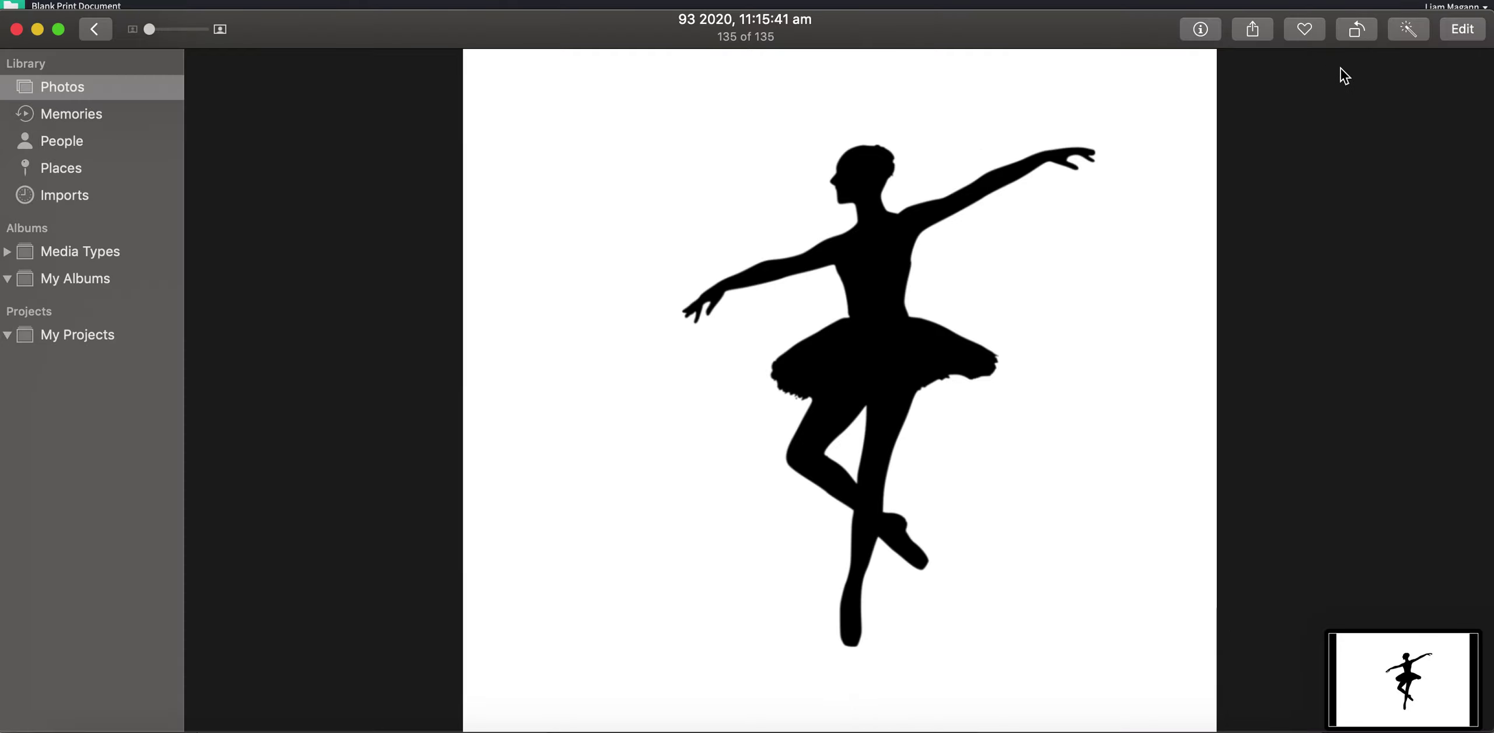
Crop the ballerina image in Photos to the Square aspect, enlarge the silhouette to nearly fill it, and save the edit
{"action": "left_click", "coordinate": [1459, 32]}
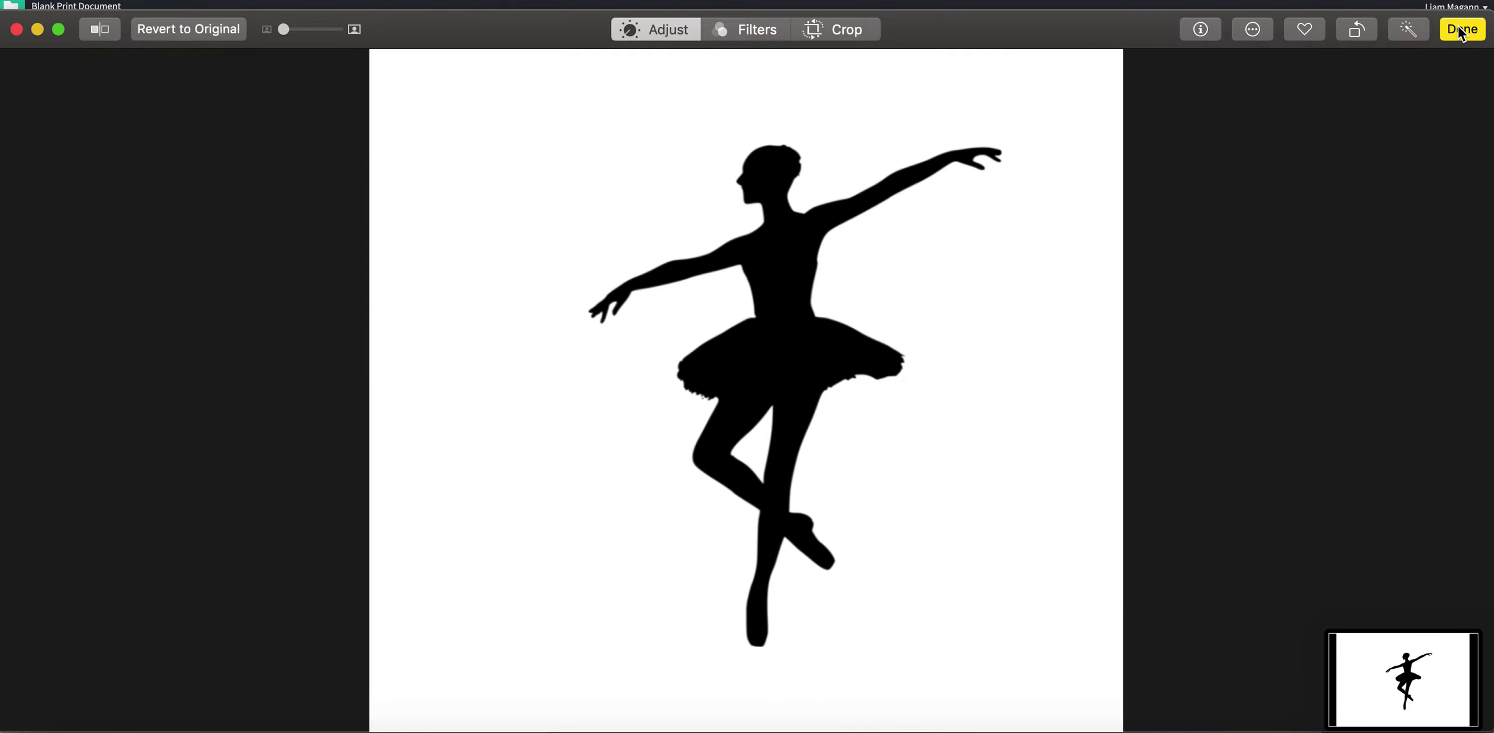
{"action": "left_click", "coordinate": [835, 29]}
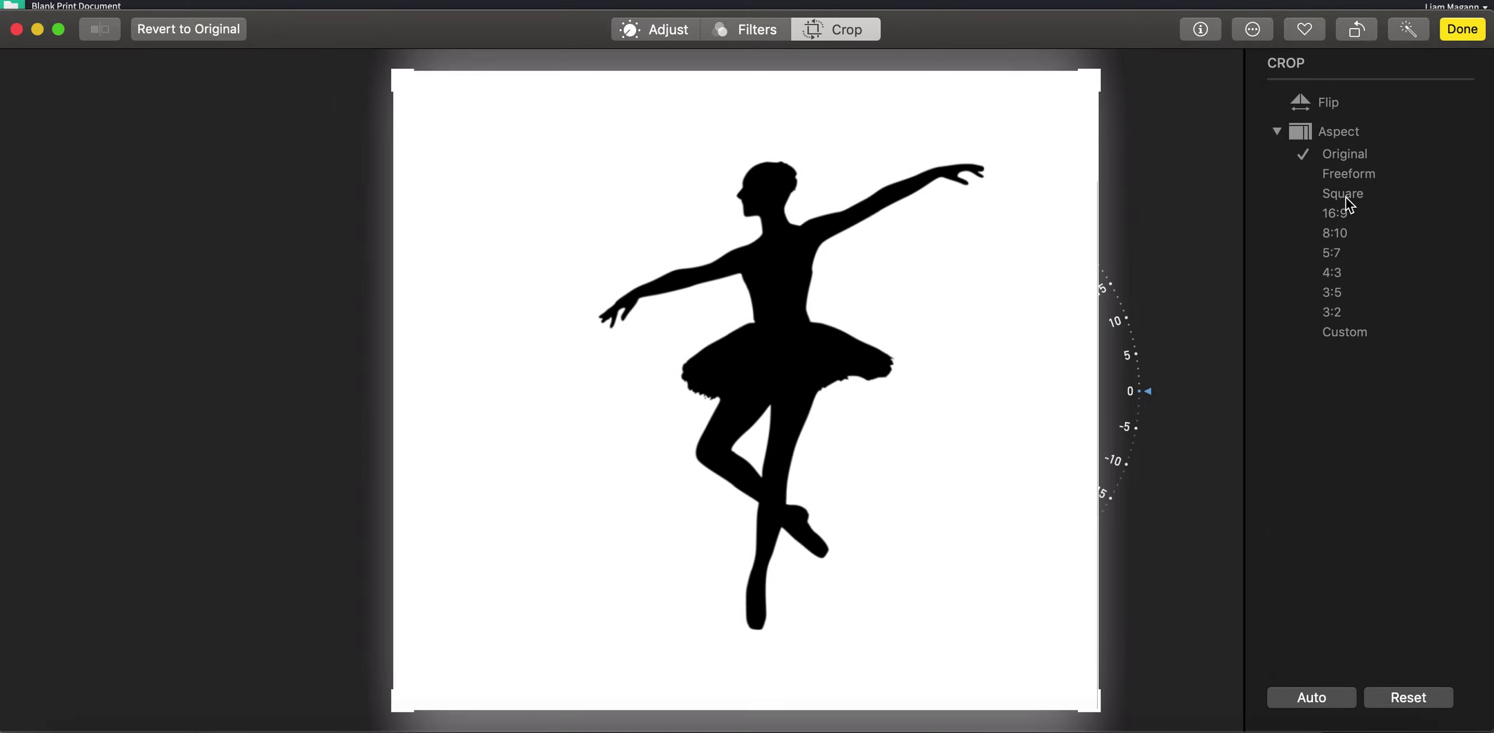
{"action": "left_click", "coordinate": [1343, 197]}
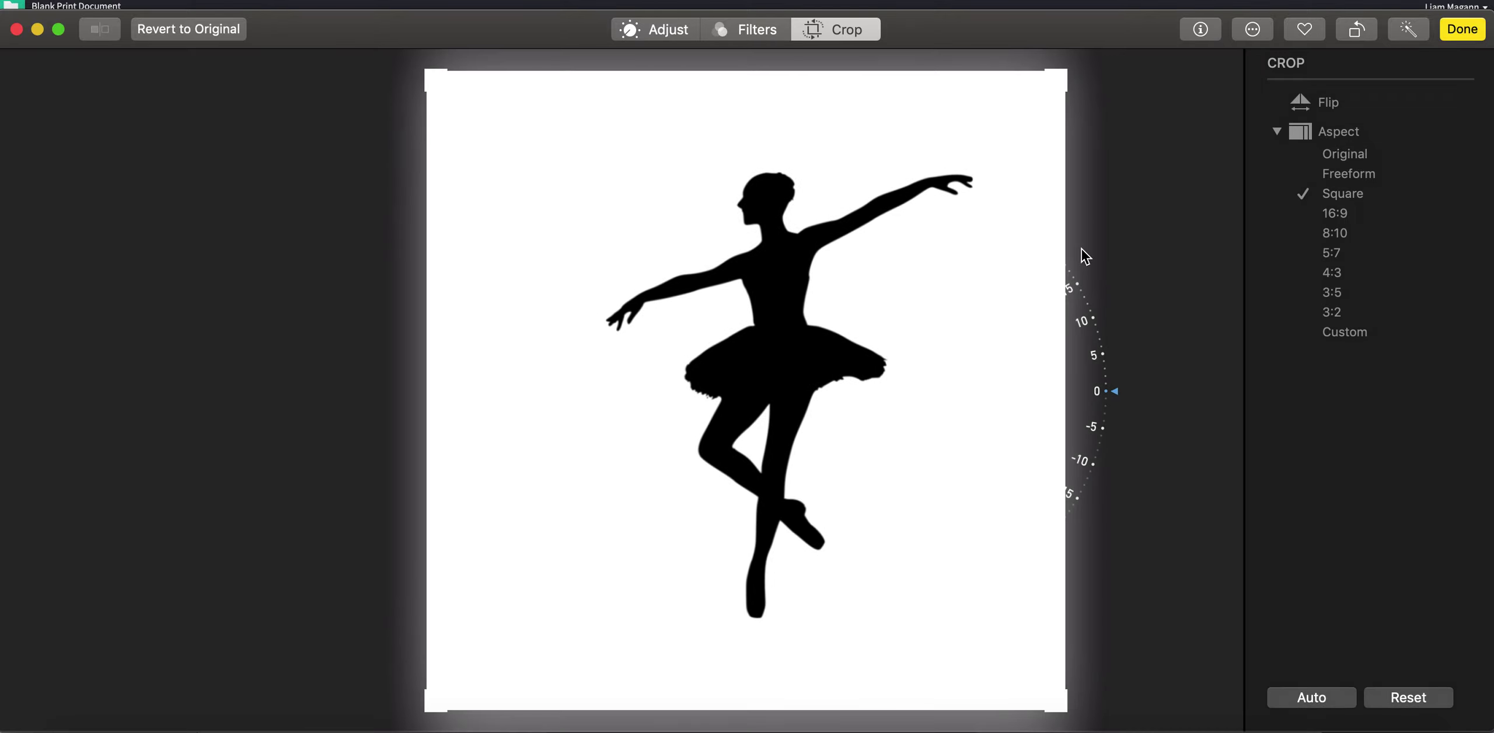
{"action": "scroll", "coordinate": [826, 292], "scroll_direction": "up", "scroll_amount": 5}
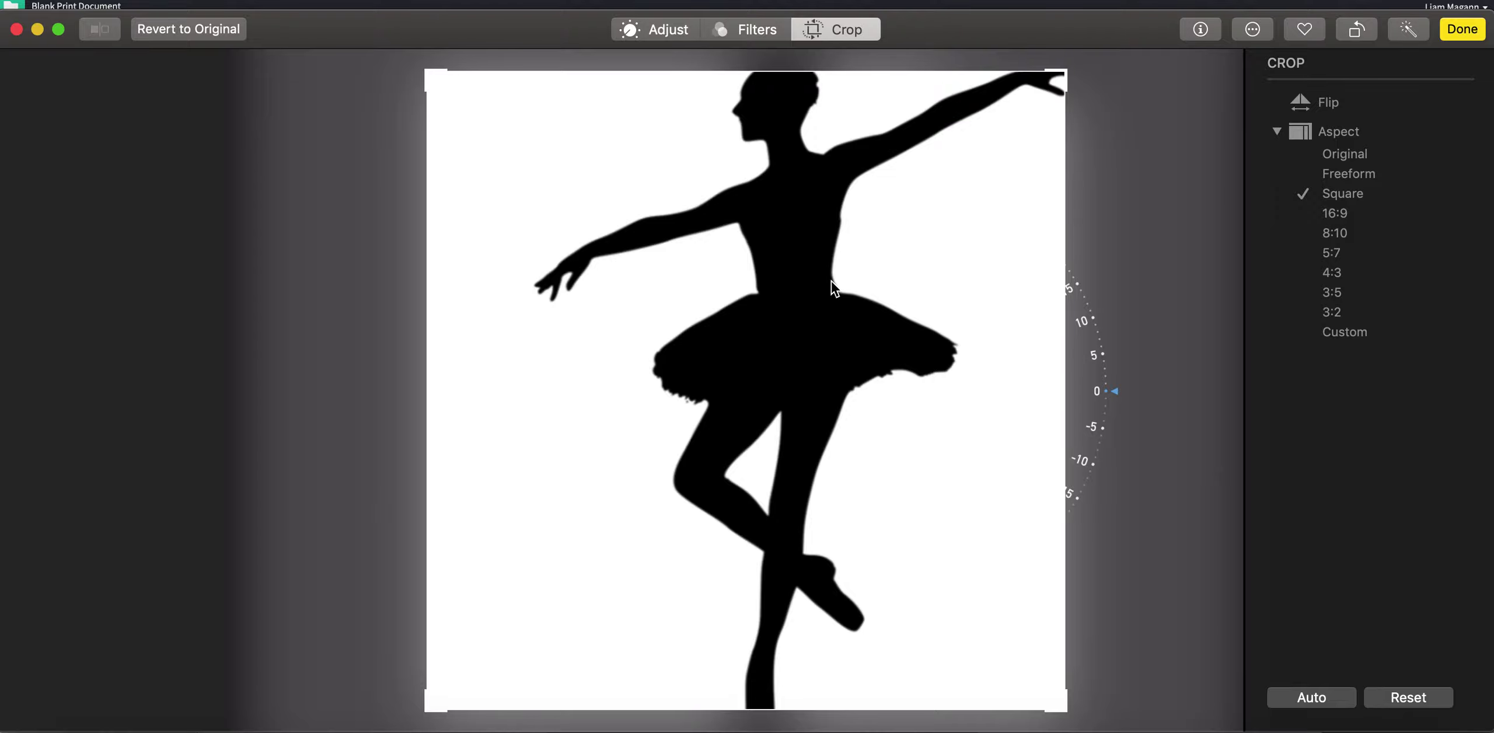
{"action": "scroll", "coordinate": [831, 280], "scroll_direction": "down", "scroll_amount": 3}
{"action": "scroll", "coordinate": [810, 287], "scroll_direction": "up", "scroll_amount": 1}
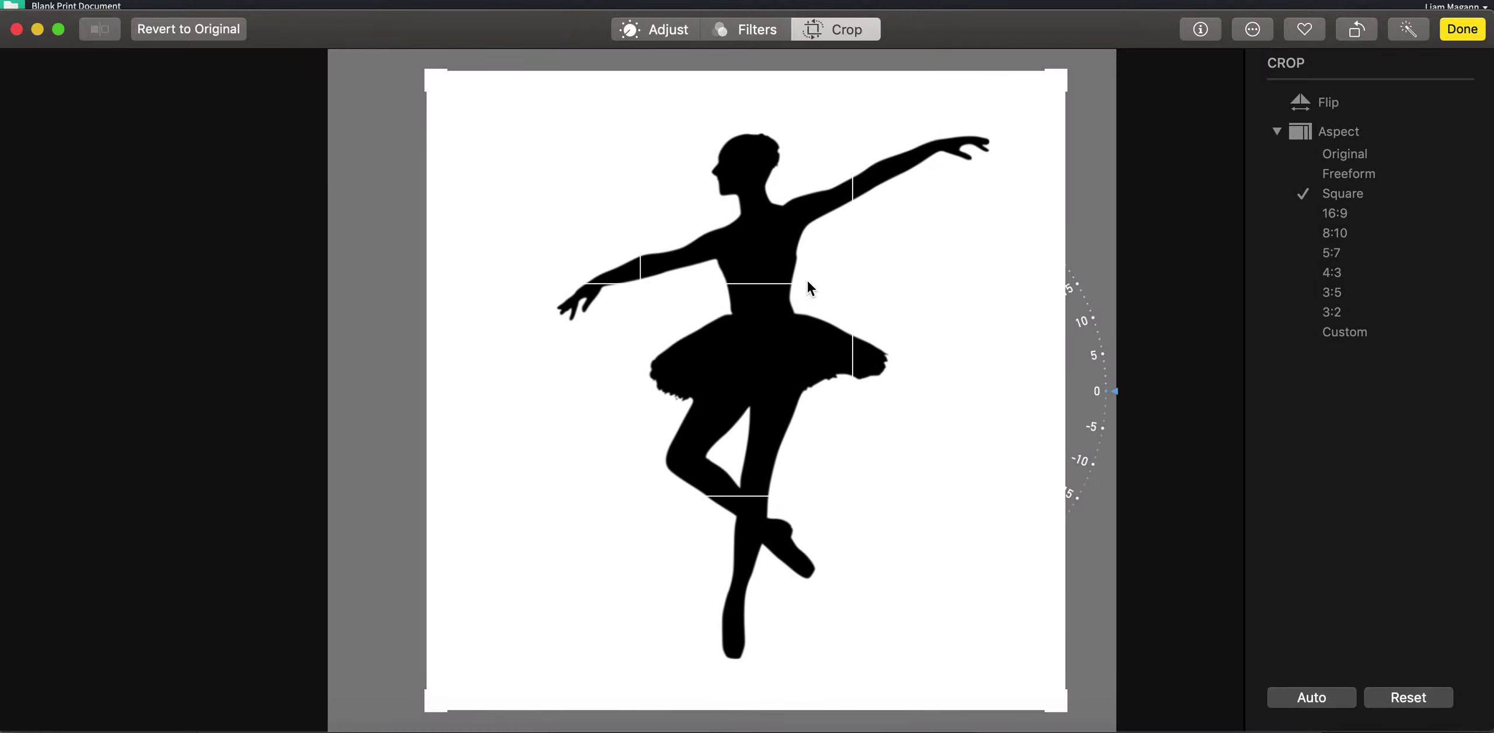
{"action": "scroll", "coordinate": [808, 284], "scroll_direction": "up", "scroll_amount": 2}
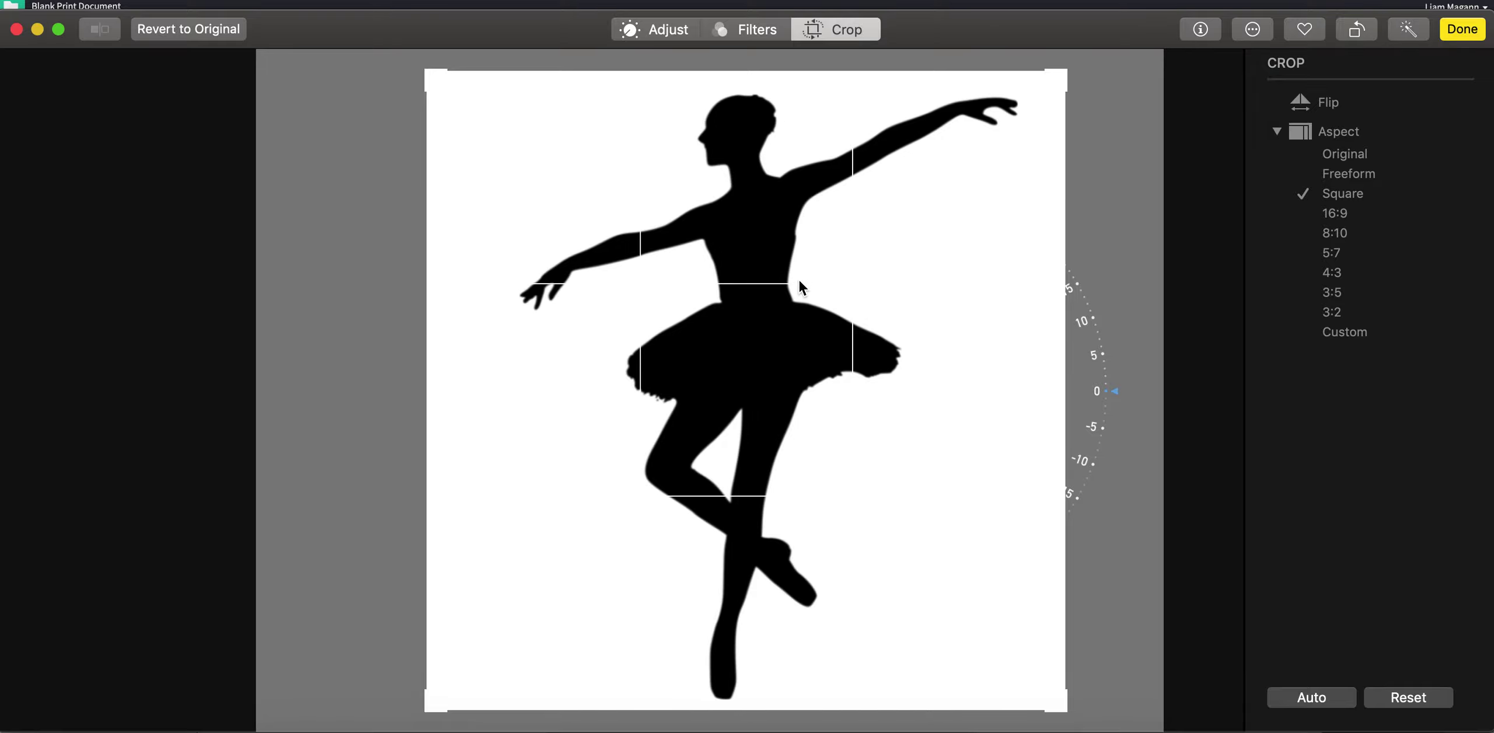
{"action": "left_click", "coordinate": [1464, 29]}
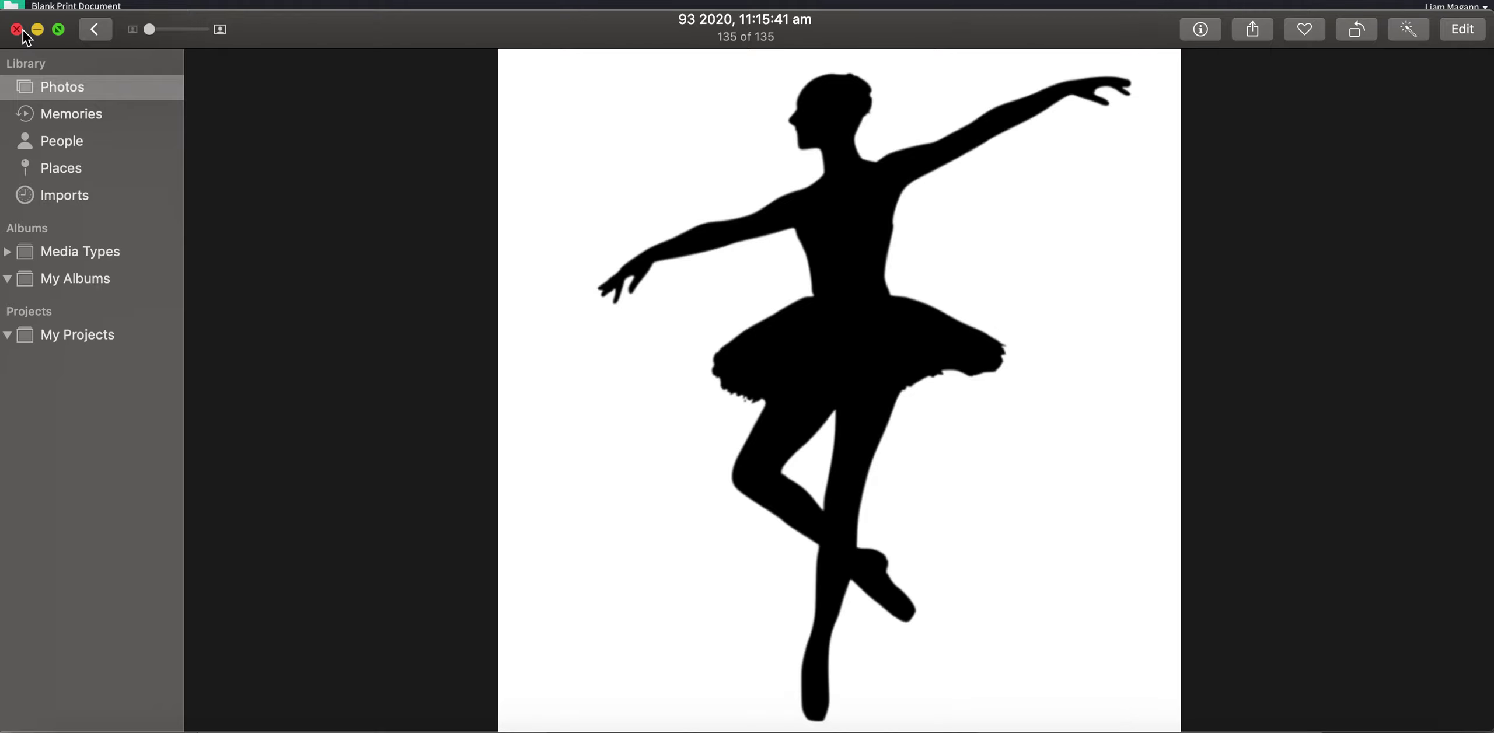
Switch to the "Introduction to Vector Images" Google Doc and copy the designer.io link from instruction 1
{"action": "left_click", "coordinate": [37, 29]}
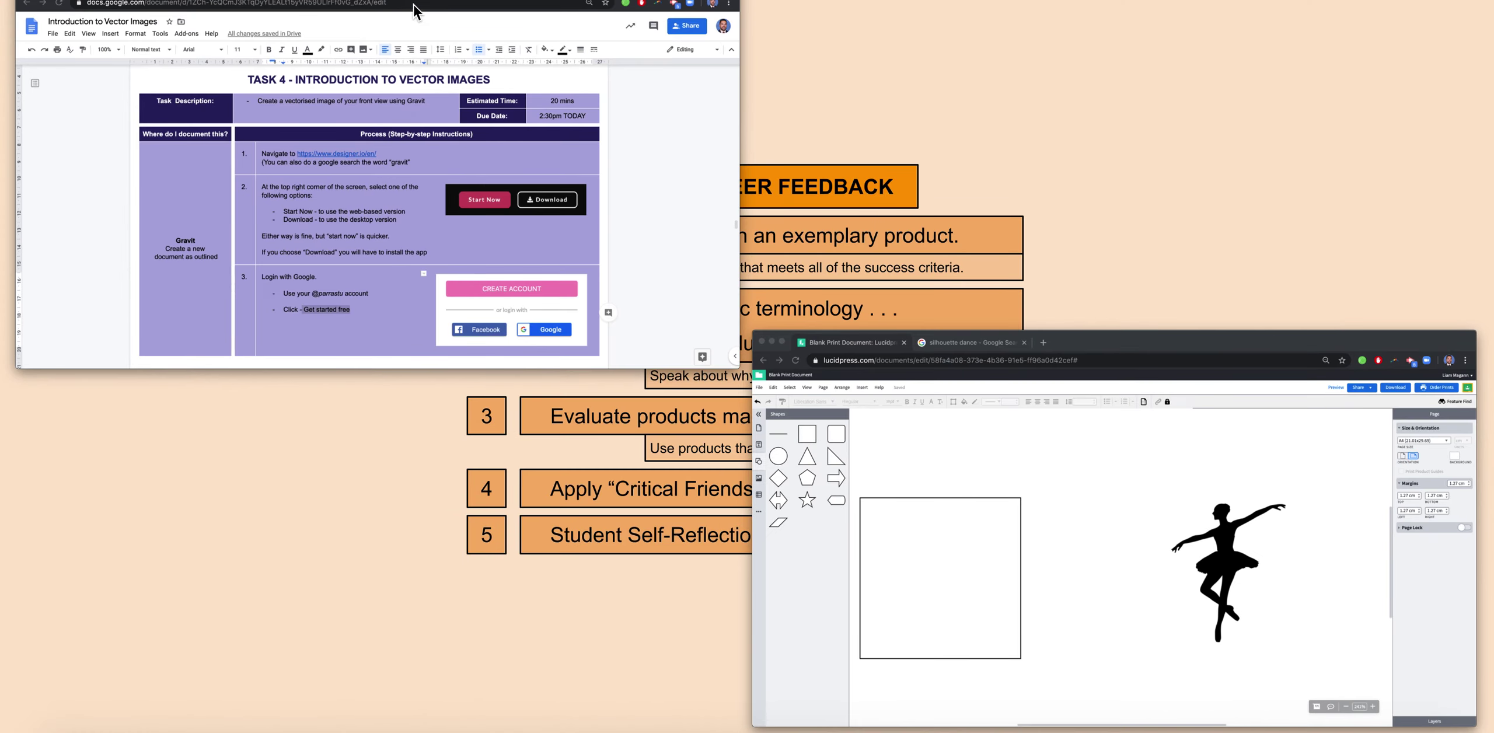
{"action": "left_click", "coordinate": [413, 5]}
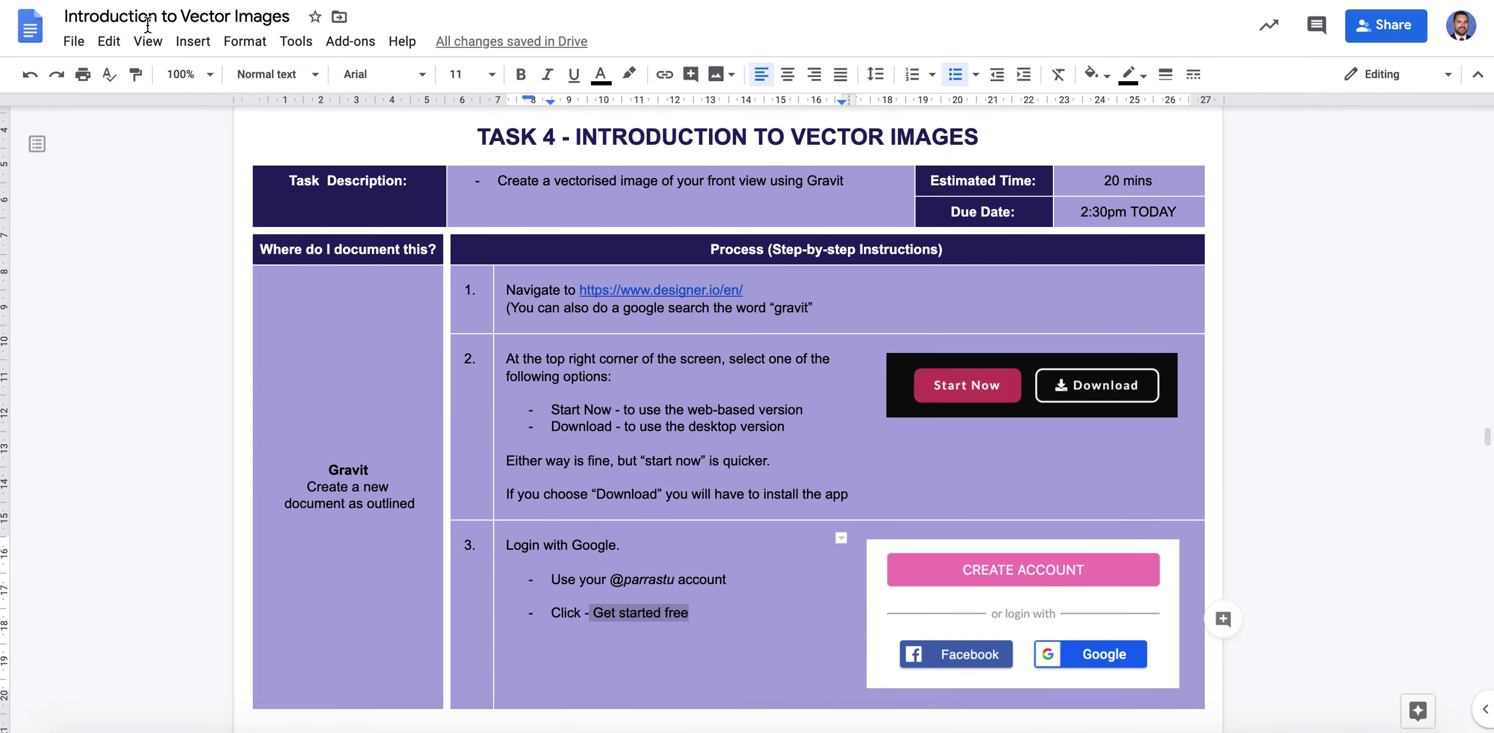
{"action": "left_click", "coordinate": [627, 292]}
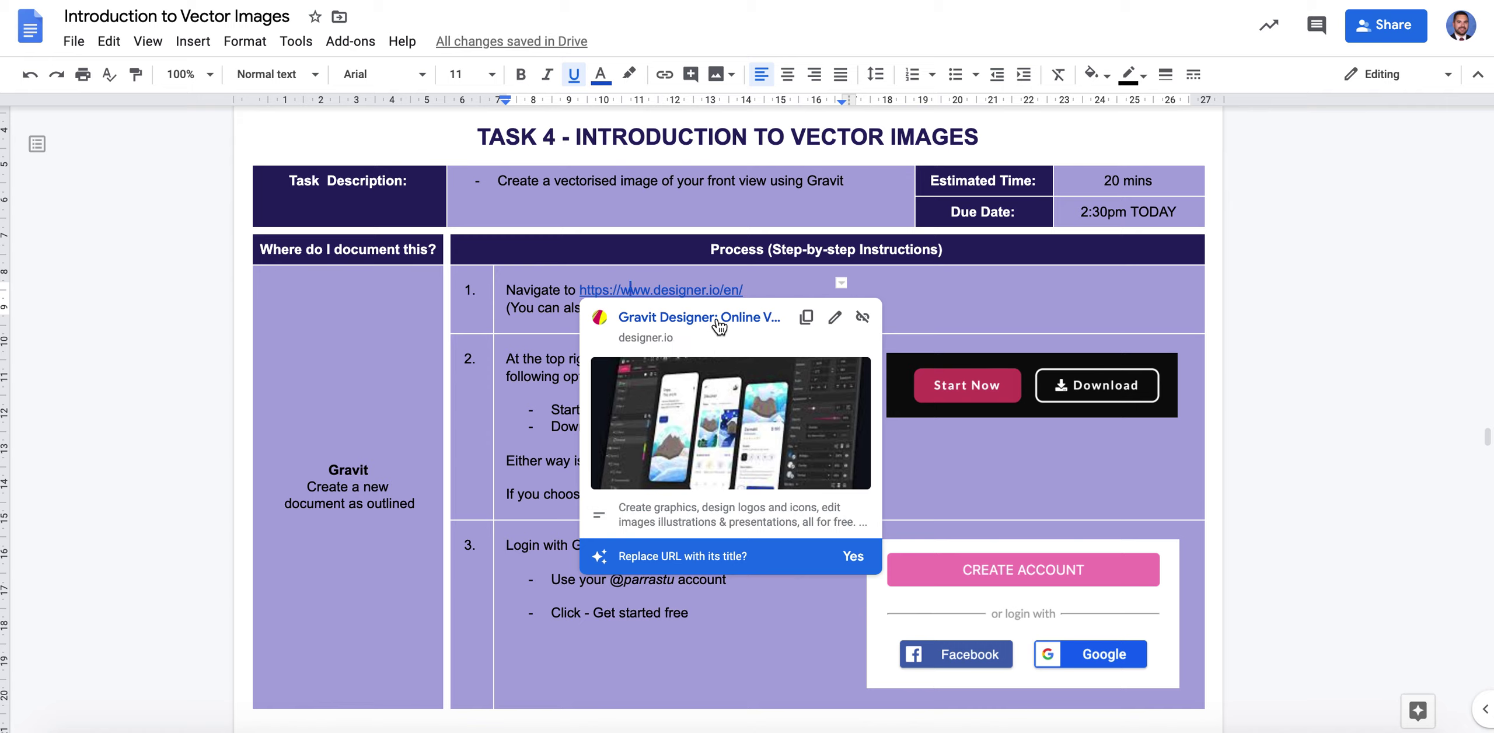
{"action": "left_click_drag", "start_coordinate": [742, 291], "coordinate": [577, 295]}
{"action": "key", "text": "super+c"}
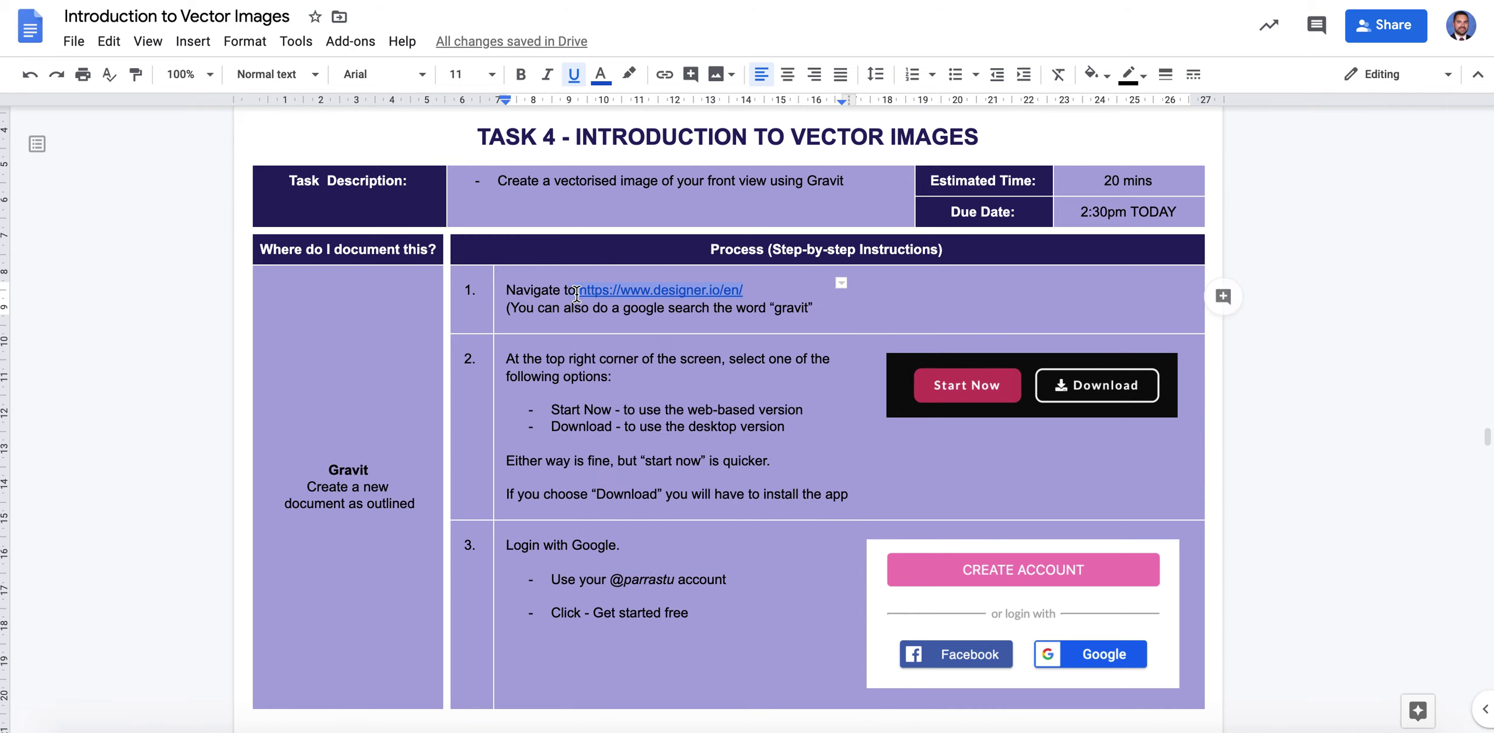
{"action": "left_click", "coordinate": [590, 293]}
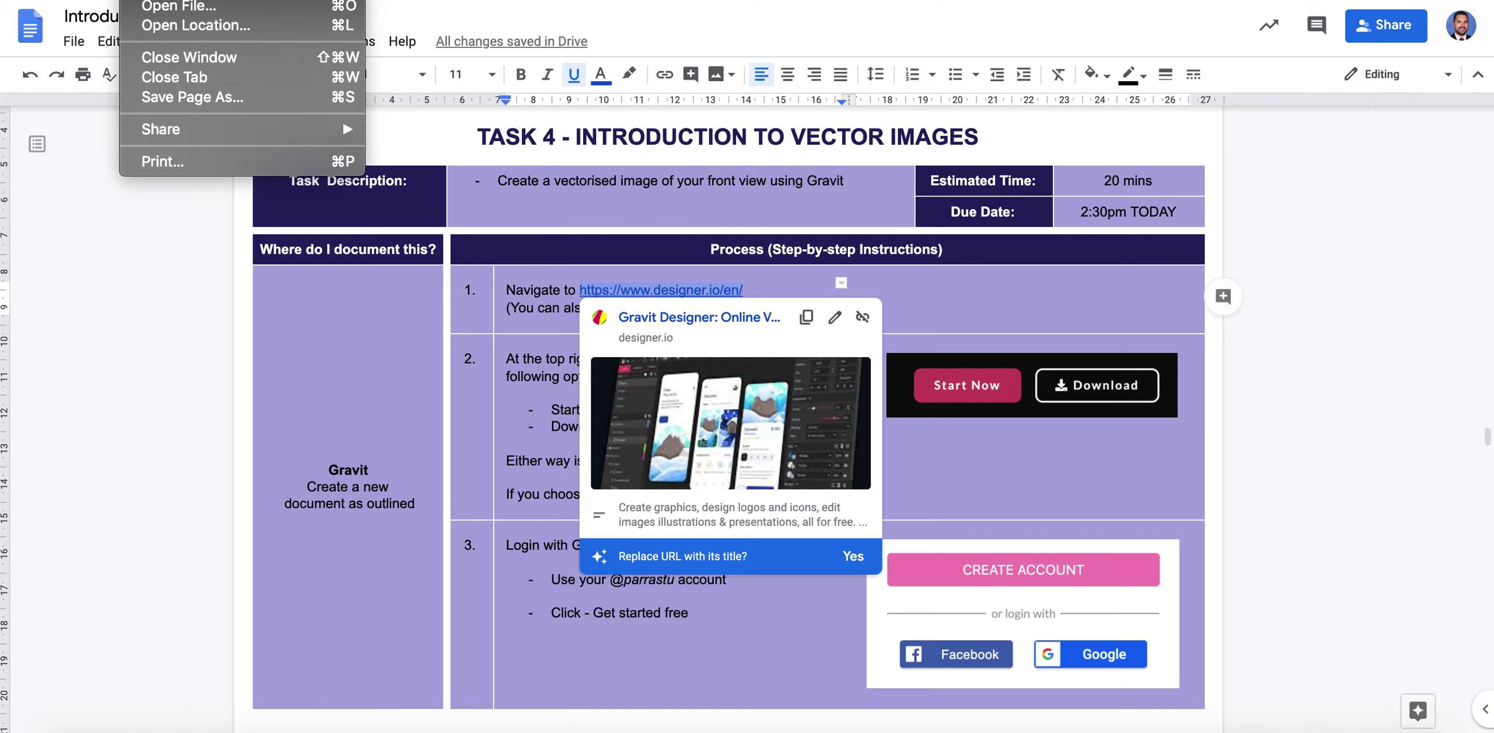
{"action": "key", "text": "ctrl+super+f"}
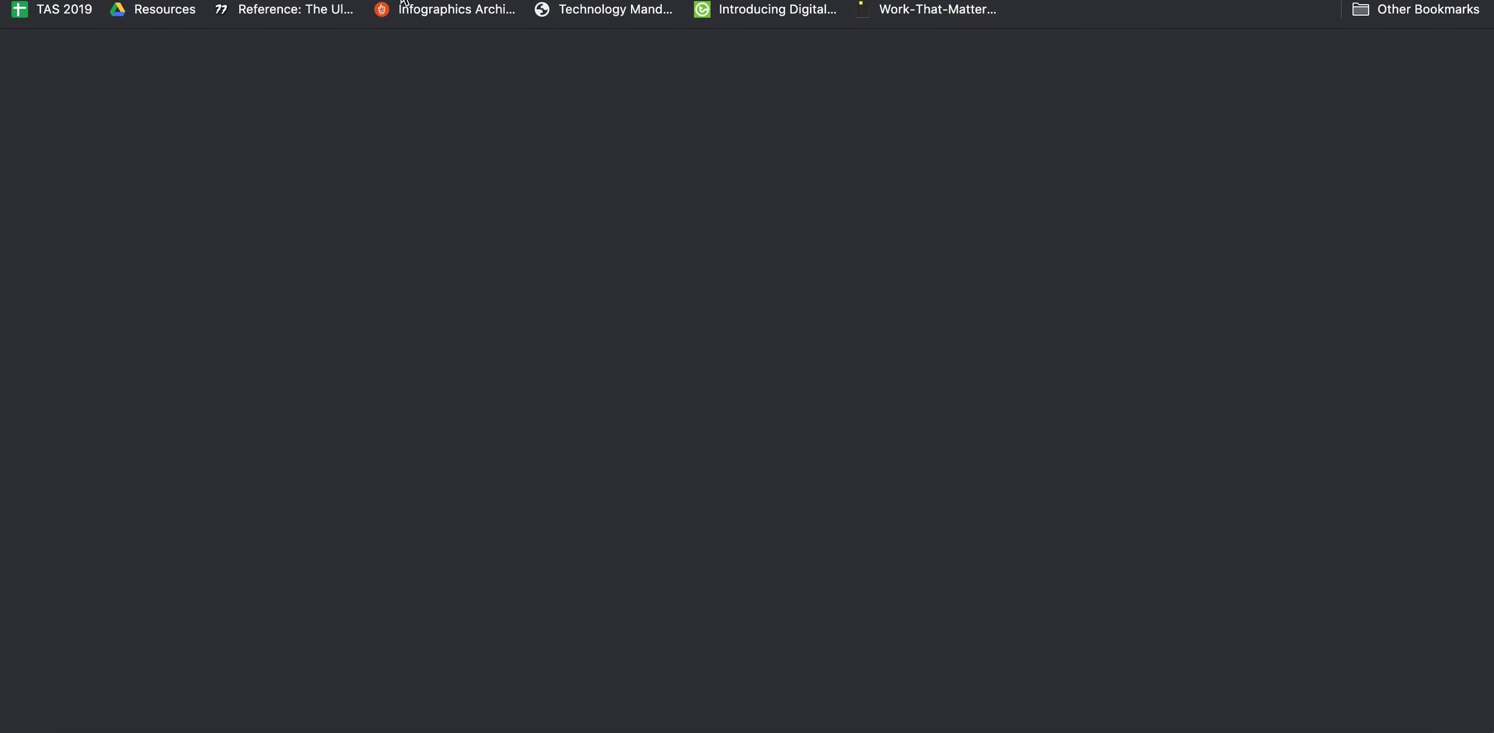
{"action": "key", "text": "super+v"}
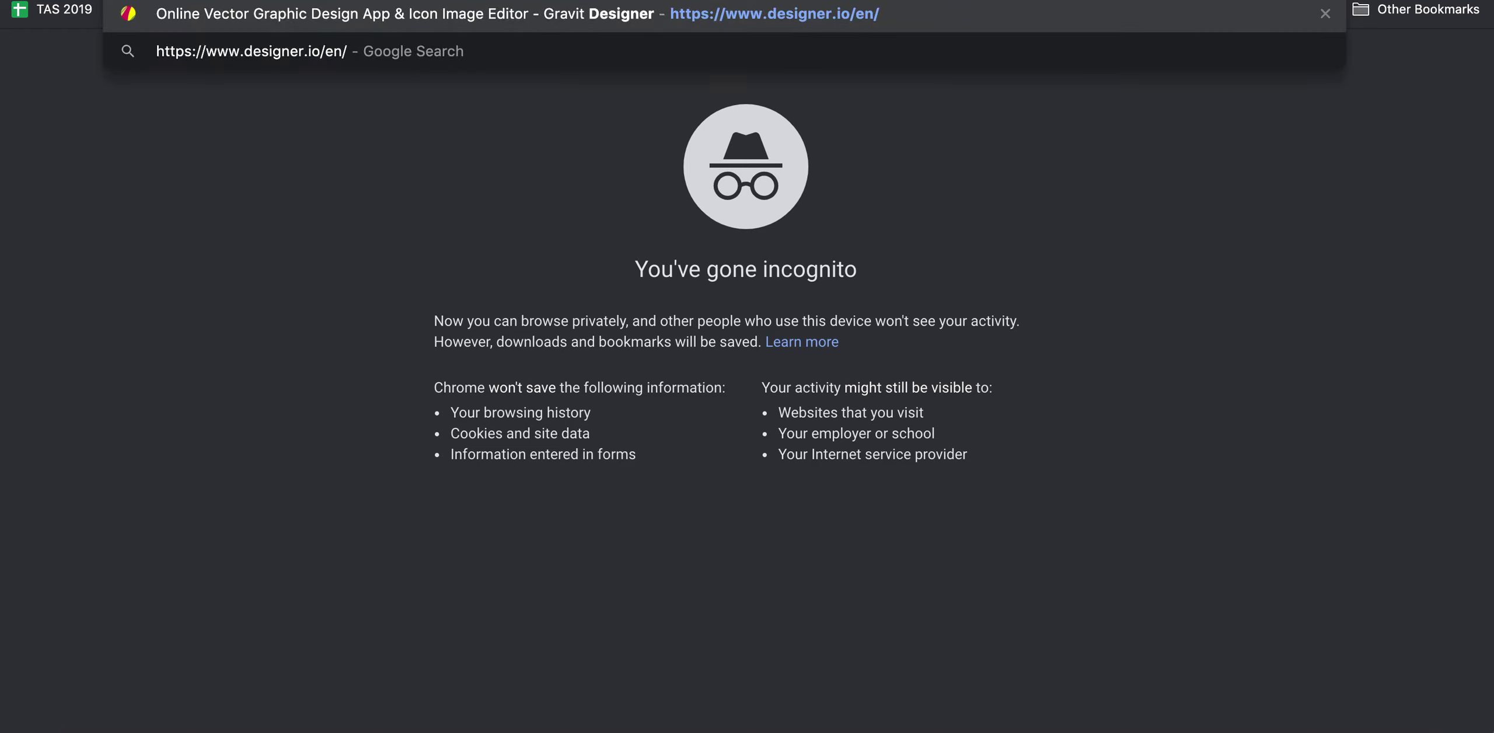
{"action": "key", "text": "Return"}
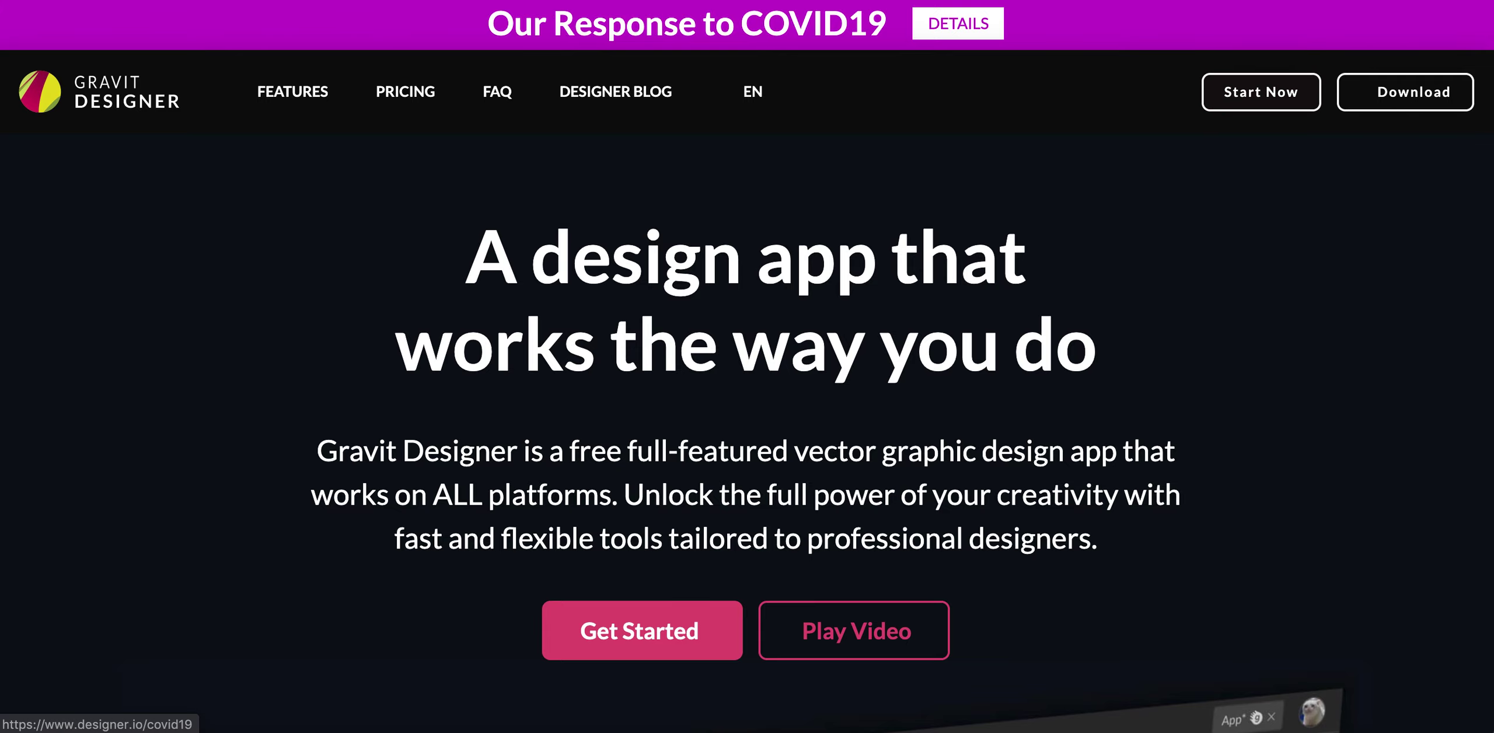
Dismiss the Try Gravit Designer promotion and start the web-based version of Gravit Designer
{"action": "left_click", "coordinate": [1238, 93]}
{"action": "key", "text": "ctrl+Up"}
{"action": "left_click", "coordinate": [1034, 513]}
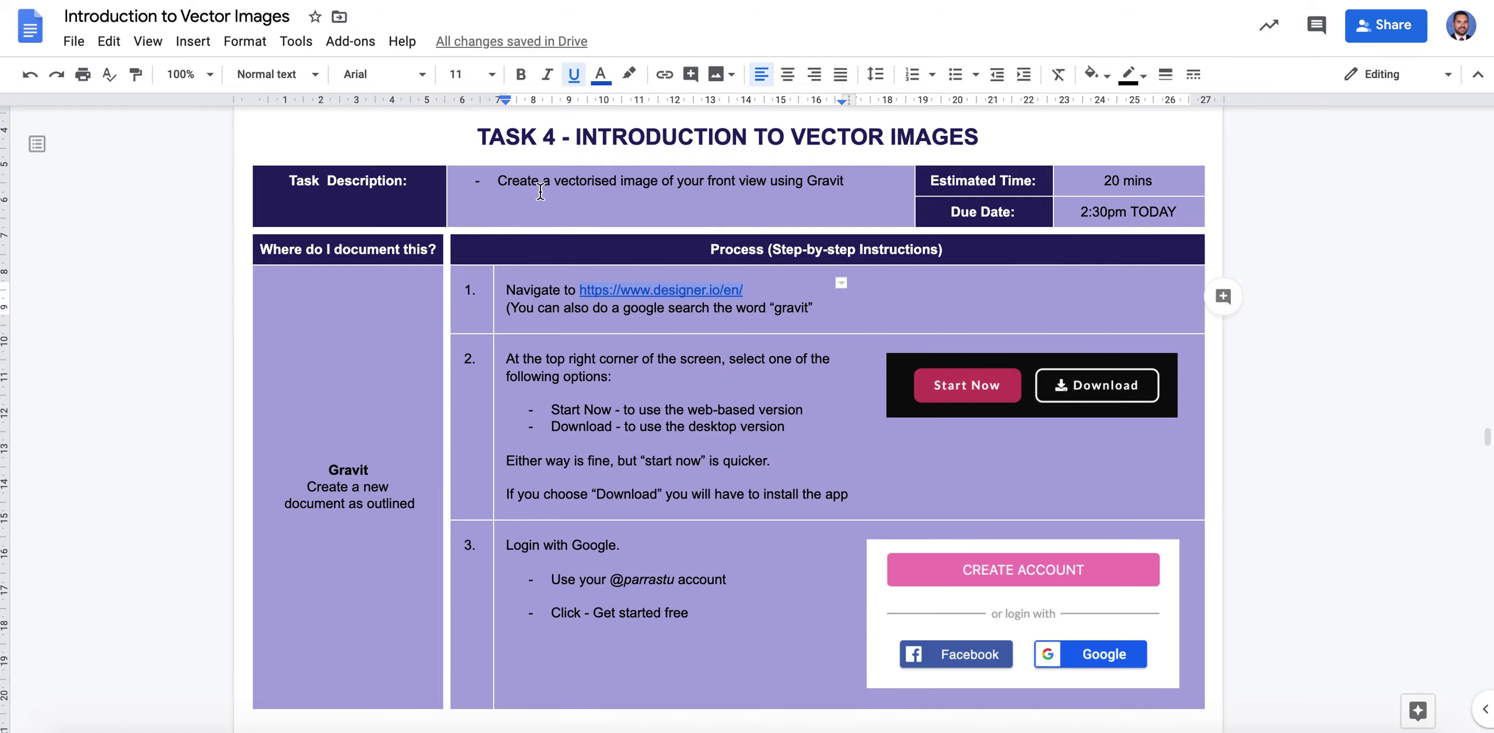
{"action": "key", "text": "ctrl+Up"}
{"action": "left_click", "coordinate": [493, 366]}
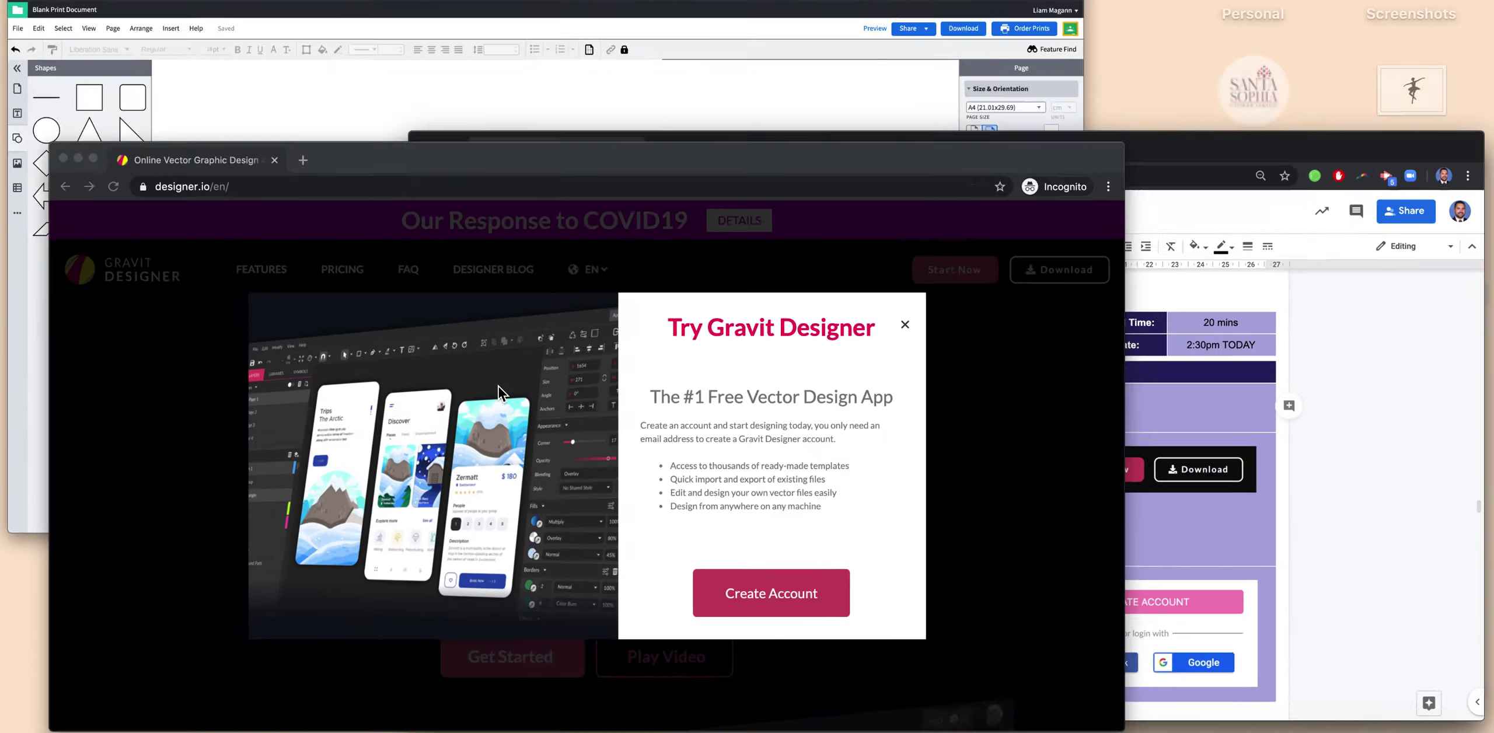
{"action": "left_click", "coordinate": [1189, 168]}
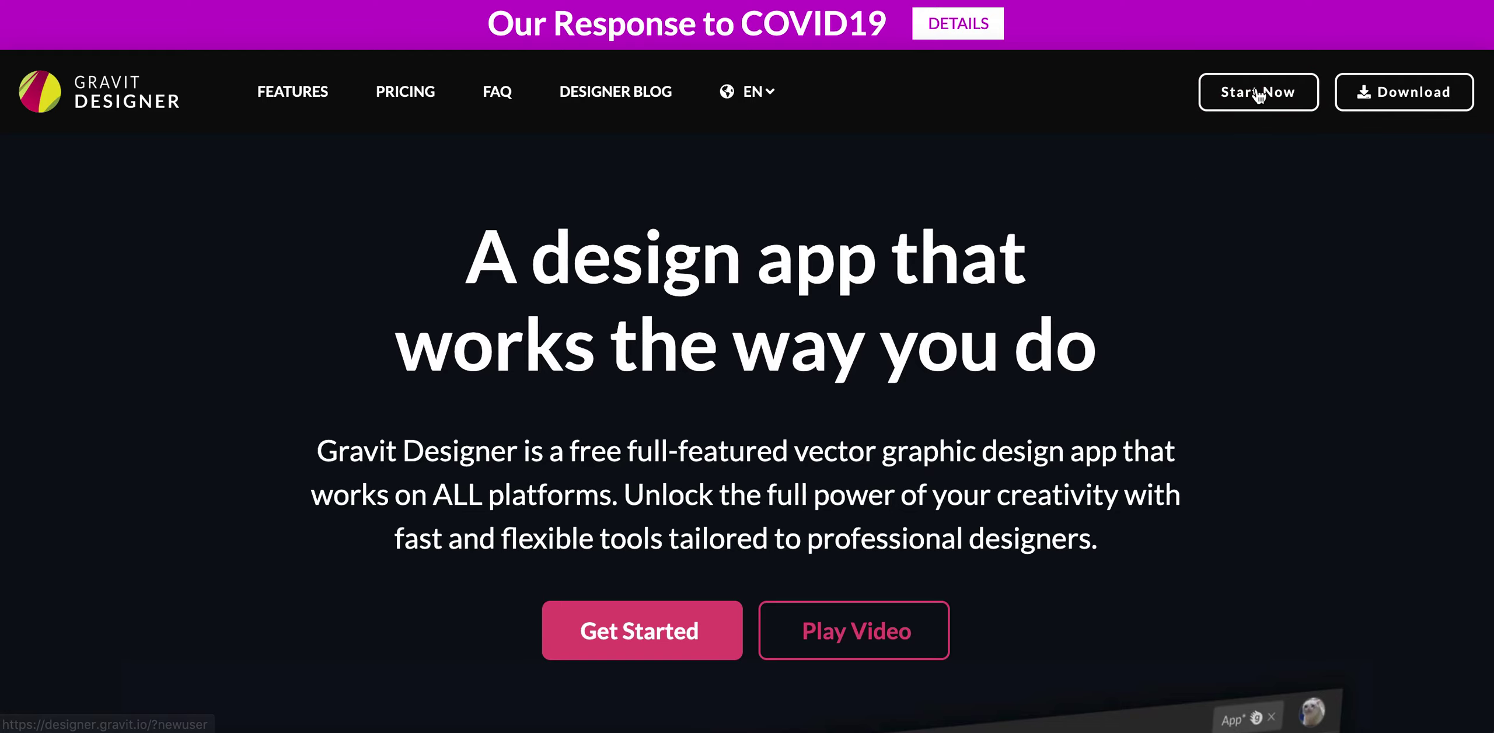
{"action": "left_click", "coordinate": [1289, 93]}
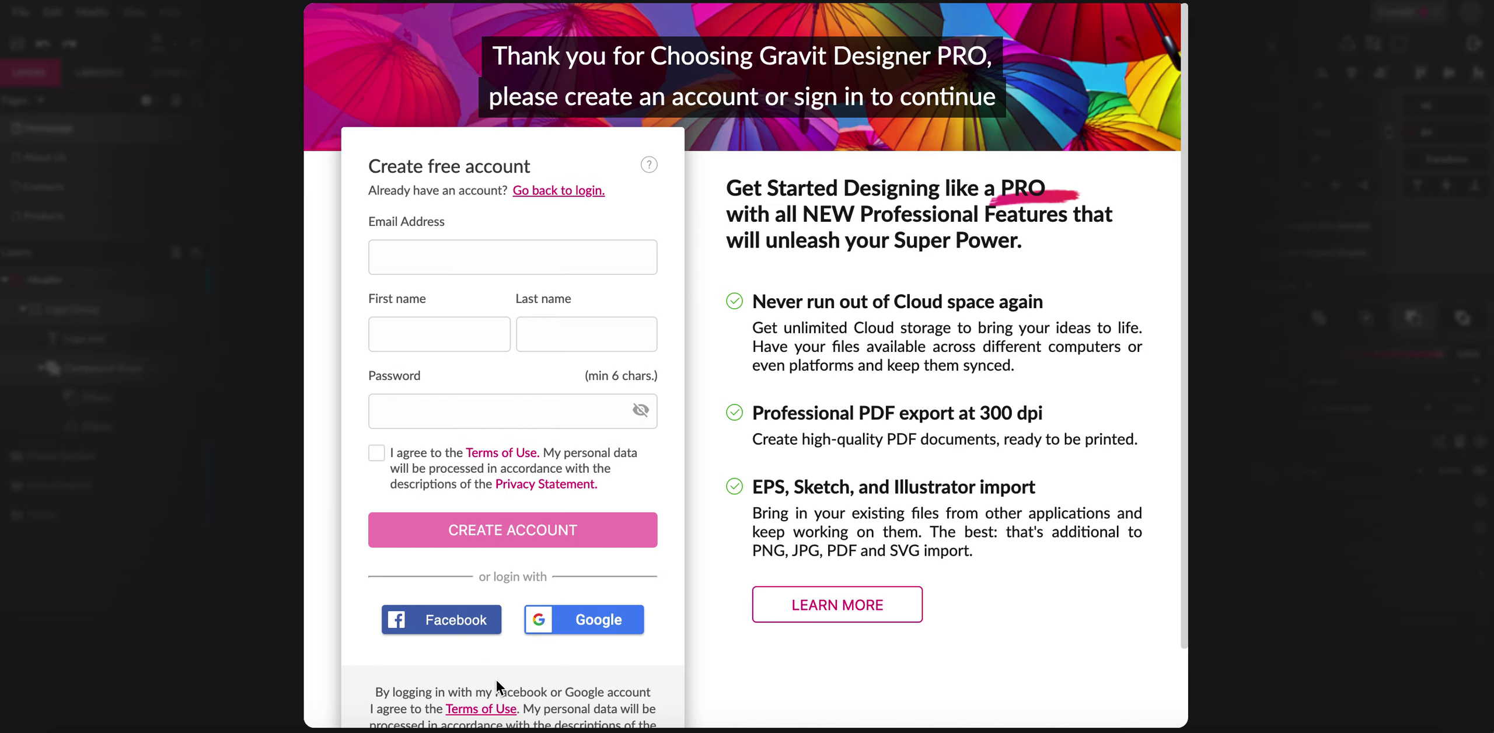
Choose Google as the Gravit login method and submit the school account's e-mail address
{"action": "left_click_drag", "start_coordinate": [479, 577], "coordinate": [550, 574]}
{"action": "left_click", "coordinate": [584, 618]}
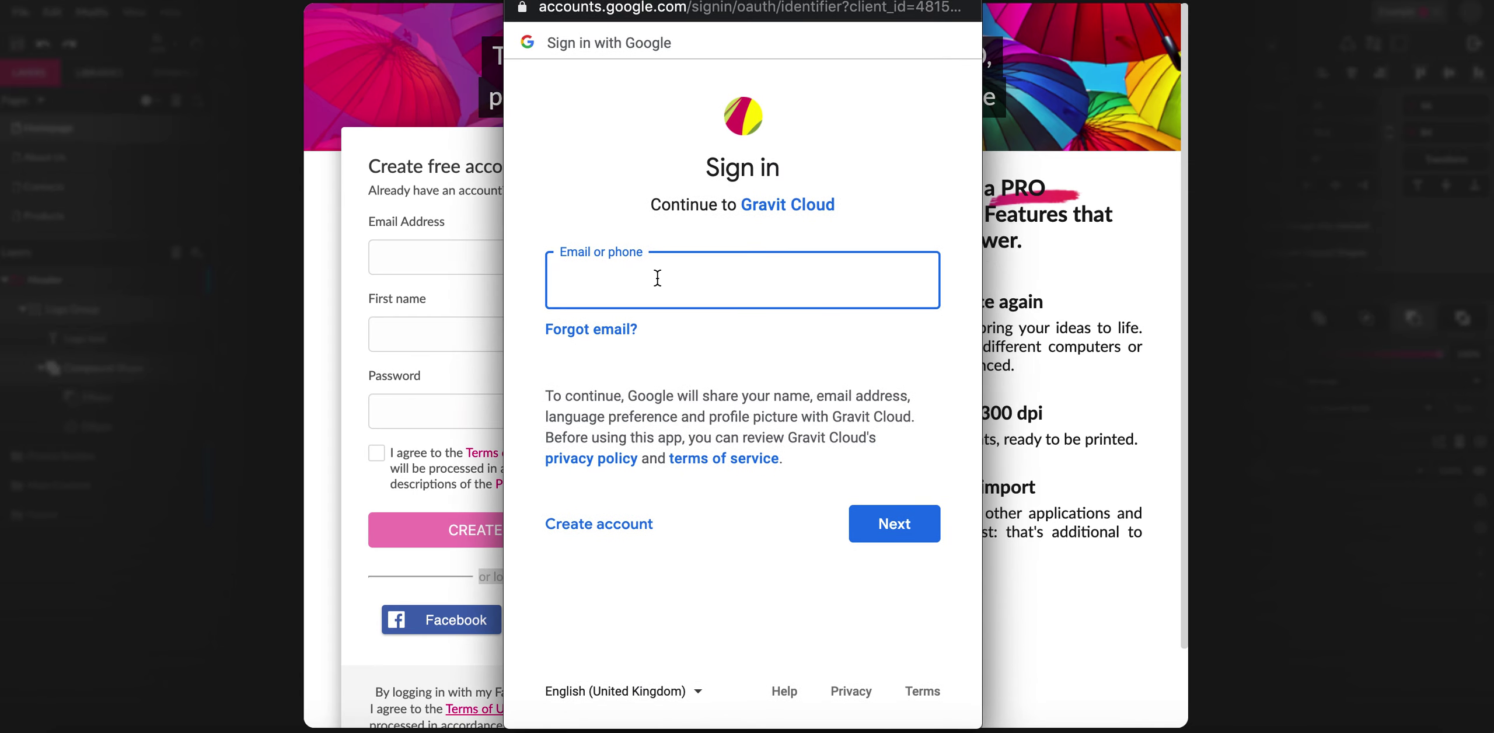
{"action": "type", "text": "lma"}
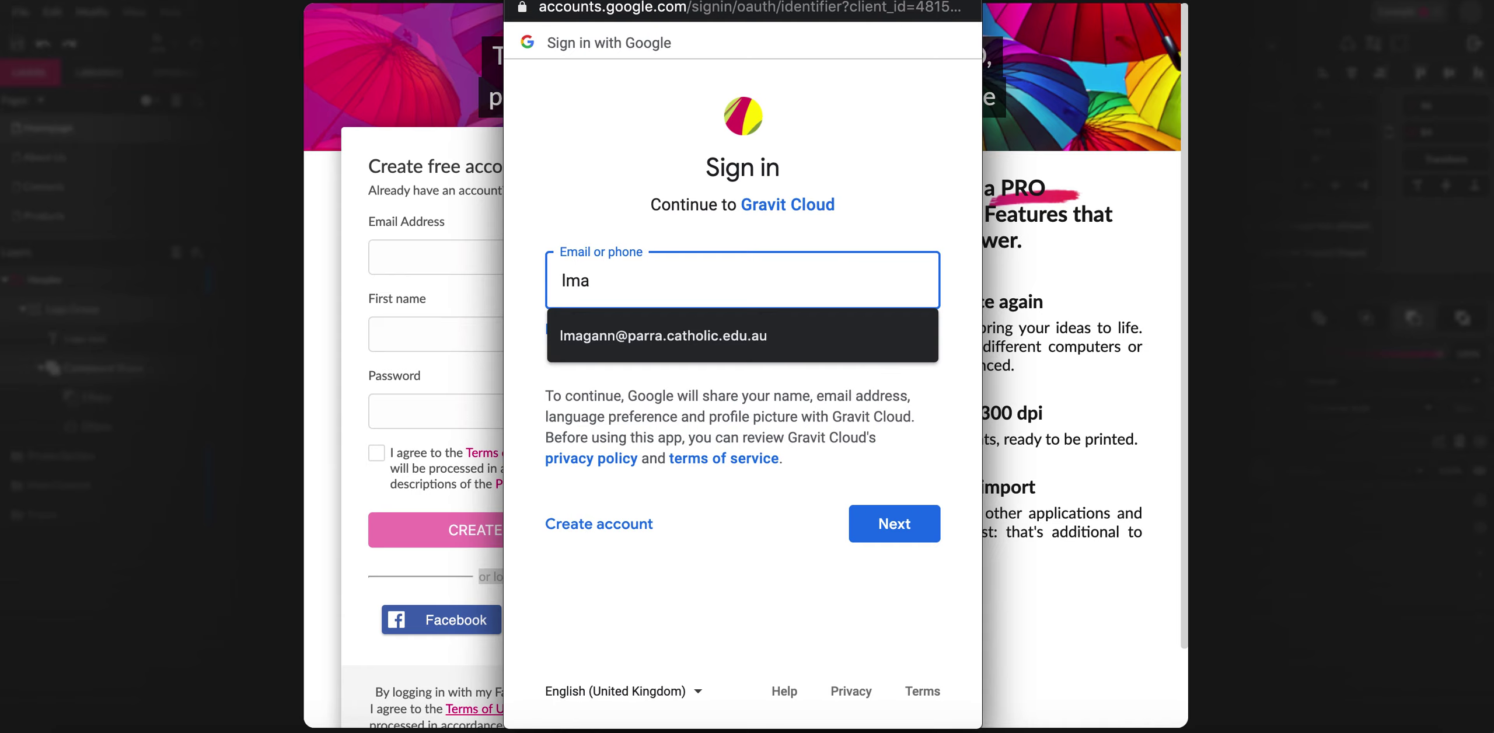
{"action": "left_click", "coordinate": [658, 336]}
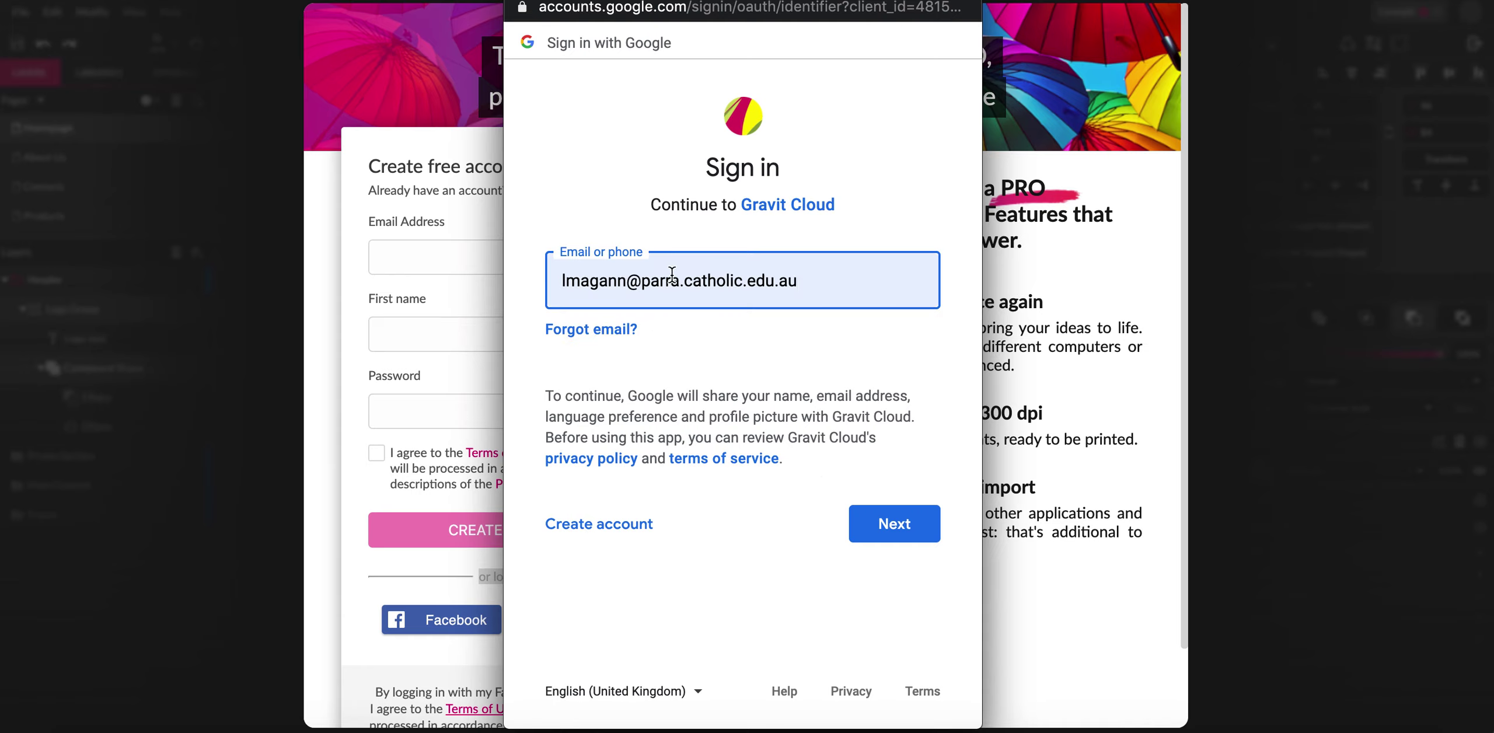
{"action": "left_click_drag", "start_coordinate": [641, 282], "coordinate": [678, 278]}
{"action": "left_click", "coordinate": [893, 528]}
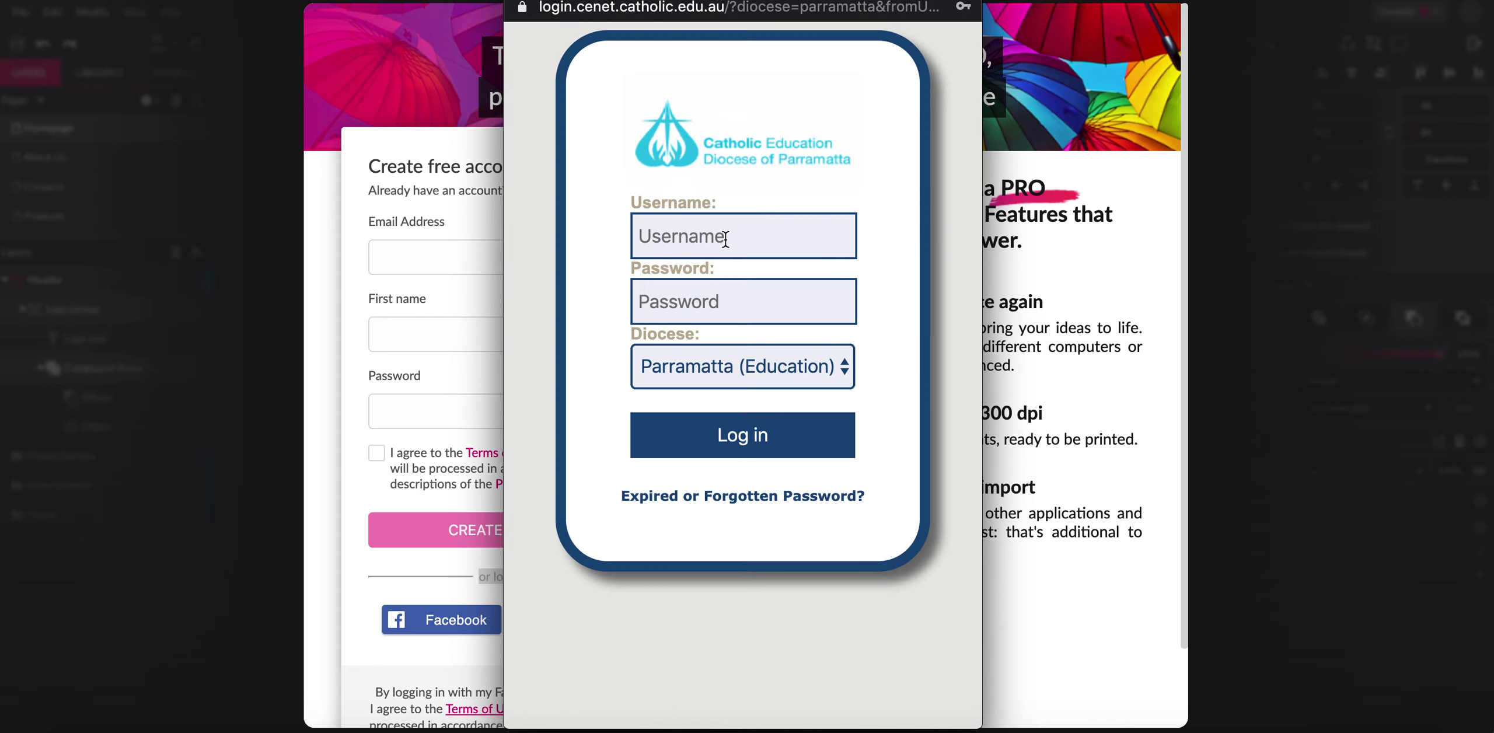
Fill in the saved username and password for the Parramatta (Education) diocese and log in
{"action": "left_click", "coordinate": [725, 238]}
{"action": "left_click", "coordinate": [715, 281]}
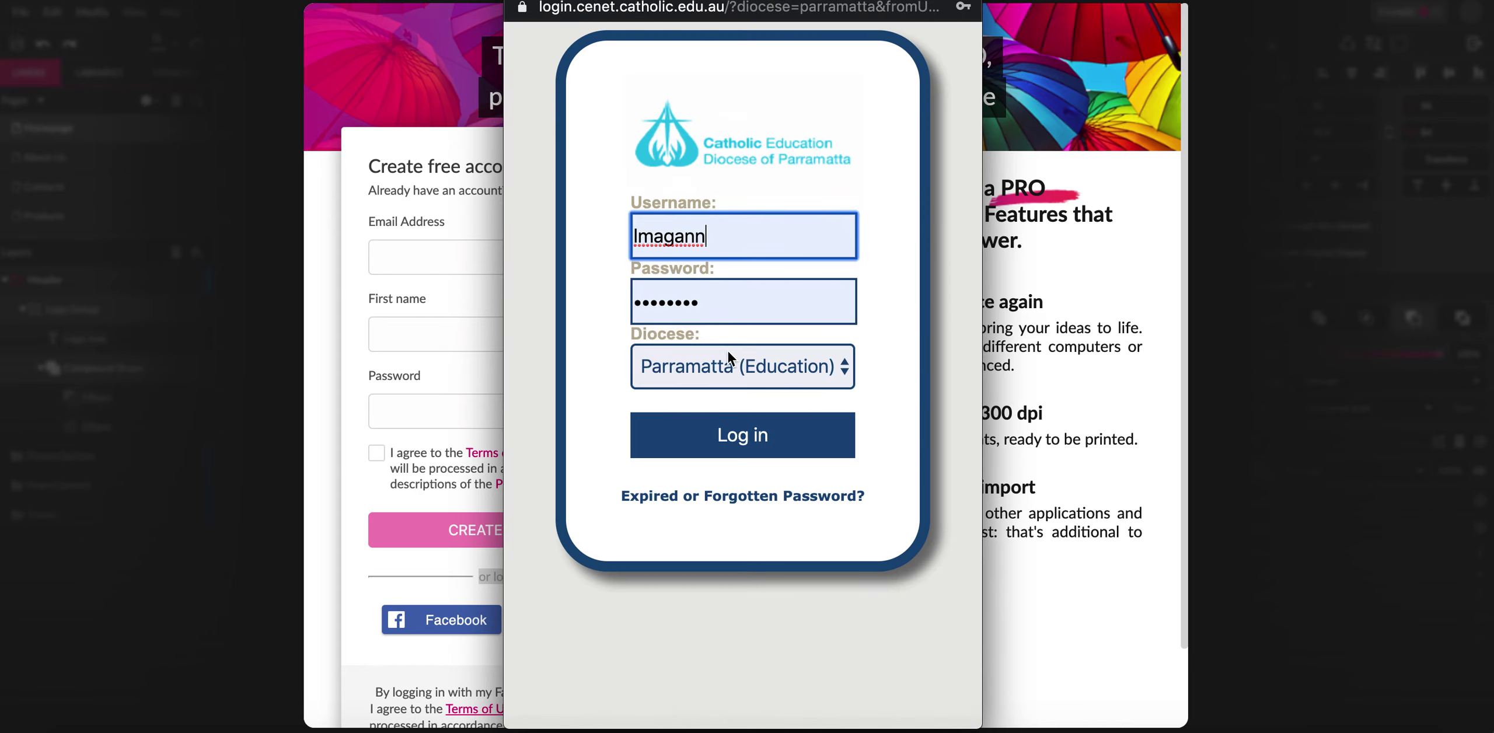
{"action": "left_click", "coordinate": [725, 449]}
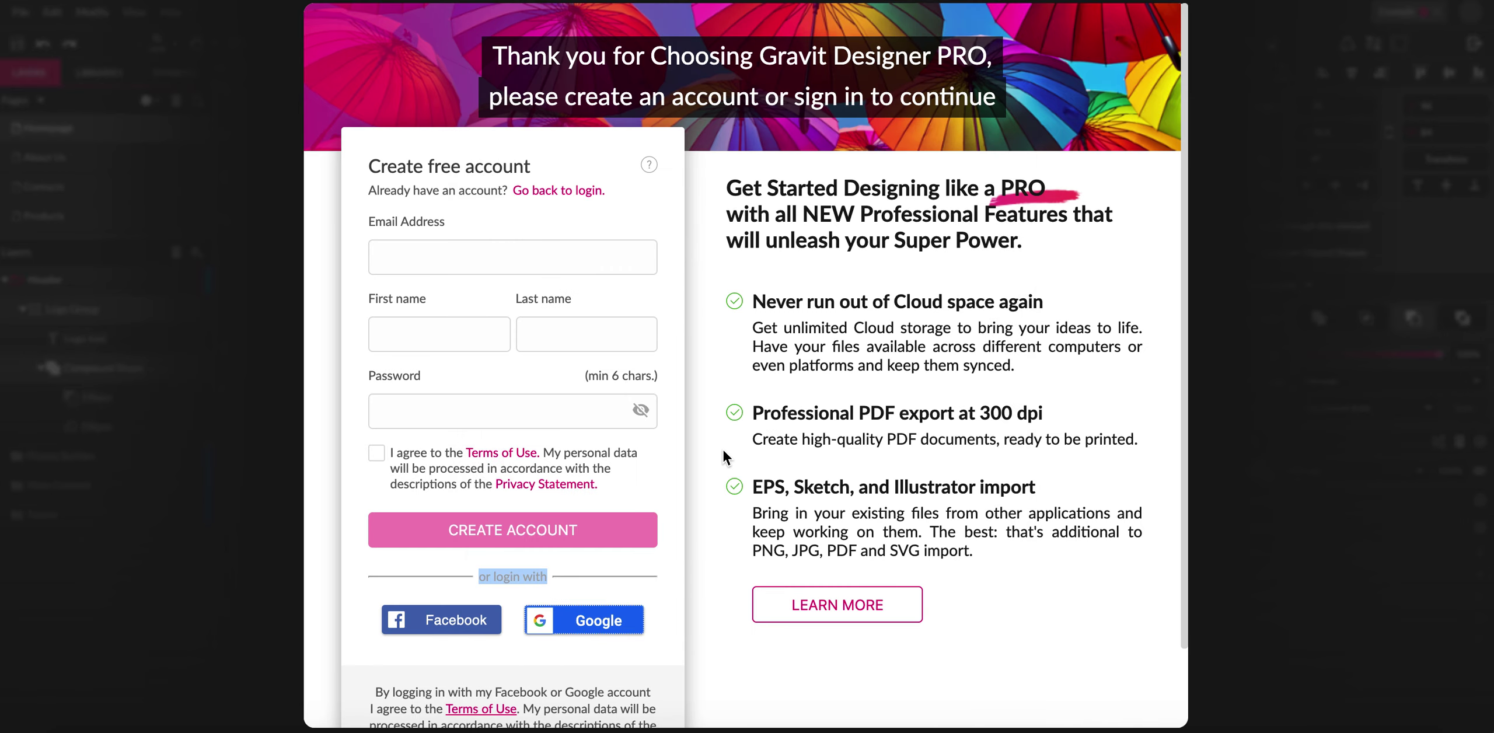
Highlight the "Click - Get started free" instruction in the Google Doc, and continue with Gravit Designer Free in the browser
{"action": "key", "text": "ctrl+Up"}
{"action": "left_click", "coordinate": [605, 483]}
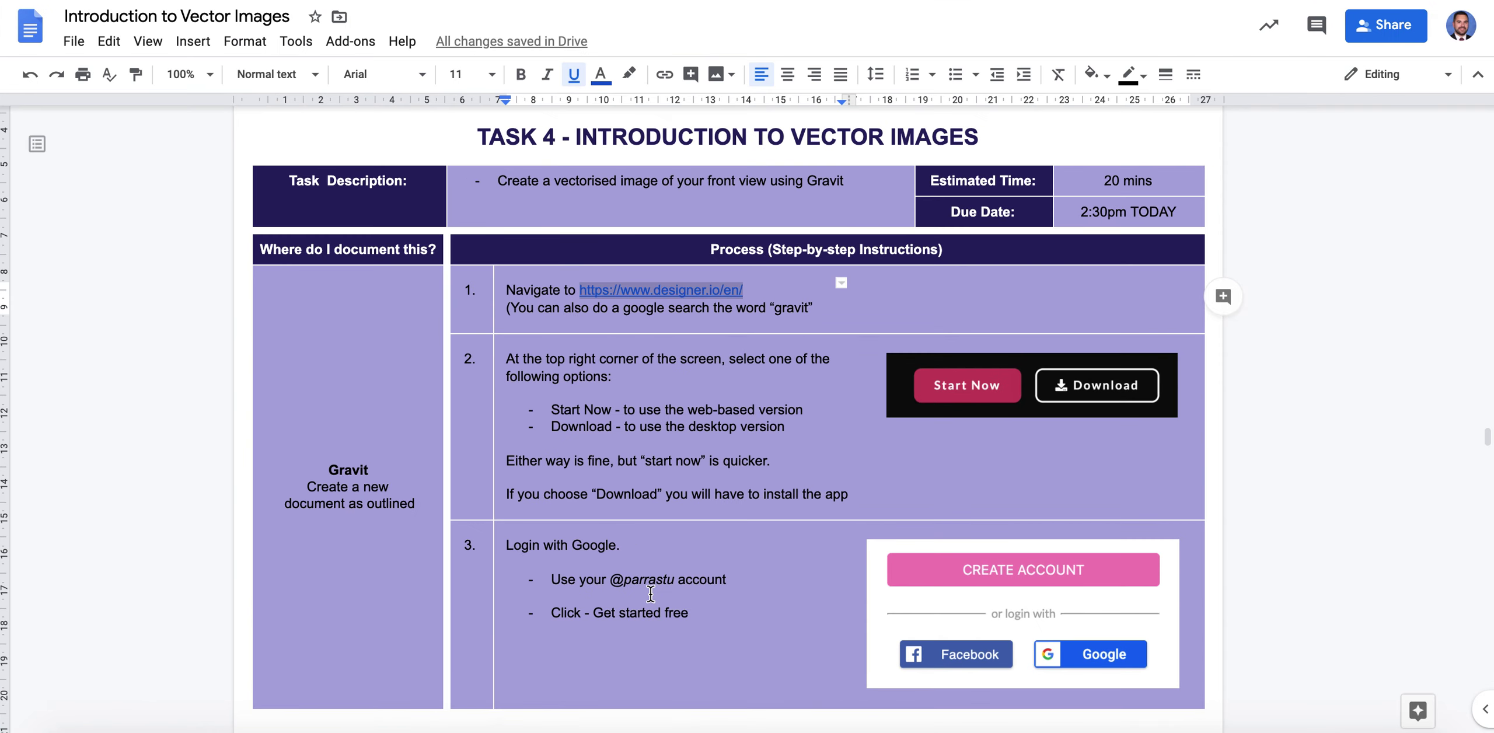
{"action": "left_click_drag", "start_coordinate": [551, 611], "coordinate": [689, 607]}
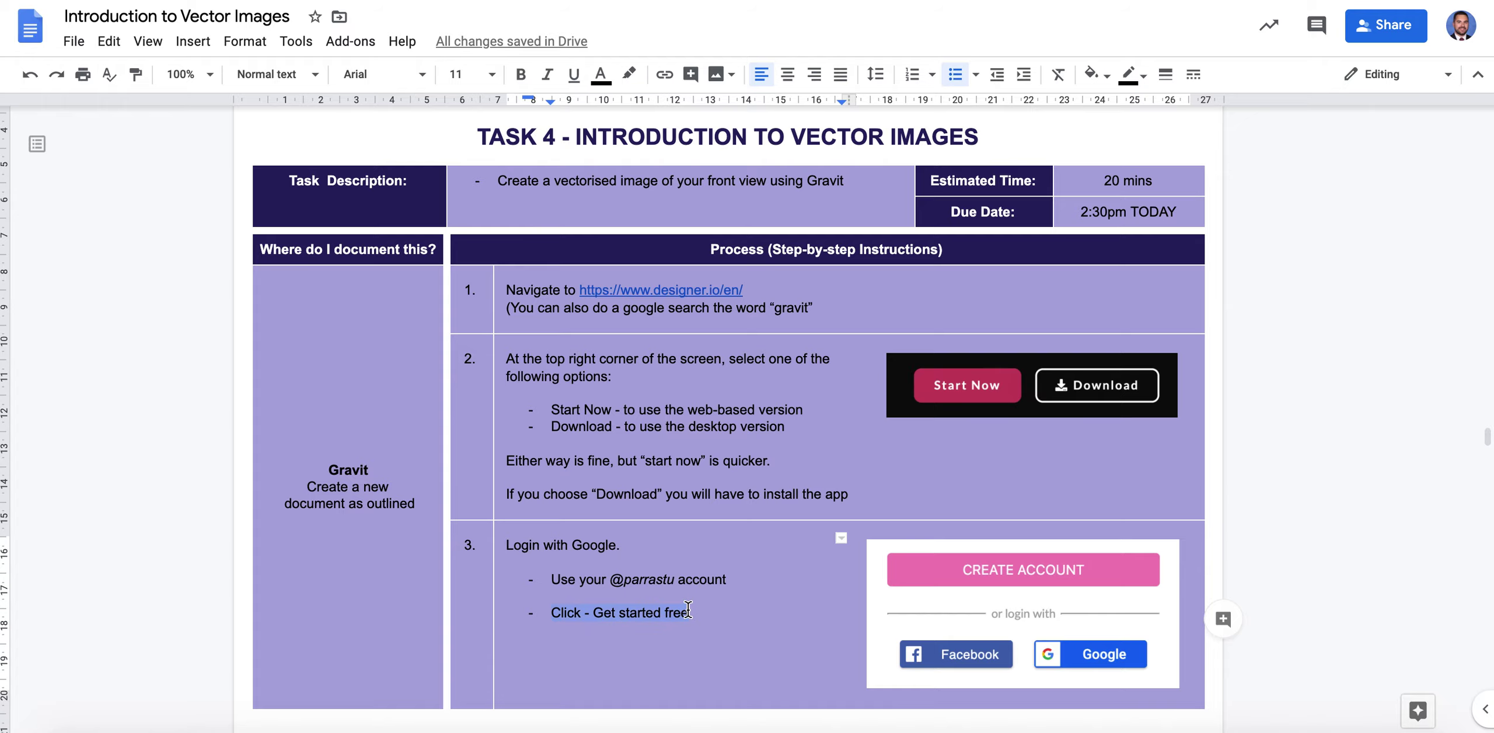
{"action": "key", "text": "ctrl+Up"}
{"action": "left_click", "coordinate": [577, 584]}
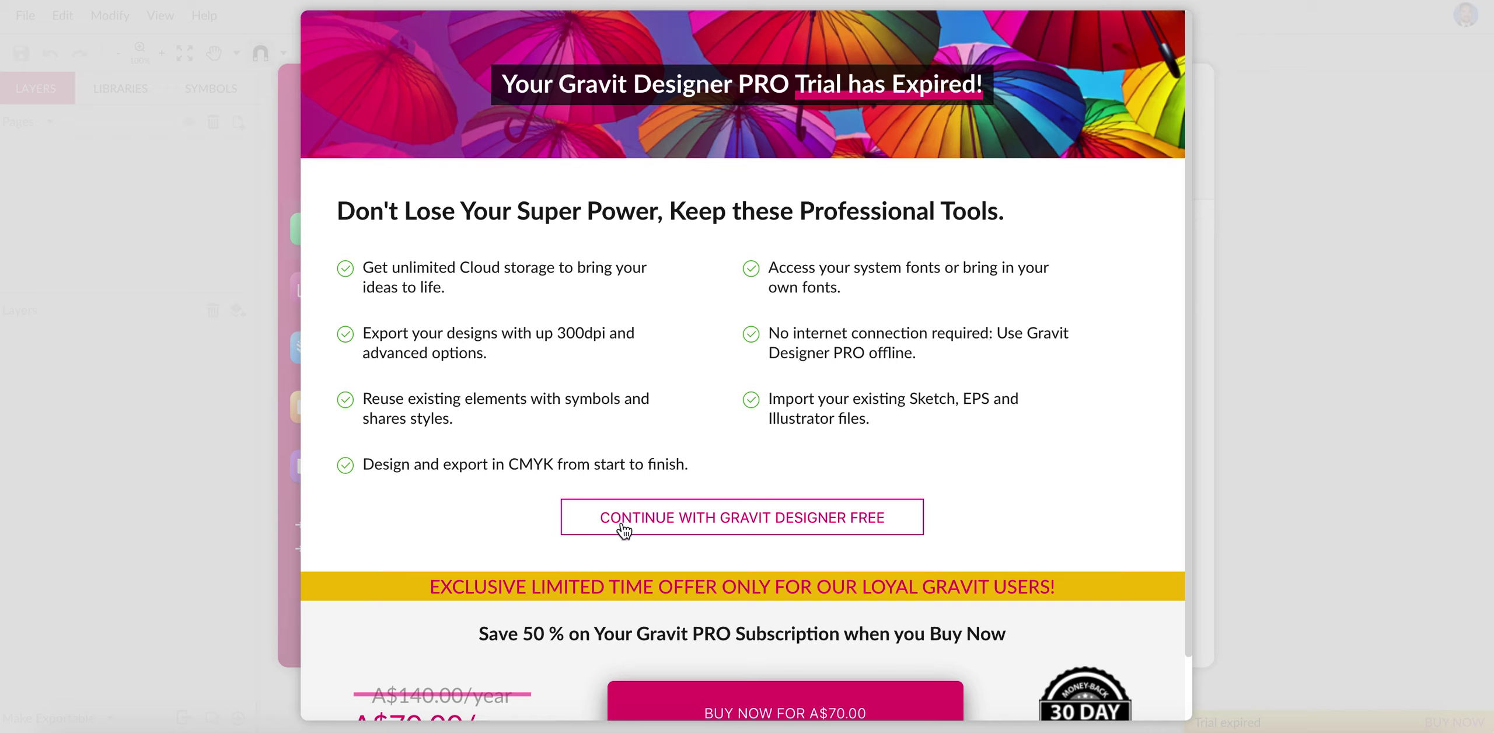
{"action": "left_click", "coordinate": [737, 521]}
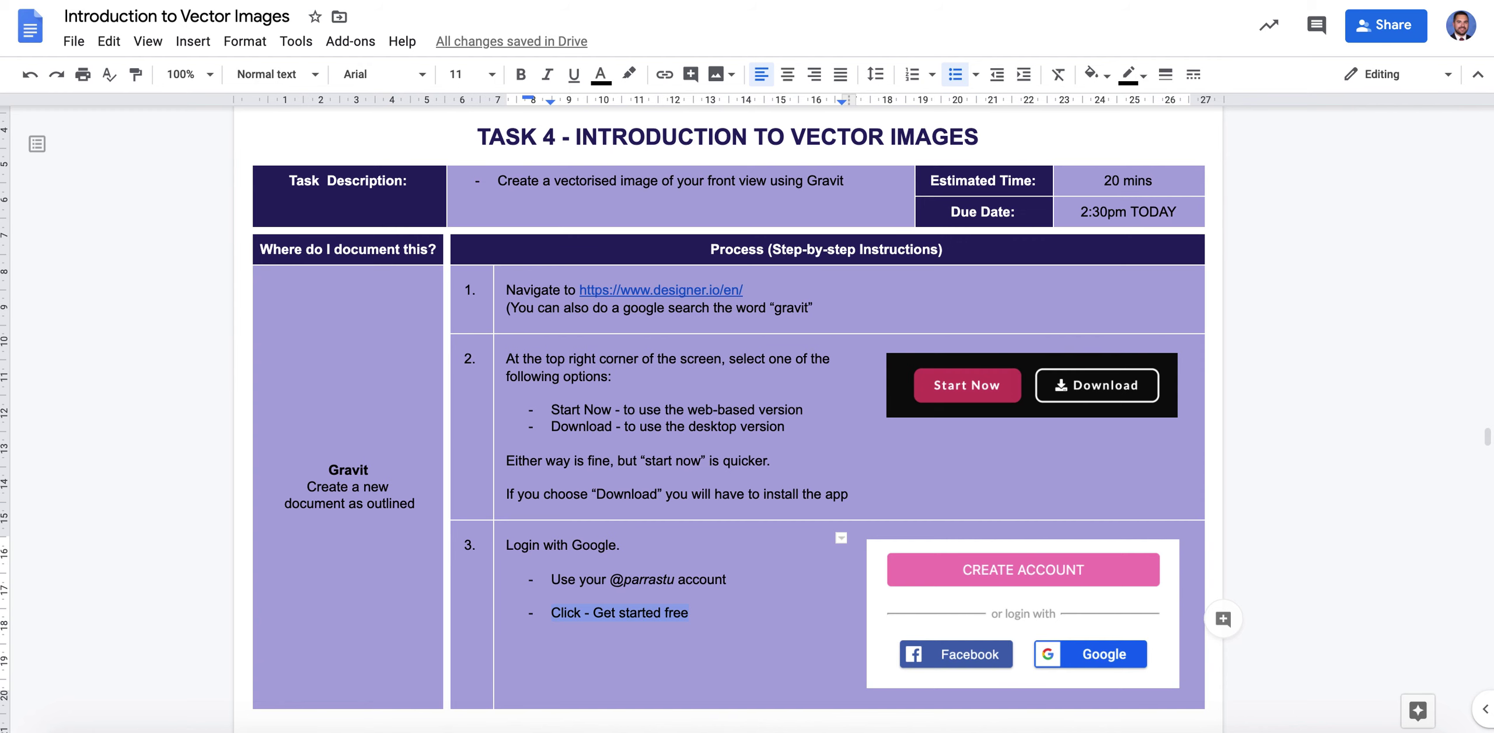
Review instruction 4 in the Google Doc and create a new A4 print document in Gravit Designer
{"action": "left_click", "coordinate": [604, 614]}
{"action": "scroll", "coordinate": [723, 509], "scroll_direction": "down", "scroll_amount": 4}
{"action": "scroll", "coordinate": [723, 508], "scroll_direction": "down", "scroll_amount": 7}
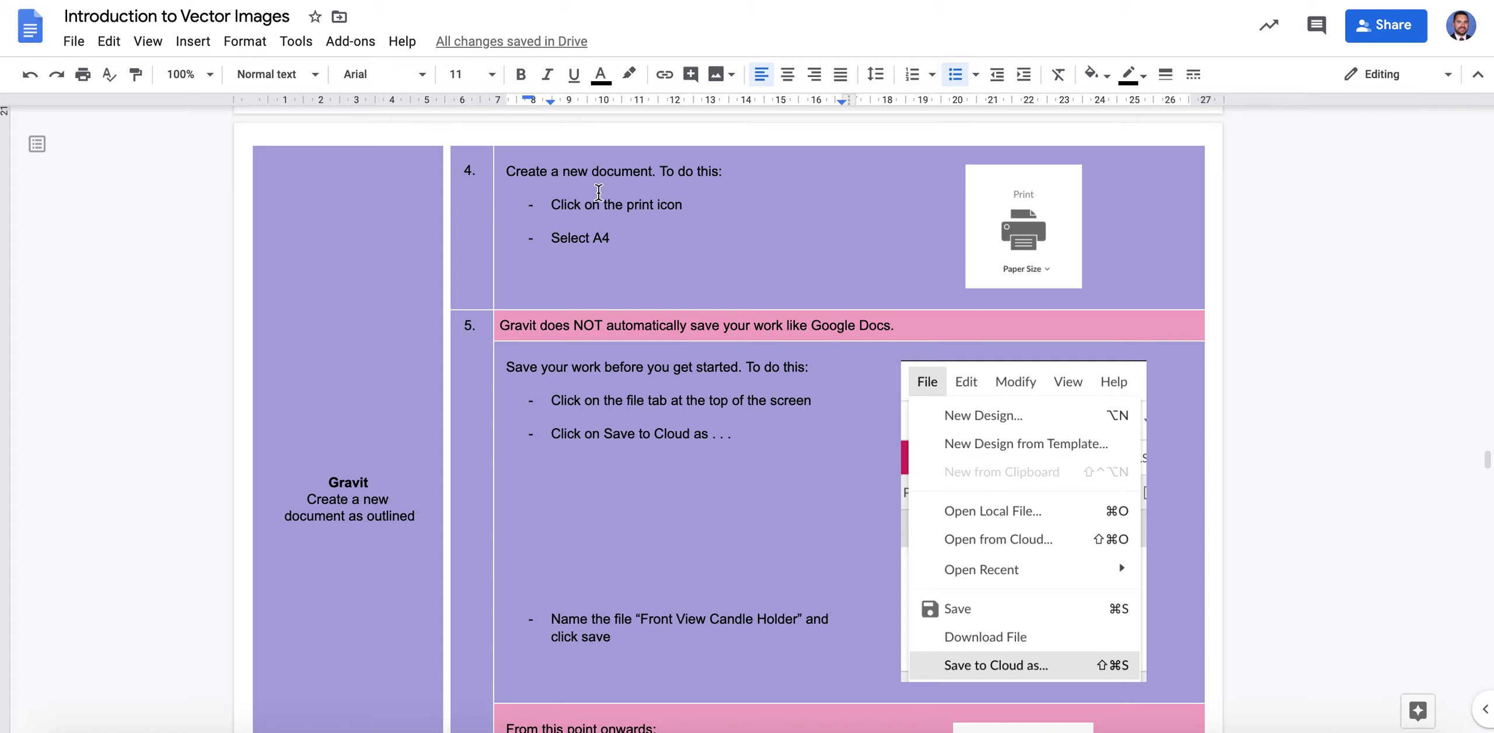
{"action": "left_click", "coordinate": [1033, 238]}
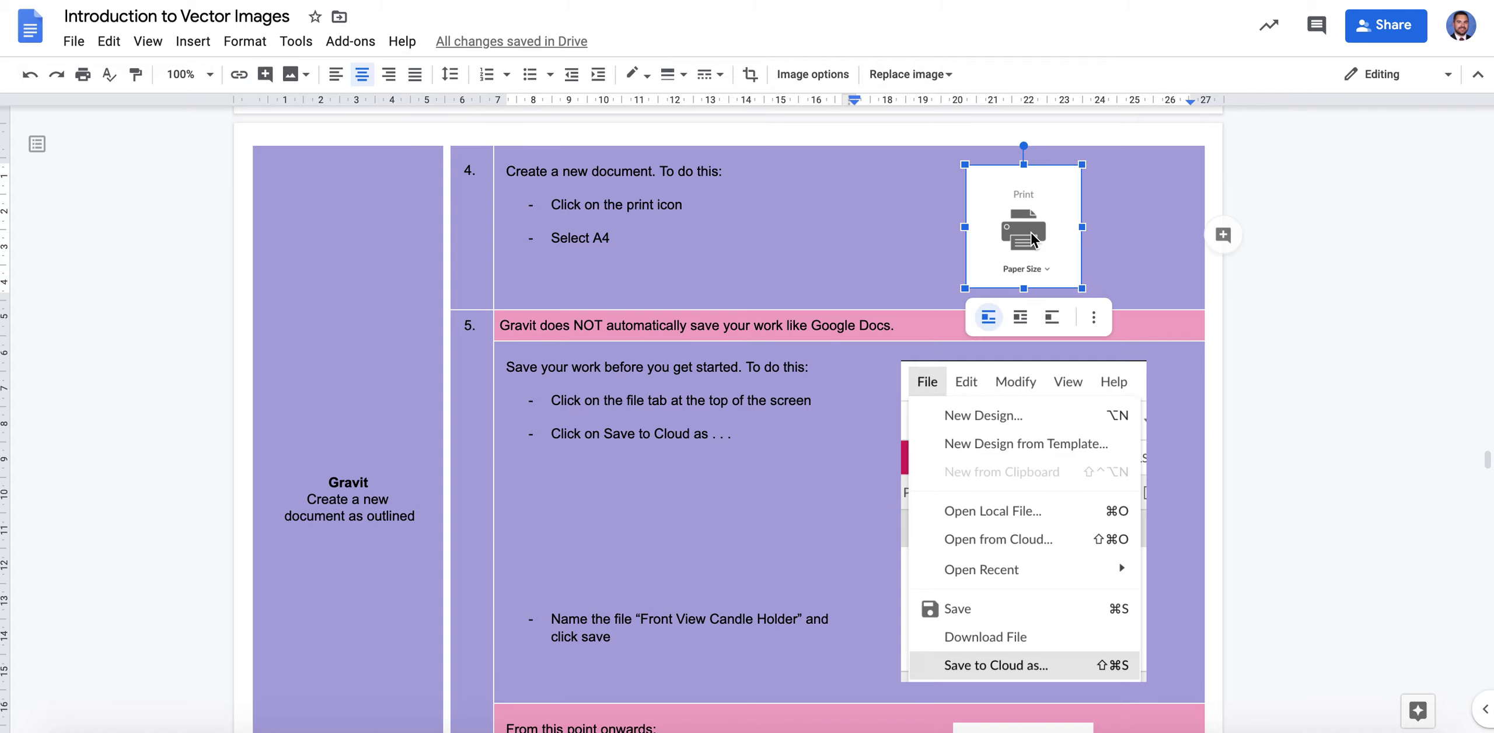
{"action": "left_click", "coordinate": [707, 247]}
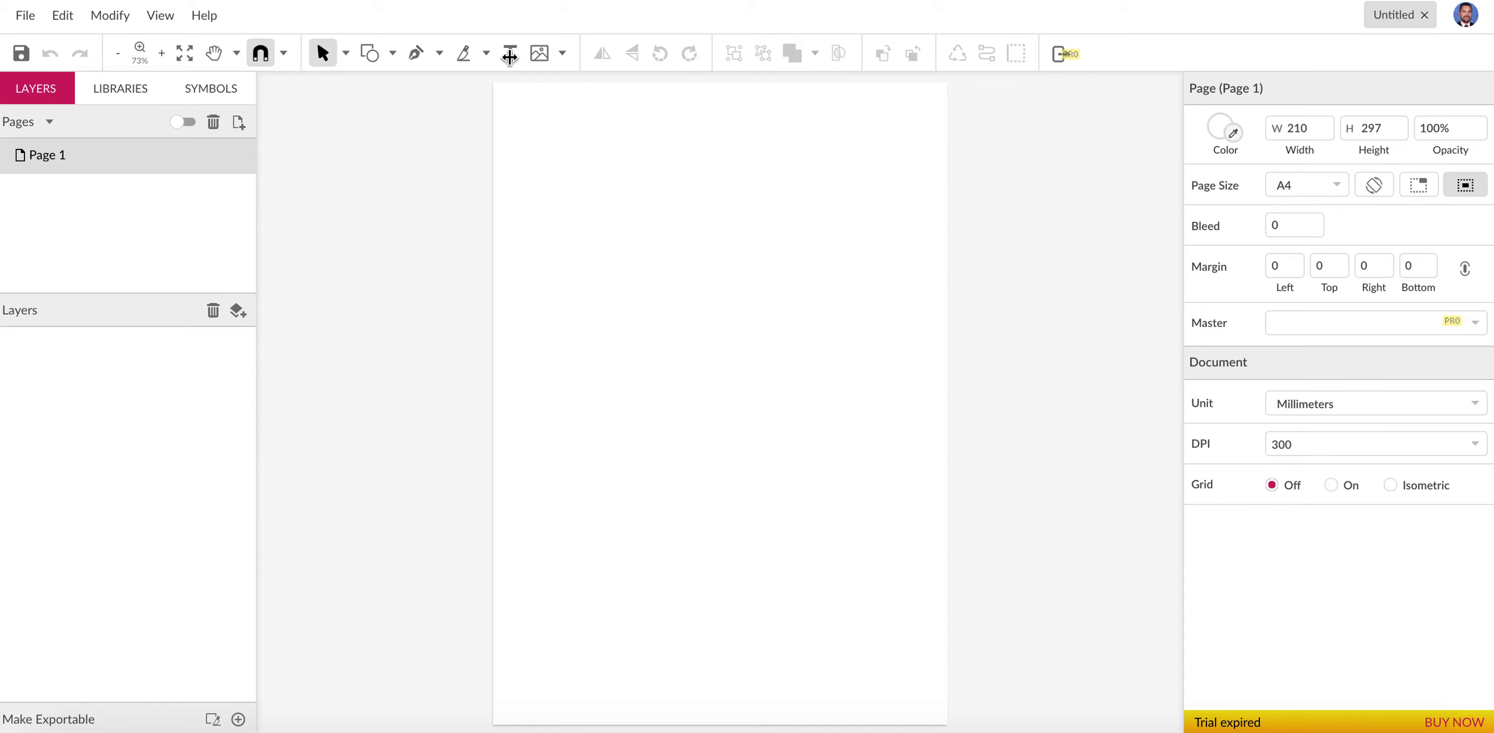
Create another new print design in A4 (210x297 mm) format
{"action": "left_click", "coordinate": [33, 19]}
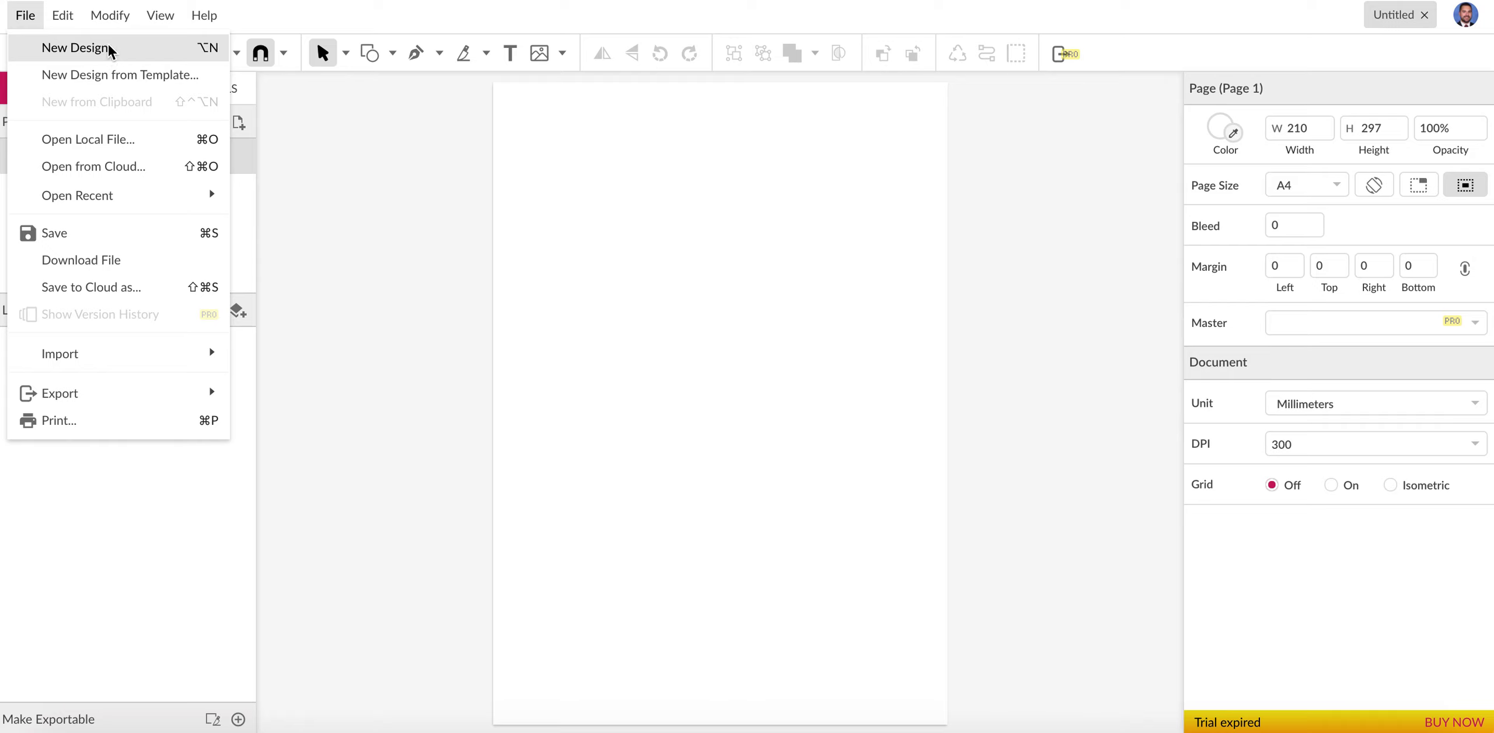
{"action": "left_click", "coordinate": [109, 49]}
{"action": "left_click", "coordinate": [667, 307]}
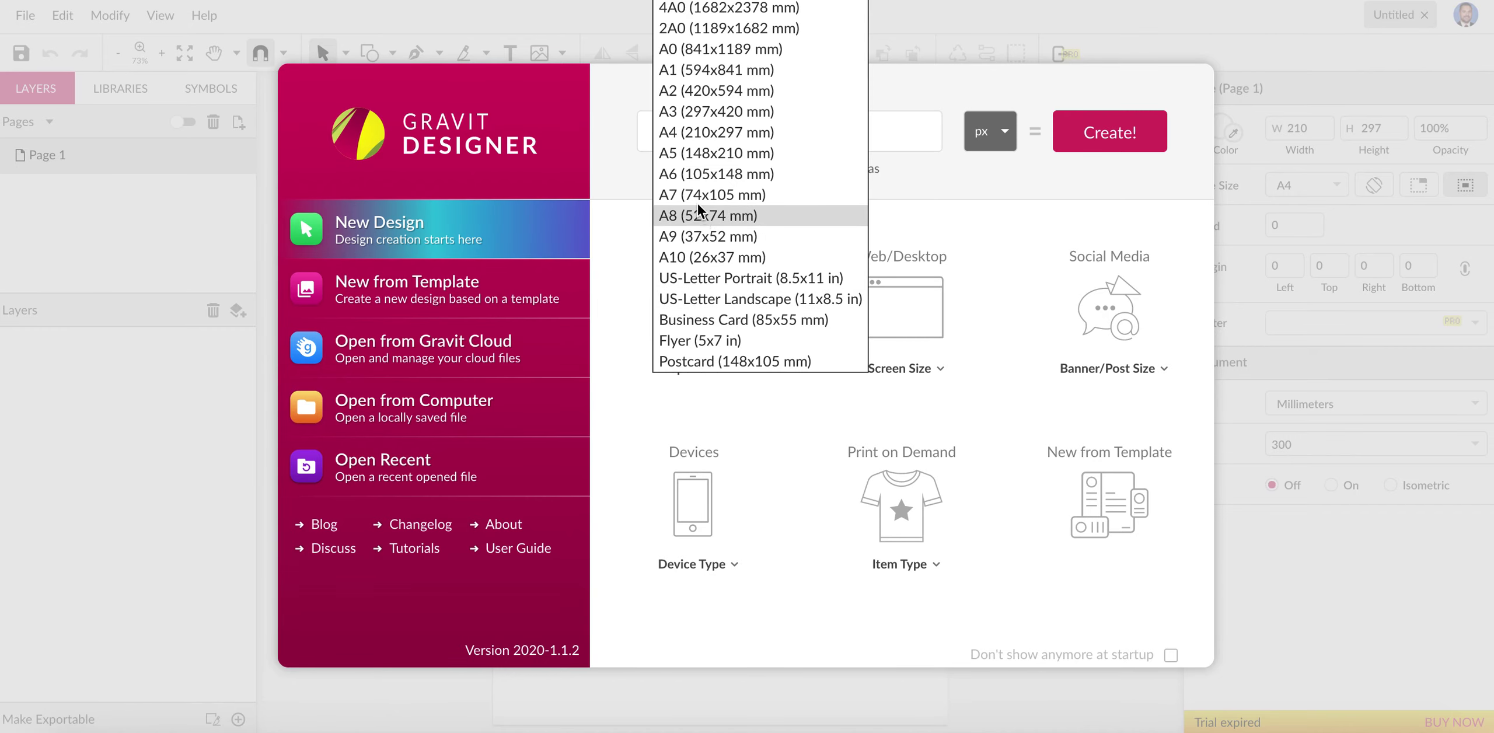
{"action": "left_click", "coordinate": [684, 135]}
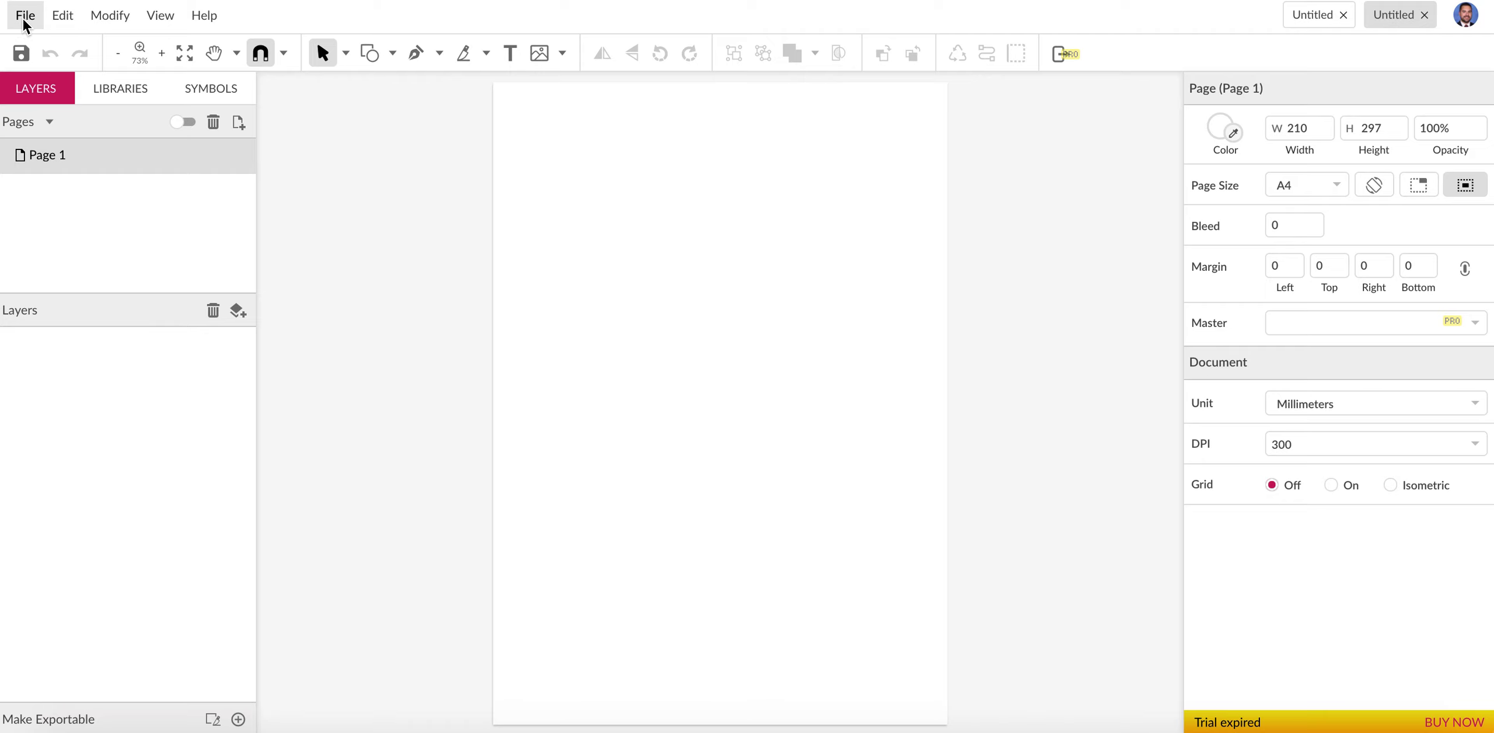
Review instruction 5 in the Google Doc and save the new design to the cloud as "Front View Candle Holder 3"
{"action": "key", "text": "super+Tab"}
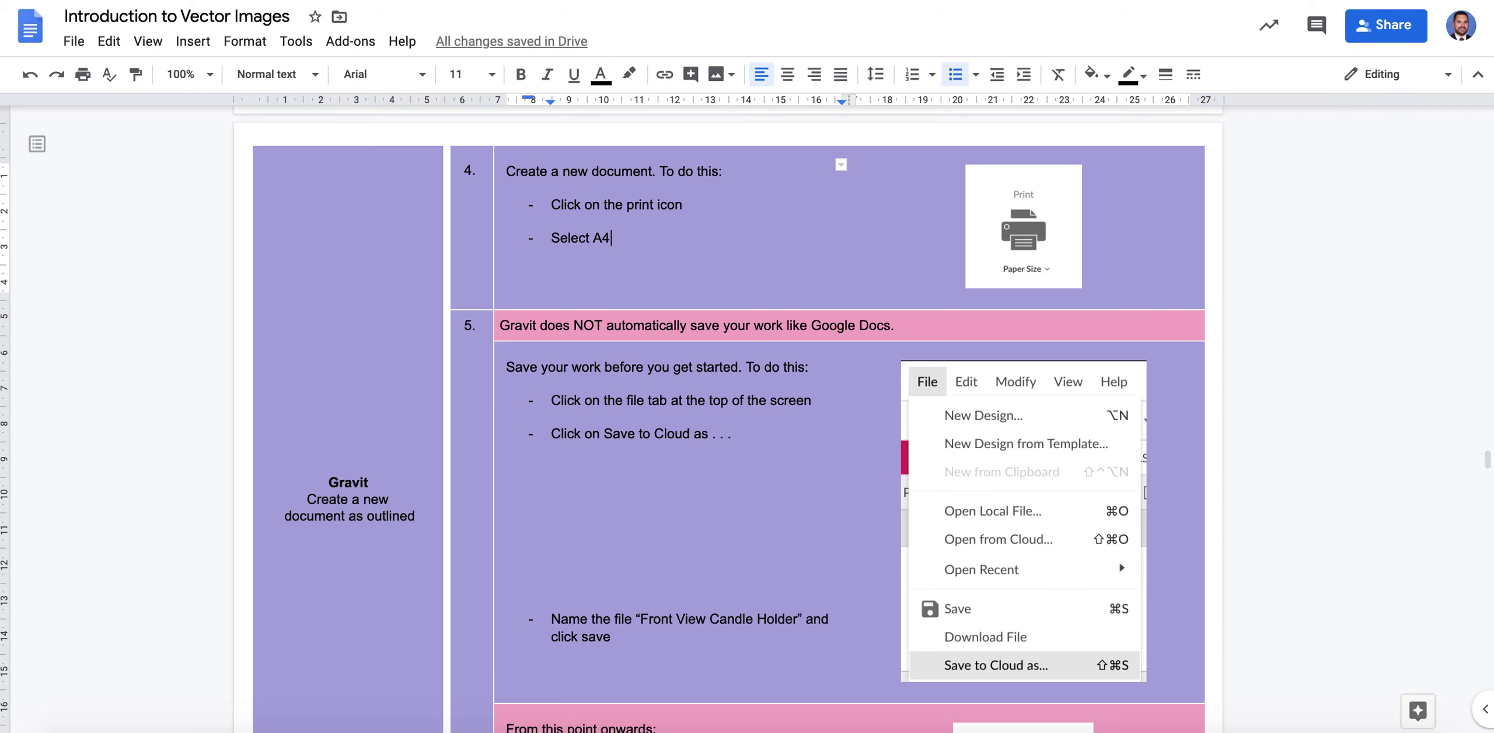
{"action": "scroll", "coordinate": [598, 297], "scroll_direction": "down", "scroll_amount": 3}
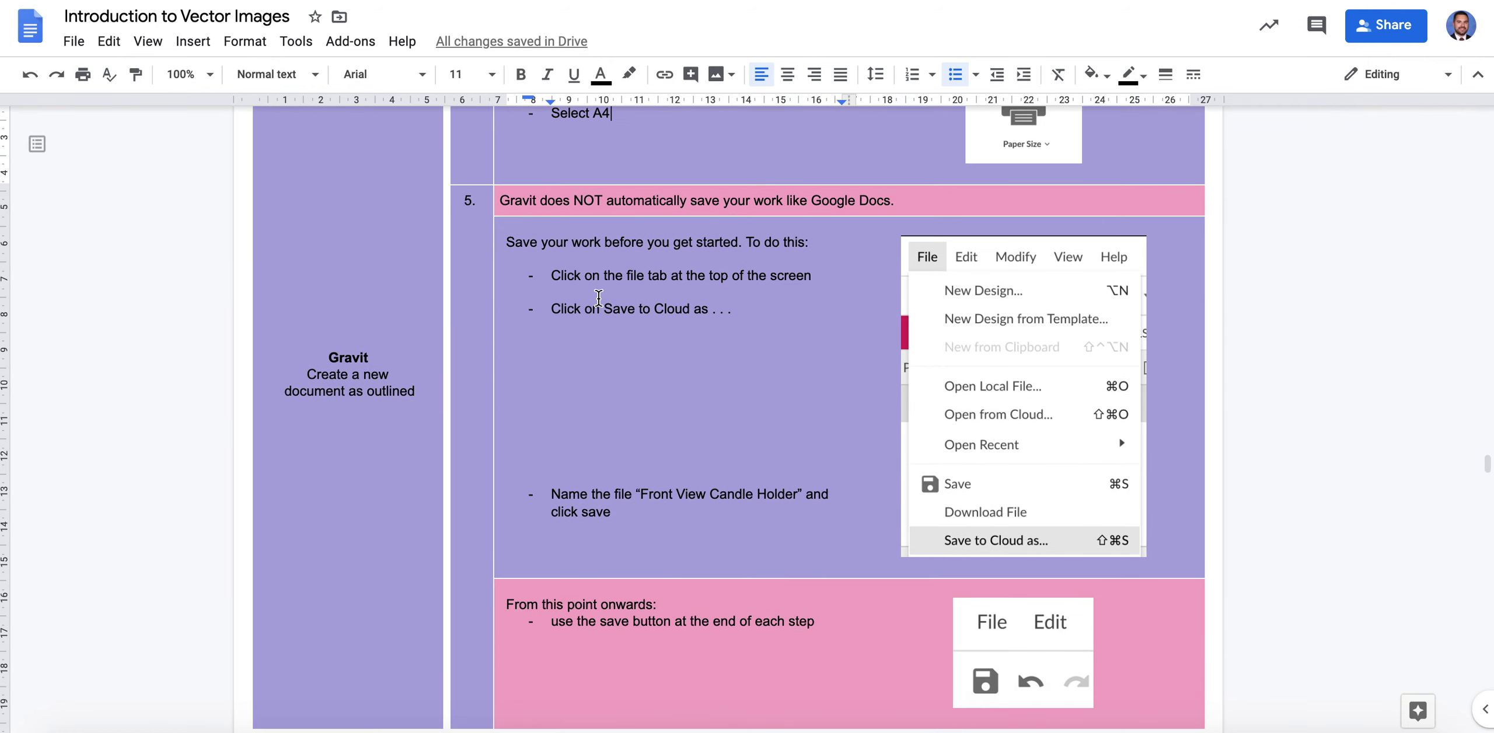
{"action": "scroll", "coordinate": [598, 297], "scroll_direction": "down", "scroll_amount": 1}
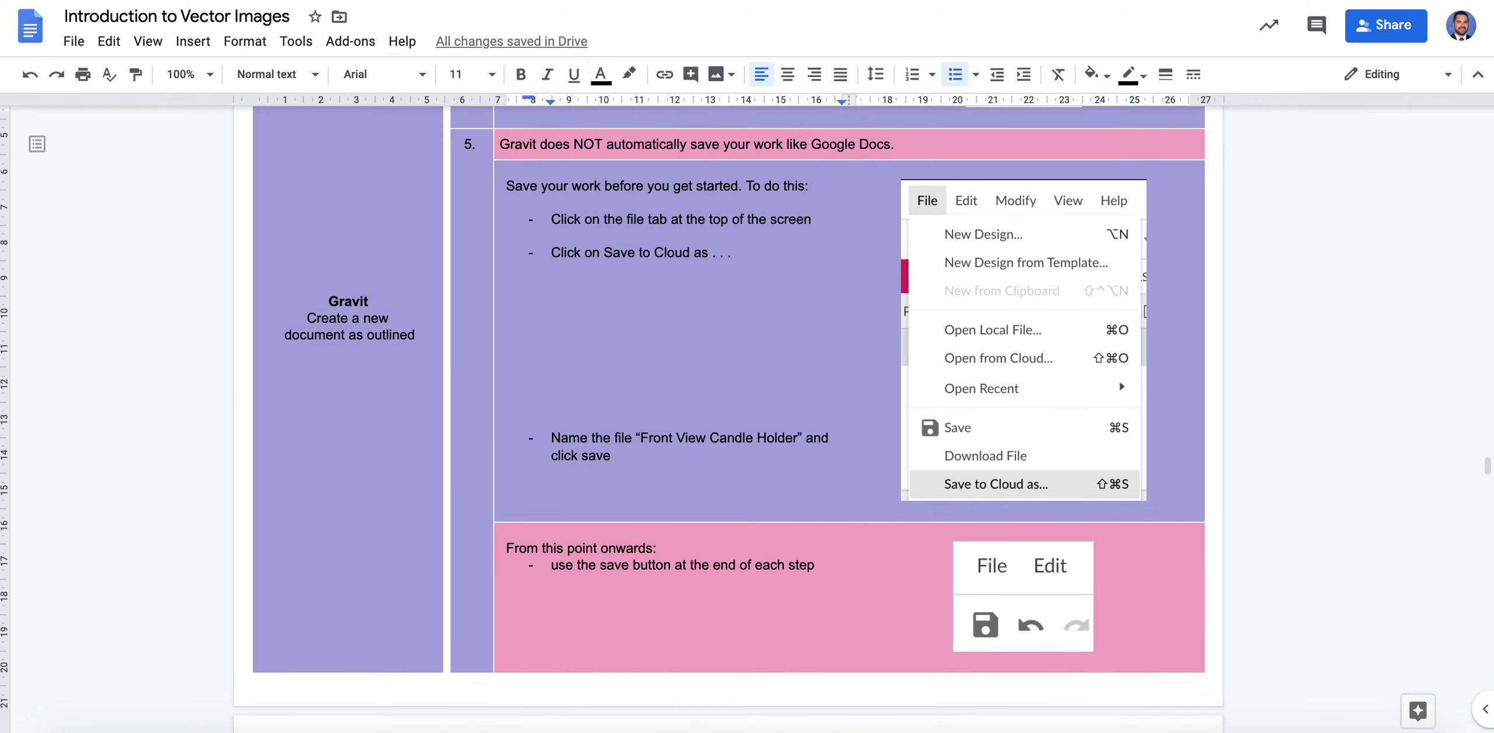
{"action": "key", "text": "super+Tab"}
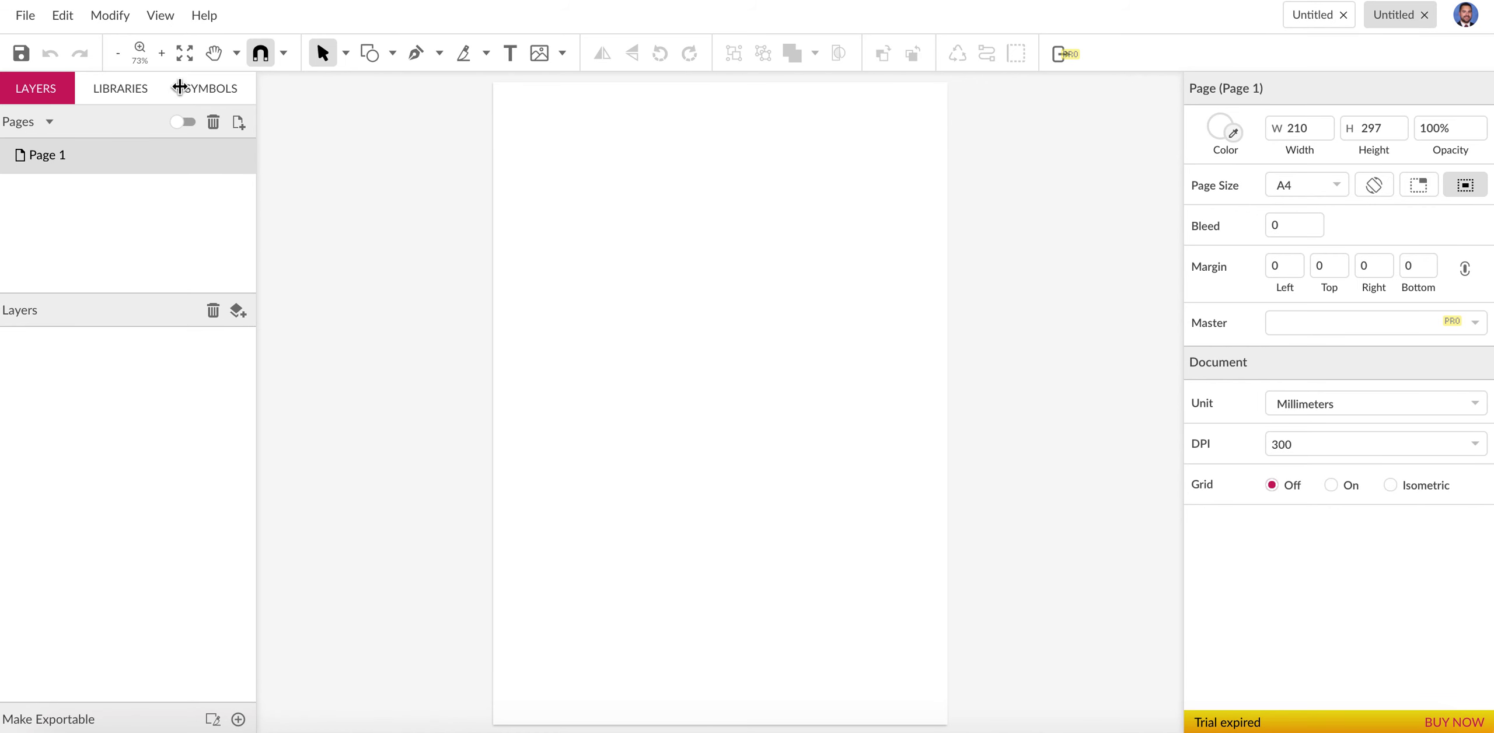
{"action": "left_click", "coordinate": [23, 16]}
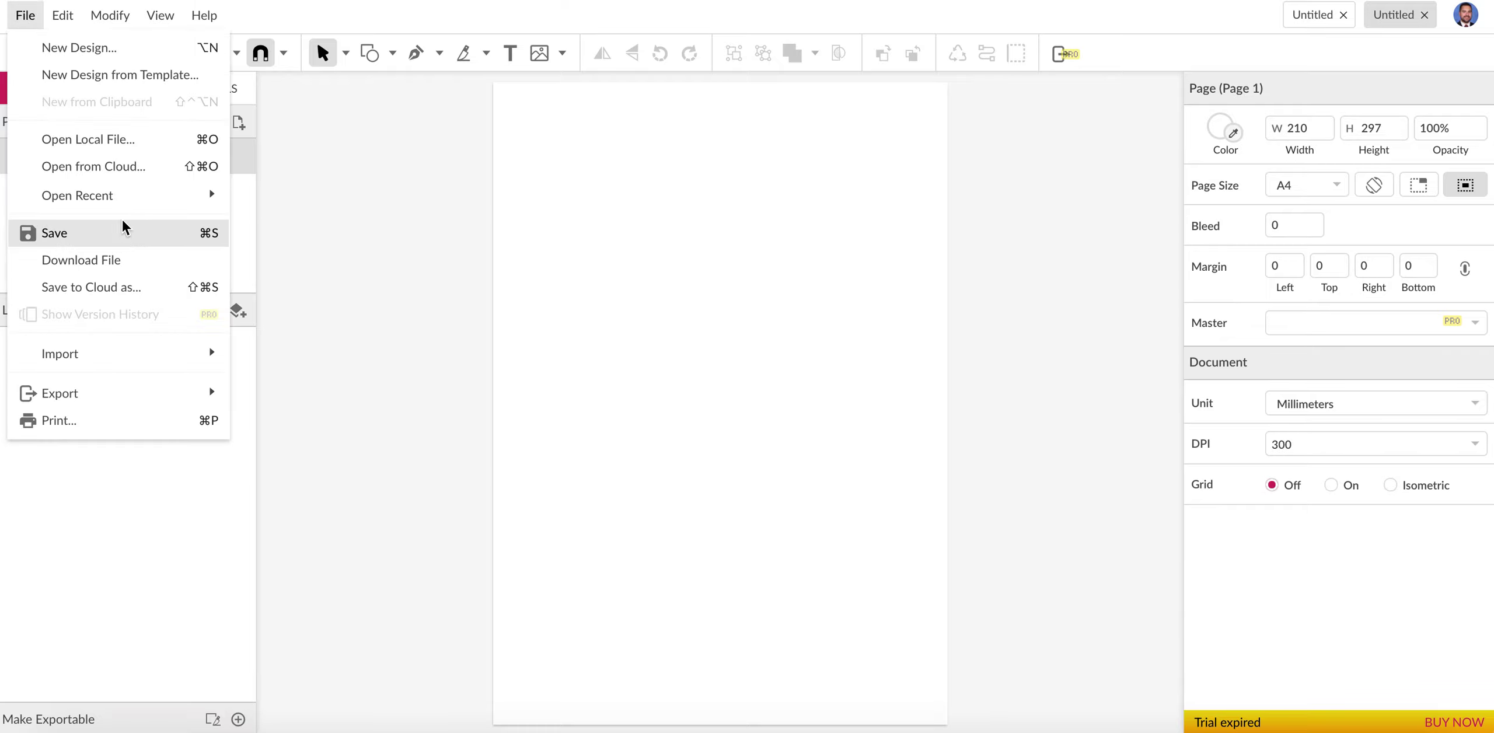
{"action": "mouse_move", "coordinate": [37, 17]}
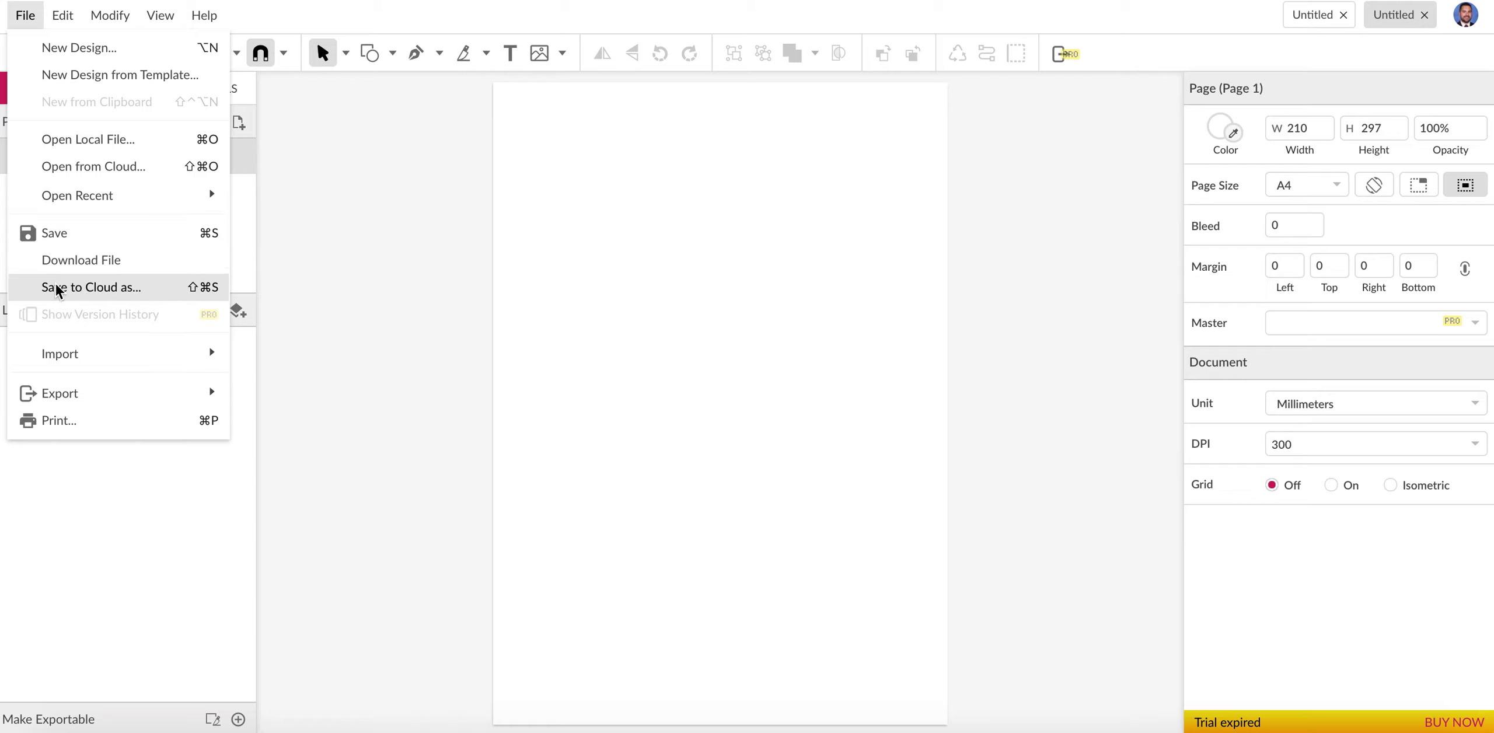
{"action": "left_click", "coordinate": [57, 288]}
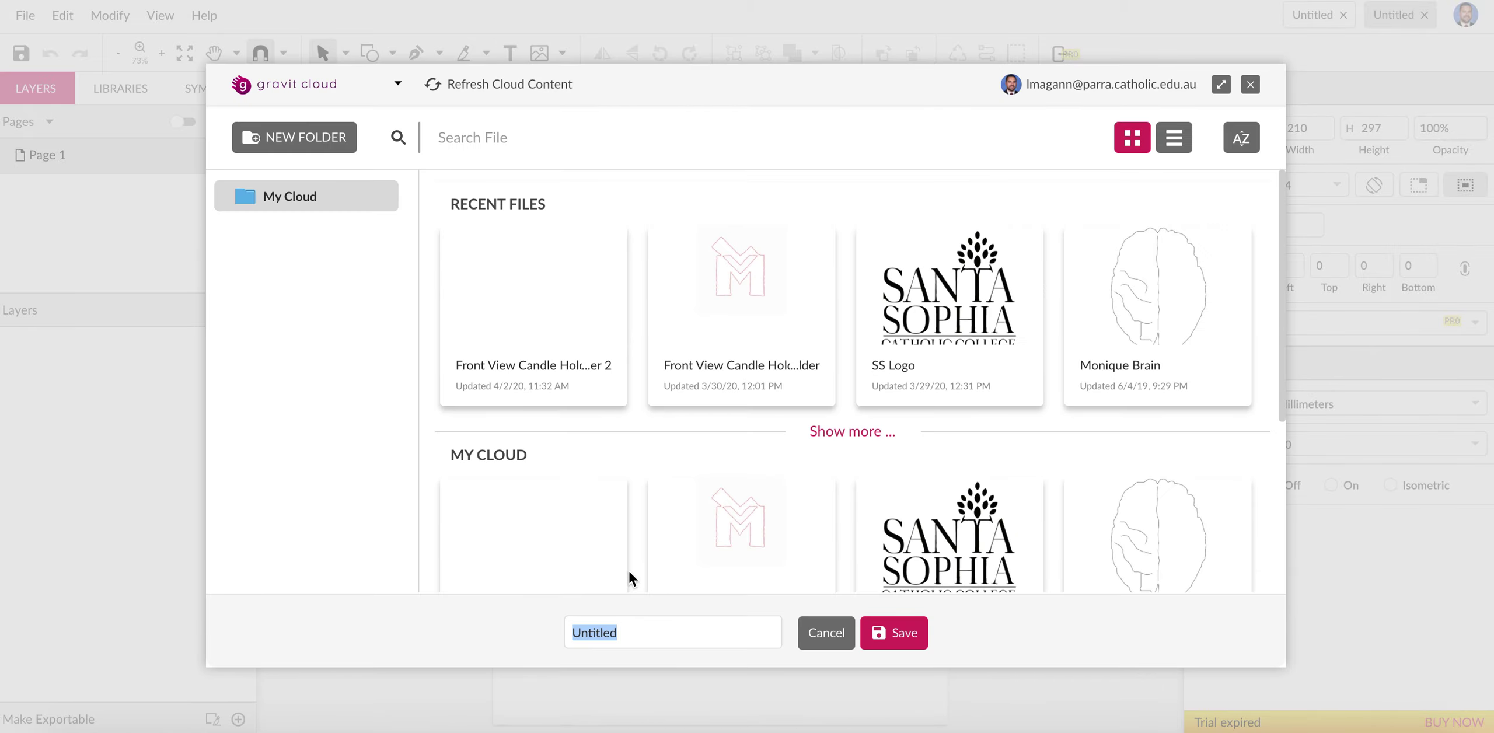
{"action": "type", "text": "Front View Candle Holder 3"}
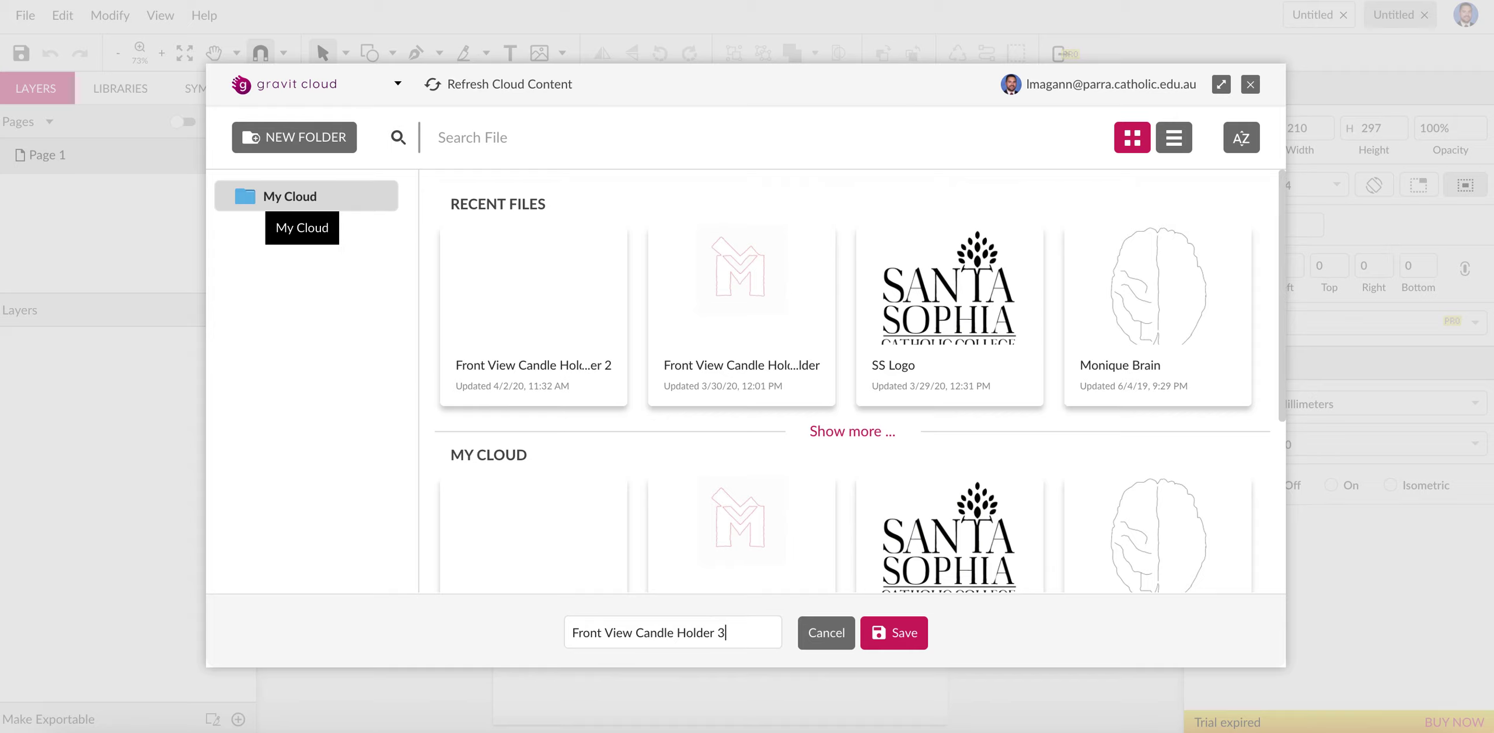
{"action": "left_click", "coordinate": [885, 636]}
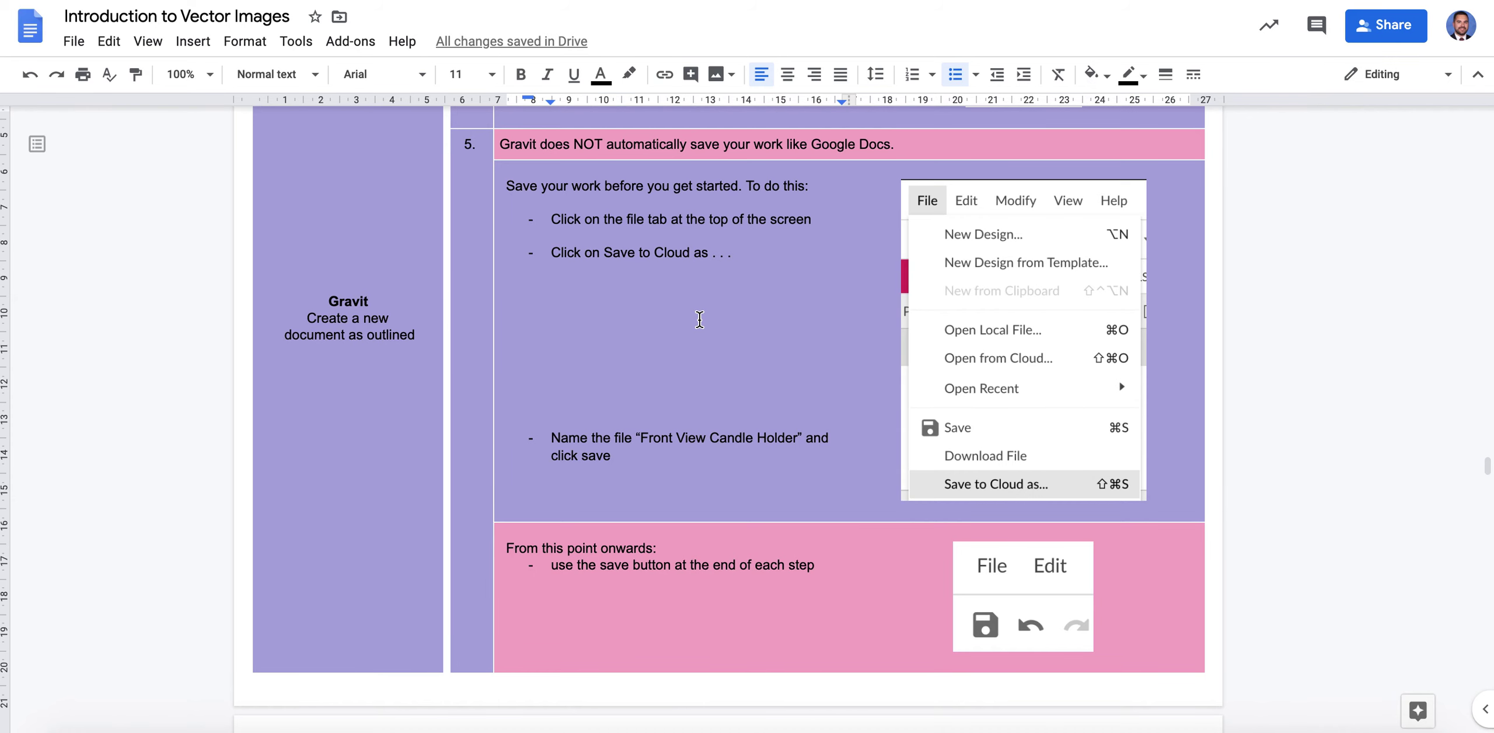
Read instruction 6 in the Google Doc and import the black M logo screenshot from the Desktop onto the page
{"action": "scroll", "coordinate": [699, 321], "scroll_direction": "down", "scroll_amount": 7}
{"action": "scroll", "coordinate": [700, 320], "scroll_direction": "down", "scroll_amount": 1}
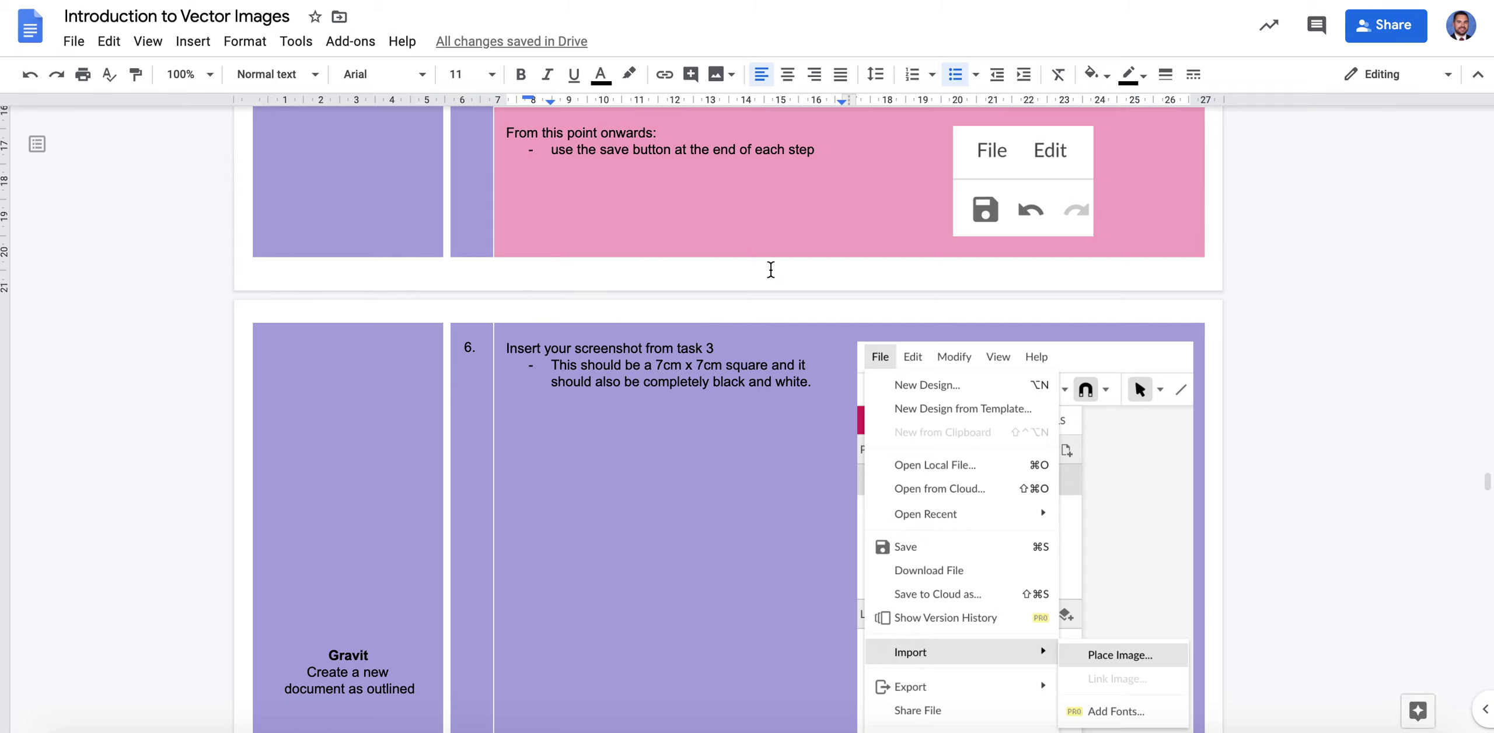
{"action": "scroll", "coordinate": [745, 276], "scroll_direction": "down", "scroll_amount": 3}
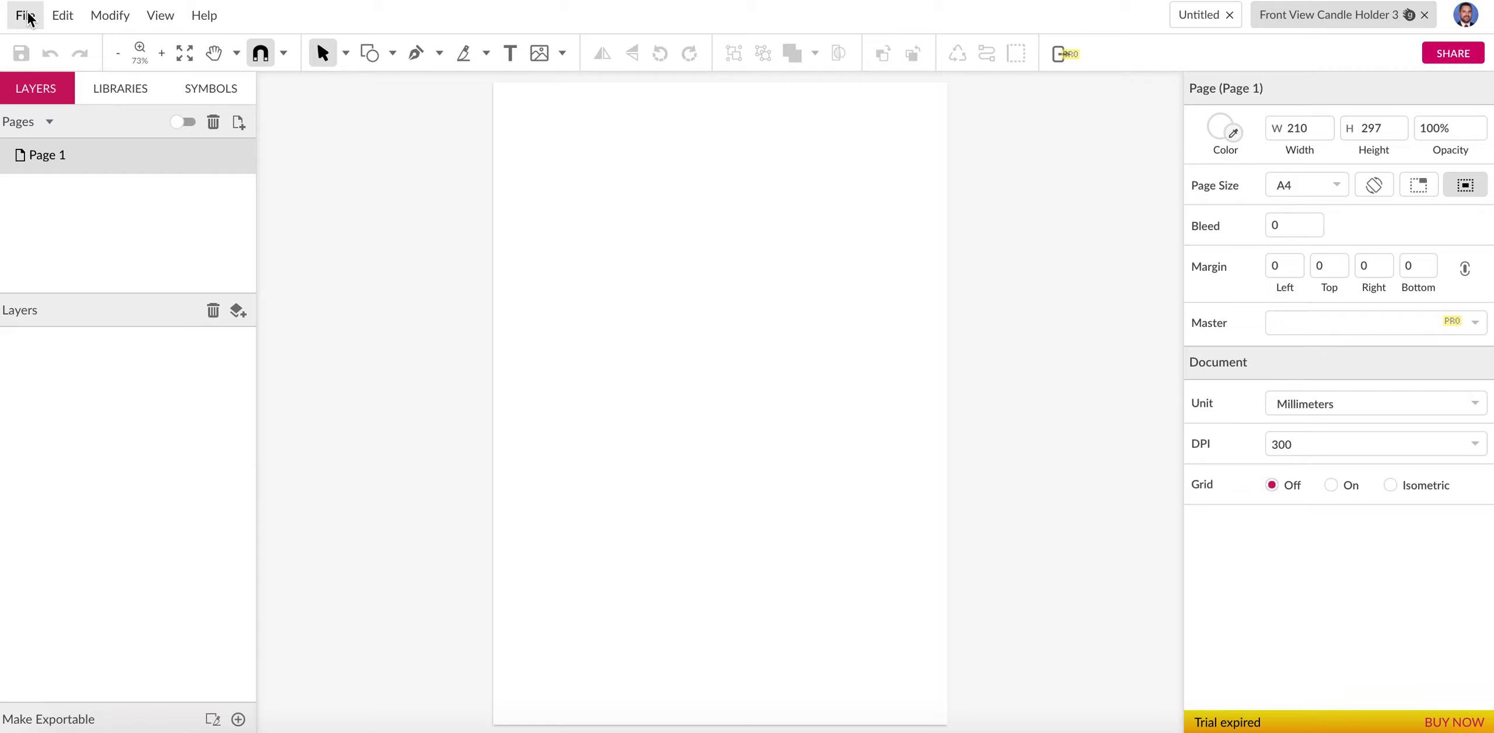
{"action": "left_click", "coordinate": [26, 16]}
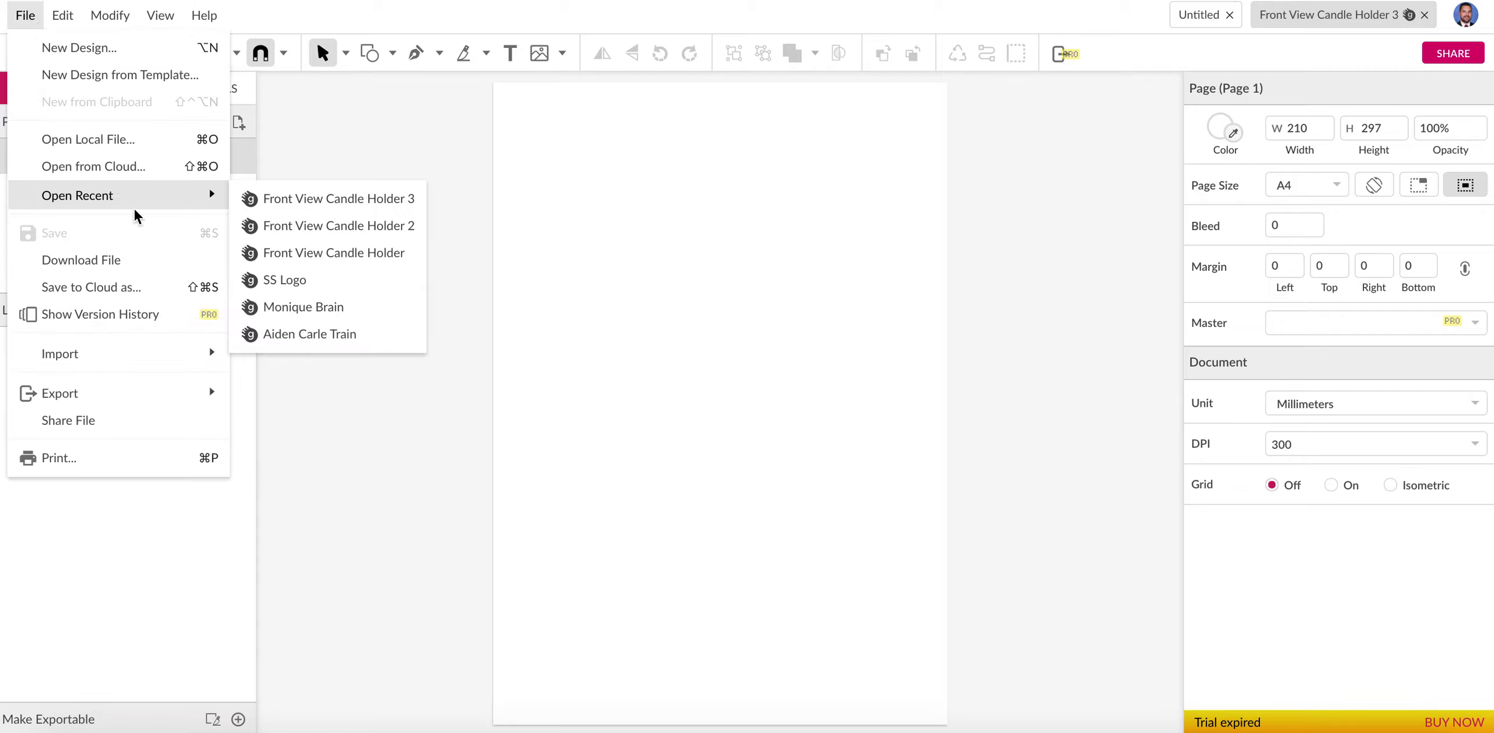
{"action": "mouse_move", "coordinate": [173, 346]}
{"action": "left_click", "coordinate": [280, 353]}
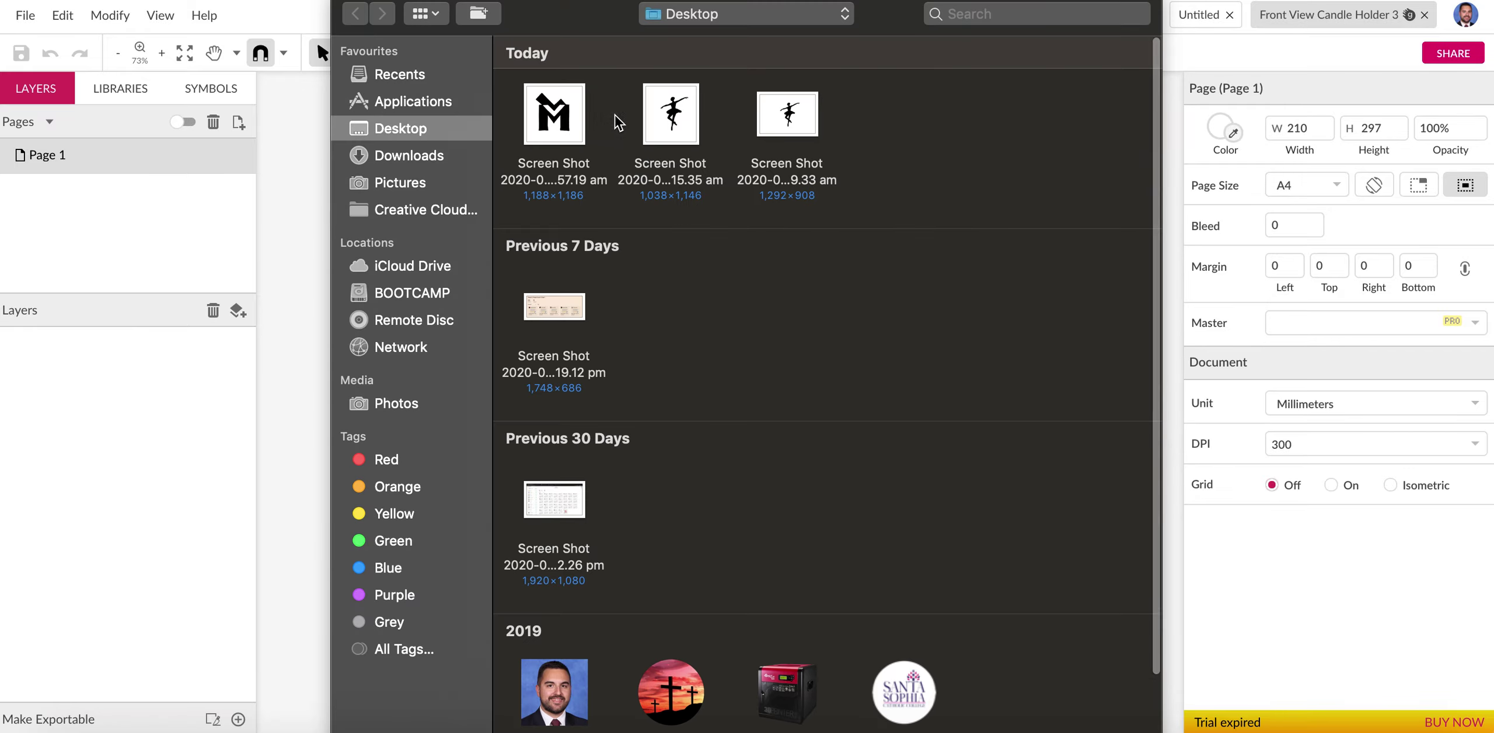
{"action": "left_click", "coordinate": [561, 118]}
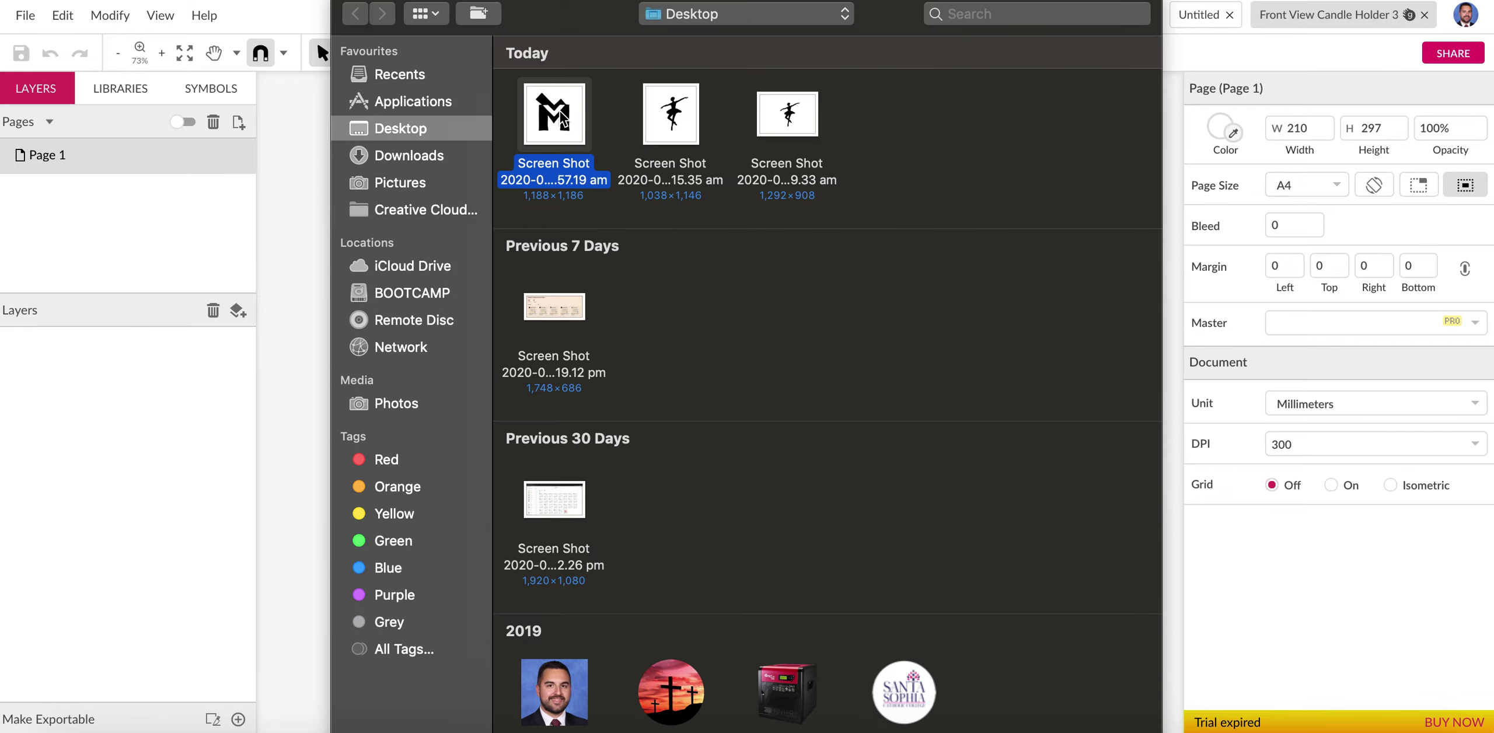
{"action": "double_click", "coordinate": [562, 118]}
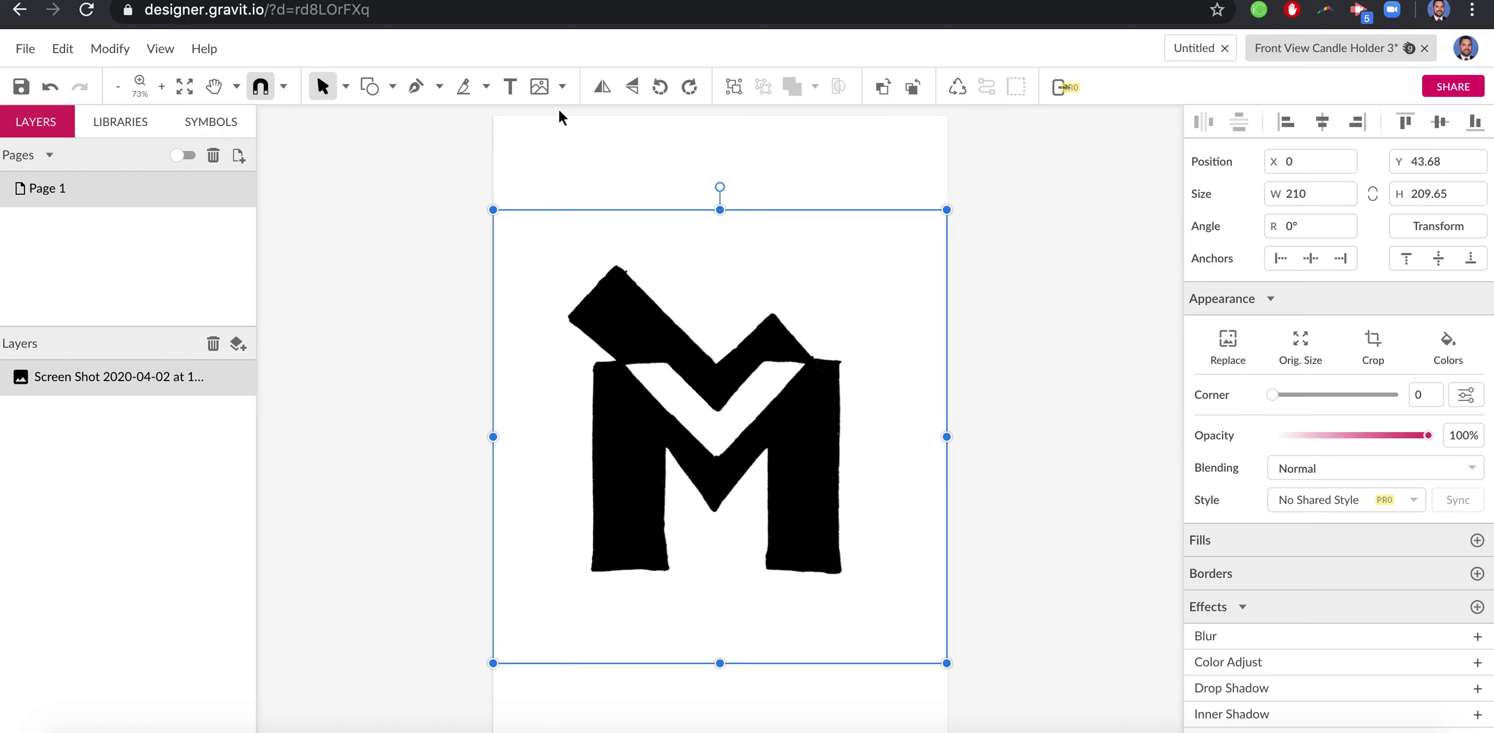
Set the height of the placed logo image to 210 mm to make it square
{"action": "left_click", "coordinate": [567, 175]}
{"action": "left_click", "coordinate": [583, 304]}
{"action": "left_click_drag", "start_coordinate": [1288, 193], "coordinate": [1303, 193]}
{"action": "left_click_drag", "start_coordinate": [1411, 195], "coordinate": [1455, 193]}
{"action": "left_click", "coordinate": [1455, 194]}
{"action": "left_click_drag", "start_coordinate": [1431, 194], "coordinate": [1413, 194]}
{"action": "double_click", "coordinate": [1419, 194]}
{"action": "type", "text": "210"}
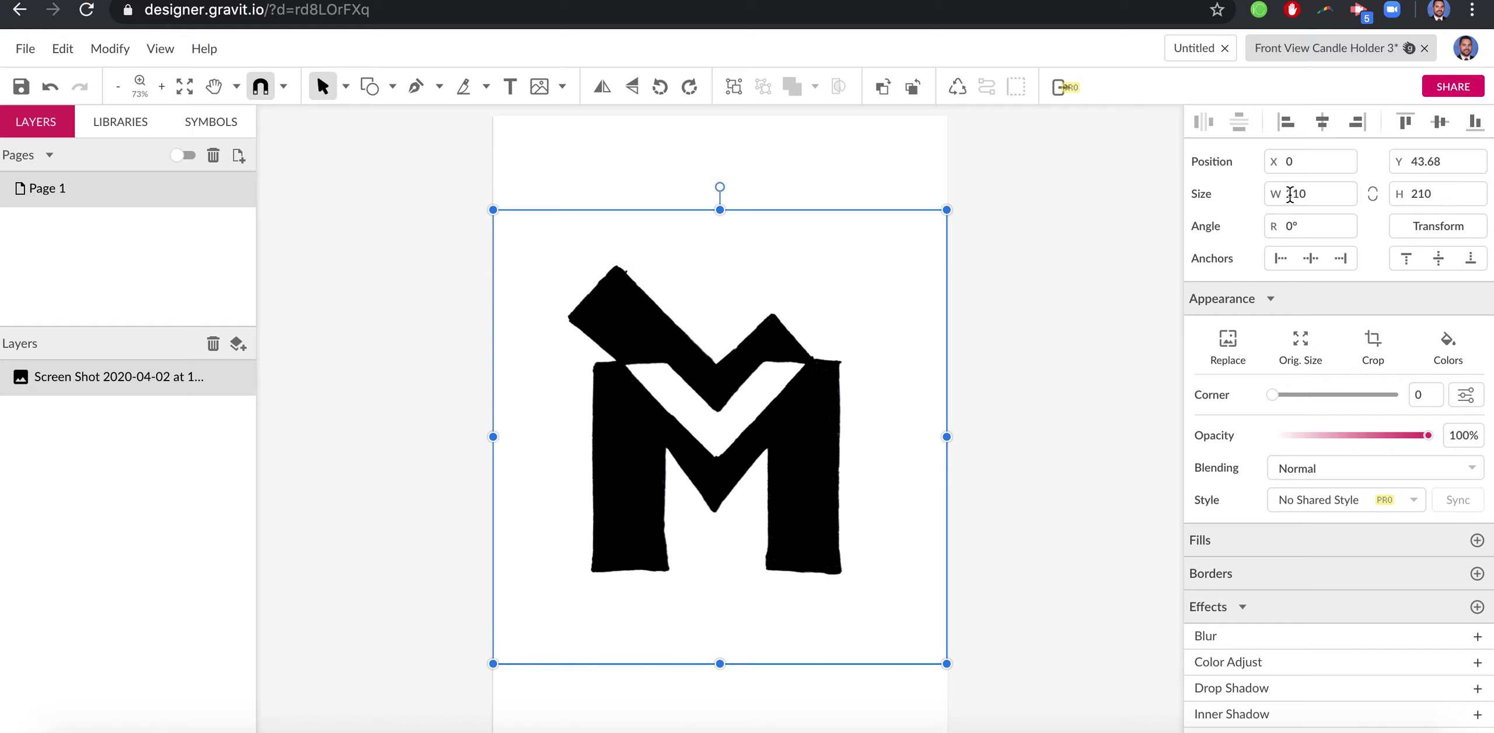
{"action": "left_click_drag", "start_coordinate": [1288, 195], "coordinate": [1449, 193]}
{"action": "left_click", "coordinate": [861, 169]}
{"action": "left_click", "coordinate": [854, 295]}
{"action": "left_click", "coordinate": [1030, 227]}
{"action": "left_click", "coordinate": [712, 272]}
Review instruction 7 in the Google Doc and vectorize the placed logo image
{"action": "key", "text": "ctrl+Tab"}
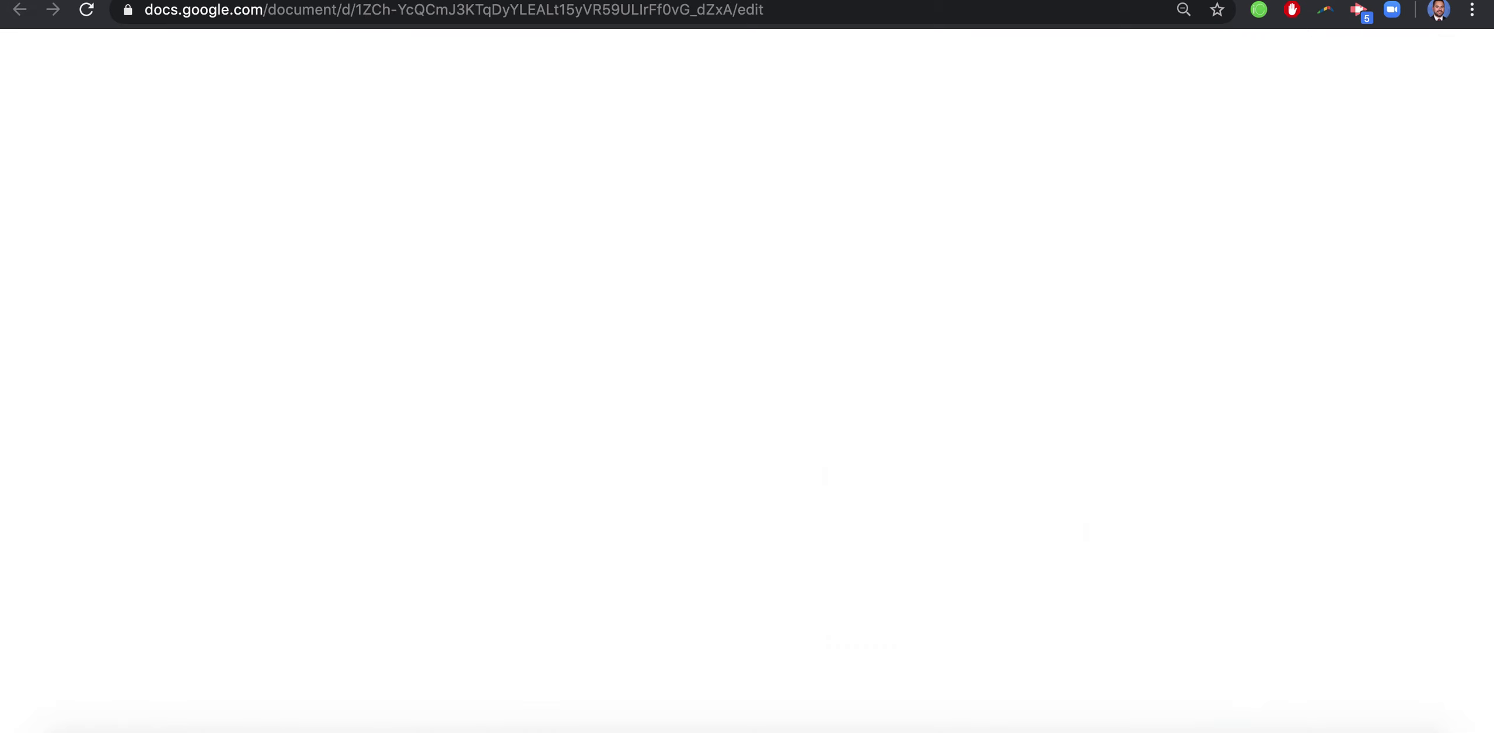
{"action": "scroll", "coordinate": [666, 363], "scroll_direction": "down", "scroll_amount": 10}
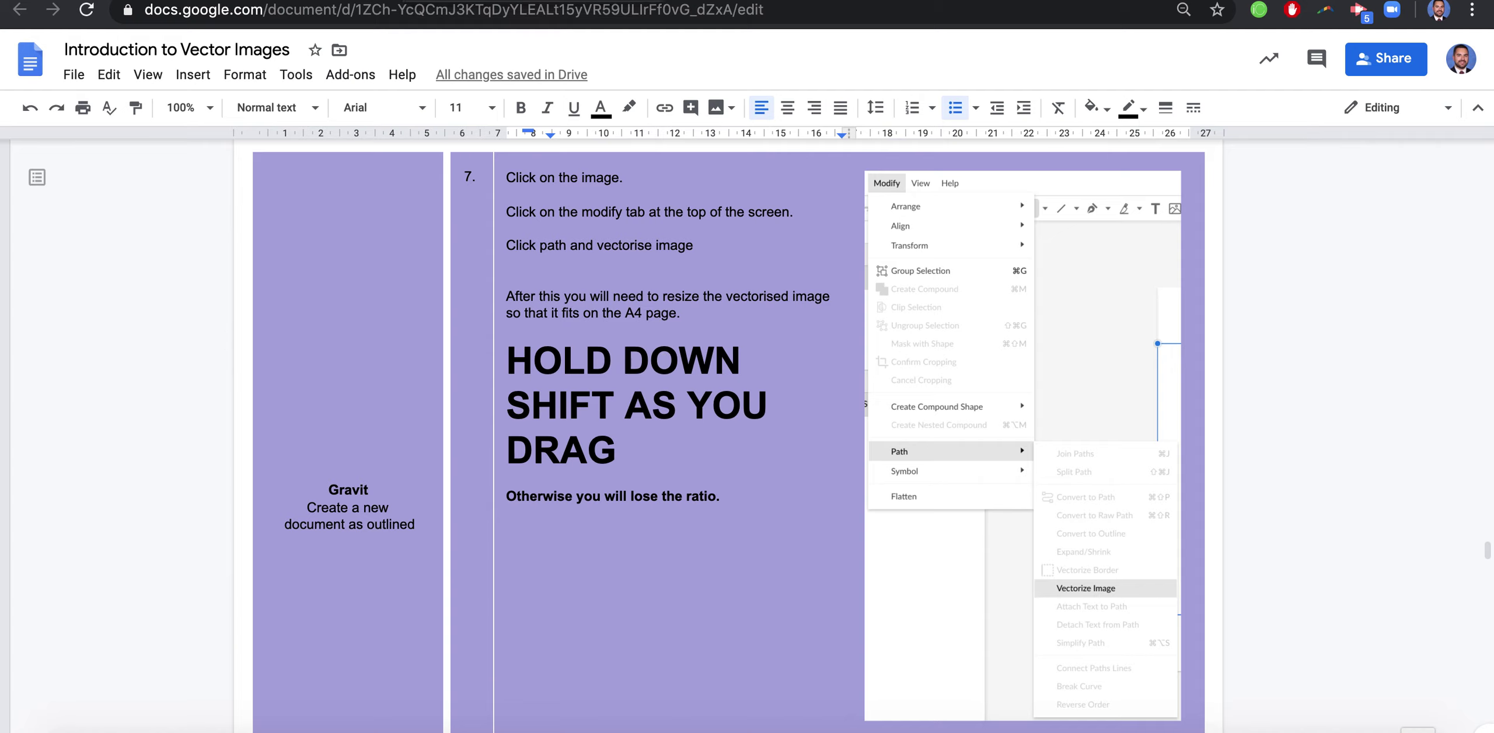
{"action": "key", "text": "ctrl+shift+Tab"}
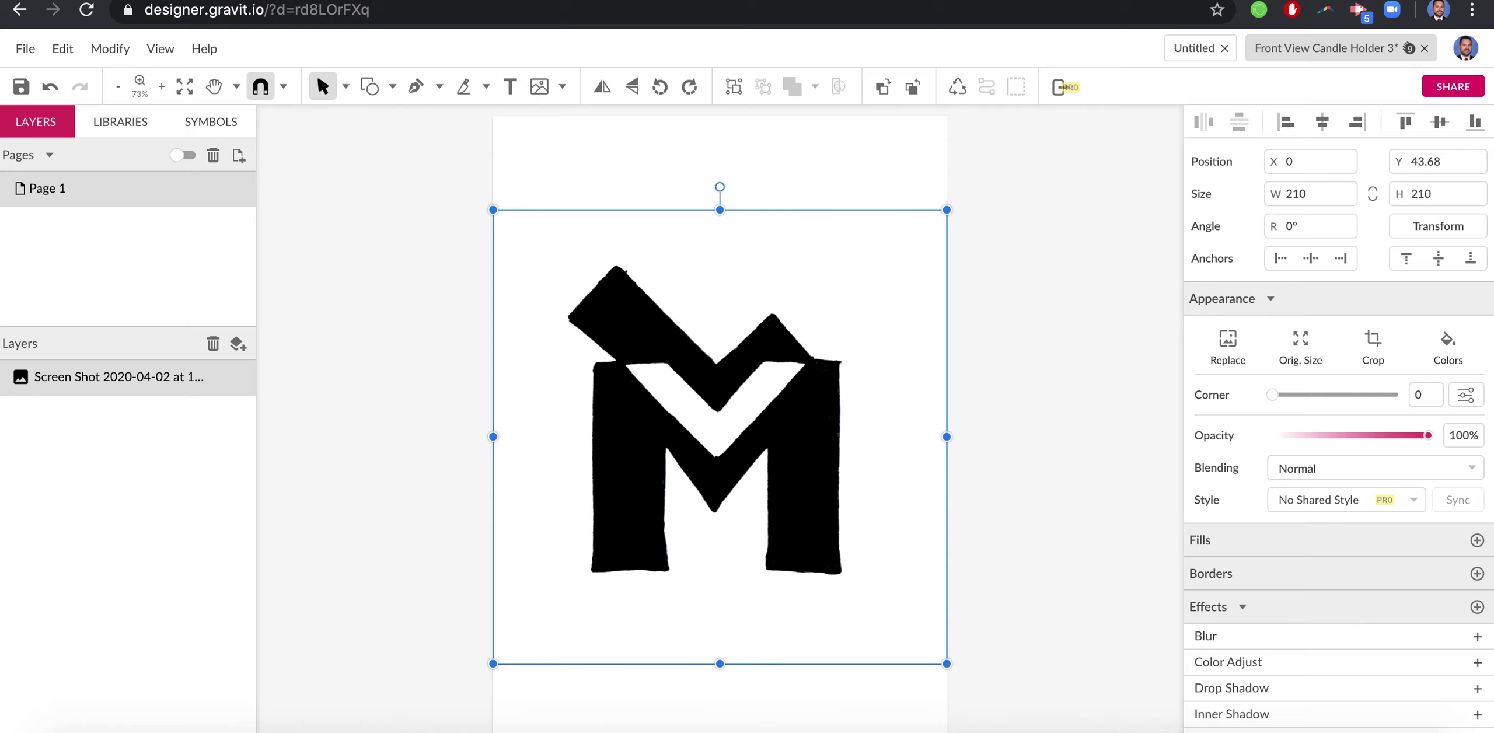
{"action": "left_click", "coordinate": [123, 49]}
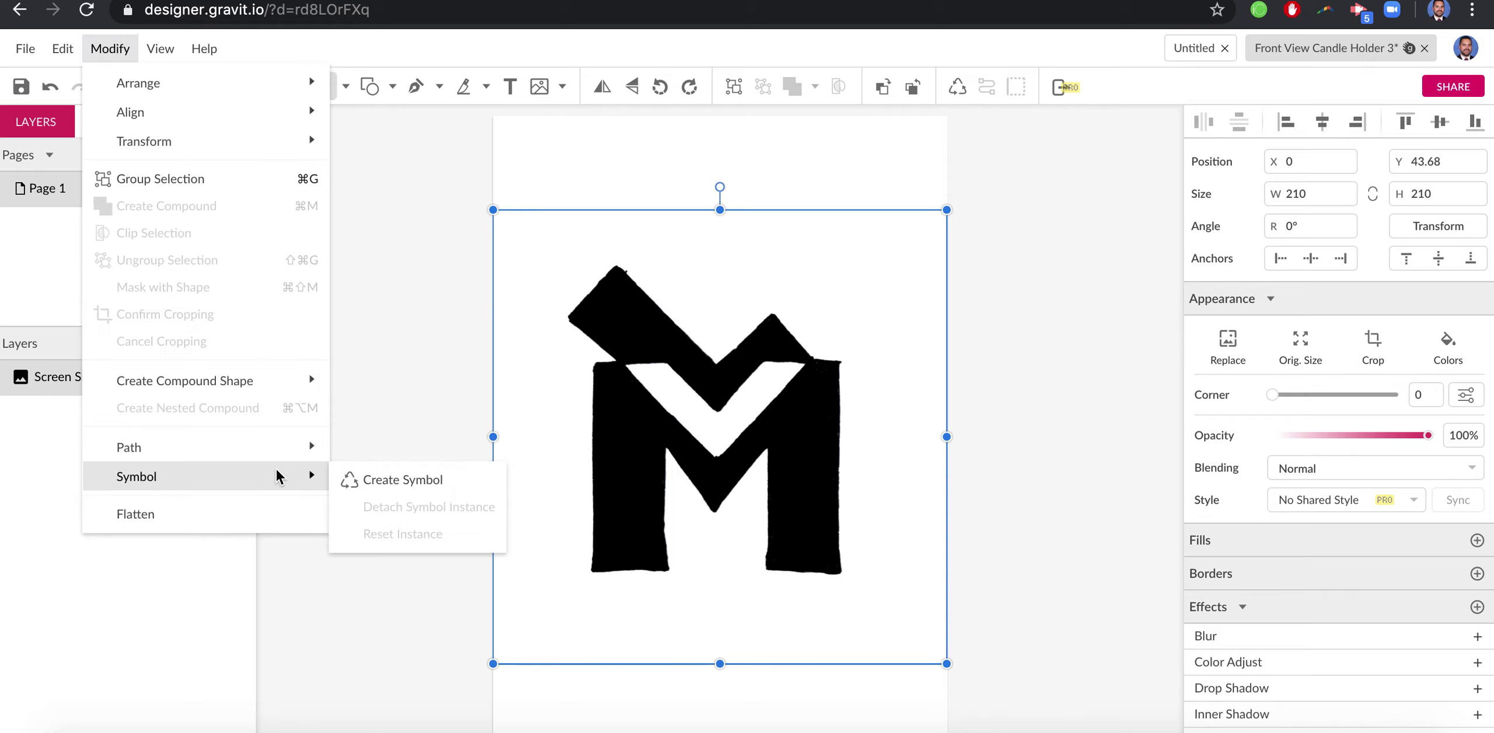
{"action": "mouse_move", "coordinate": [291, 461]}
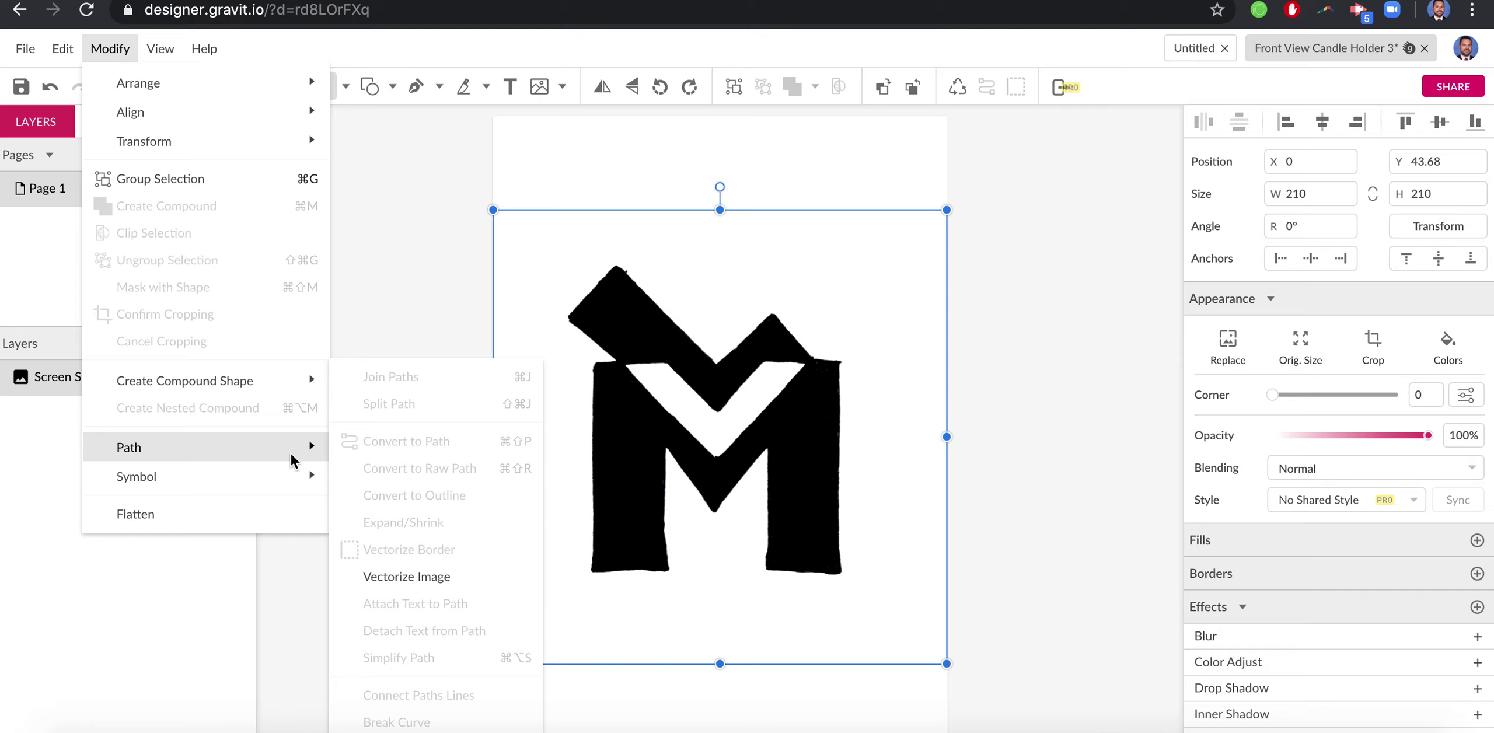
{"action": "left_click", "coordinate": [437, 569]}
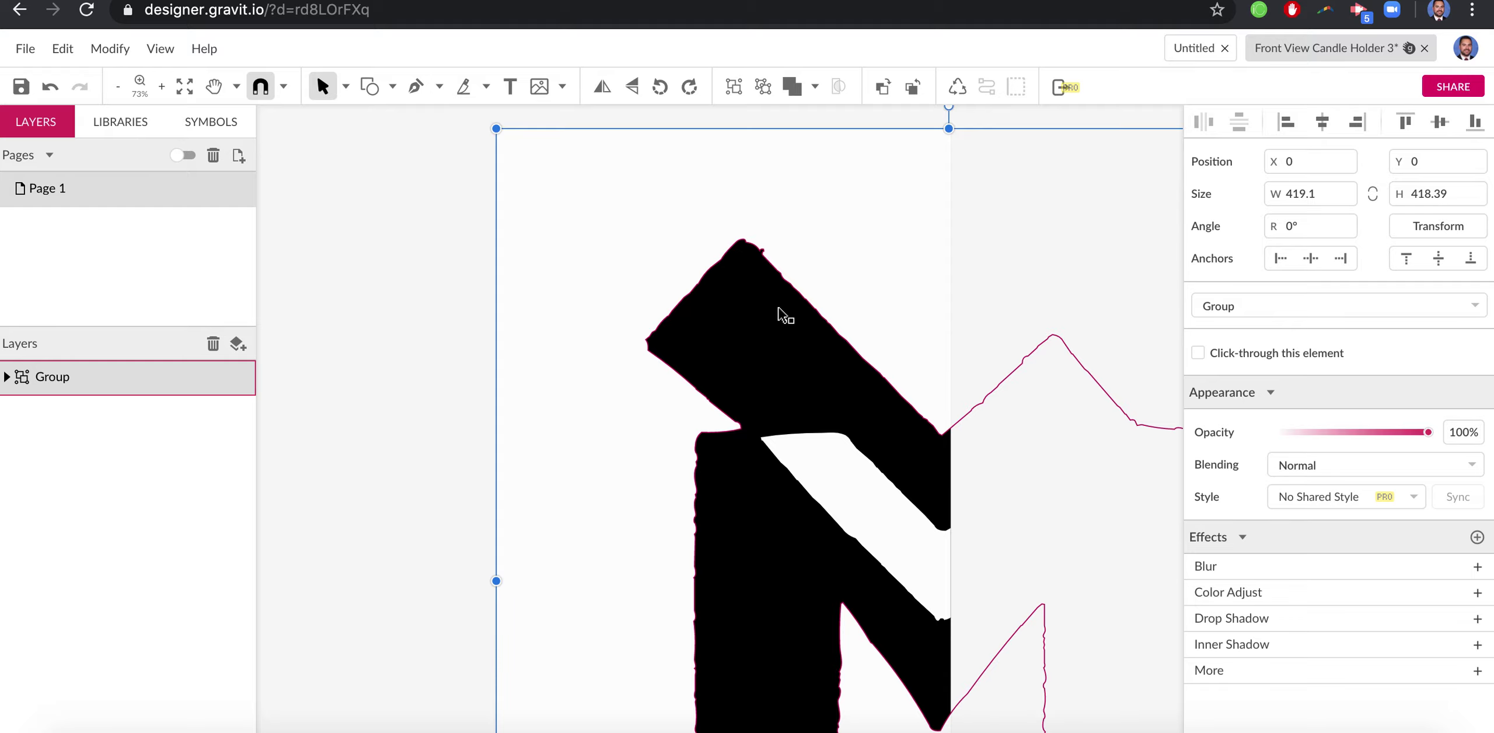
Scale the vectorised logo group proportionally to about 208 by 208 mm so it fits within the A4 page
{"action": "scroll", "coordinate": [781, 315], "scroll_direction": "down", "scroll_amount": 2}
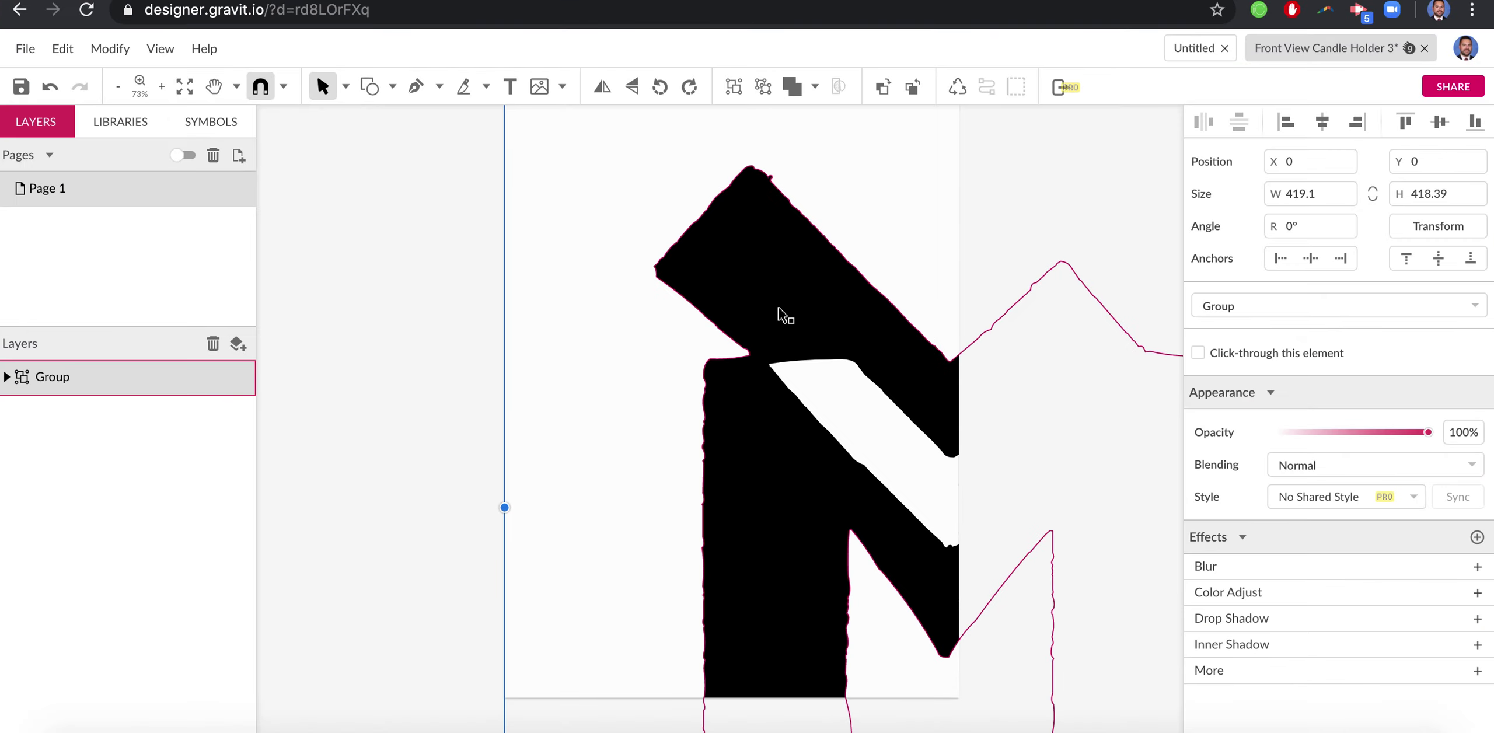
{"action": "scroll", "coordinate": [637, 467], "scroll_direction": "down", "scroll_amount": 10}
{"action": "left_click", "coordinate": [637, 467]}
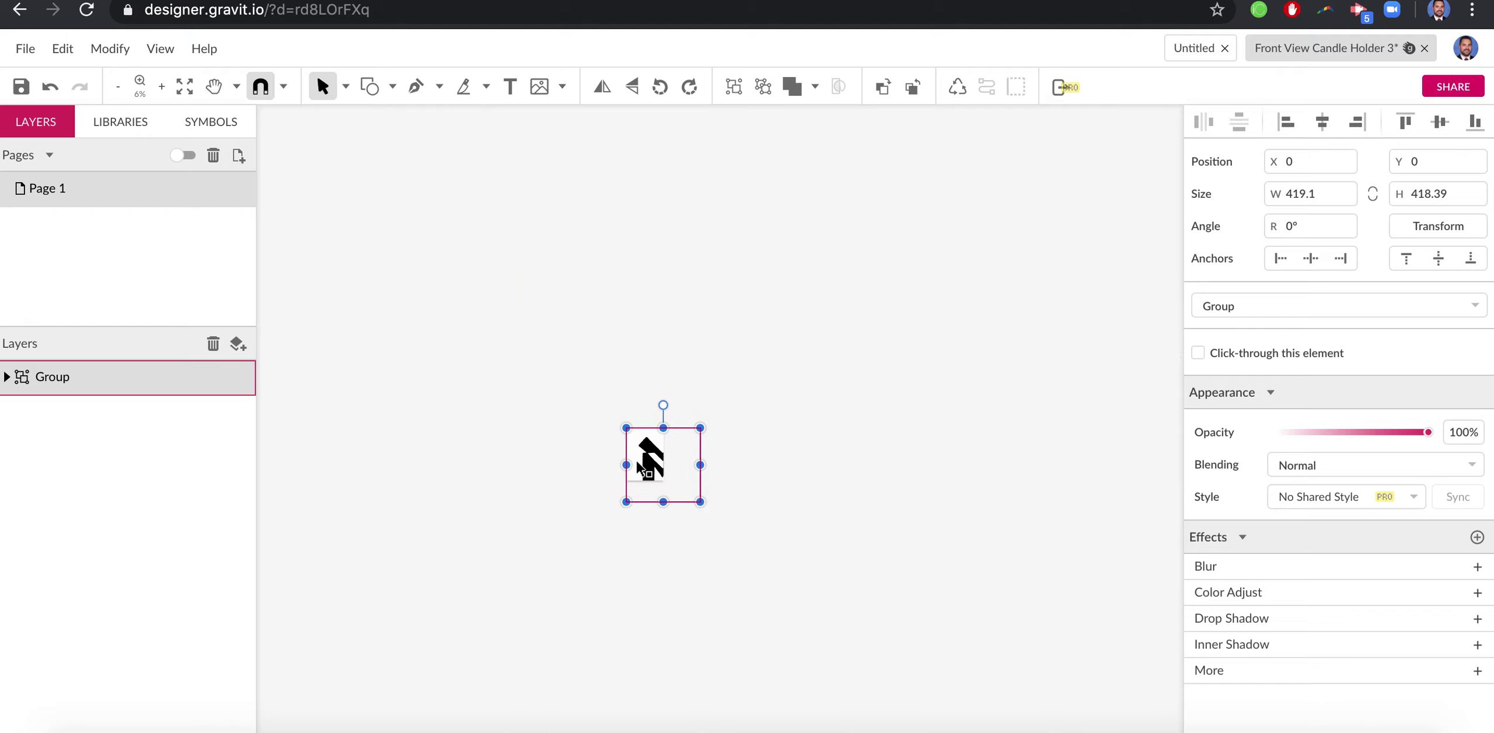
{"action": "scroll", "coordinate": [637, 467], "scroll_direction": "up", "scroll_amount": 6}
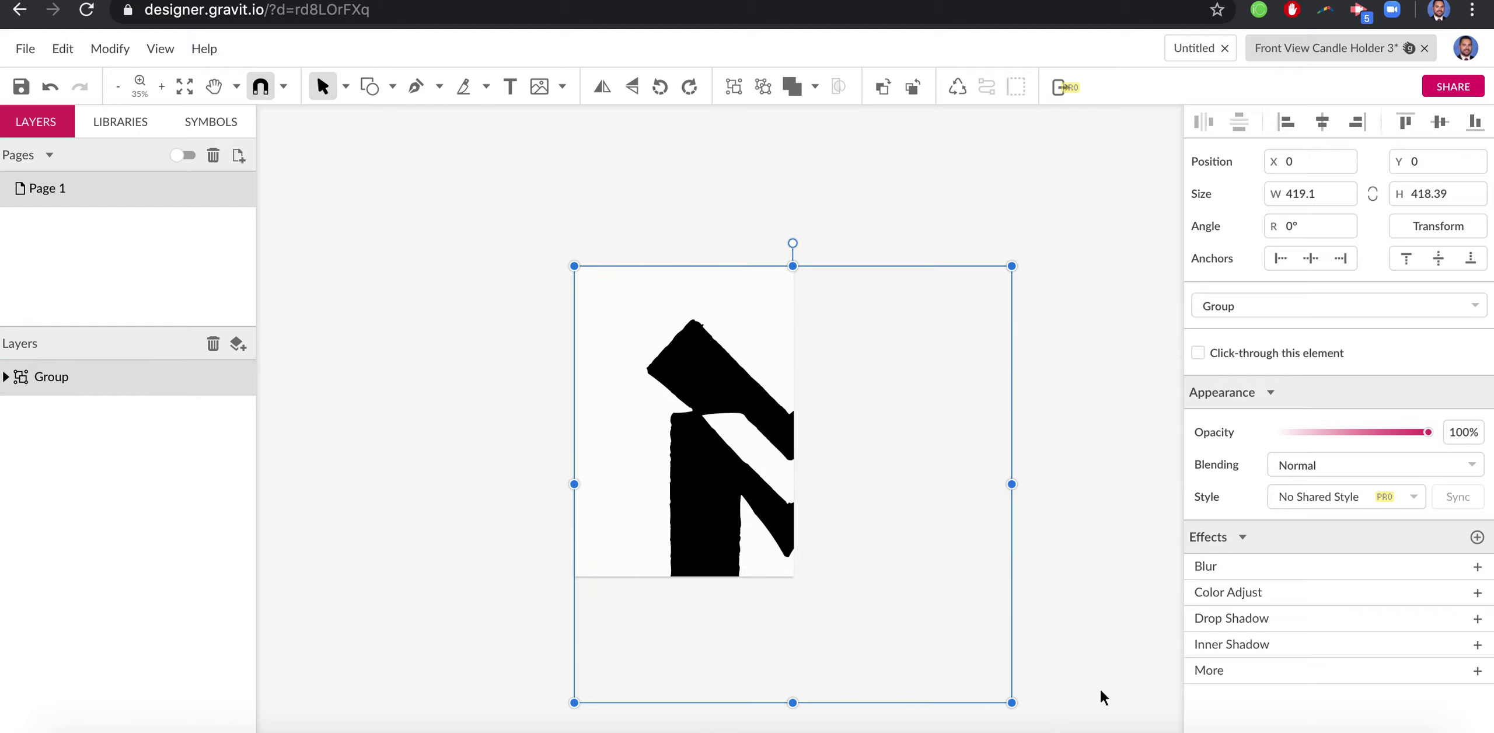
{"action": "left_click_drag", "start_coordinate": [1019, 705], "coordinate": [712, 521]}
{"action": "key", "text": "ctrl+z"}
{"action": "key", "text": "ctrl+z"}
{"action": "left_click_drag", "start_coordinate": [1012, 703], "coordinate": [765, 482]}
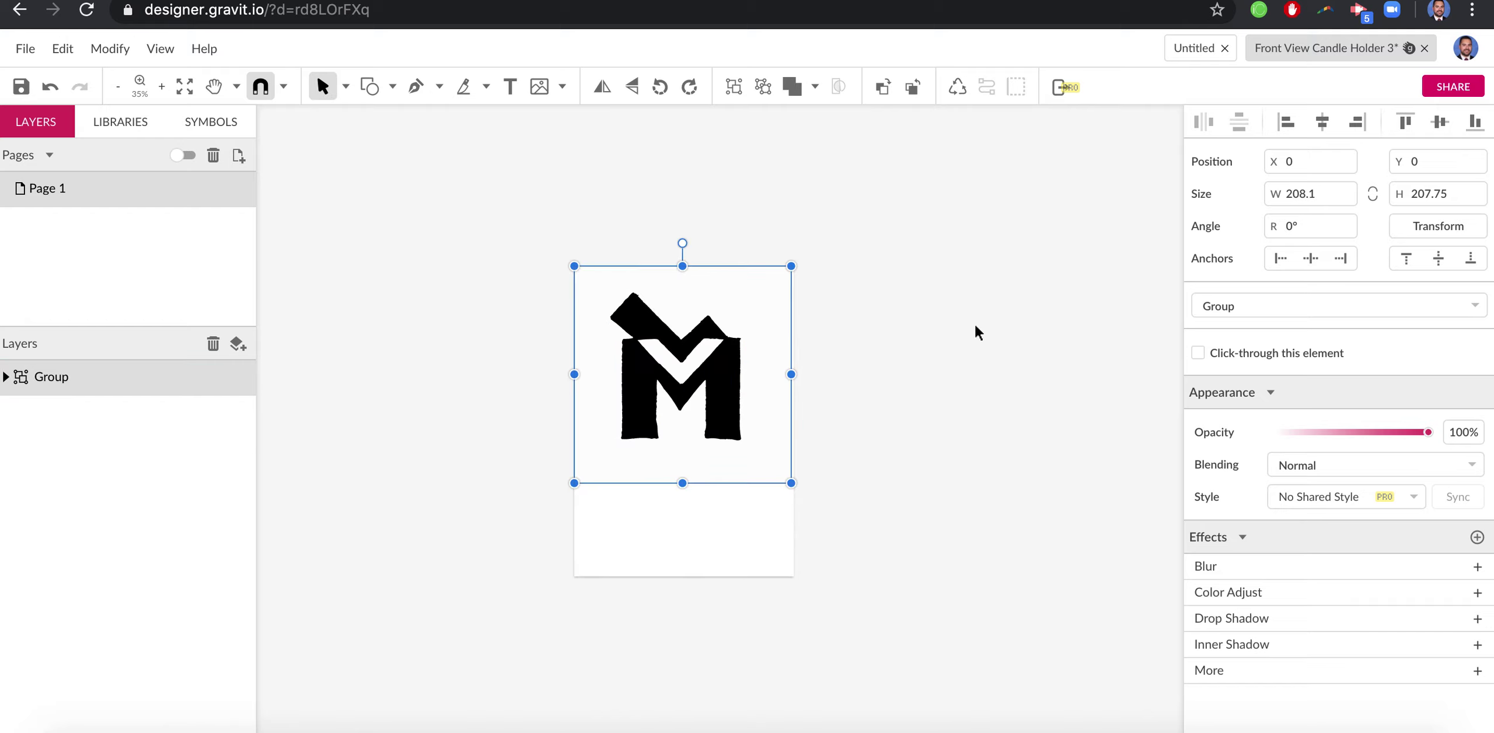
{"action": "left_click", "coordinate": [844, 355]}
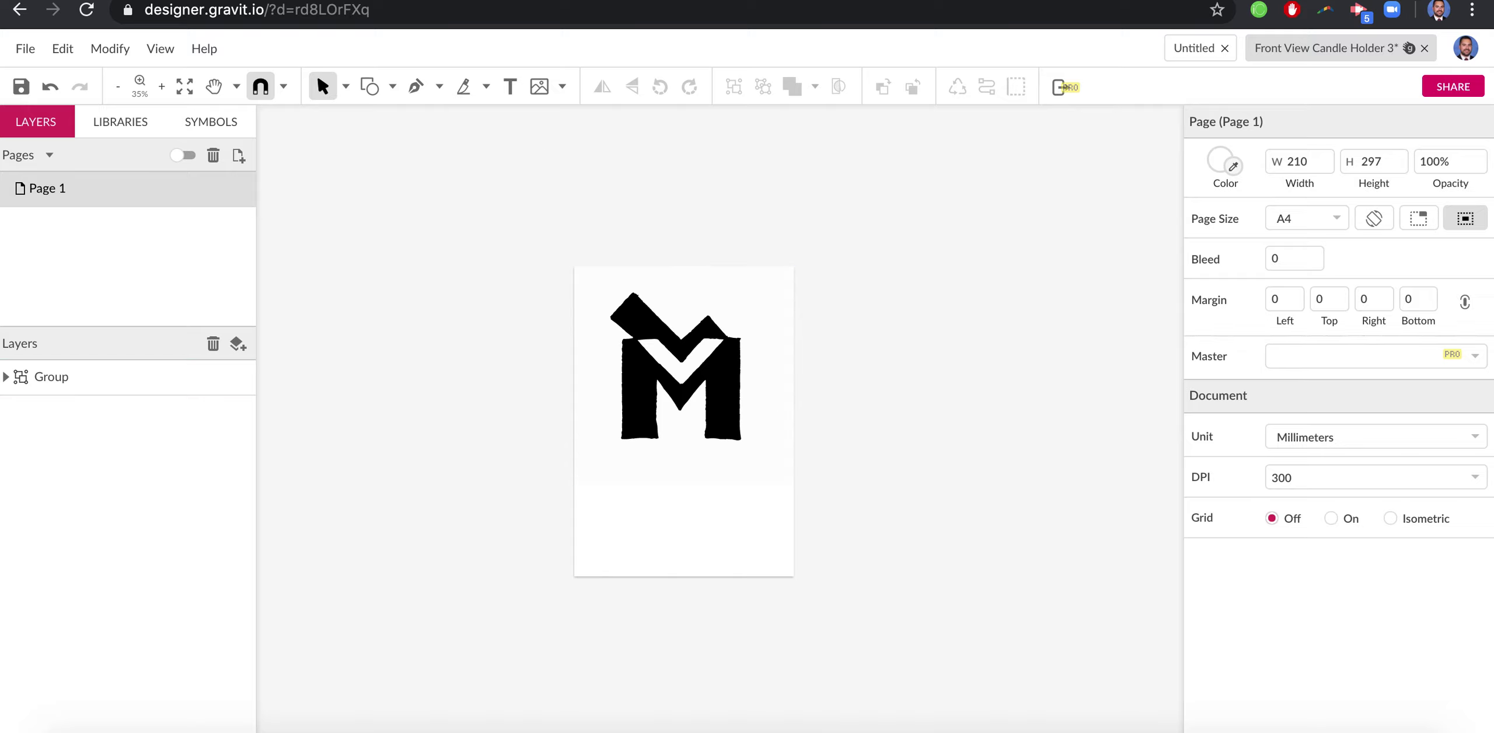
Set the vectorised logo group's width and height to 70 mm each
{"action": "left_click", "coordinate": [719, 363]}
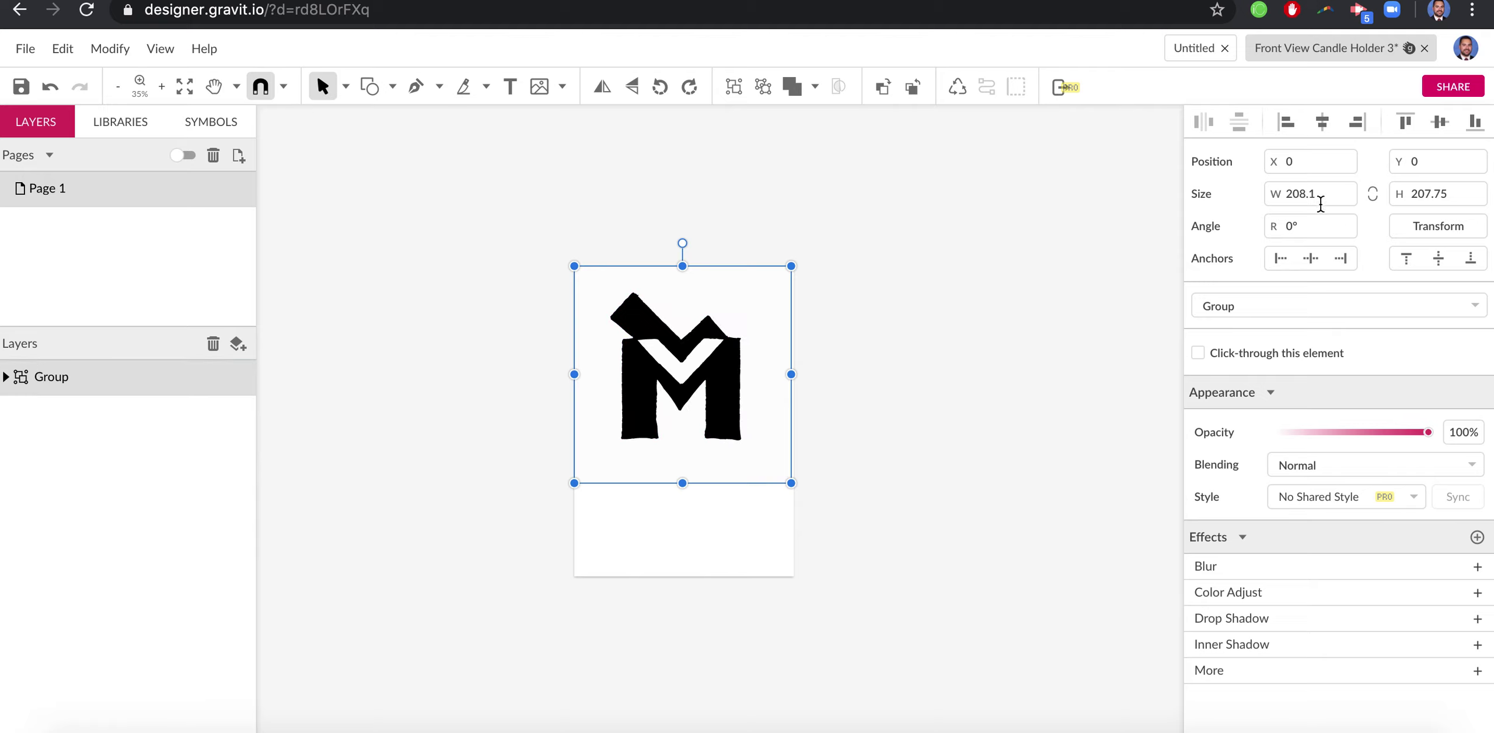
{"action": "left_click_drag", "start_coordinate": [1319, 195], "coordinate": [1281, 193]}
{"action": "type", "text": "70"}
{"action": "left_click", "coordinate": [1473, 196]}
{"action": "double_click", "coordinate": [1471, 195]}
{"action": "left_click", "coordinate": [1462, 194]}
{"action": "double_click", "coordinate": [1453, 194]}
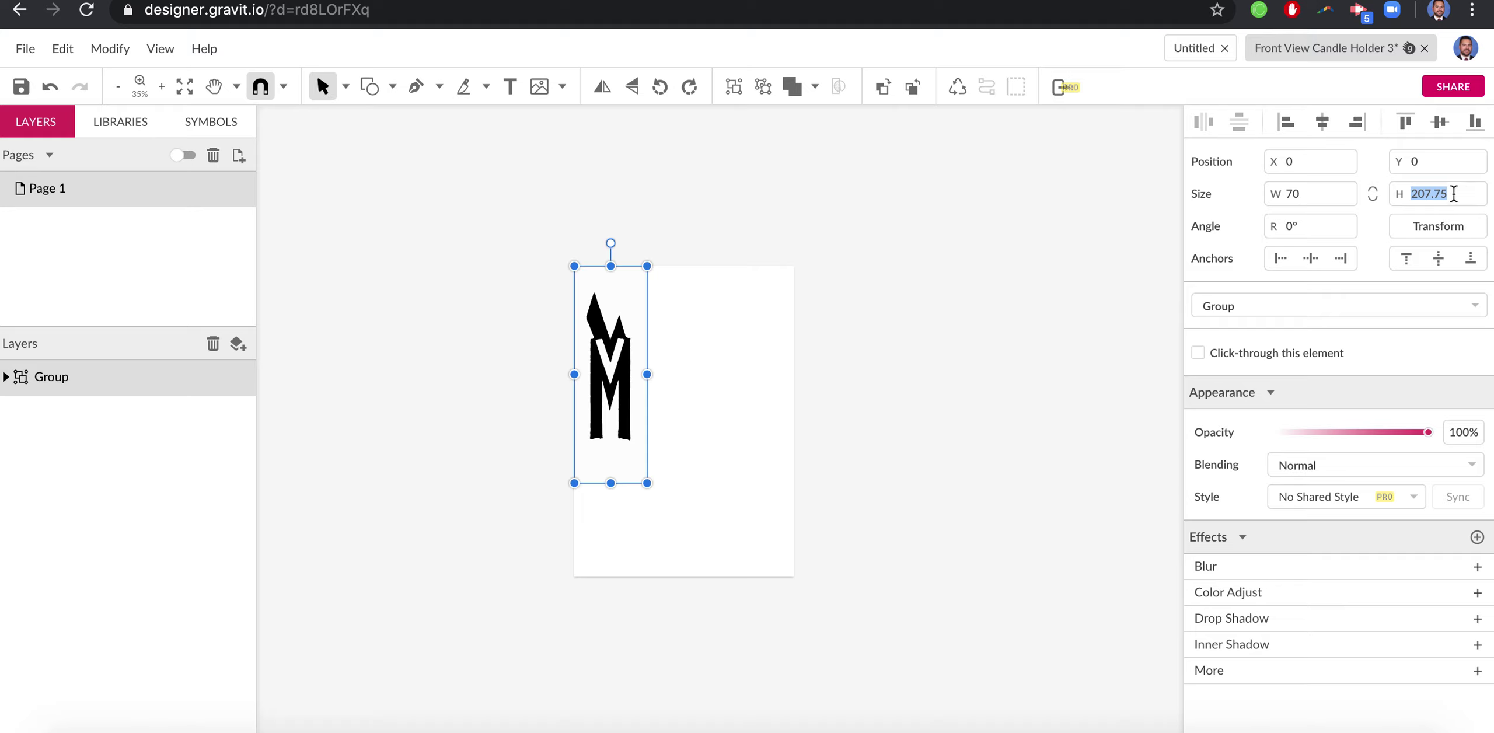
{"action": "type", "text": "70"}
{"action": "key", "text": "Return"}
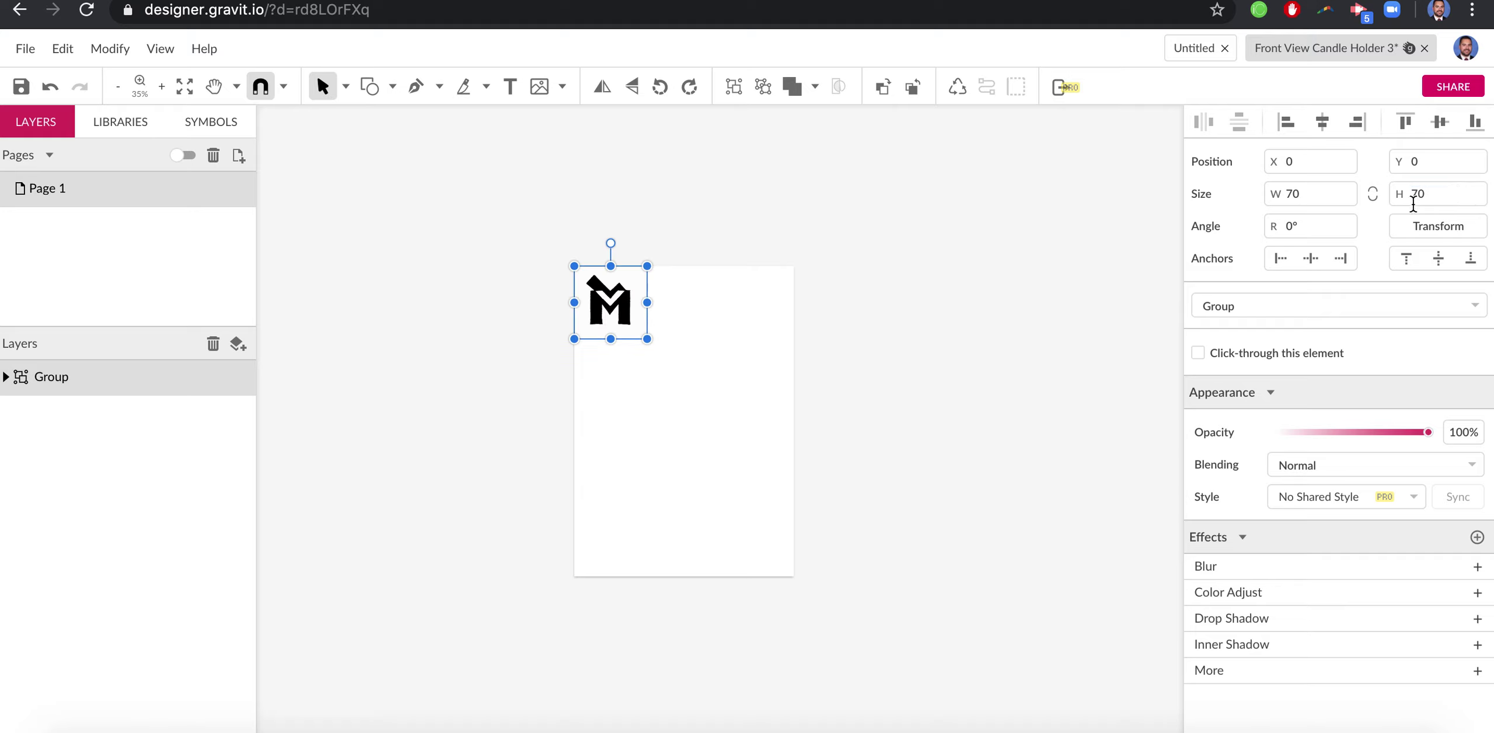
Lock the logo group's aspect ratio, try a width of 100 mm, and set the width back to 70 mm
{"action": "left_click", "coordinate": [1373, 195]}
{"action": "double_click", "coordinate": [1295, 195]}
{"action": "type", "text": "100"}
{"action": "key", "text": "Return"}
{"action": "double_click", "coordinate": [1302, 198]}
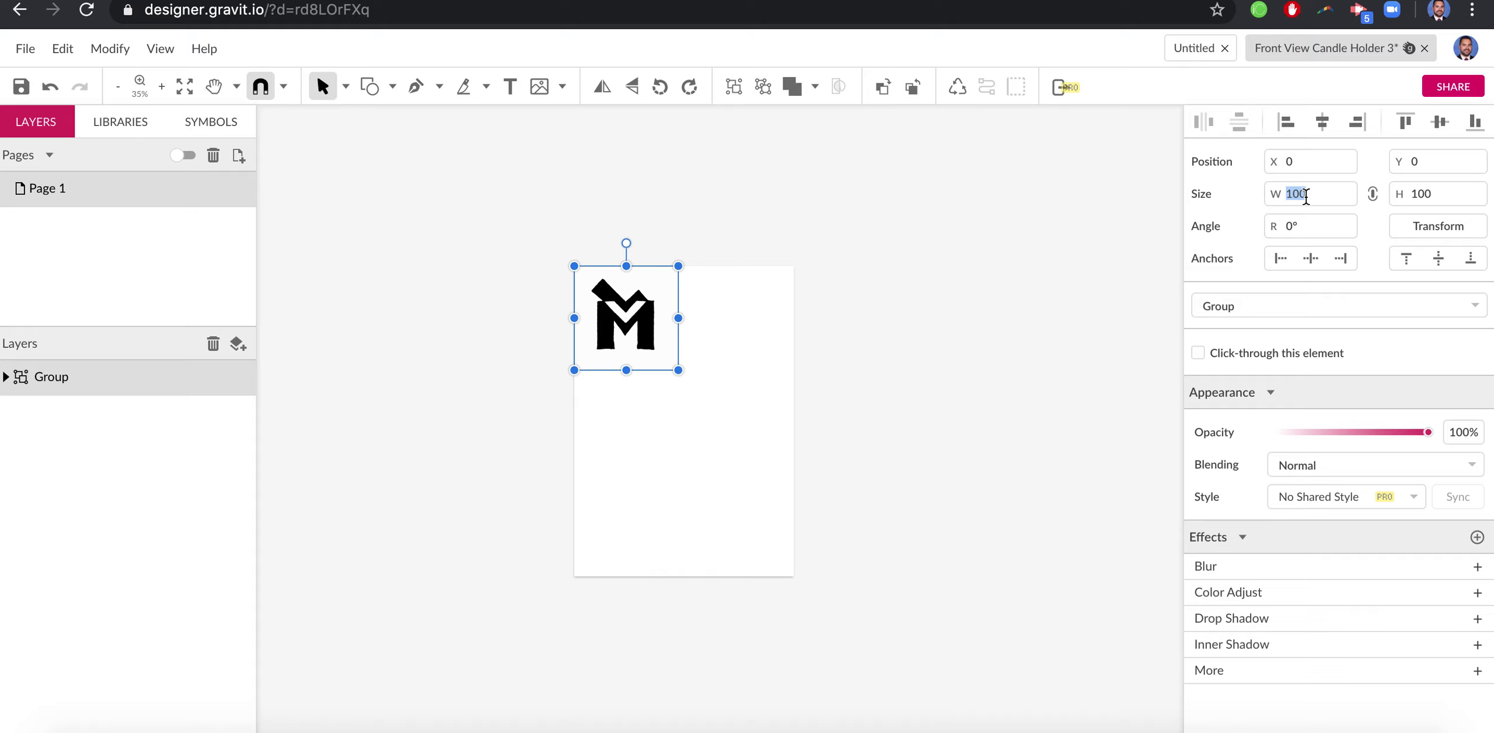
{"action": "type", "text": "70"}
{"action": "key", "text": "Return"}
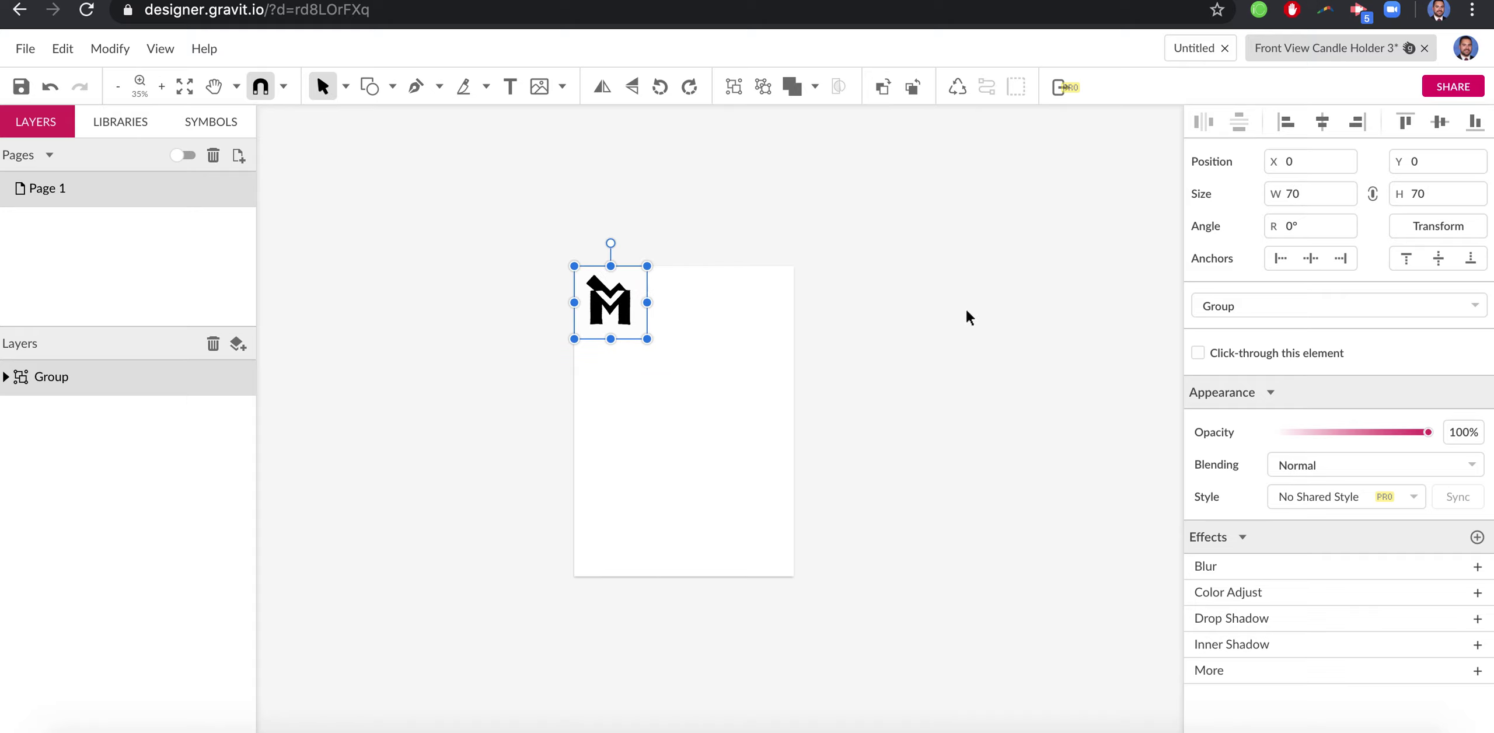
Move the vectorised logo group to the centre of the page at X 70, Y 113.5
{"action": "left_click", "coordinate": [722, 321]}
{"action": "left_click_drag", "start_coordinate": [635, 315], "coordinate": [696, 424]}
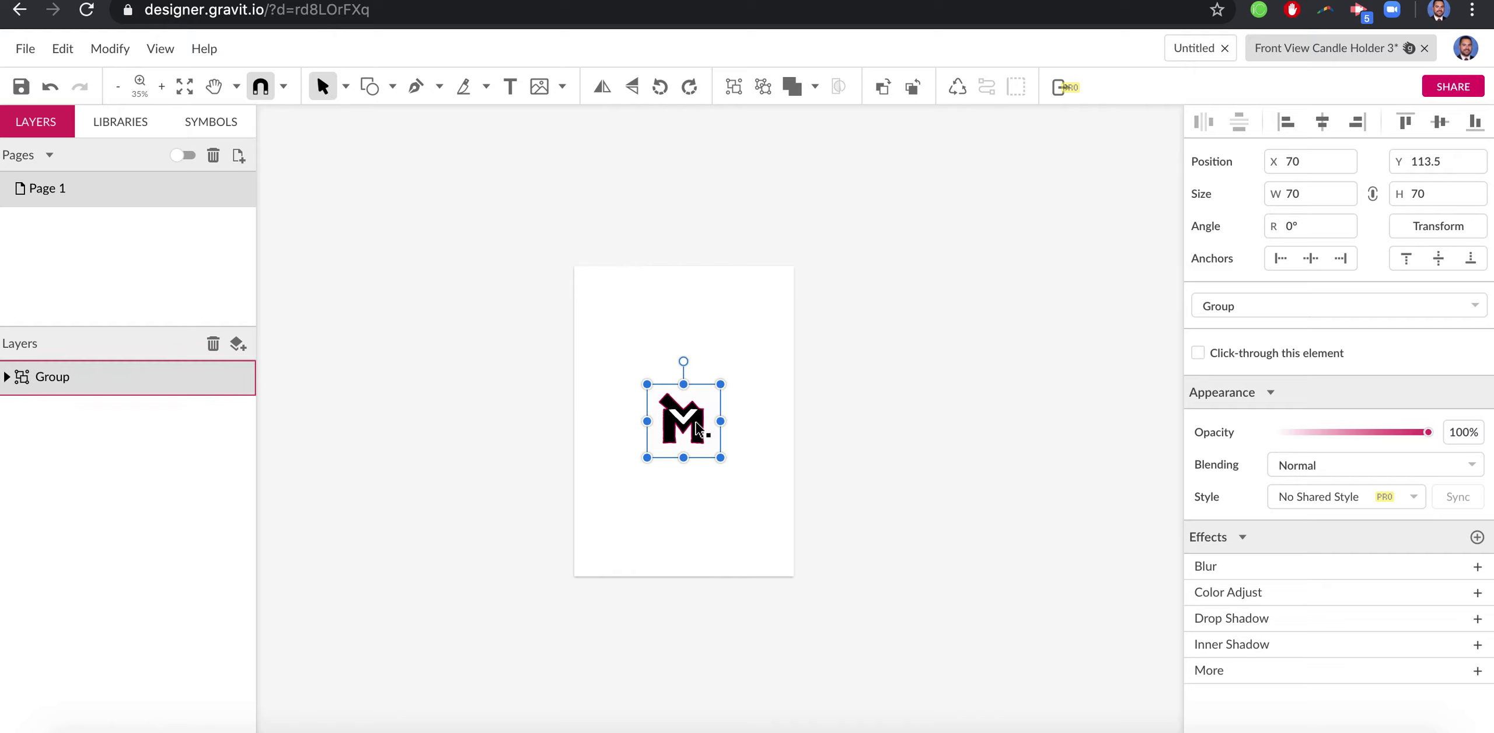
{"action": "scroll", "coordinate": [696, 421], "scroll_direction": "up", "scroll_amount": 6}
{"action": "scroll", "coordinate": [695, 420], "scroll_direction": "down", "scroll_amount": 3}
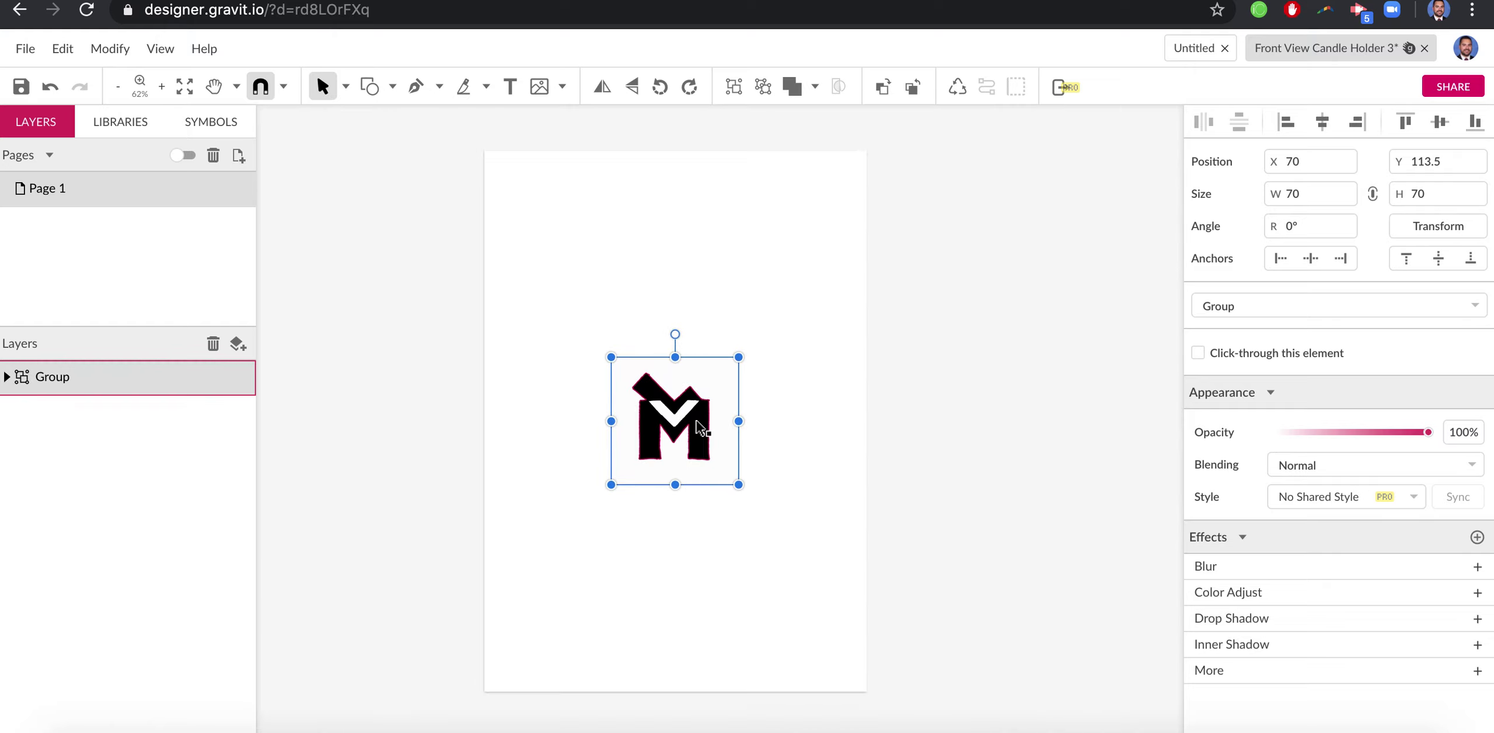
{"action": "left_click", "coordinate": [1011, 387]}
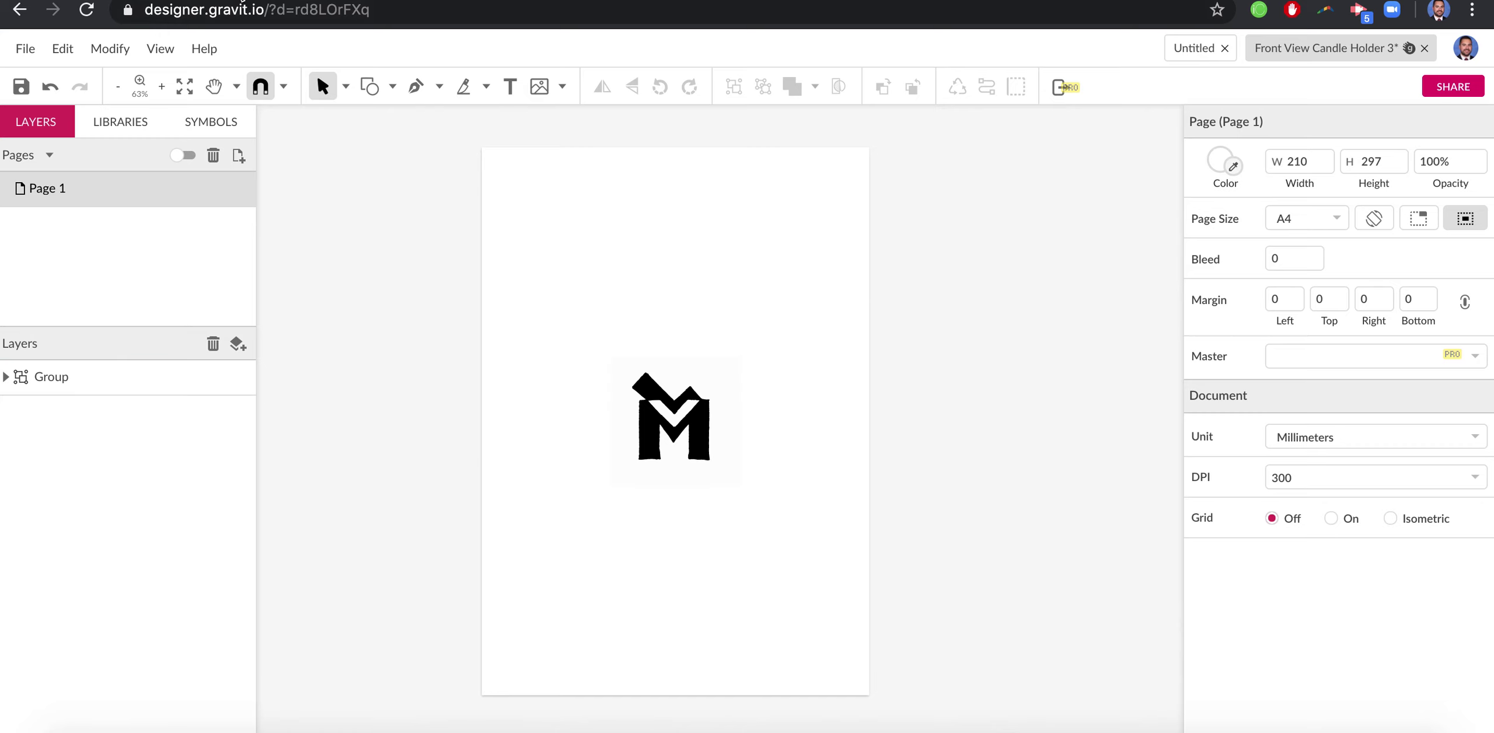
Review instruction 8 in the Google Doc and add a red #FF0000 border to the black M shape of the vectorised logo
{"action": "left_click", "coordinate": [242, 2]}
{"action": "scroll", "coordinate": [646, 296], "scroll_direction": "down", "scroll_amount": 5}
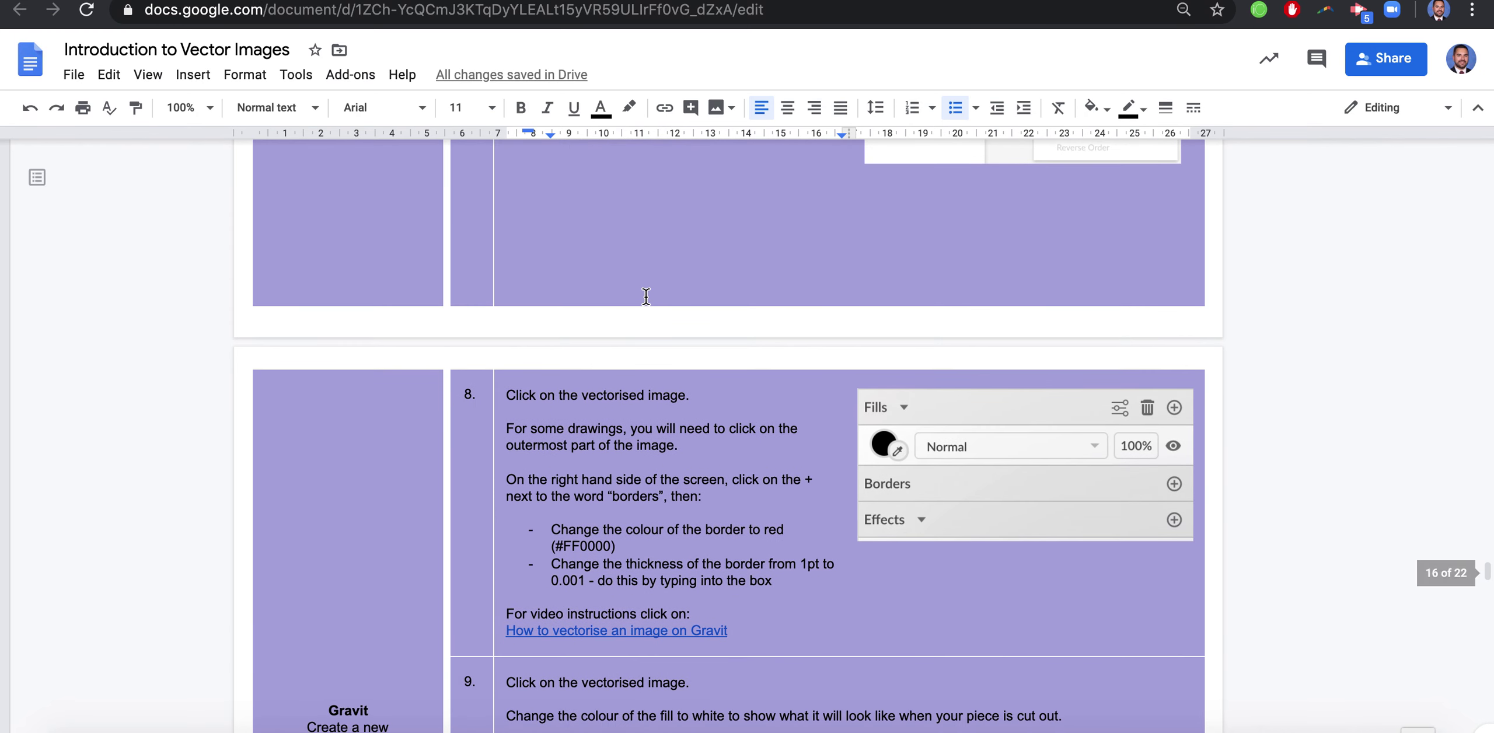
{"action": "scroll", "coordinate": [646, 296], "scroll_direction": "down", "scroll_amount": 5}
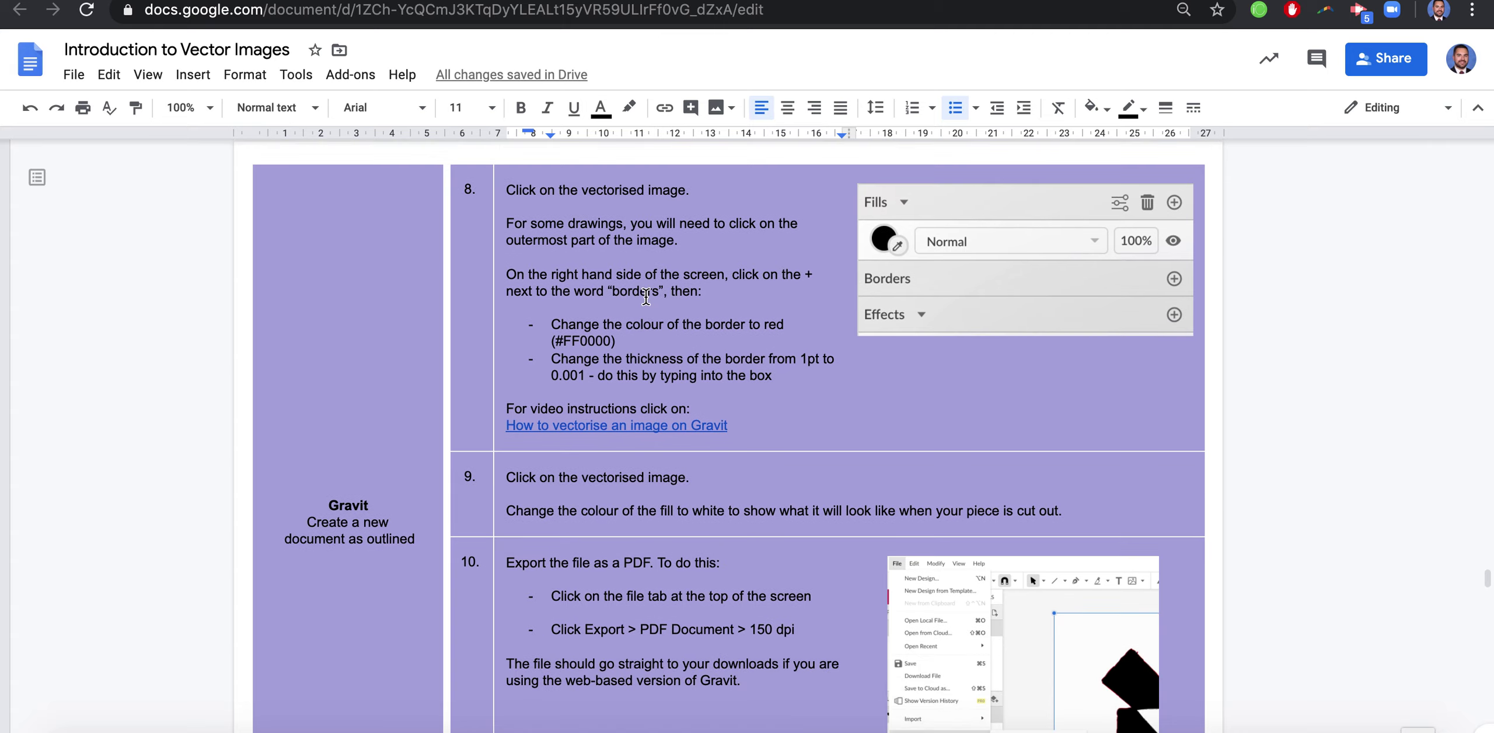
{"action": "left_click", "coordinate": [445, 6]}
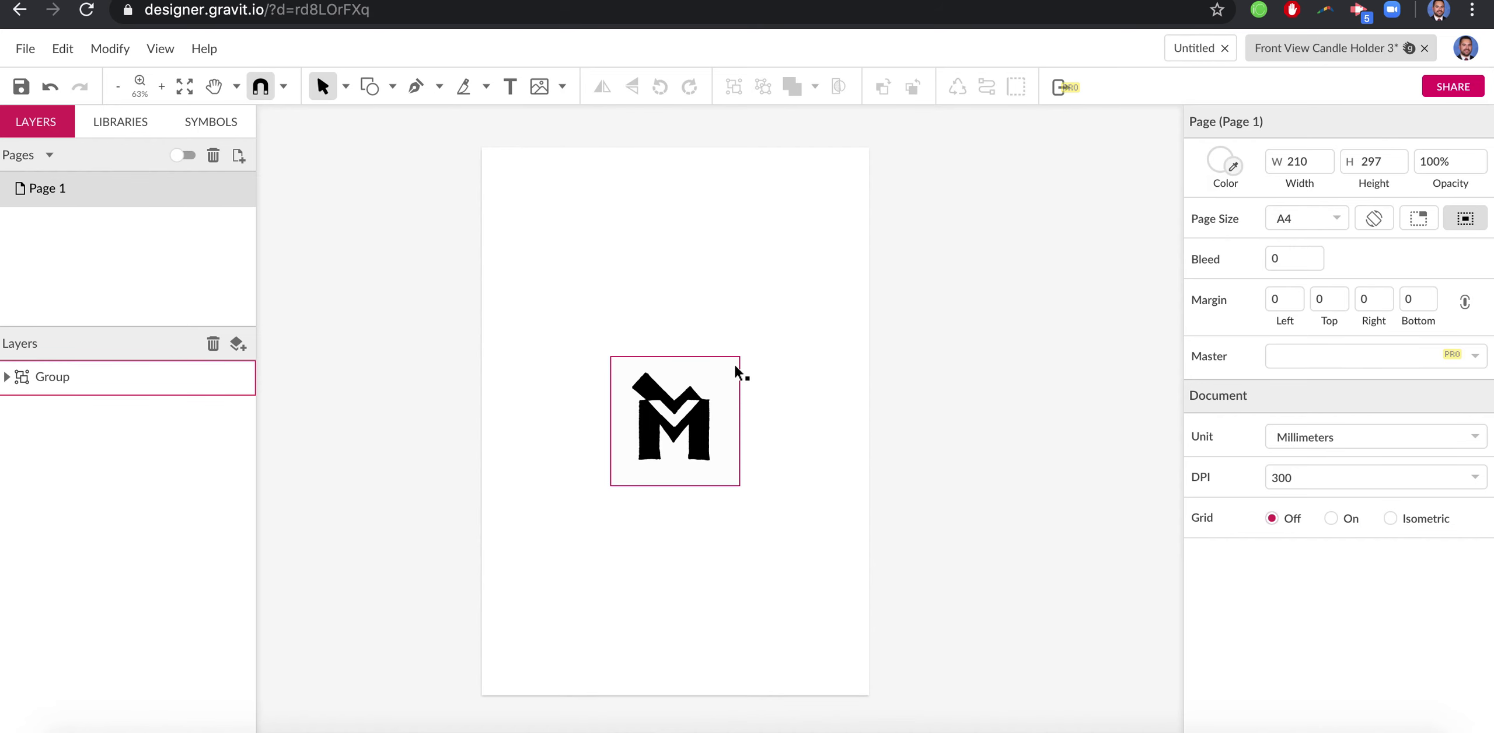
{"action": "scroll", "coordinate": [705, 418], "scroll_direction": "up", "scroll_amount": 5}
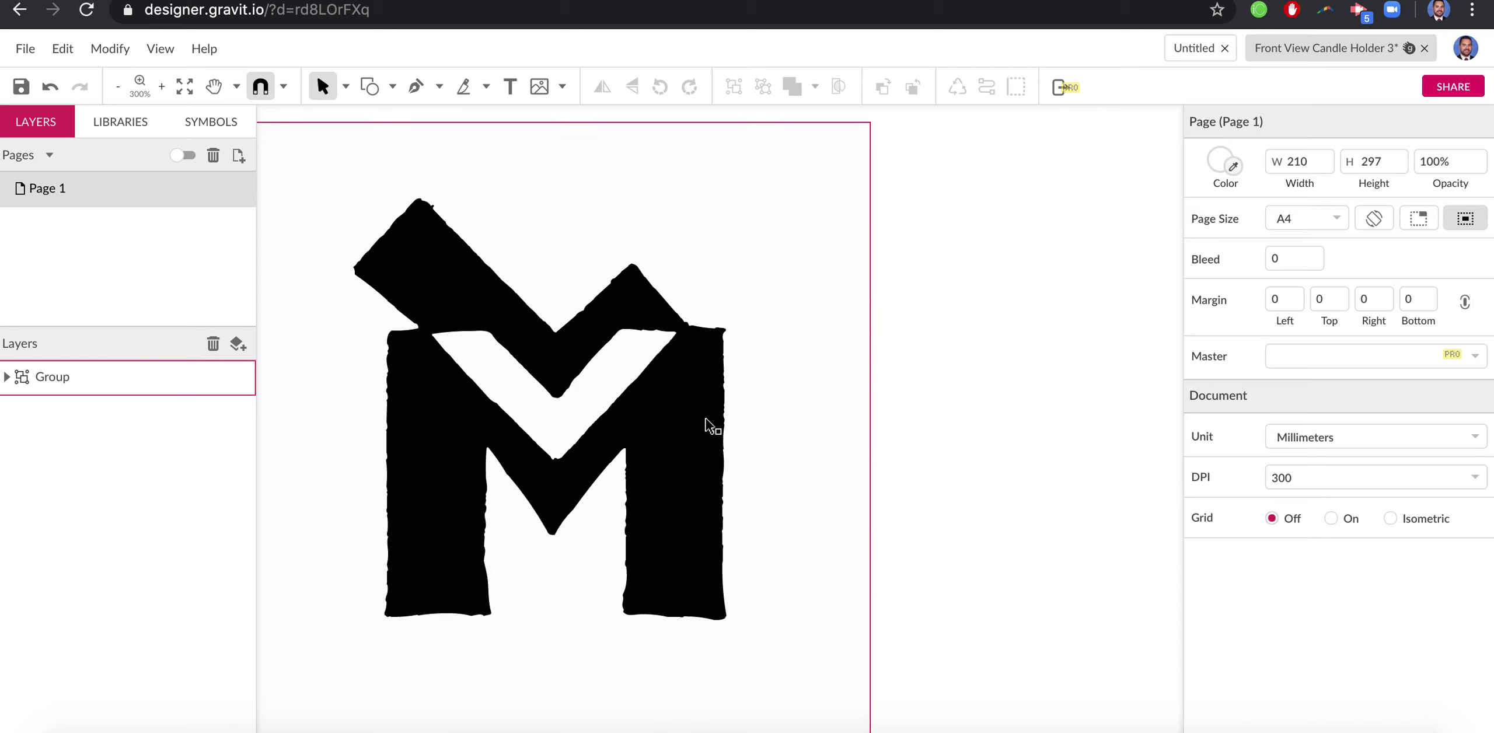
{"action": "left_click", "coordinate": [642, 331]}
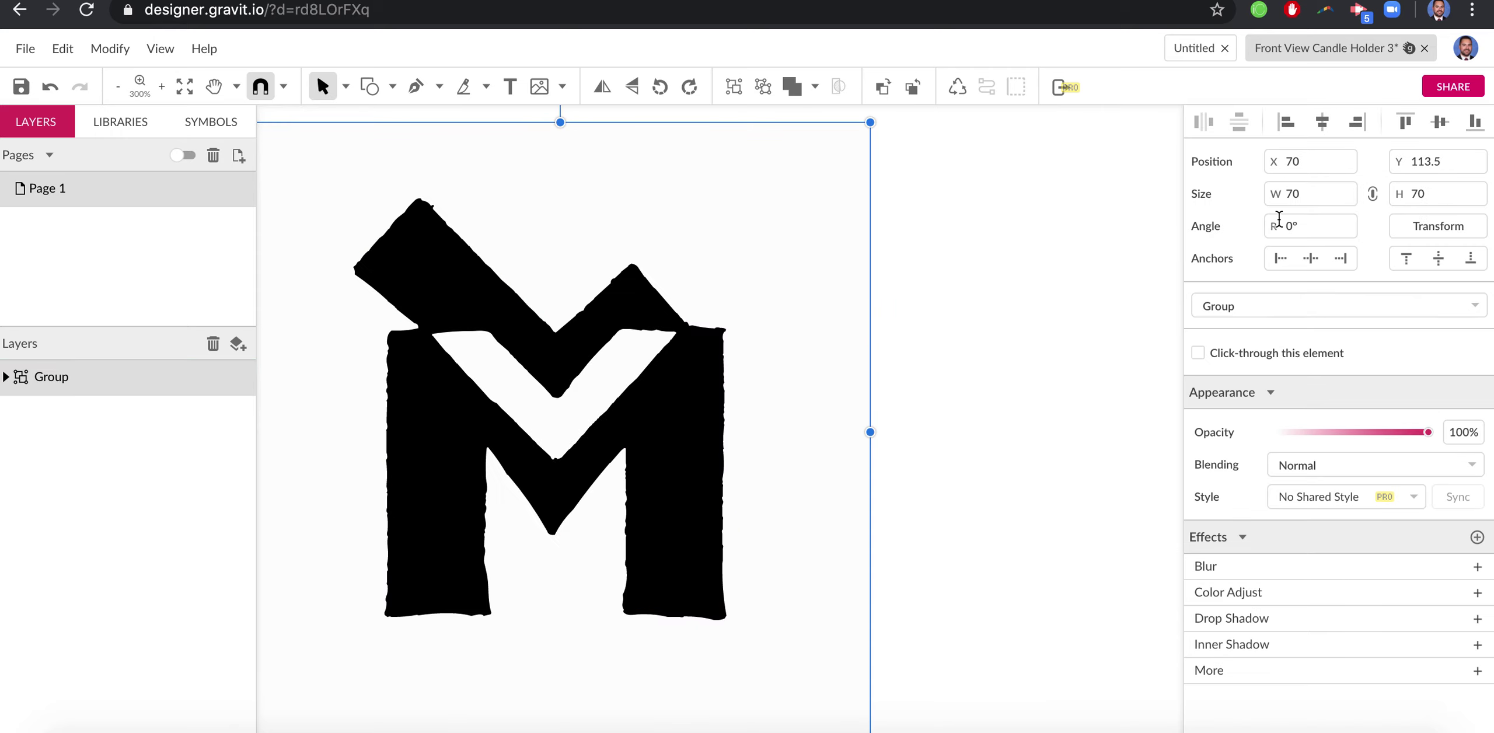
{"action": "double_click", "coordinate": [692, 377]}
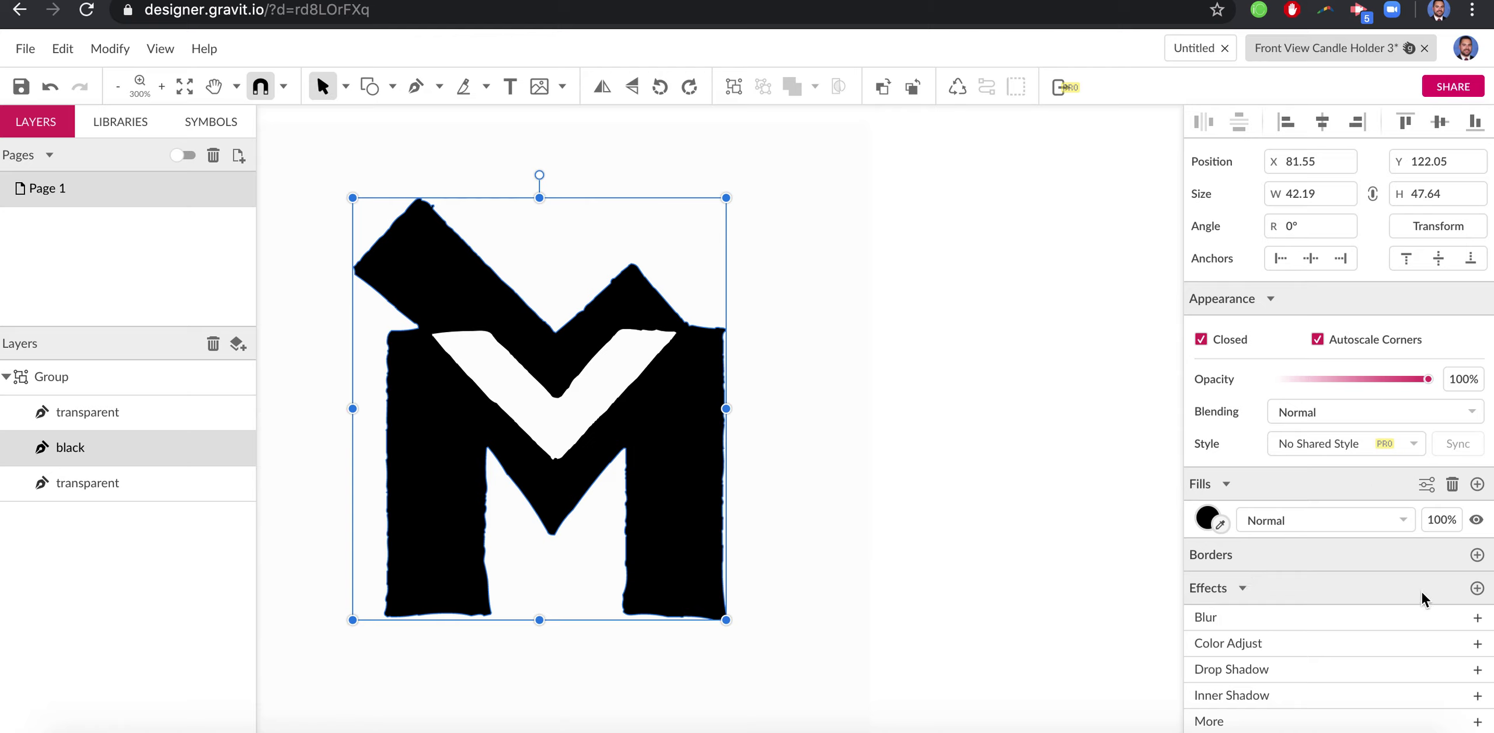
{"action": "left_click", "coordinate": [1477, 555]}
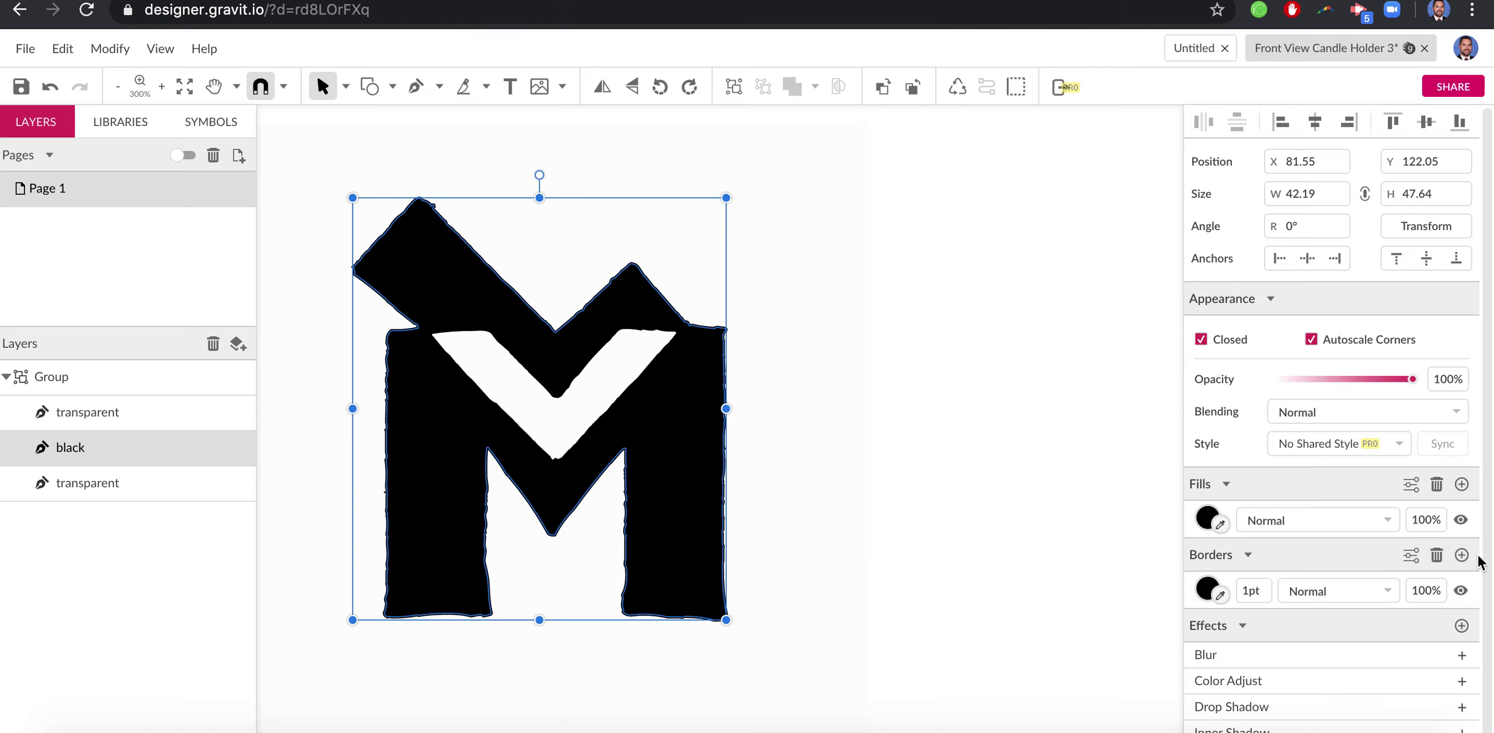
{"action": "left_click", "coordinate": [1206, 589]}
{"action": "left_click", "coordinate": [1240, 554]}
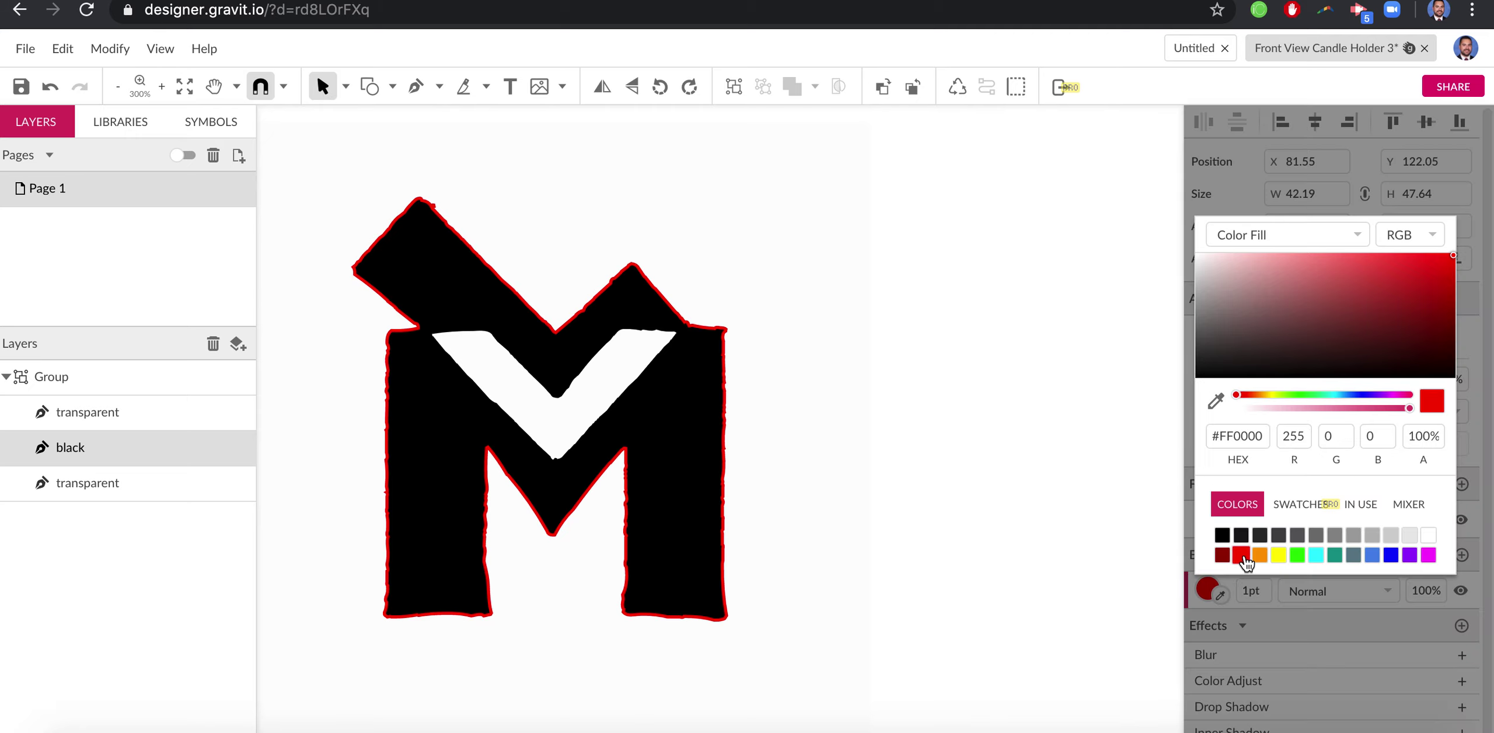
{"action": "left_click", "coordinate": [1016, 532]}
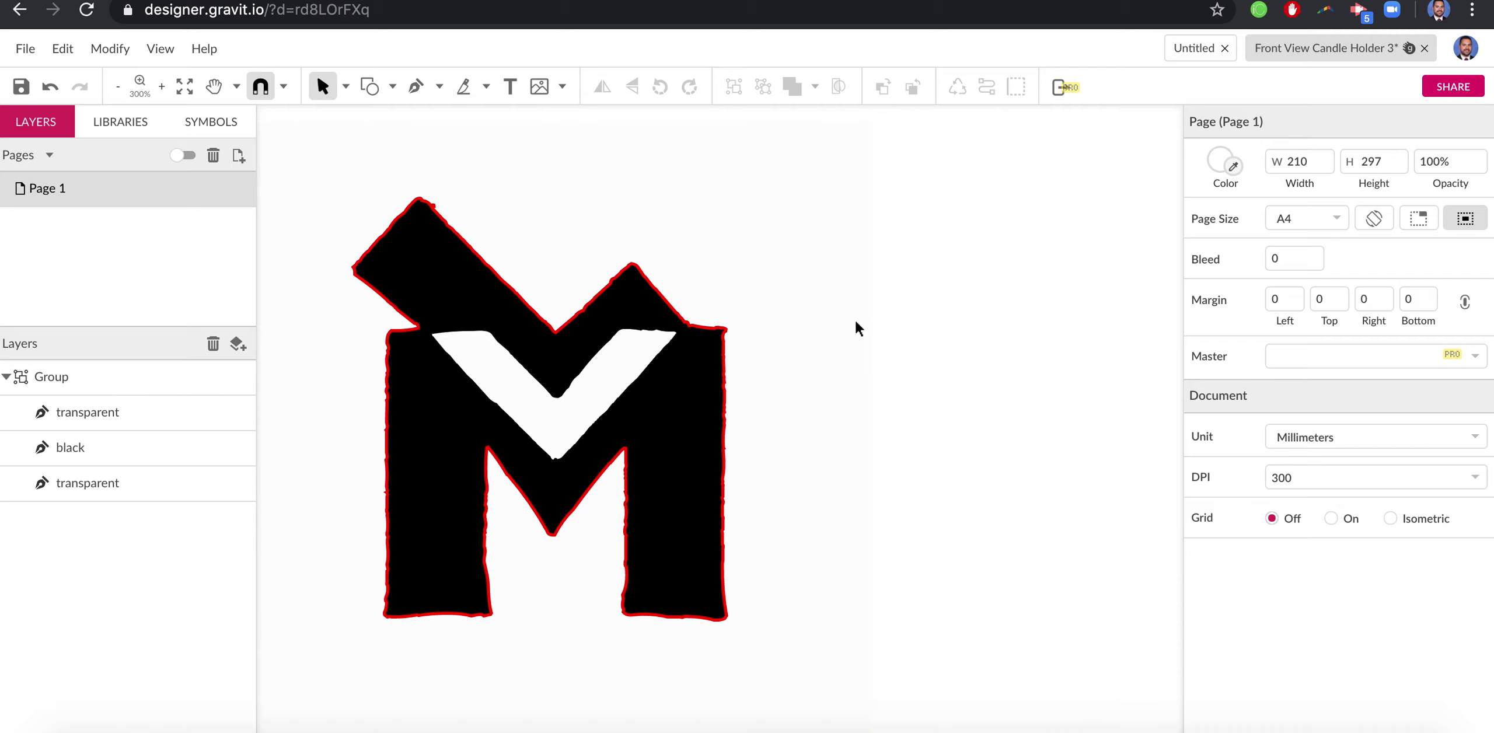
Add a red border to the white V shape inside the M
{"action": "left_click", "coordinate": [677, 399]}
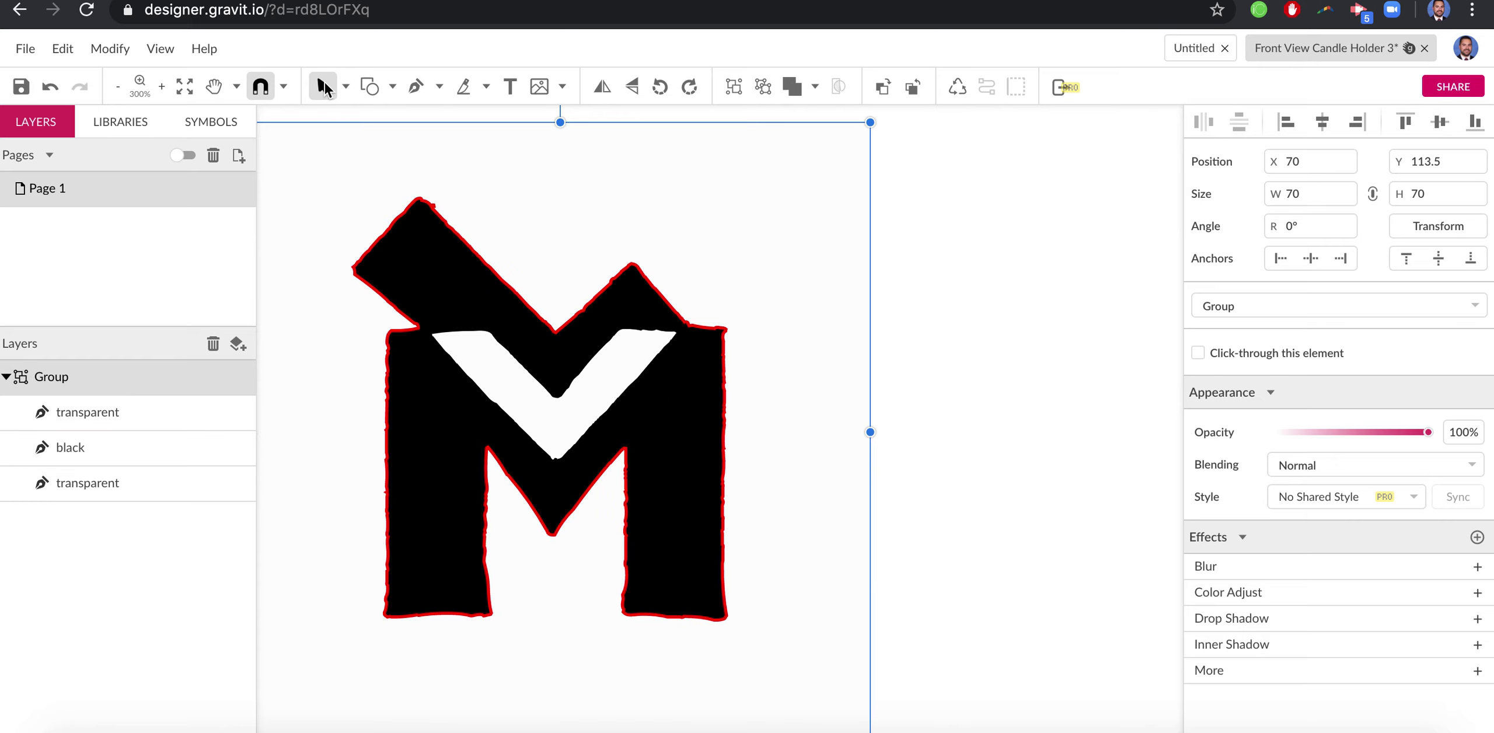
{"action": "double_click", "coordinate": [640, 483]}
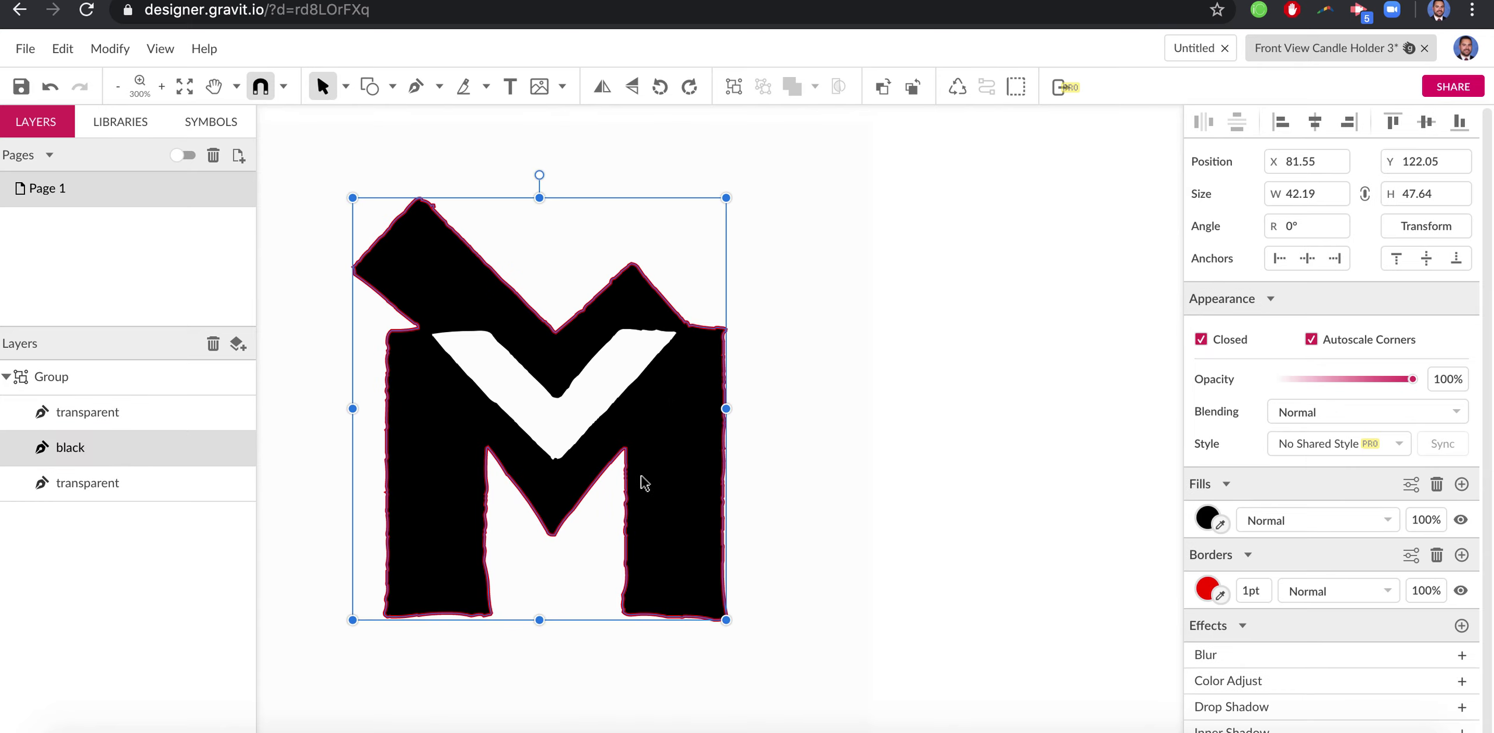
{"action": "left_click", "coordinate": [517, 407]}
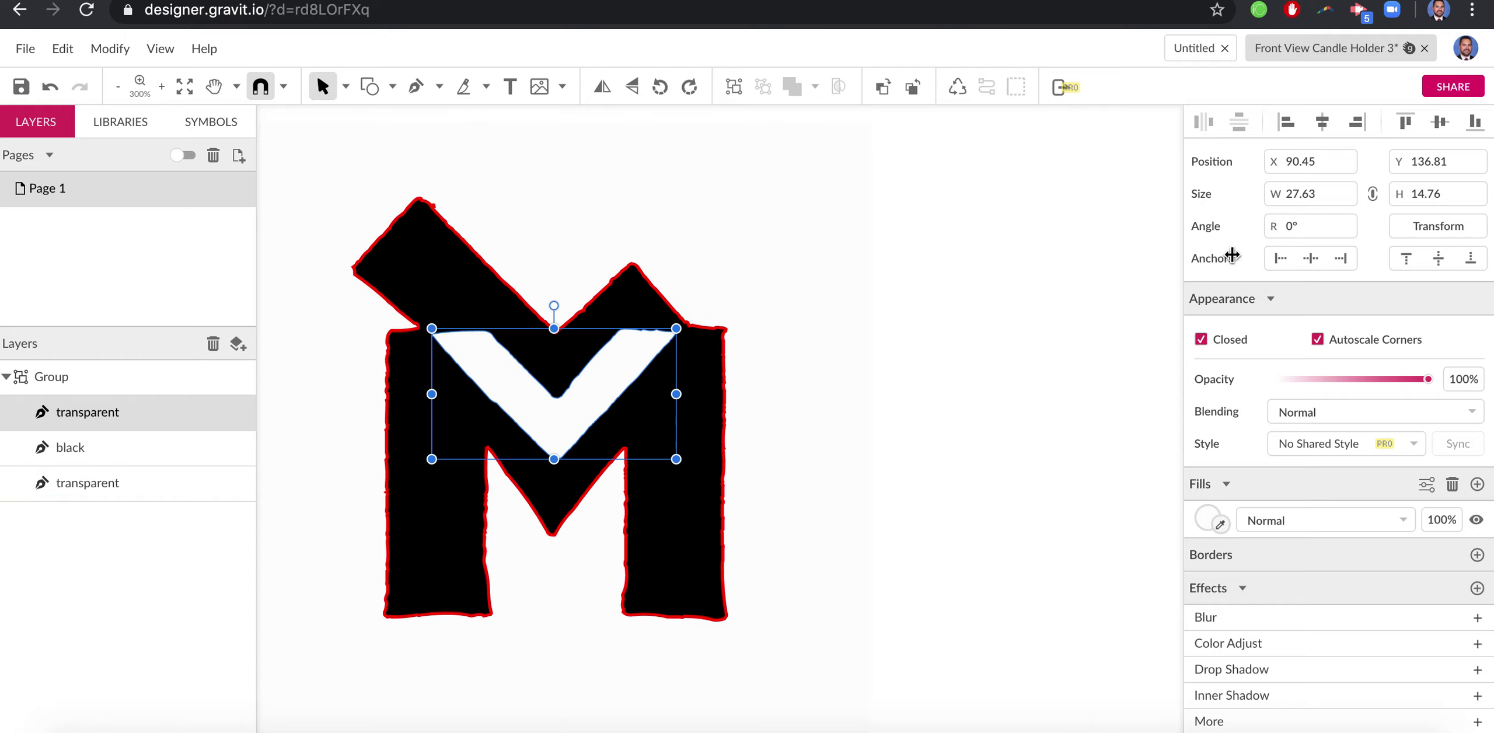
{"action": "left_click", "coordinate": [1477, 554]}
{"action": "left_click", "coordinate": [1207, 589]}
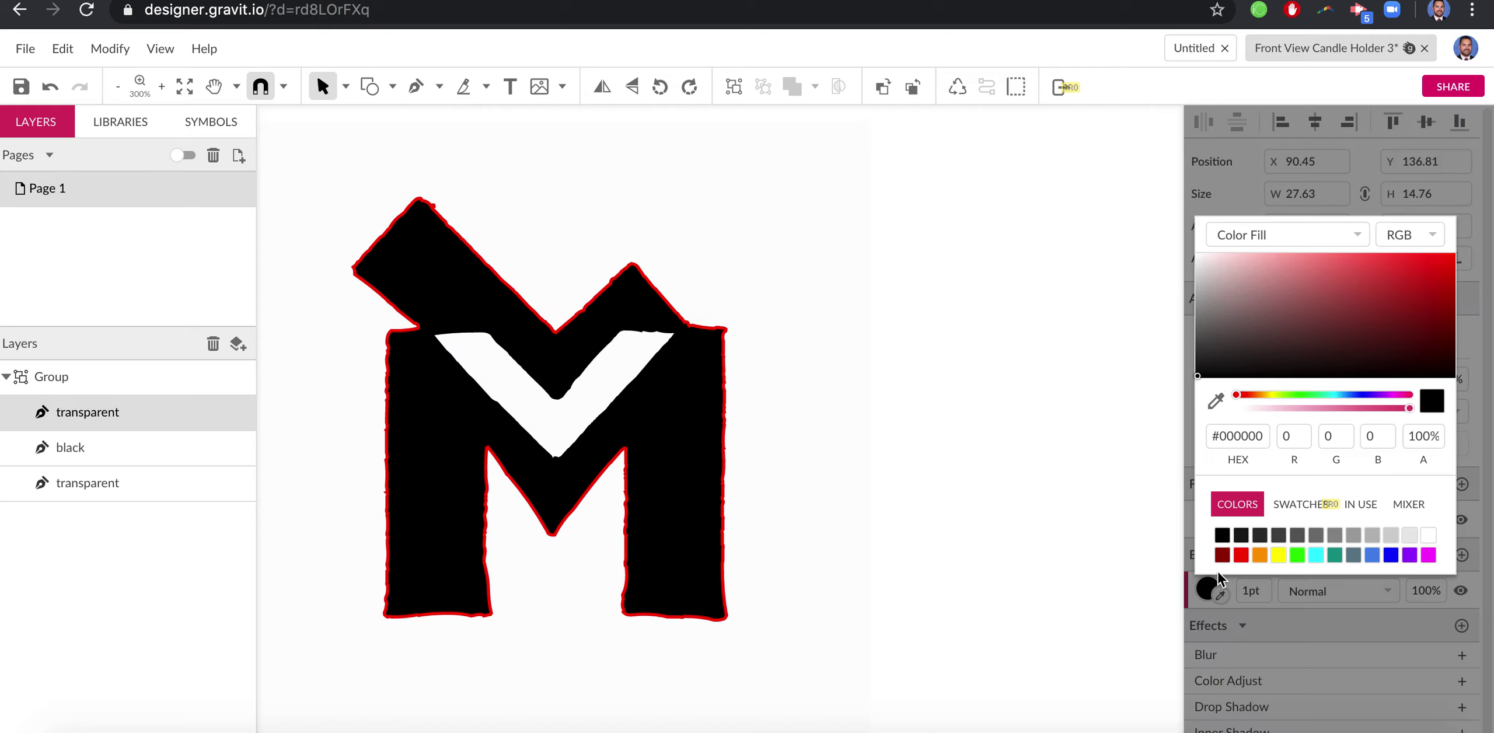
{"action": "left_click", "coordinate": [1240, 559]}
{"action": "left_click", "coordinate": [959, 491]}
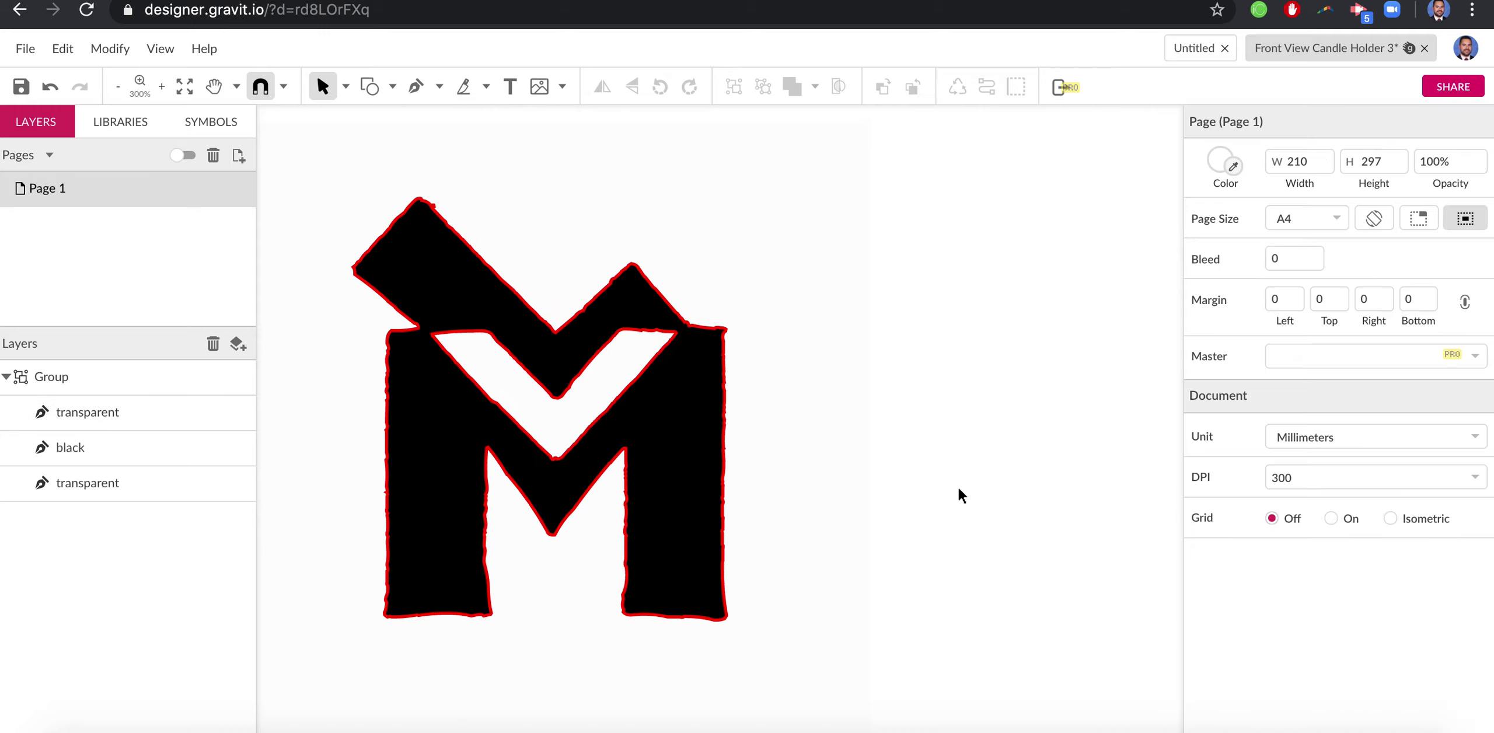
Check which shape the black layer holds by hiding it and showing it again
{"action": "left_click", "coordinate": [664, 437]}
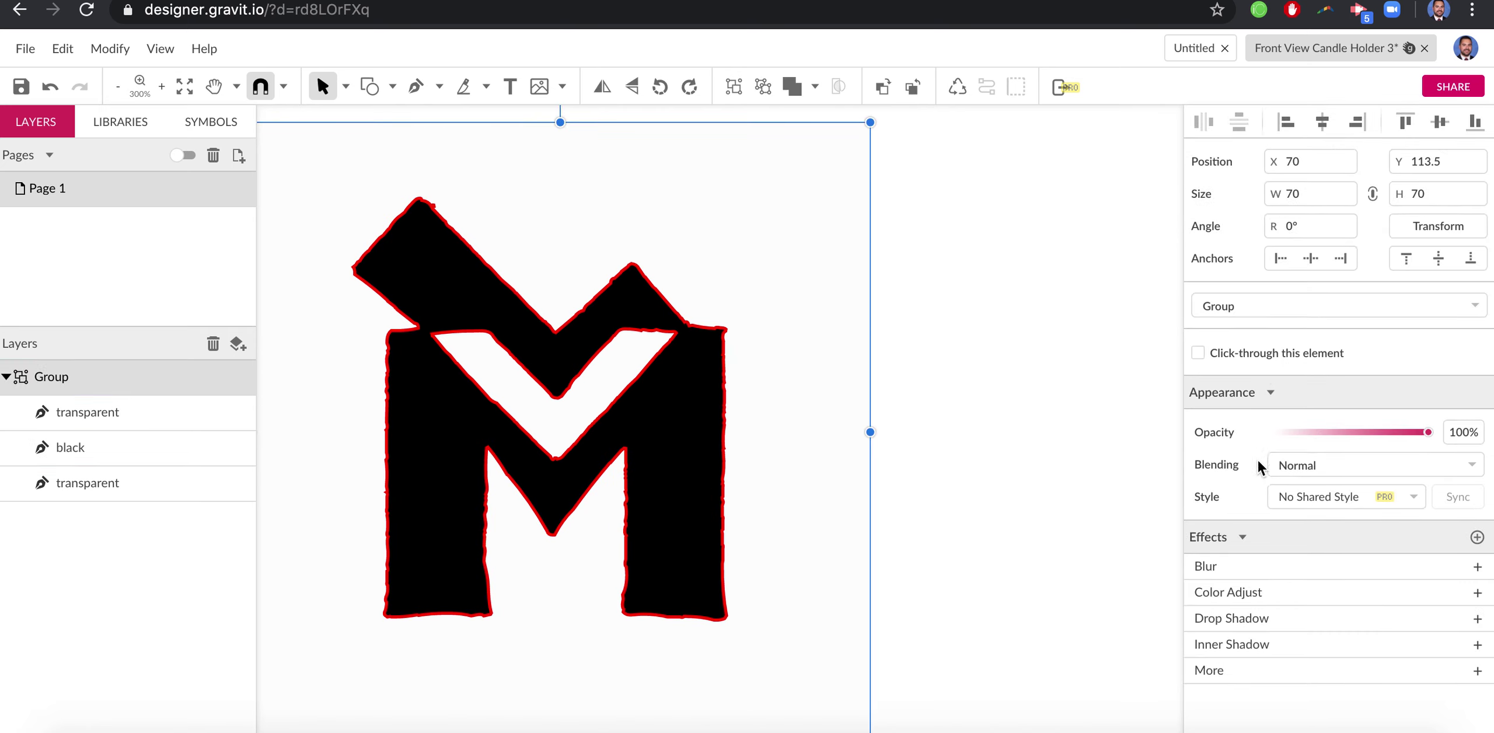
{"action": "left_click", "coordinate": [77, 445]}
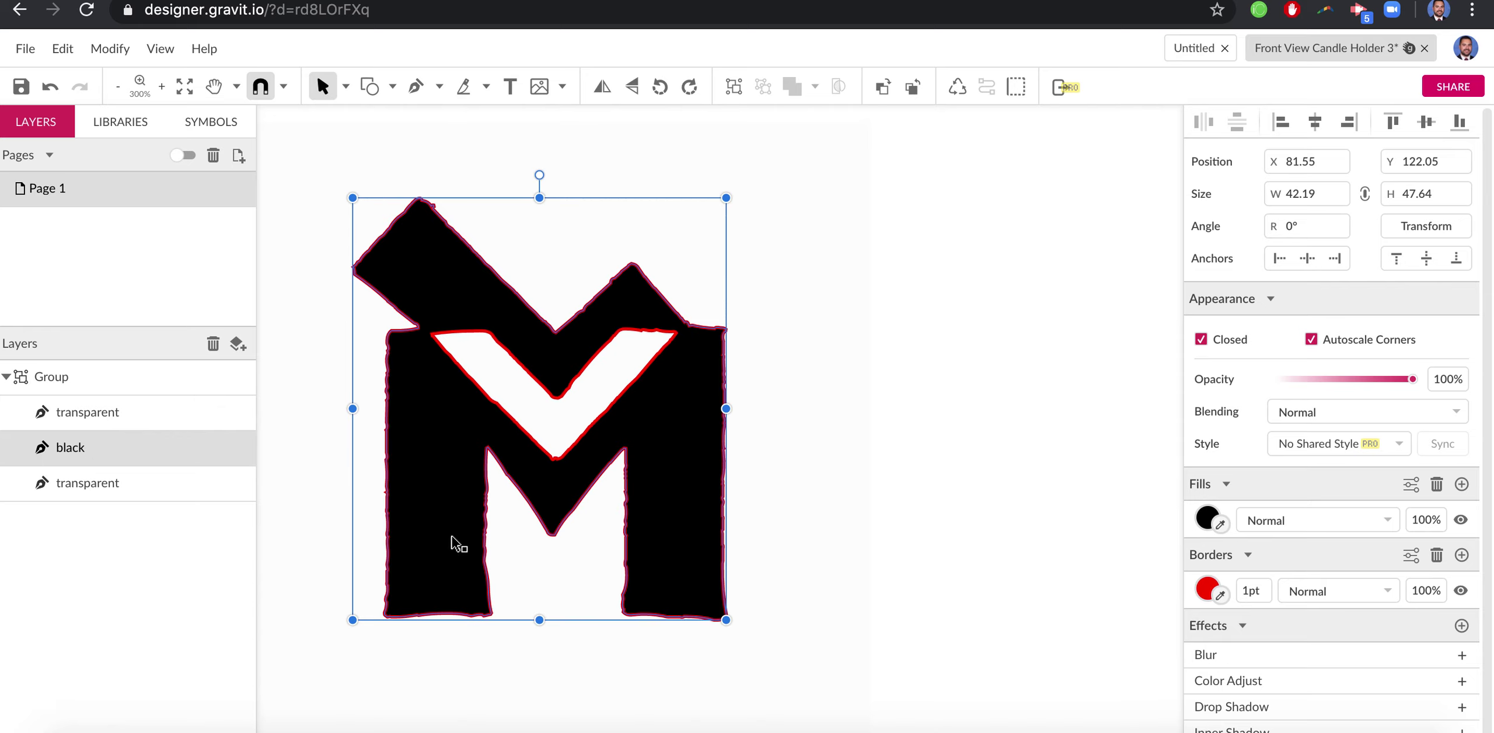
{"action": "left_click", "coordinate": [156, 448], "text": "shift"}
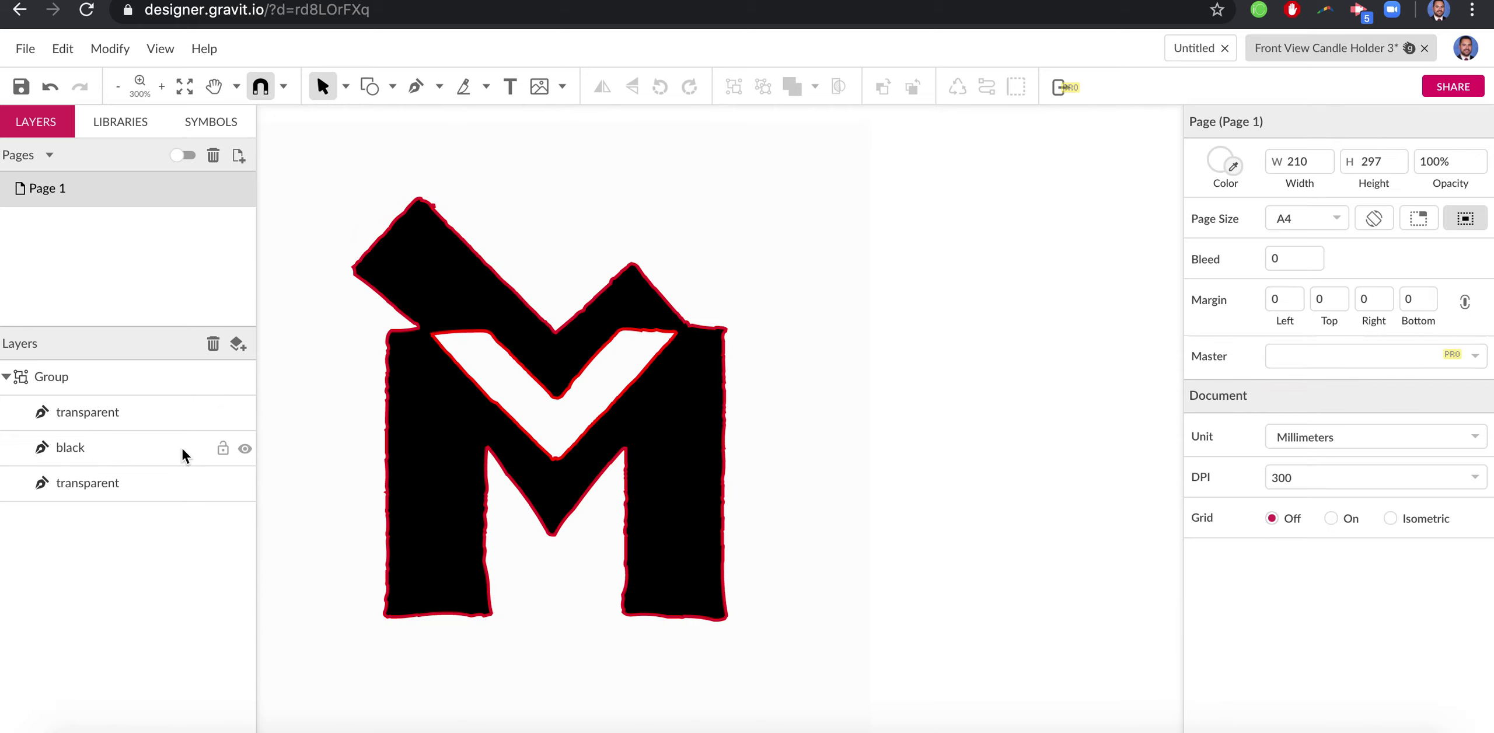
{"action": "left_click", "coordinate": [245, 449]}
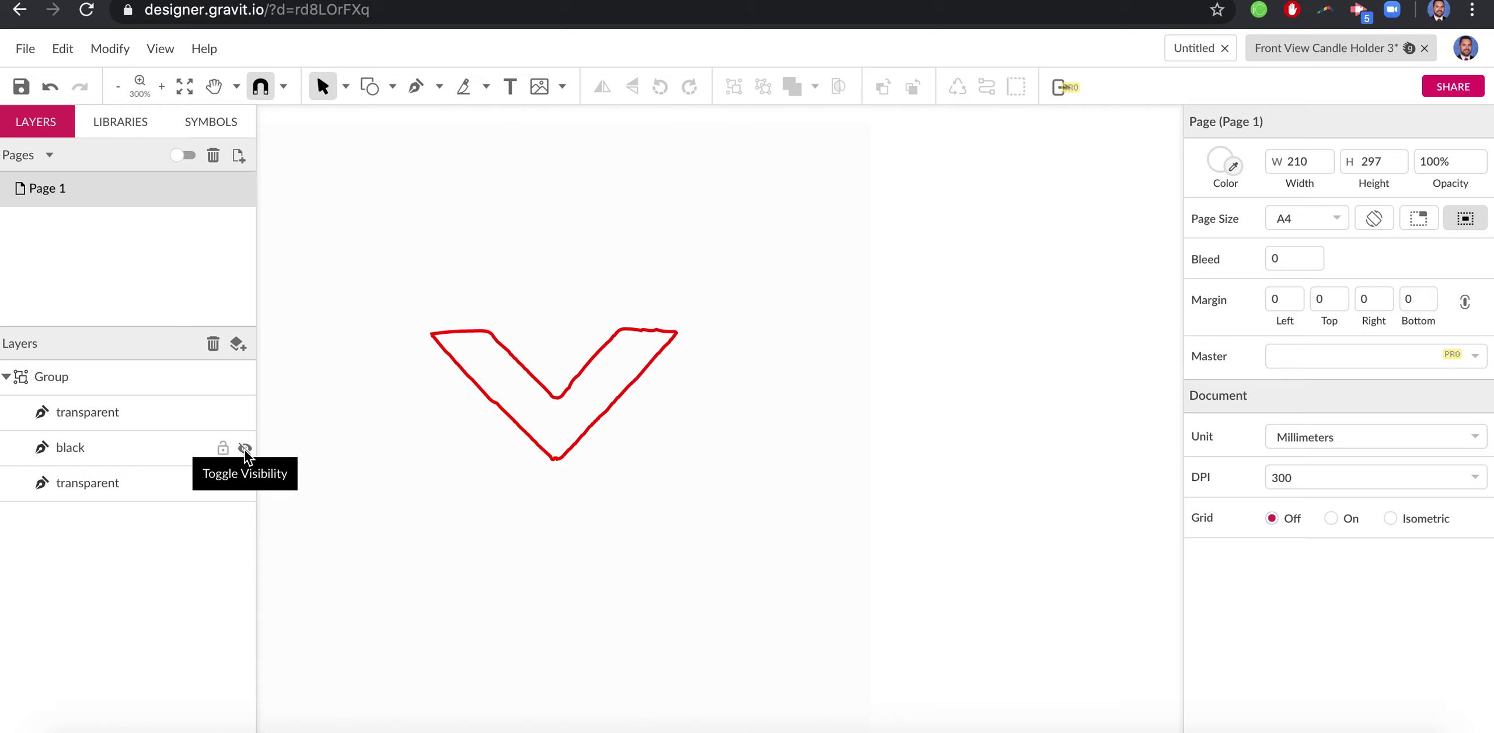
{"action": "left_click", "coordinate": [244, 449]}
Change the fill of the black M shape to white #FFFFFF
{"action": "left_click", "coordinate": [150, 442]}
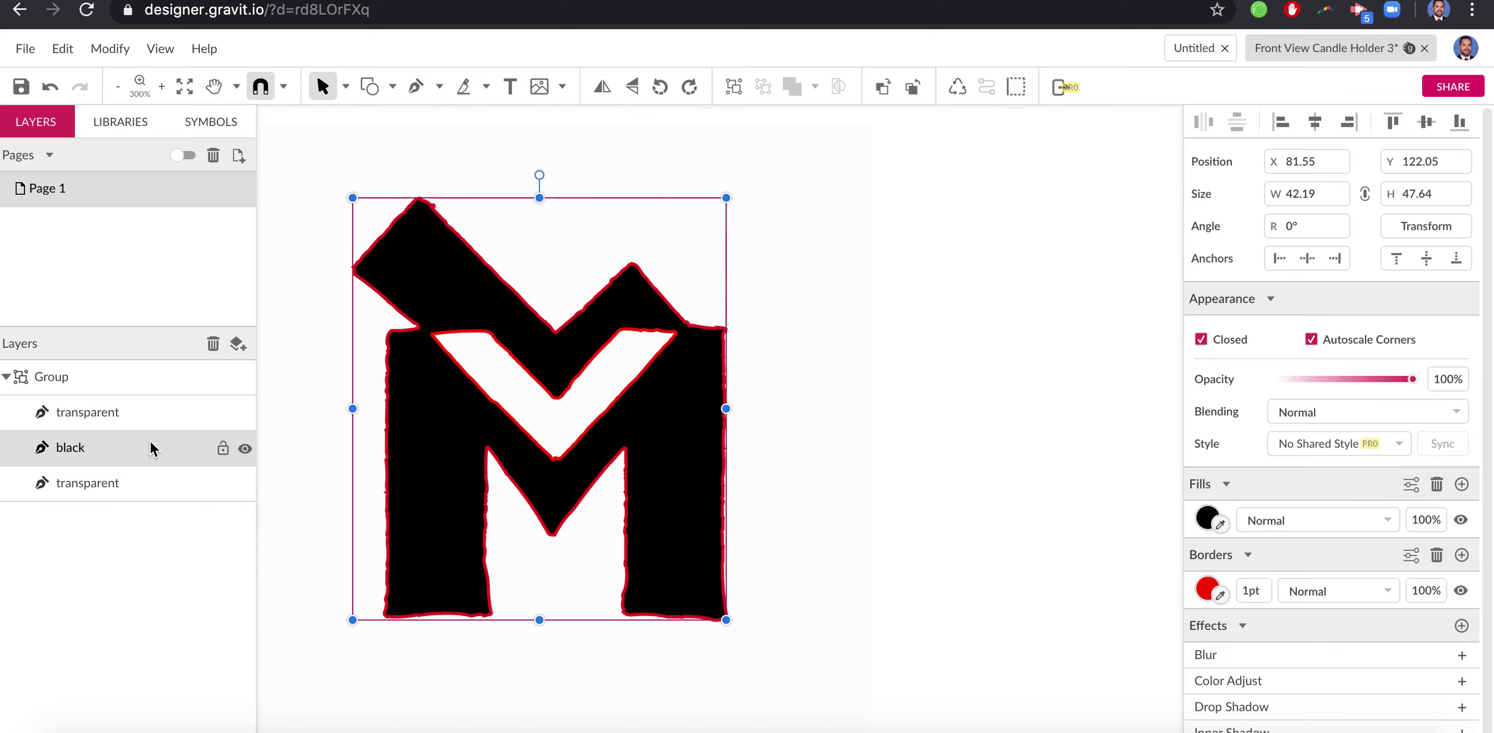
{"action": "left_click", "coordinate": [1207, 518]}
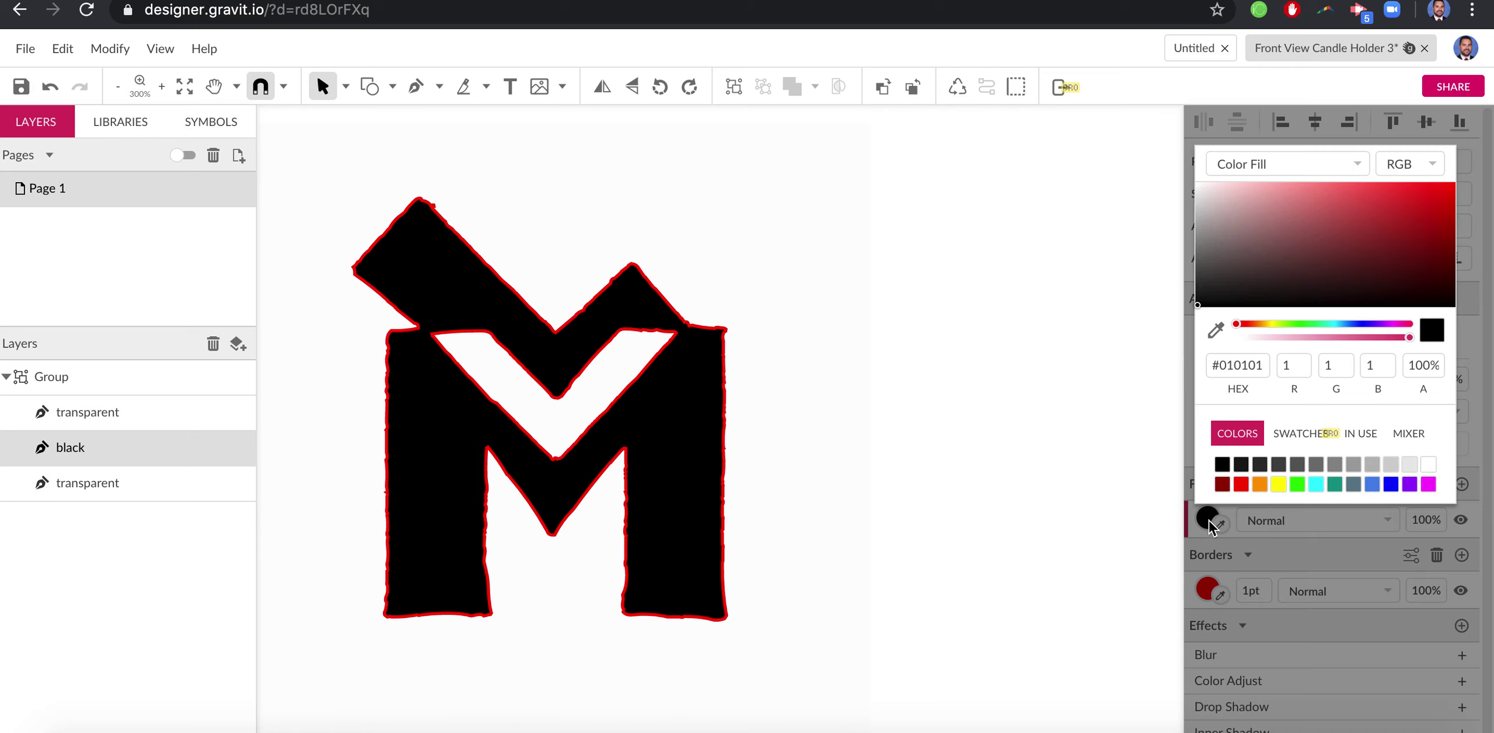
{"action": "left_click", "coordinate": [1432, 468]}
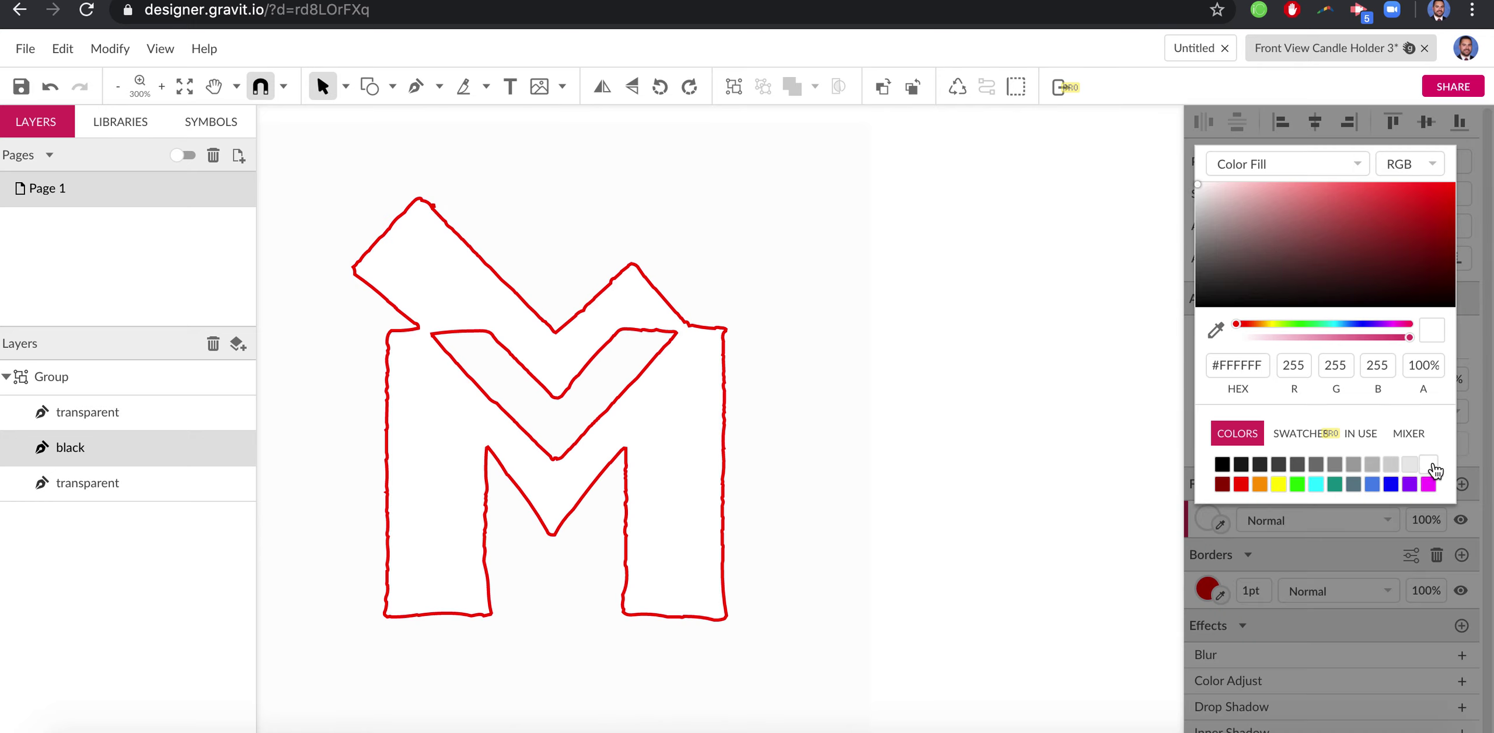
{"action": "left_click", "coordinate": [1072, 555]}
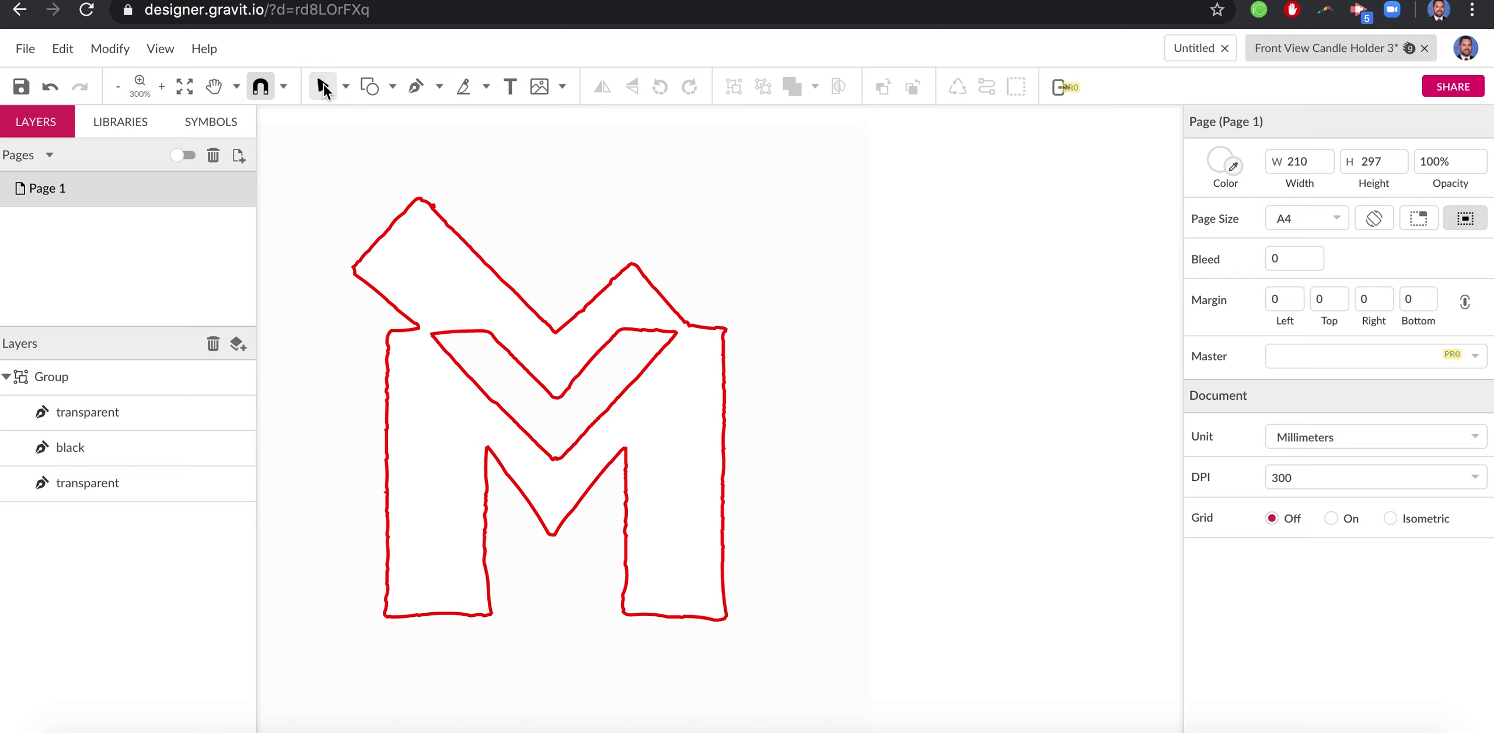
Inspect the logo group's shapes by selecting the inner V and the outer background square in turn
{"action": "left_click", "coordinate": [460, 357]}
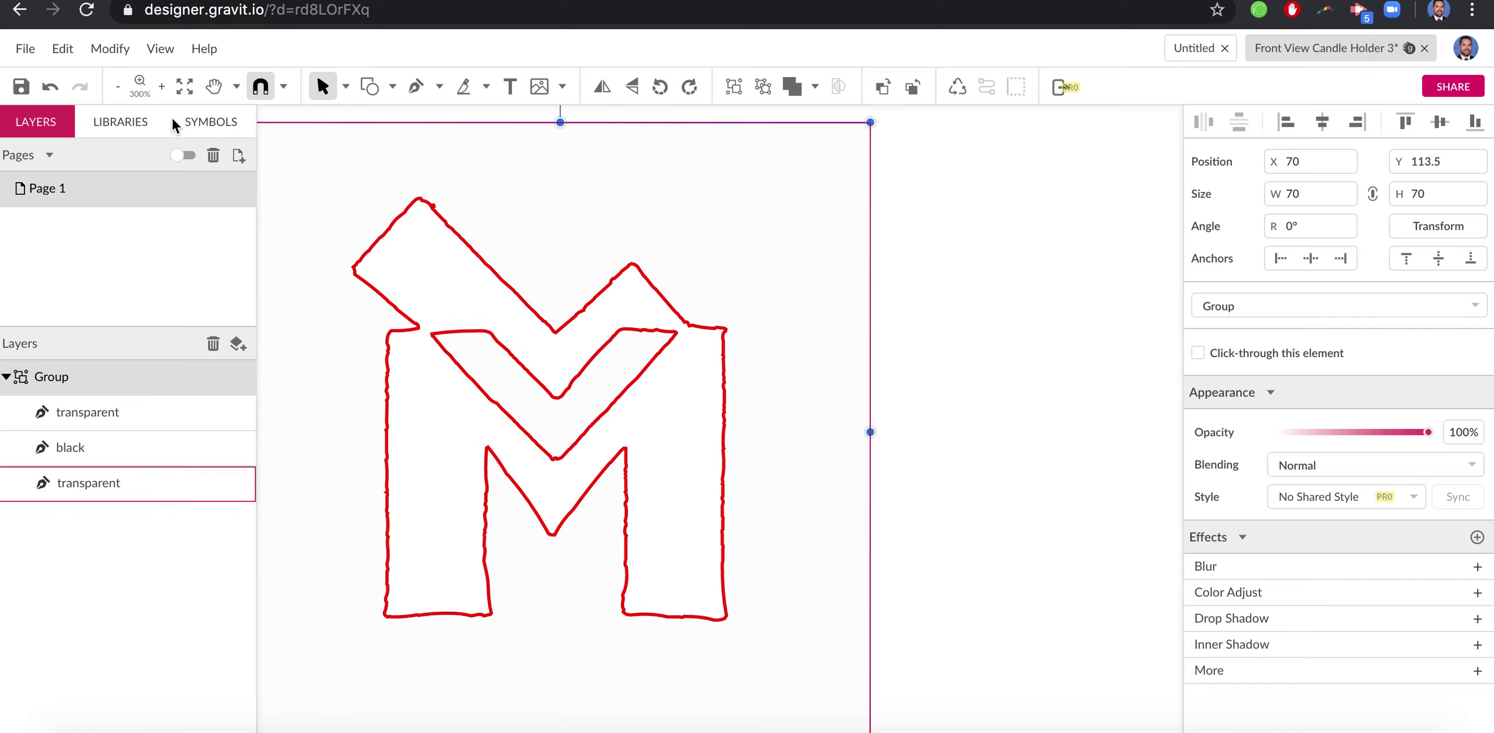
{"action": "left_click", "coordinate": [521, 363]}
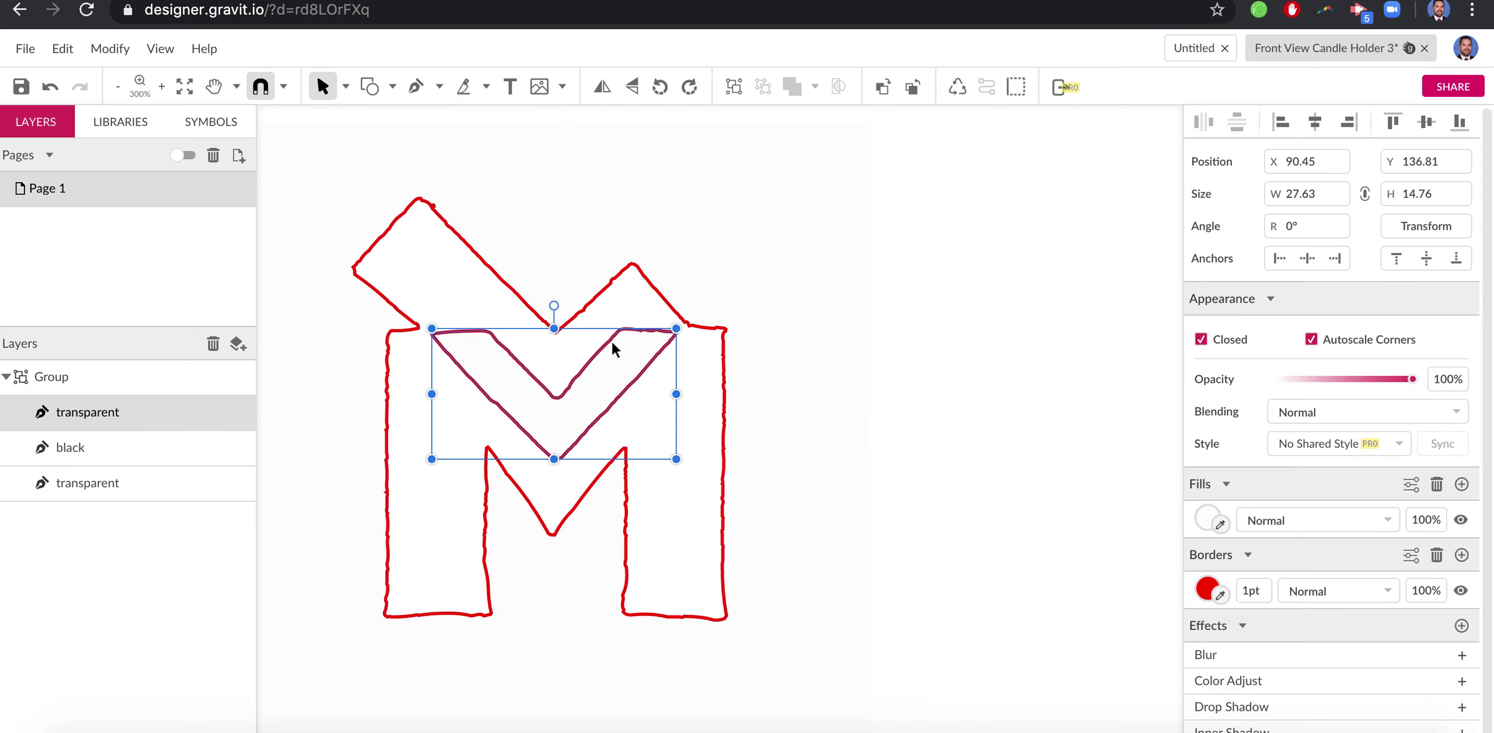
{"action": "left_click", "coordinate": [623, 310]}
{"action": "left_click", "coordinate": [837, 287]}
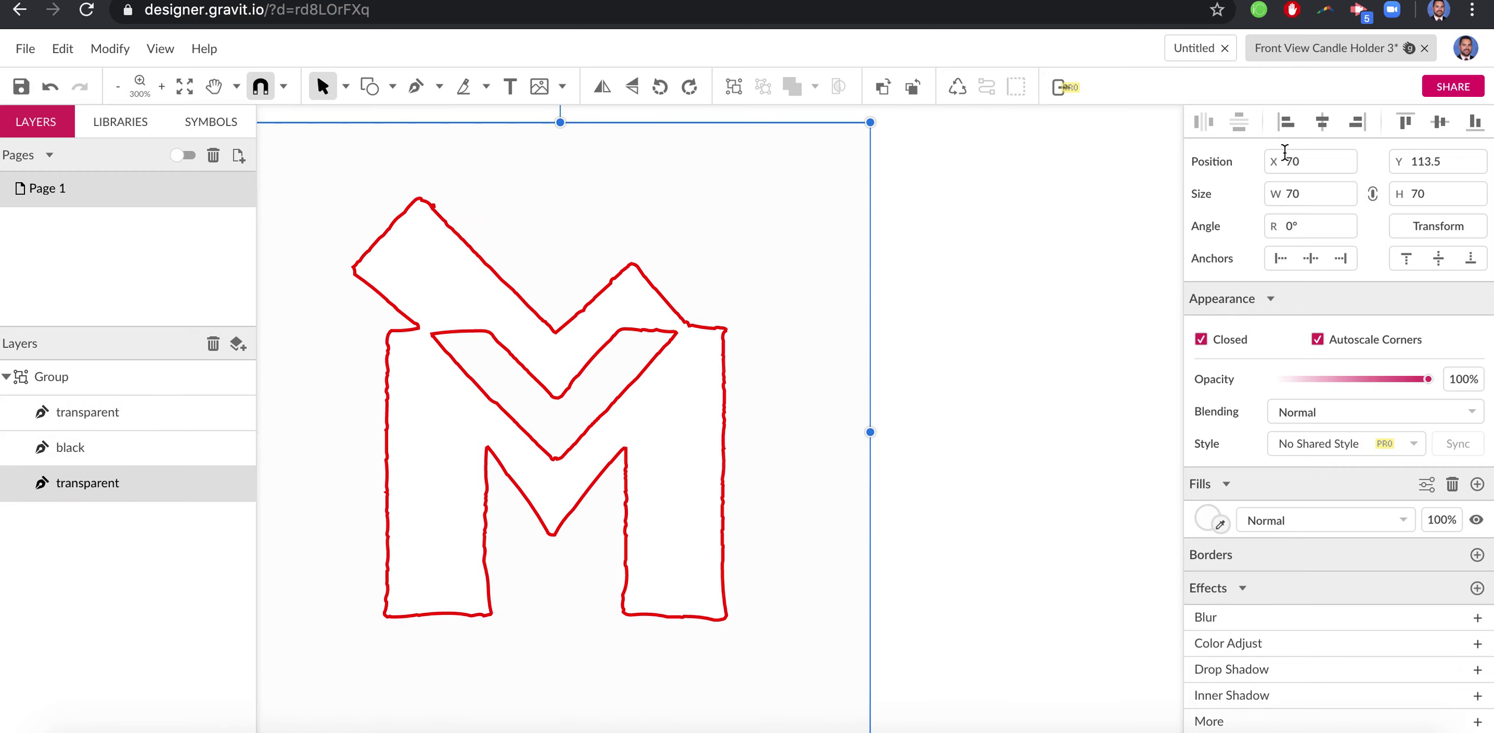
Set the page's background colour to light orange #F9CD8C
{"action": "left_click", "coordinate": [1134, 221]}
{"action": "left_click", "coordinate": [1236, 164]}
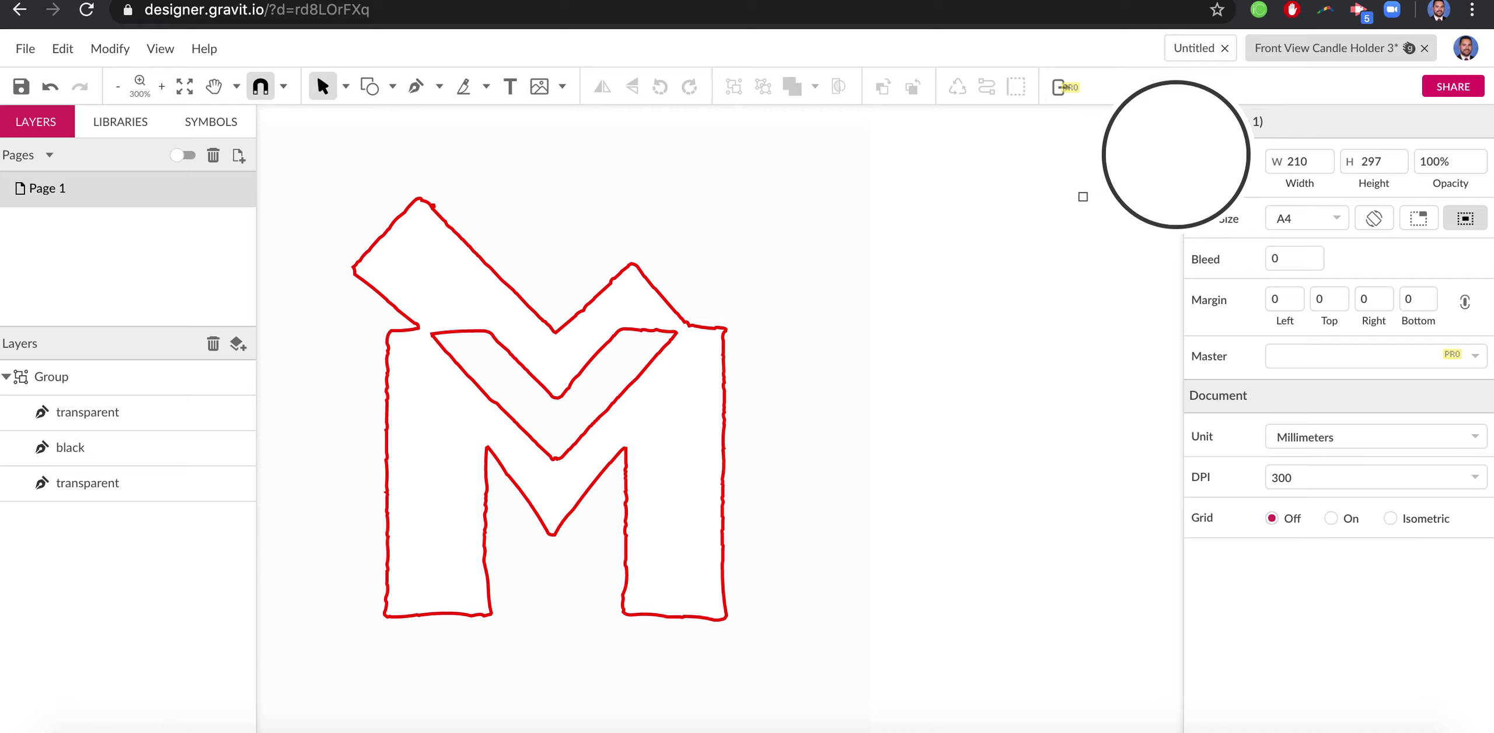
{"action": "left_click", "coordinate": [1208, 163]}
{"action": "left_click", "coordinate": [1208, 161]}
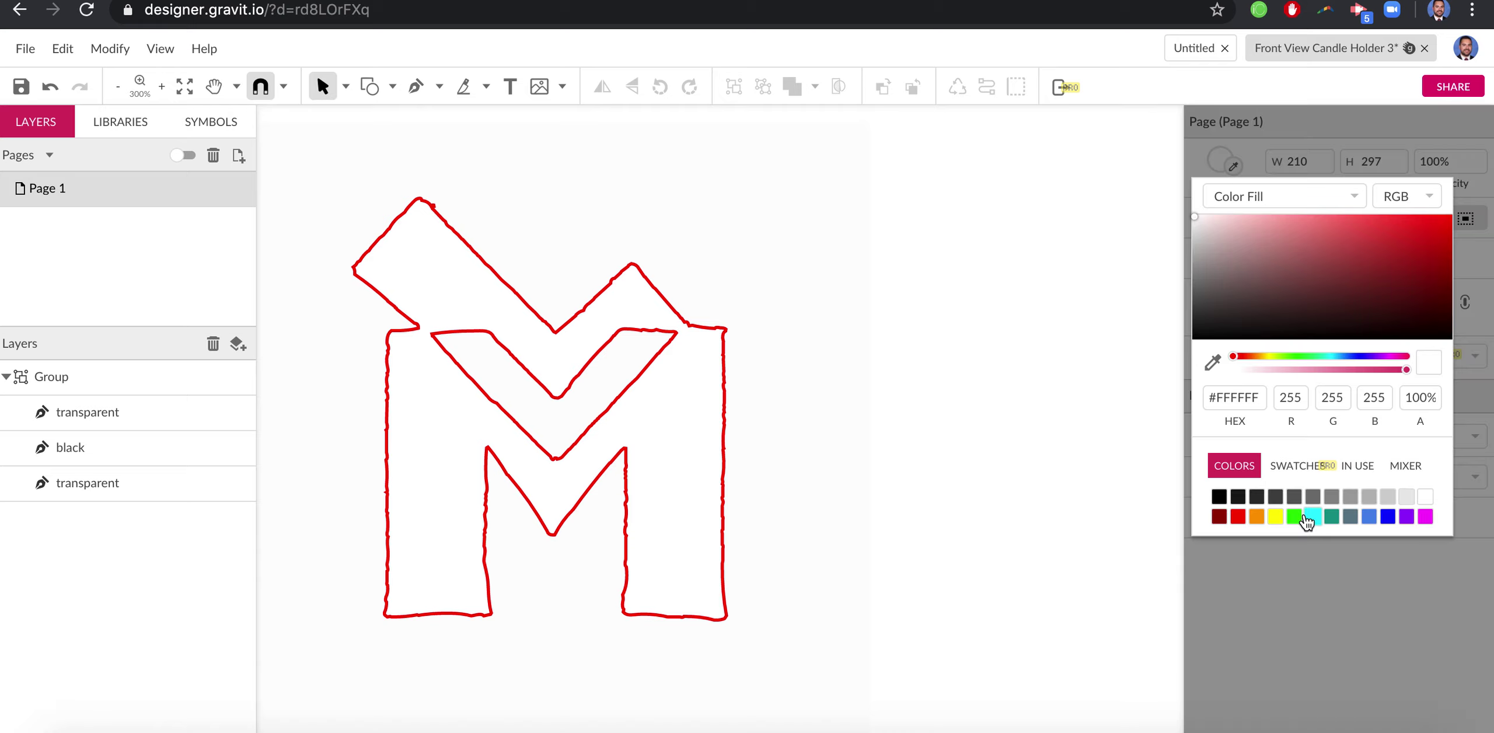
{"action": "left_click", "coordinate": [1257, 515]}
{"action": "mouse_move", "coordinate": [1275, 265]}
{"action": "left_mouse_down"}
{"action": "mouse_move", "coordinate": [1356, 227]}
{"action": "mouse_move", "coordinate": [1305, 217]}
{"action": "left_mouse_up"}
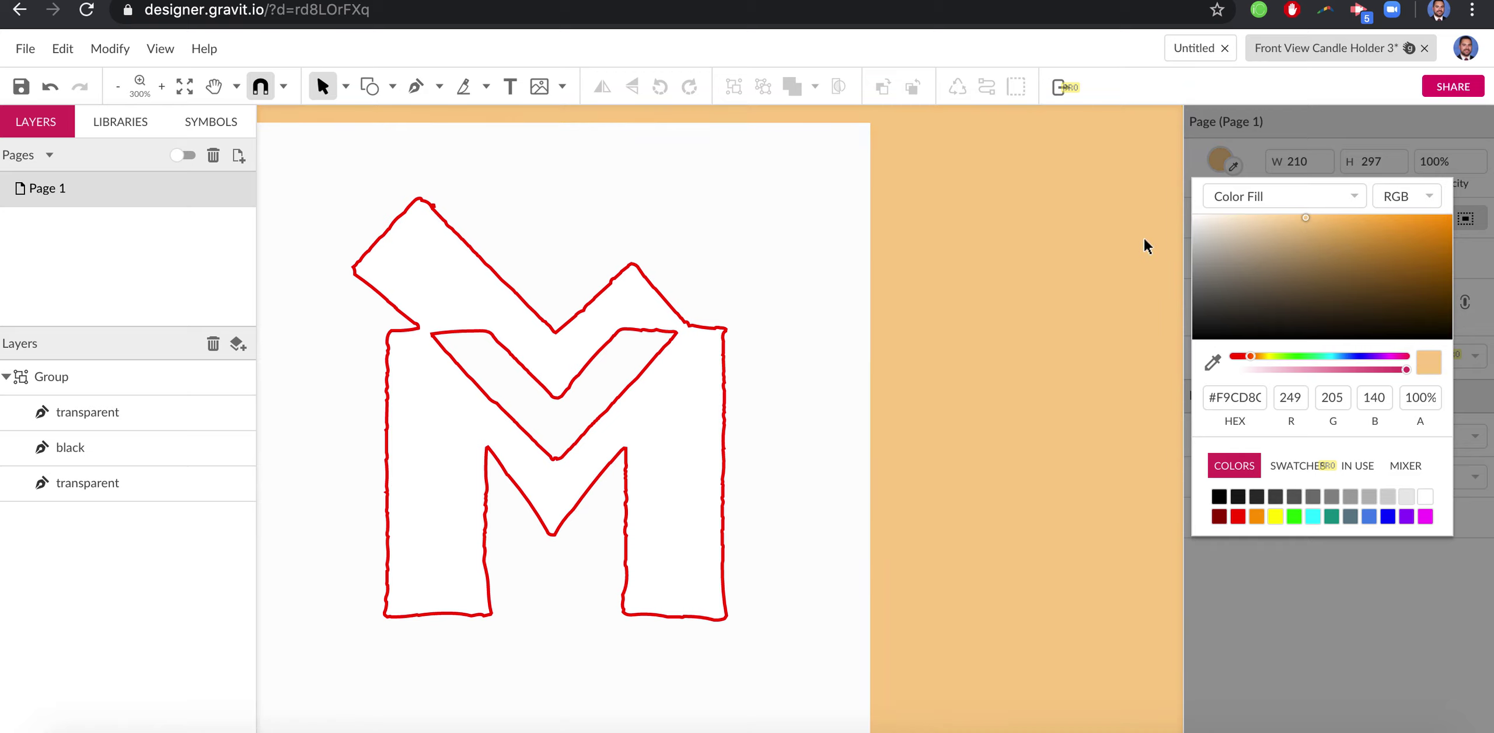
{"action": "left_click", "coordinate": [1143, 240]}
Hide the transparent background square behind the M in the logo group
{"action": "left_click", "coordinate": [749, 261]}
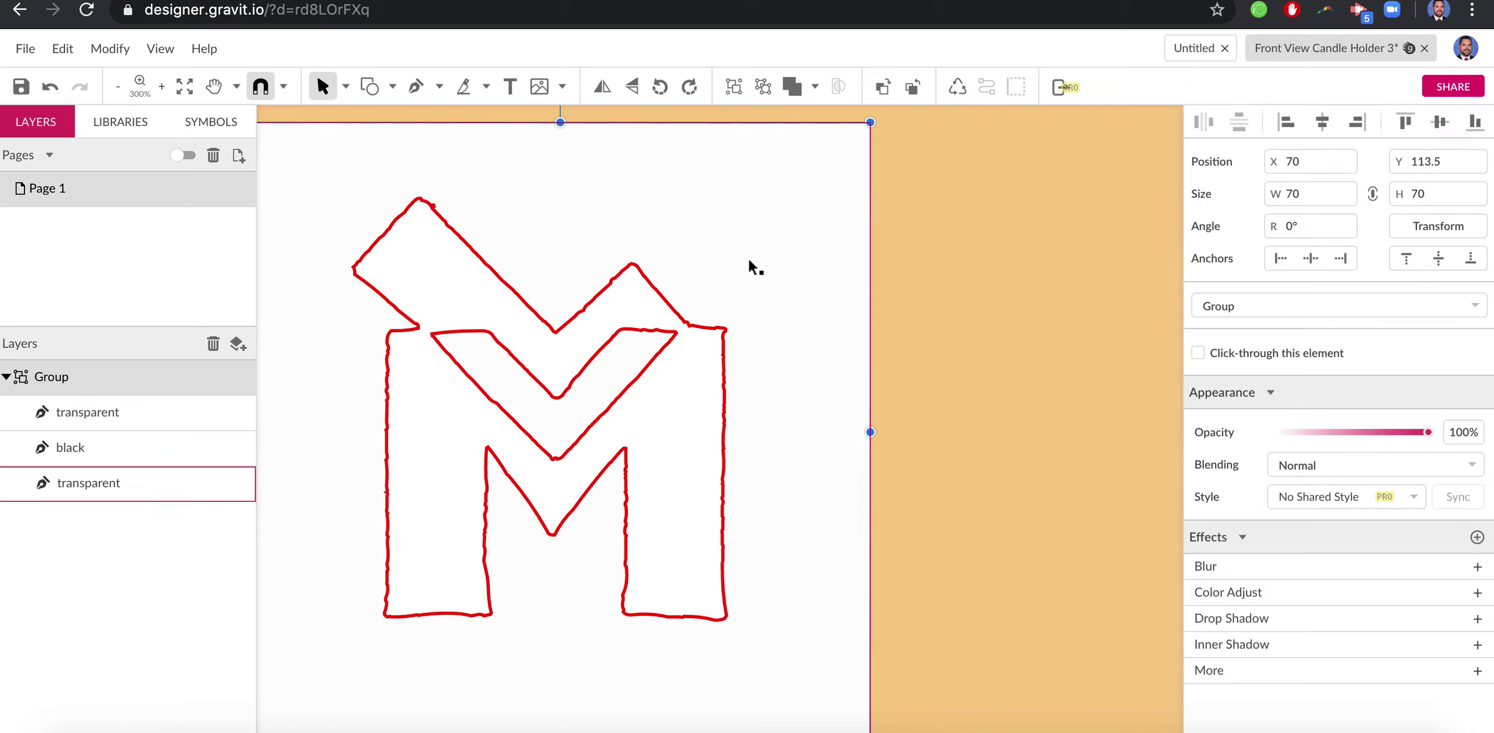
{"action": "double_click", "coordinate": [831, 332]}
{"action": "left_click", "coordinate": [243, 485]}
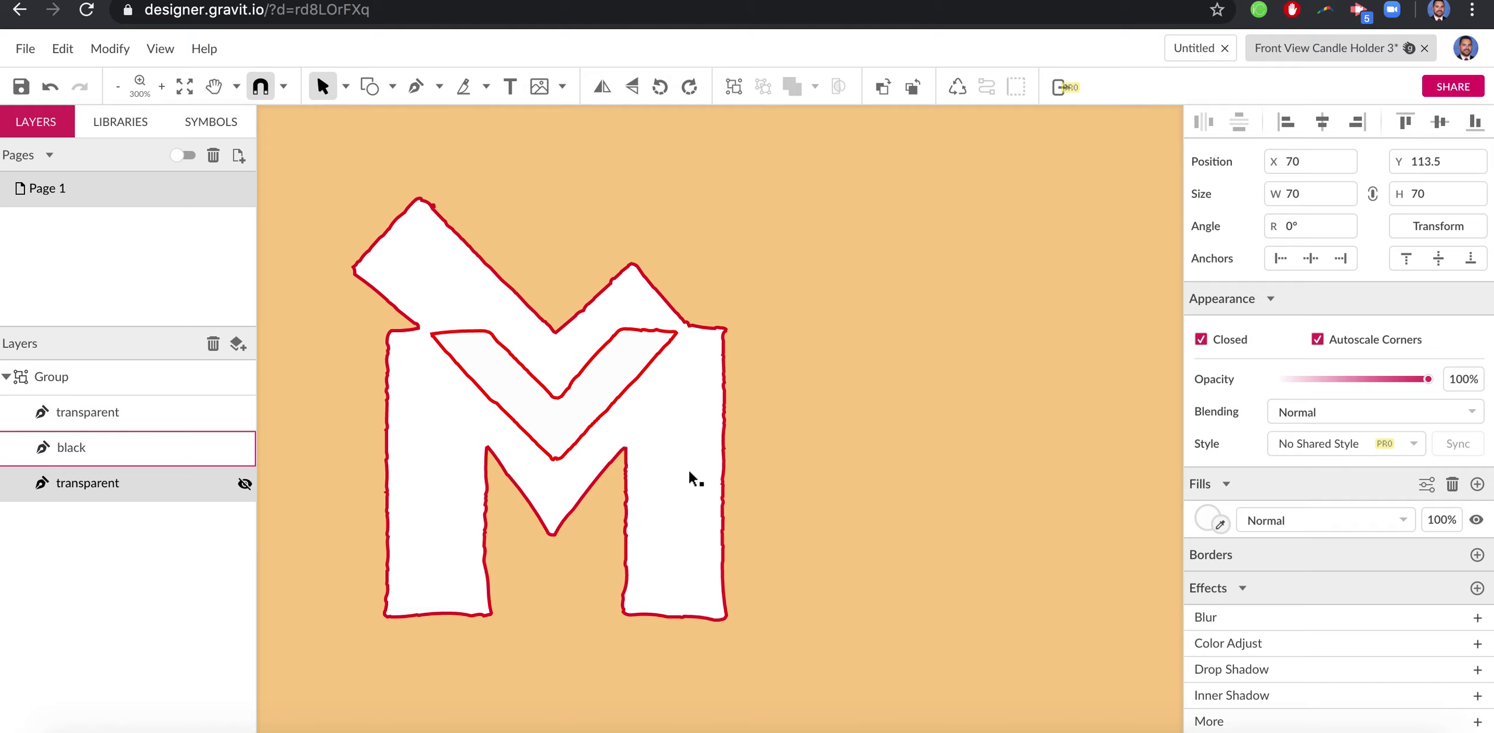
Examine the logo against the orange page and select its inner V shape
{"action": "scroll", "coordinate": [688, 471], "scroll_direction": "down", "scroll_amount": 10}
{"action": "scroll", "coordinate": [688, 475], "scroll_direction": "up", "scroll_amount": 3}
{"action": "scroll", "coordinate": [688, 477], "scroll_direction": "up", "scroll_amount": 5}
{"action": "scroll", "coordinate": [688, 477], "scroll_direction": "down", "scroll_amount": 4}
{"action": "scroll", "coordinate": [688, 476], "scroll_direction": "up", "scroll_amount": 1}
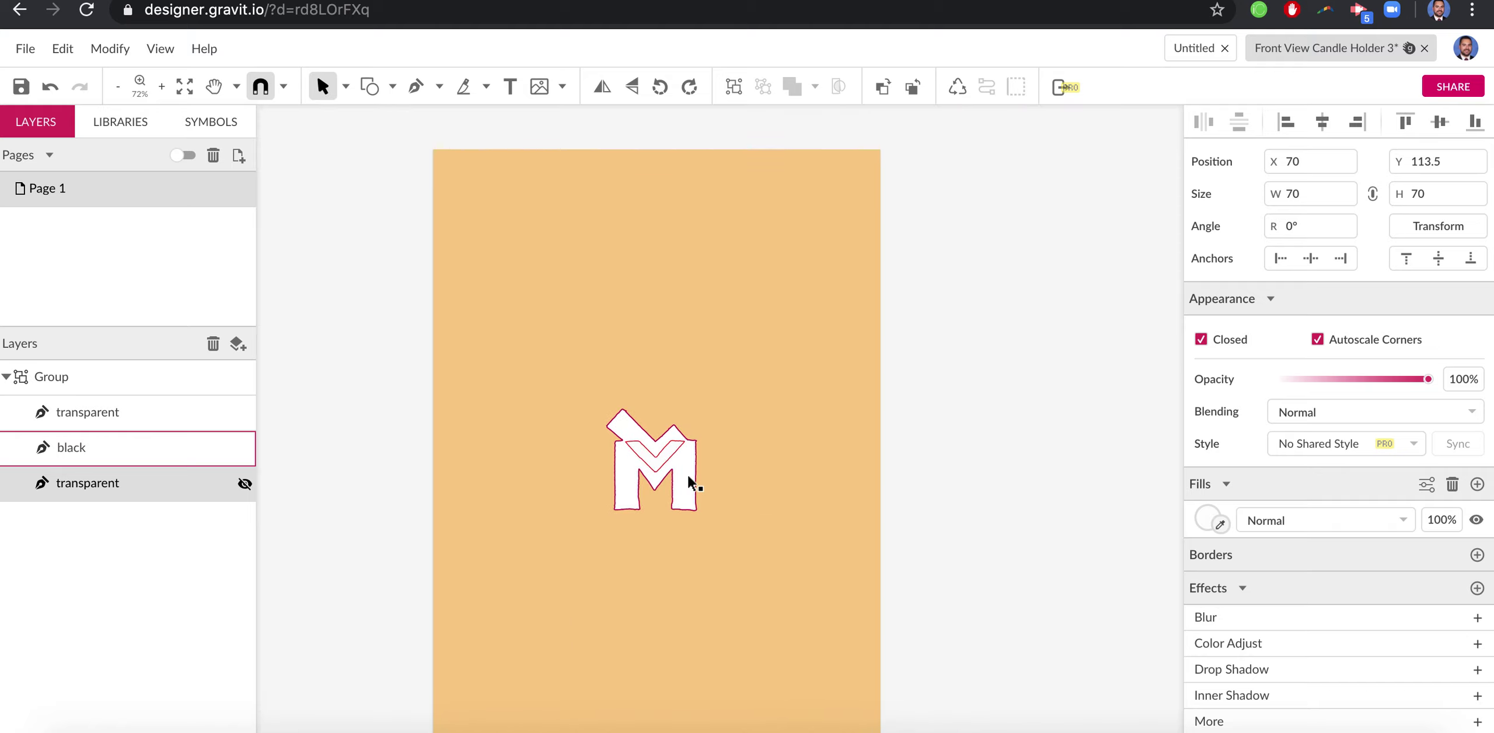
{"action": "left_click", "coordinate": [673, 450]}
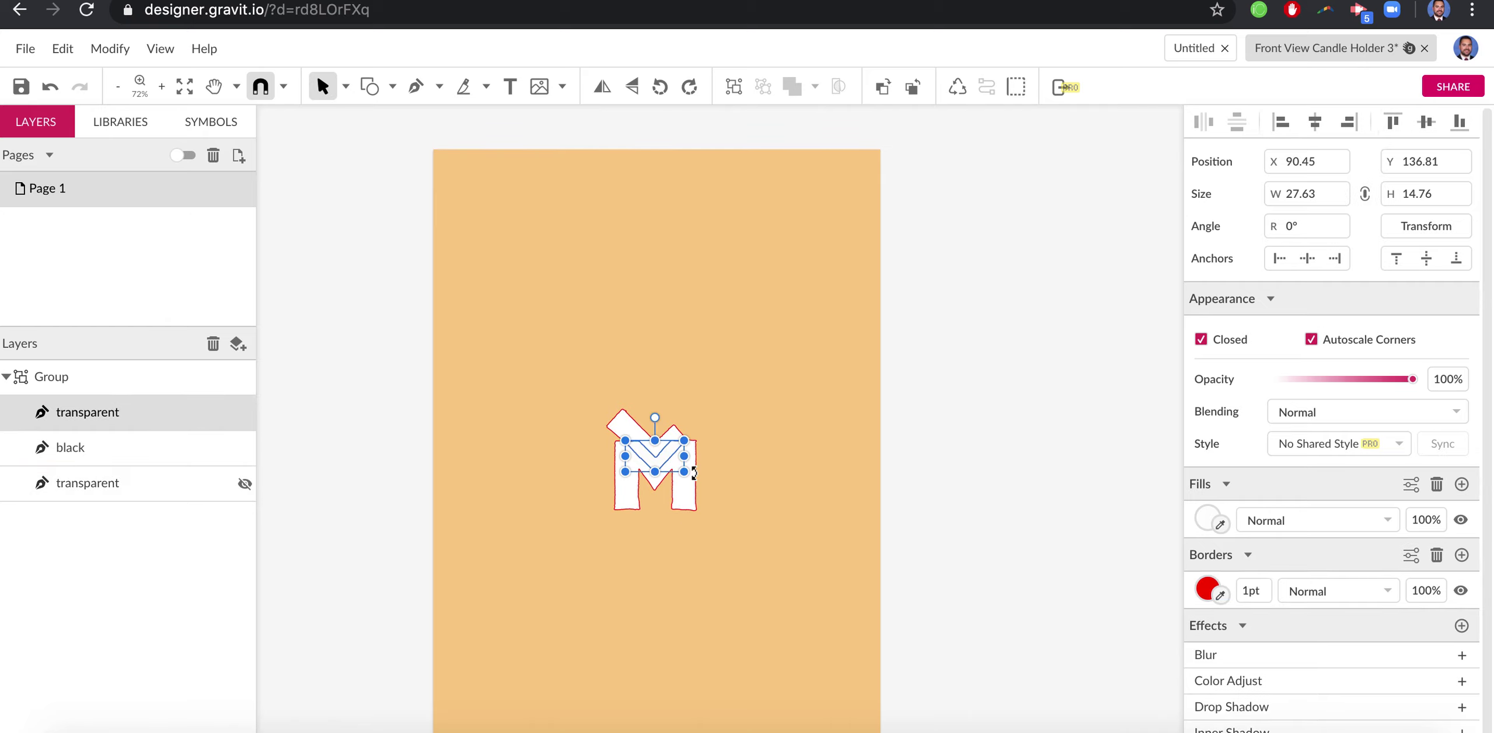
{"action": "scroll", "coordinate": [694, 473], "scroll_direction": "up", "scroll_amount": 5}
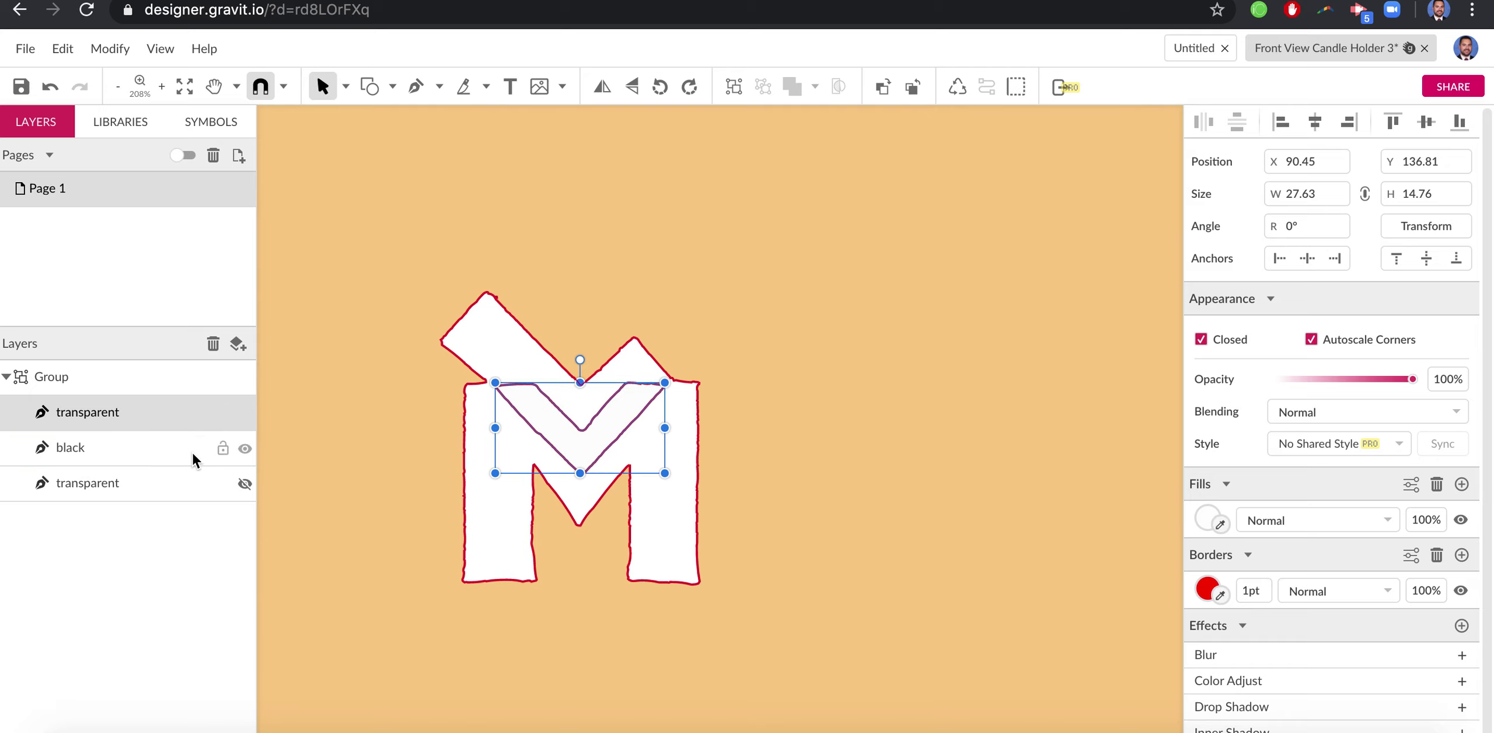
Change the fill of the M shape to black #000000
{"action": "left_click", "coordinate": [175, 448]}
{"action": "left_click", "coordinate": [1207, 518]}
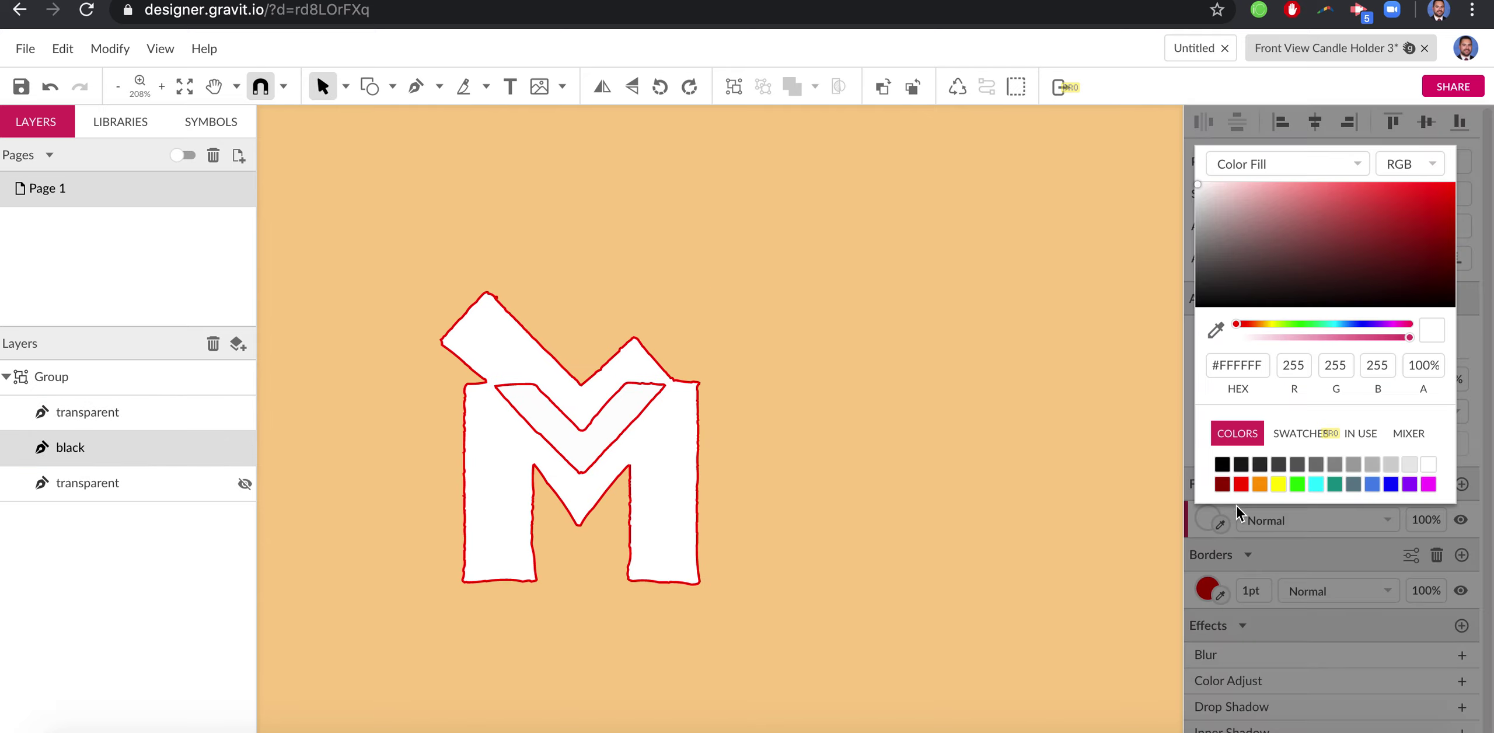
{"action": "left_click", "coordinate": [1224, 465]}
{"action": "left_click", "coordinate": [930, 491]}
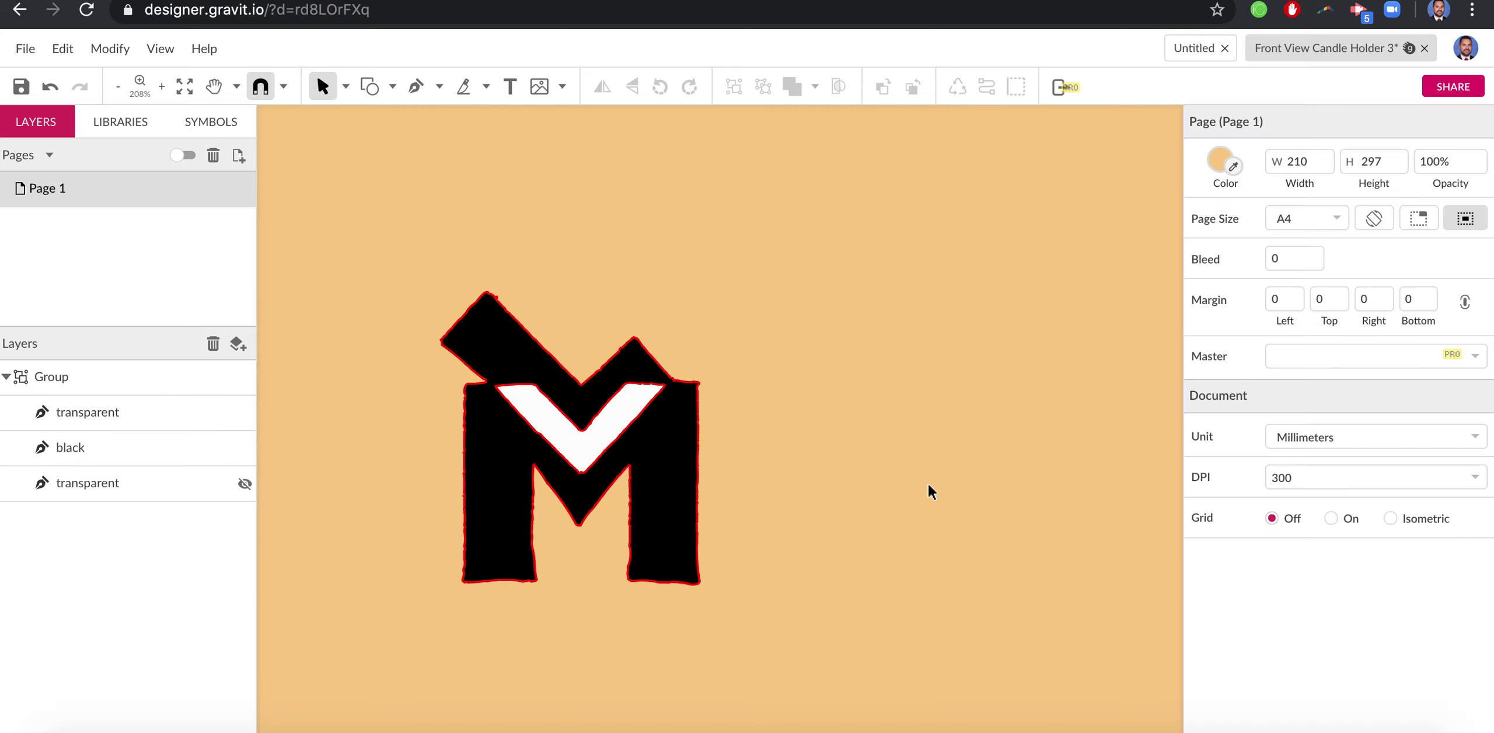
{"action": "scroll", "coordinate": [929, 492], "scroll_direction": "down", "scroll_amount": 5}
{"action": "scroll", "coordinate": [929, 492], "scroll_direction": "up", "scroll_amount": 5}
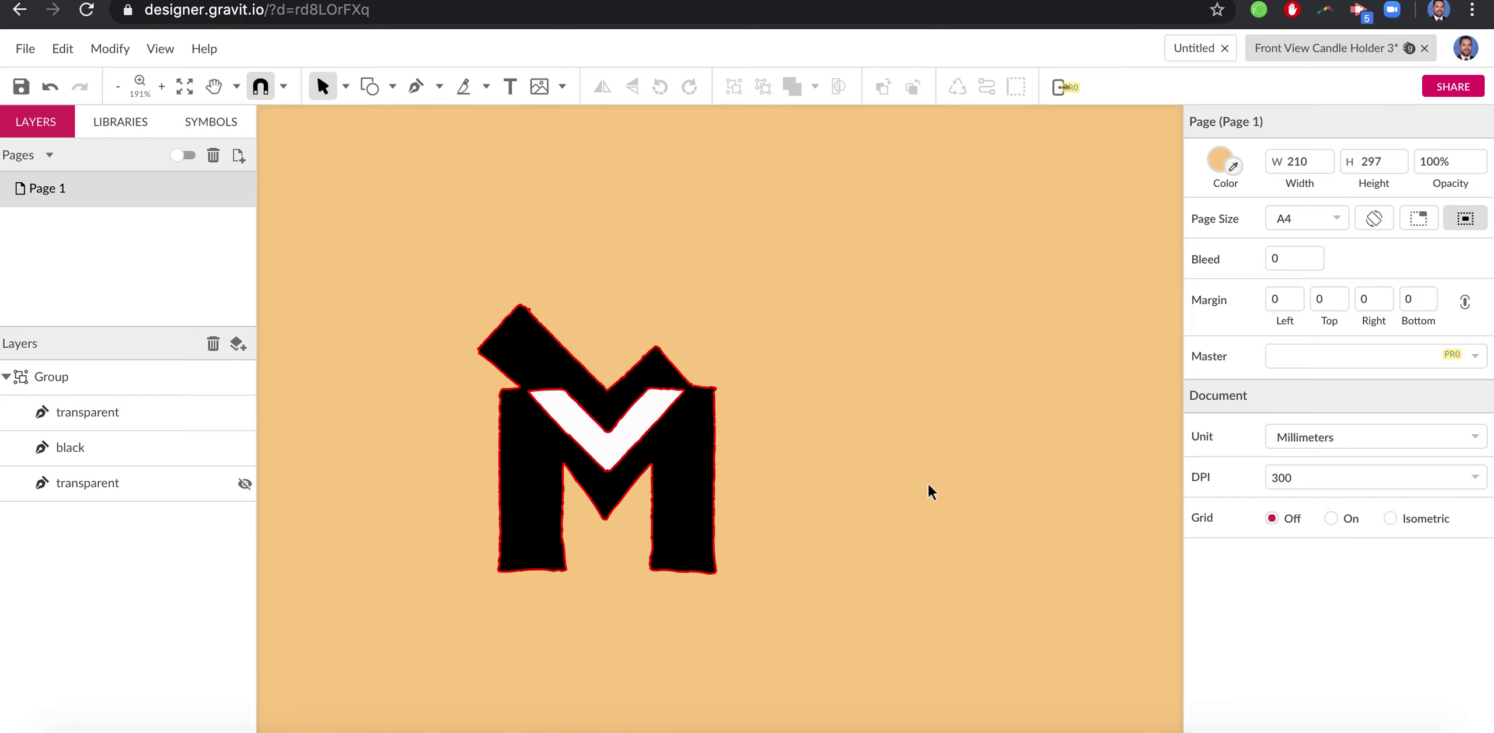
Hide the inner V shape in the logo group and undo the hiding
{"action": "left_click", "coordinate": [612, 421]}
{"action": "left_click", "coordinate": [796, 447]}
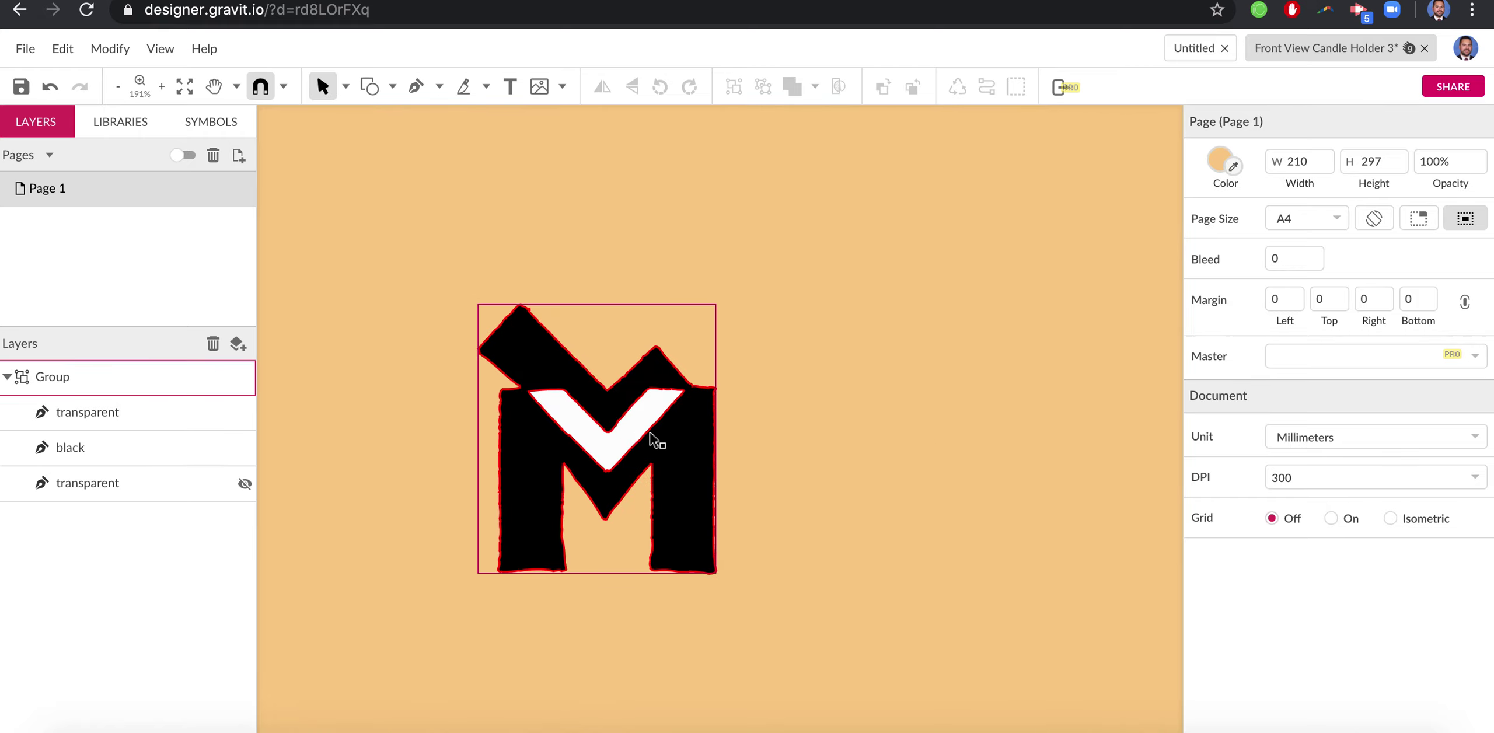
{"action": "left_click", "coordinate": [646, 417]}
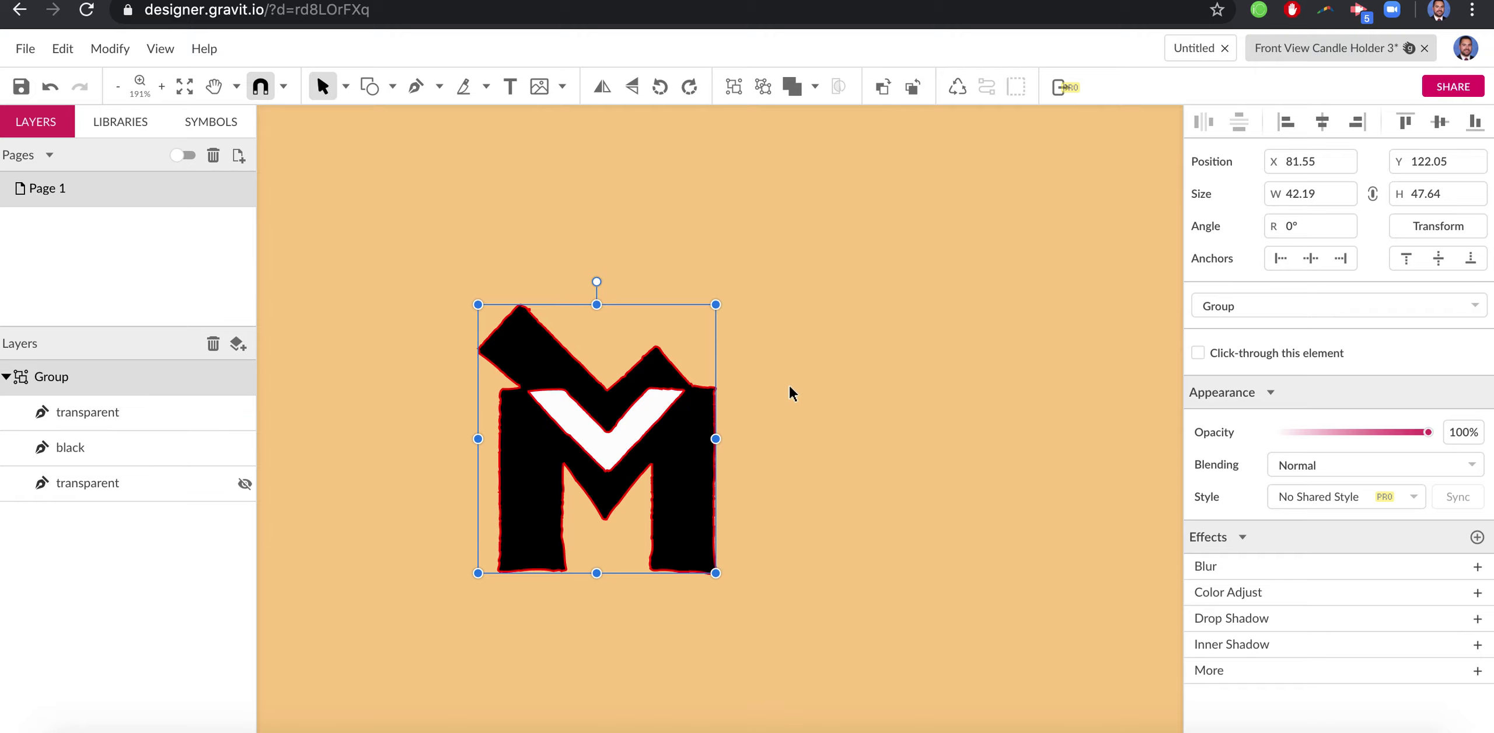
{"action": "scroll", "coordinate": [599, 399], "scroll_direction": "up", "scroll_amount": 5}
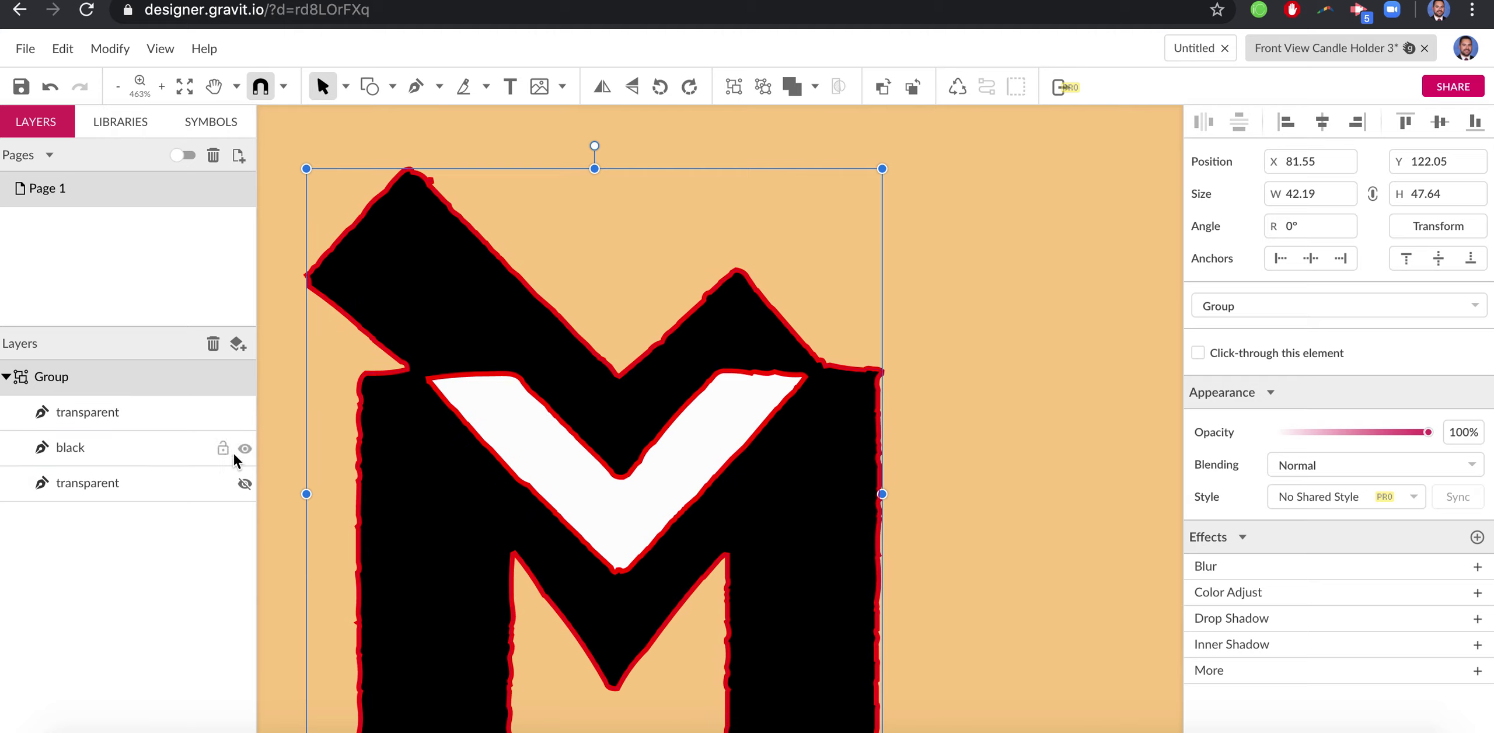
{"action": "left_click", "coordinate": [244, 414]}
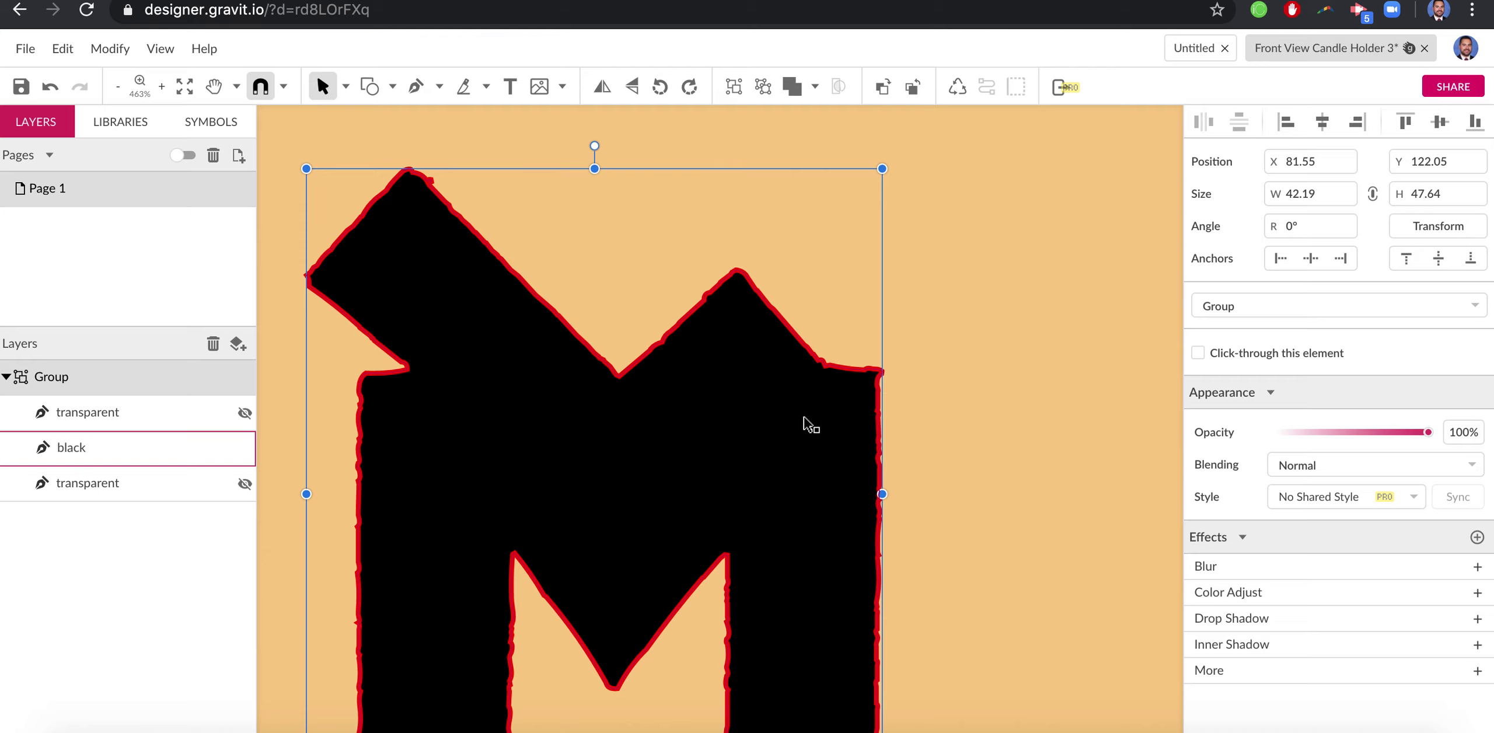
{"action": "scroll", "coordinate": [808, 425], "scroll_direction": "down", "scroll_amount": 5}
{"action": "scroll", "coordinate": [808, 425], "scroll_direction": "up", "scroll_amount": 3}
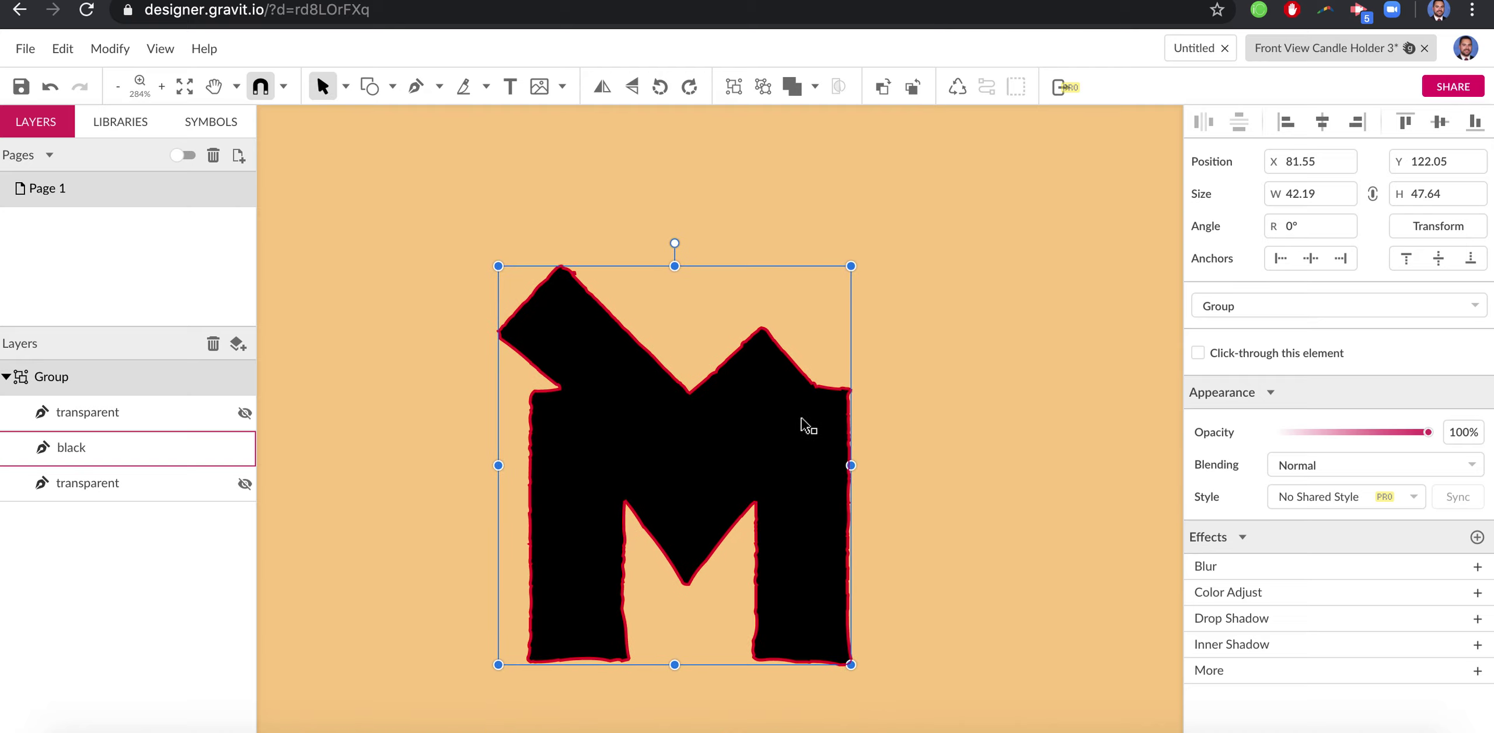
{"action": "key", "text": "ctrl+z"}
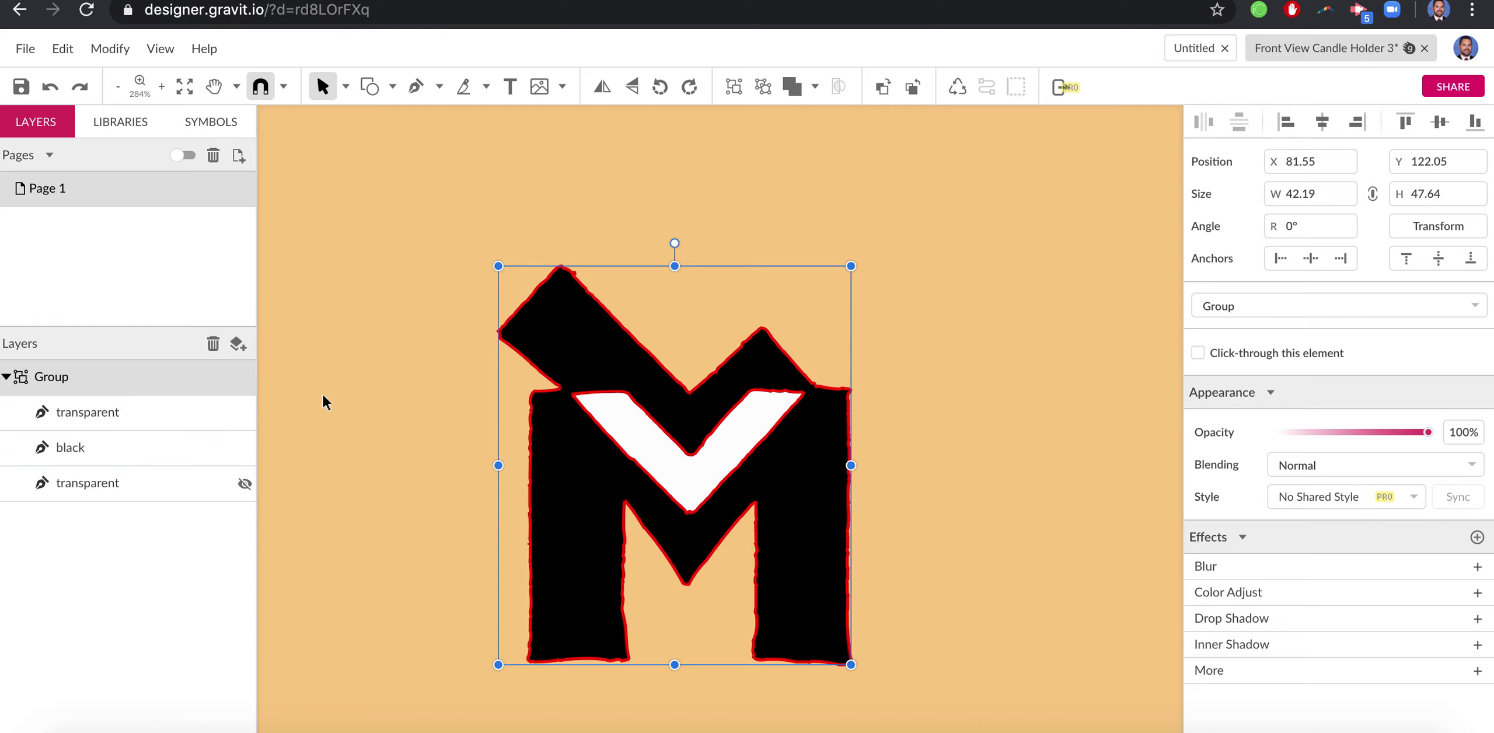
Enlarge the inner V shape to about 34.5 x 18.4 mm and reposition it over the upper part of the M
{"action": "left_click", "coordinate": [150, 424]}
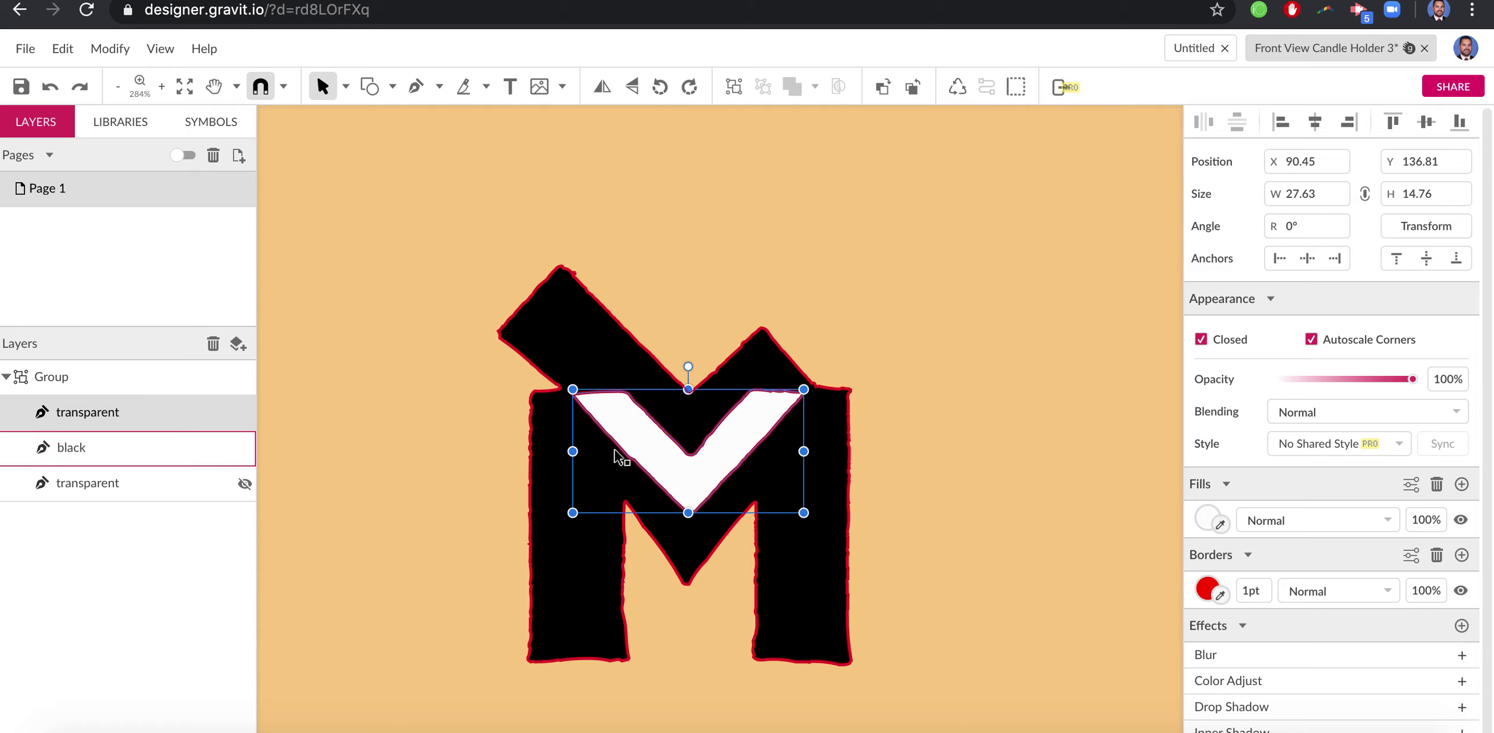
{"action": "left_click_drag", "start_coordinate": [571, 388], "coordinate": [517, 362]}
{"action": "left_click_drag", "start_coordinate": [642, 426], "coordinate": [674, 464]}
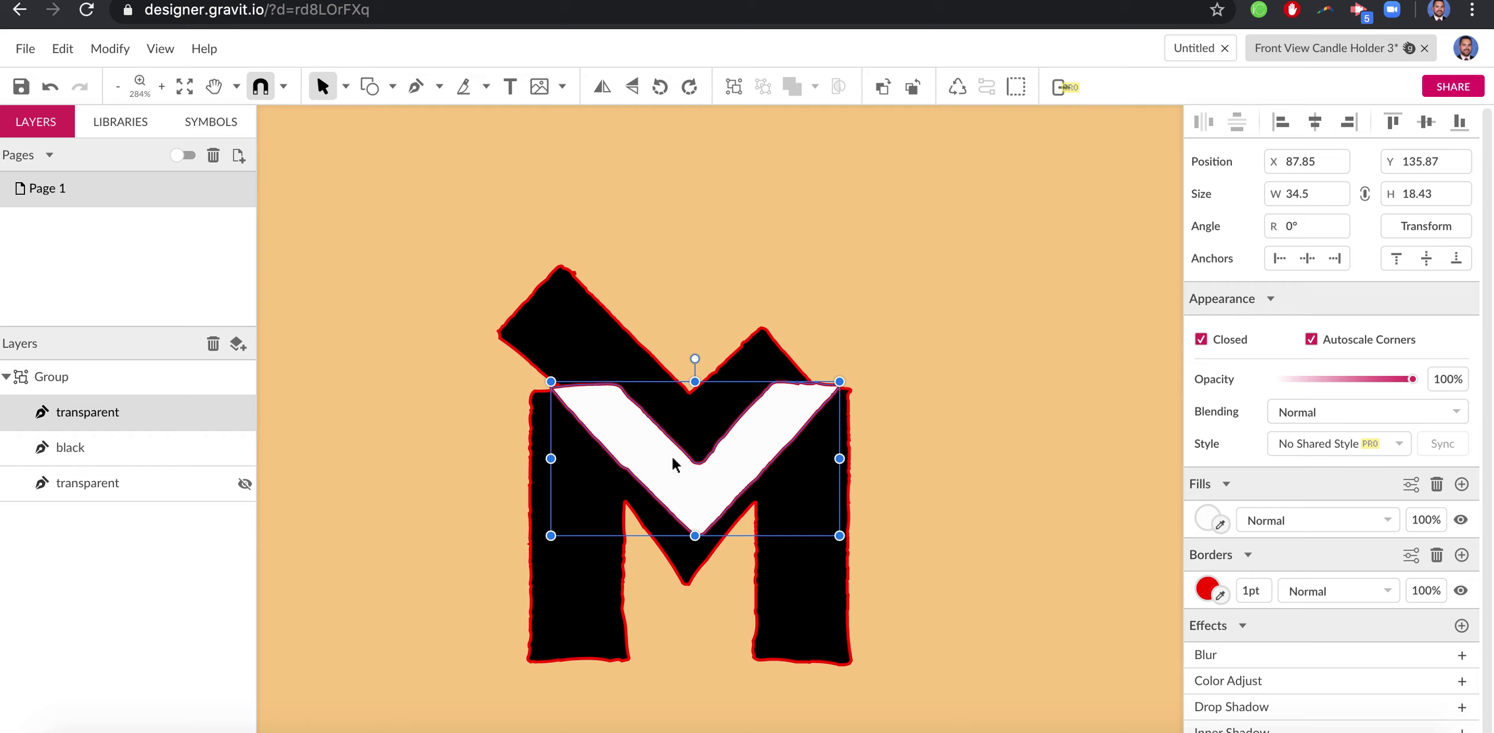
{"action": "left_click", "coordinate": [978, 491]}
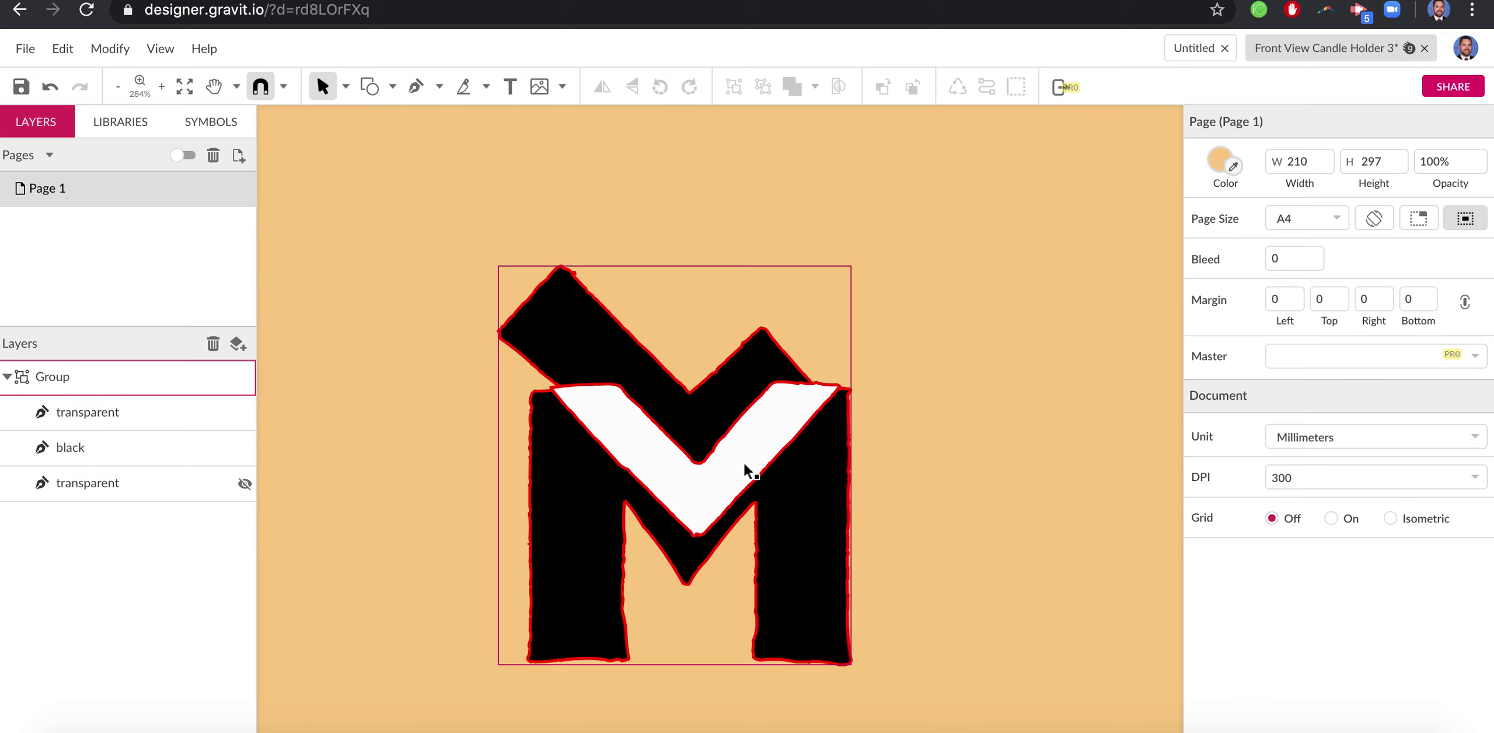
{"action": "left_click", "coordinate": [718, 467]}
{"action": "left_click", "coordinate": [706, 455]}
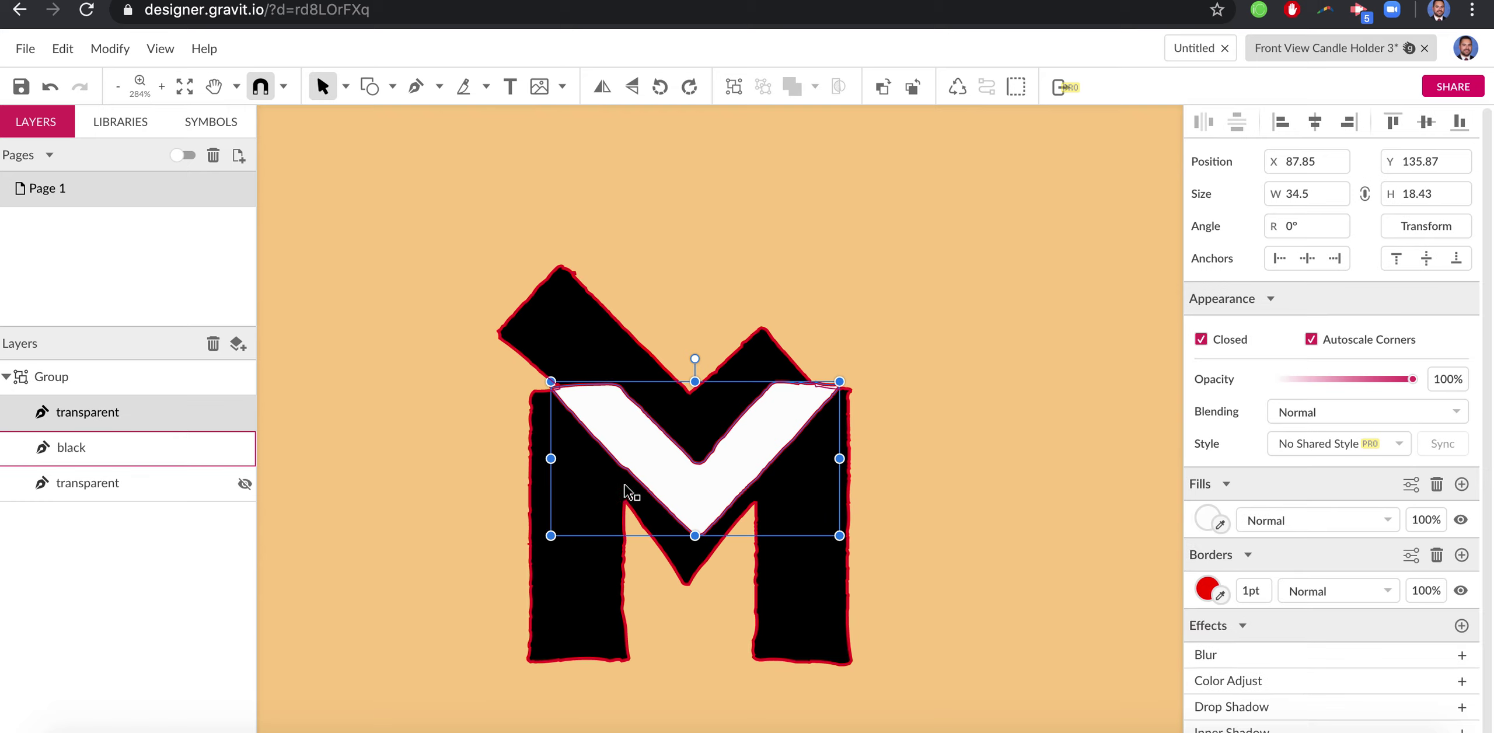
Fill the inner V shape with the page's light orange by sampling the background colour
{"action": "left_click", "coordinate": [1207, 520]}
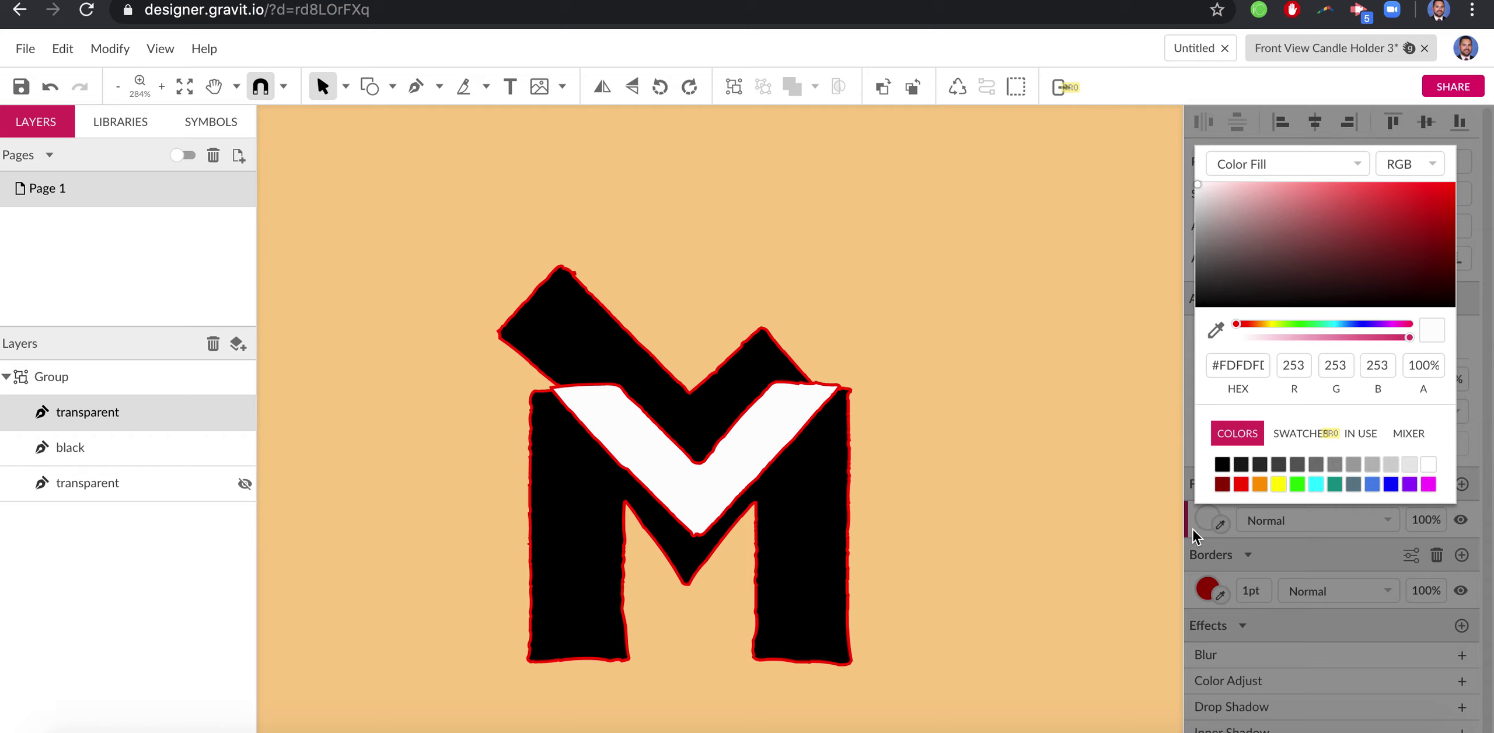
{"action": "left_click", "coordinate": [1213, 525]}
{"action": "left_click", "coordinate": [1221, 525]}
{"action": "left_click", "coordinate": [920, 476]}
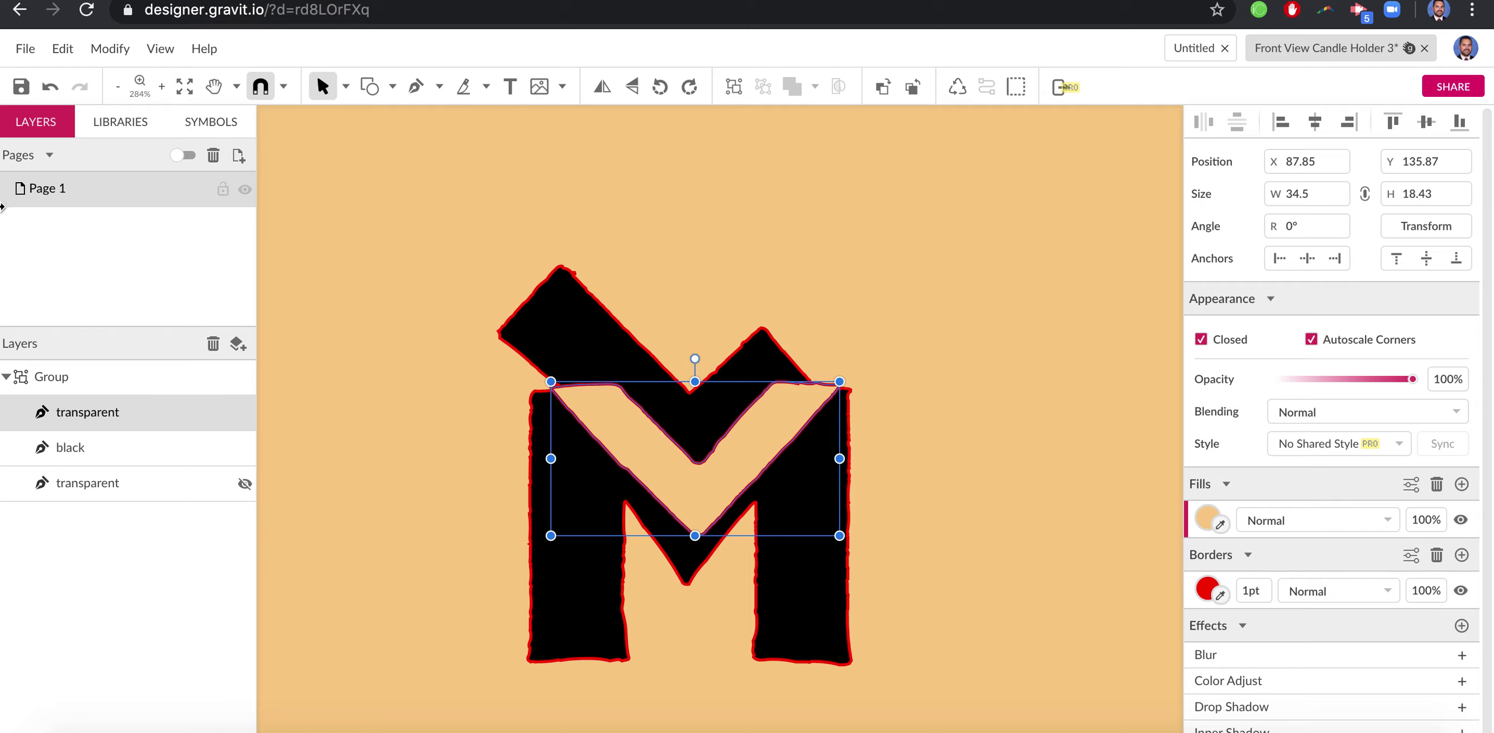
{"action": "left_click", "coordinate": [846, 316]}
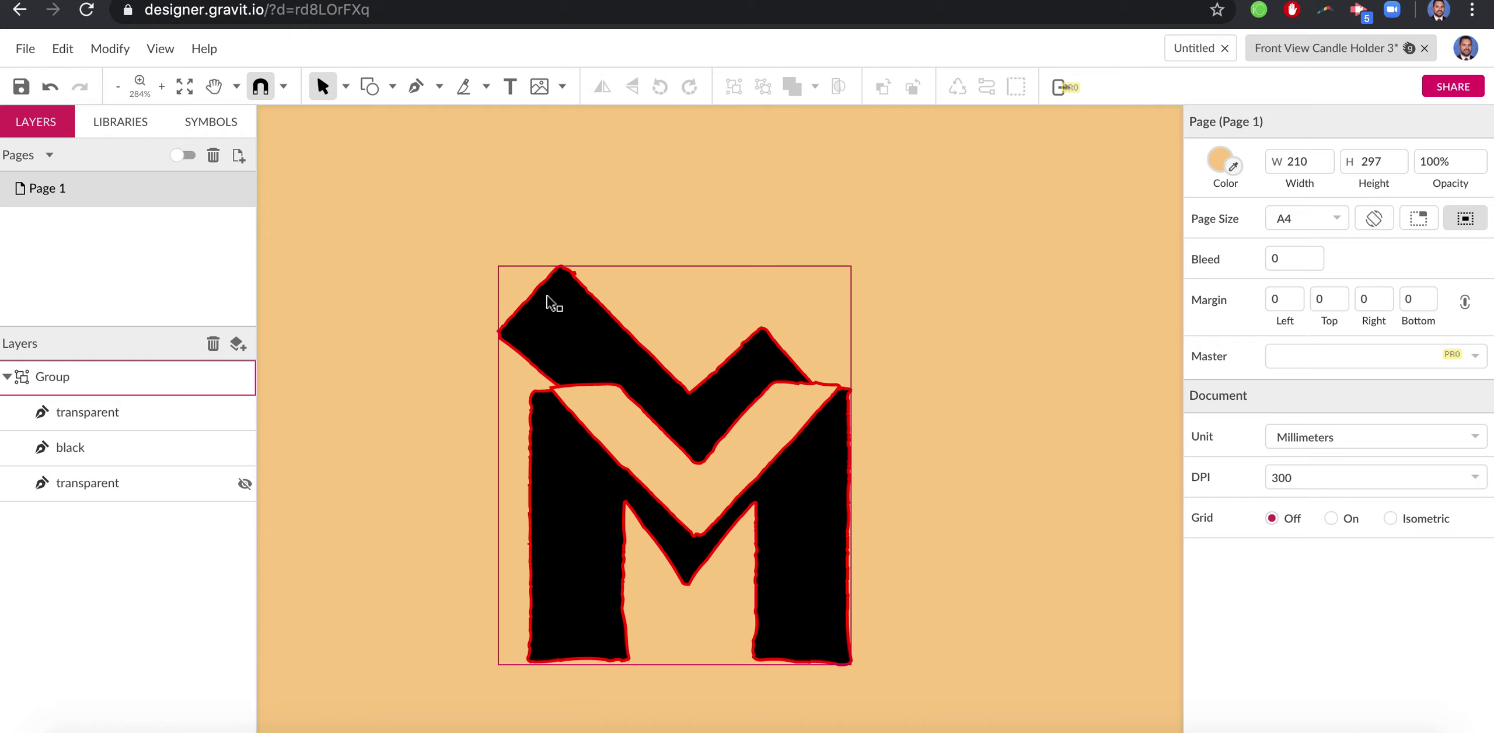
Shift the logo group slightly, and undo this move together with the inner V's recolouring, repositioning and enlargement
{"action": "left_click_drag", "start_coordinate": [686, 474], "coordinate": [671, 462]}
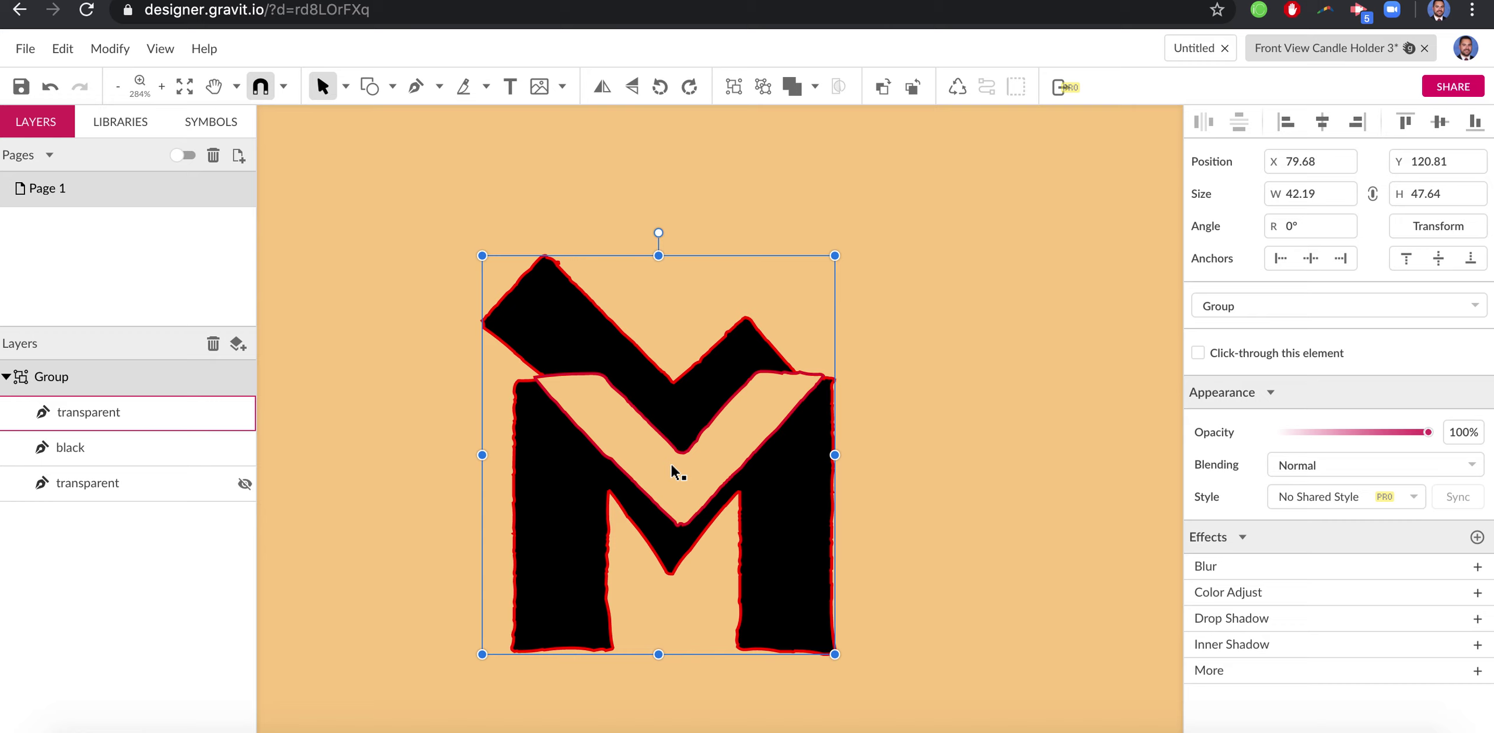
{"action": "key", "text": "ctrl+z"}
{"action": "key", "text": "ctrl+z"}
{"action": "key", "text": "ctrl+z"}
{"action": "key", "text": "ctrl+z"}
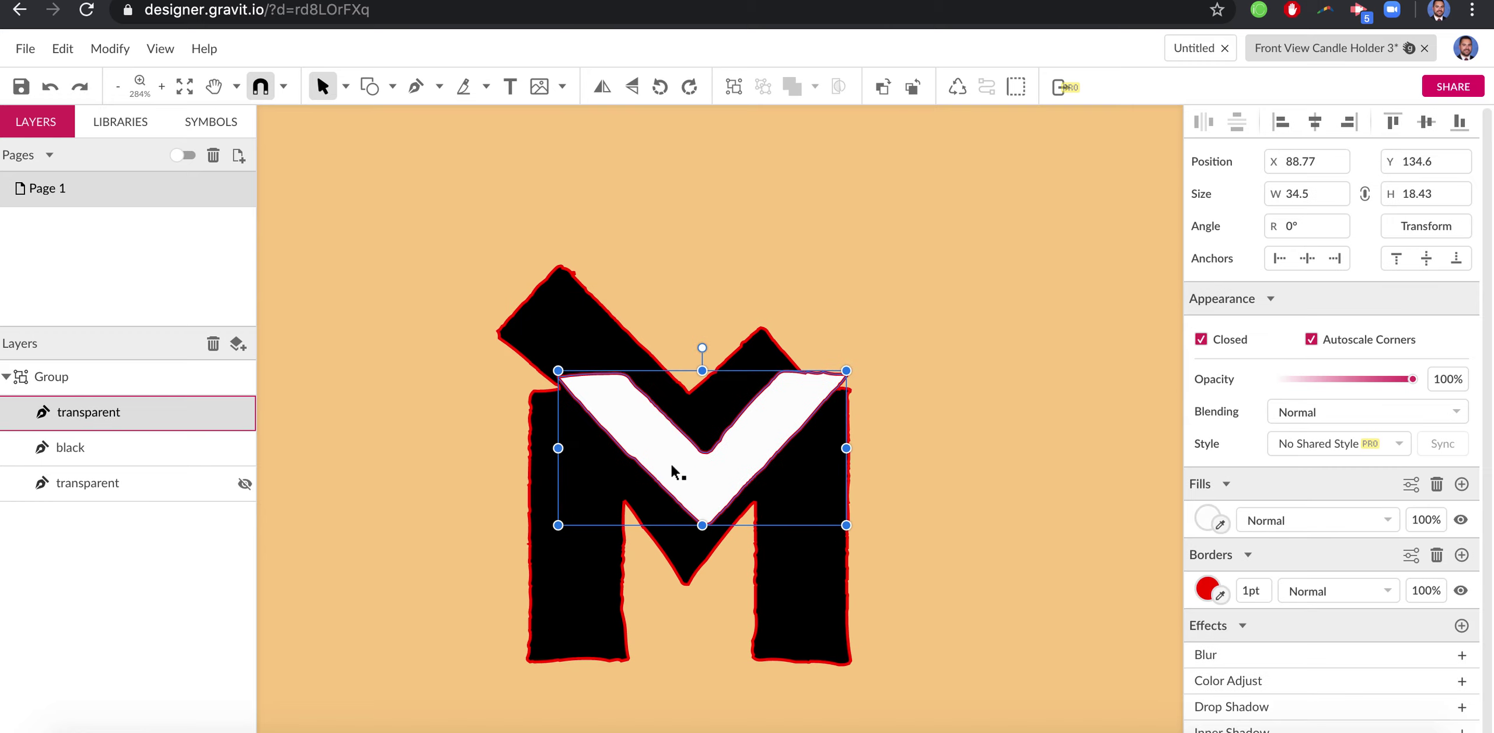
{"action": "key", "text": "ctrl+z"}
{"action": "key", "text": "ctrl+z"}
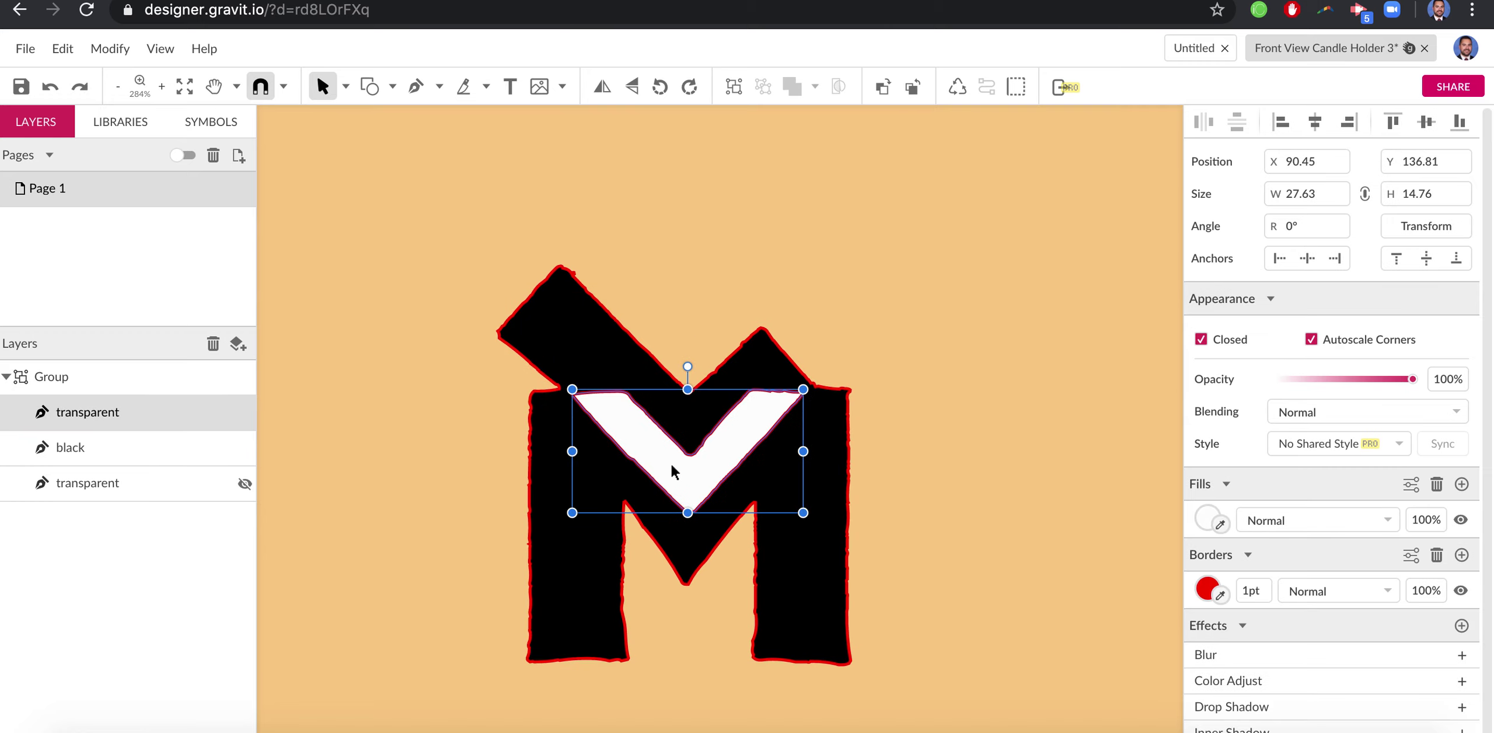
Delete the inner V shape from the logo group
{"action": "mouse_move", "coordinate": [734, 450]}
{"action": "left_mouse_down"}
{"action": "mouse_move", "coordinate": [753, 440]}
{"action": "mouse_move", "coordinate": [728, 448]}
{"action": "left_mouse_up"}
{"action": "key", "text": "Delete"}
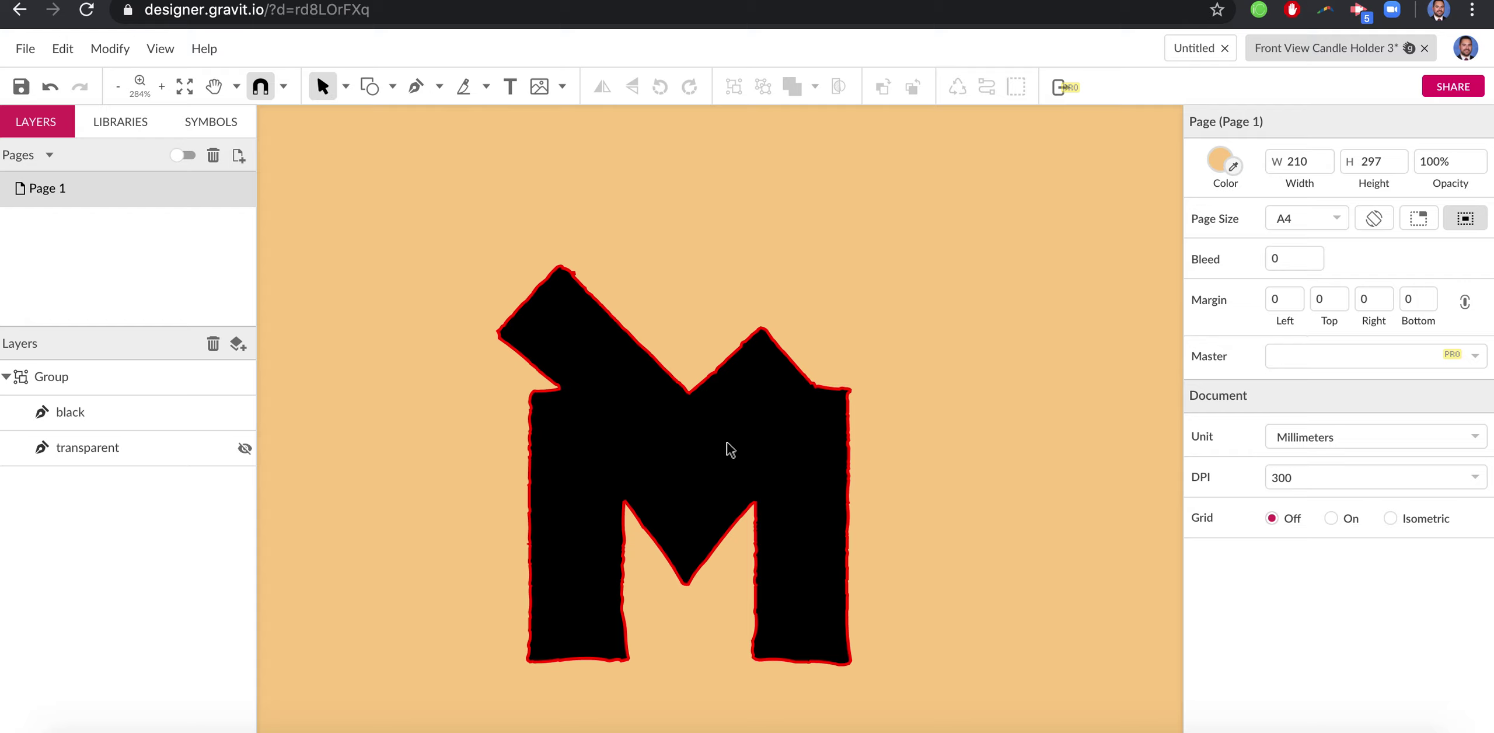
{"action": "left_click", "coordinate": [730, 450]}
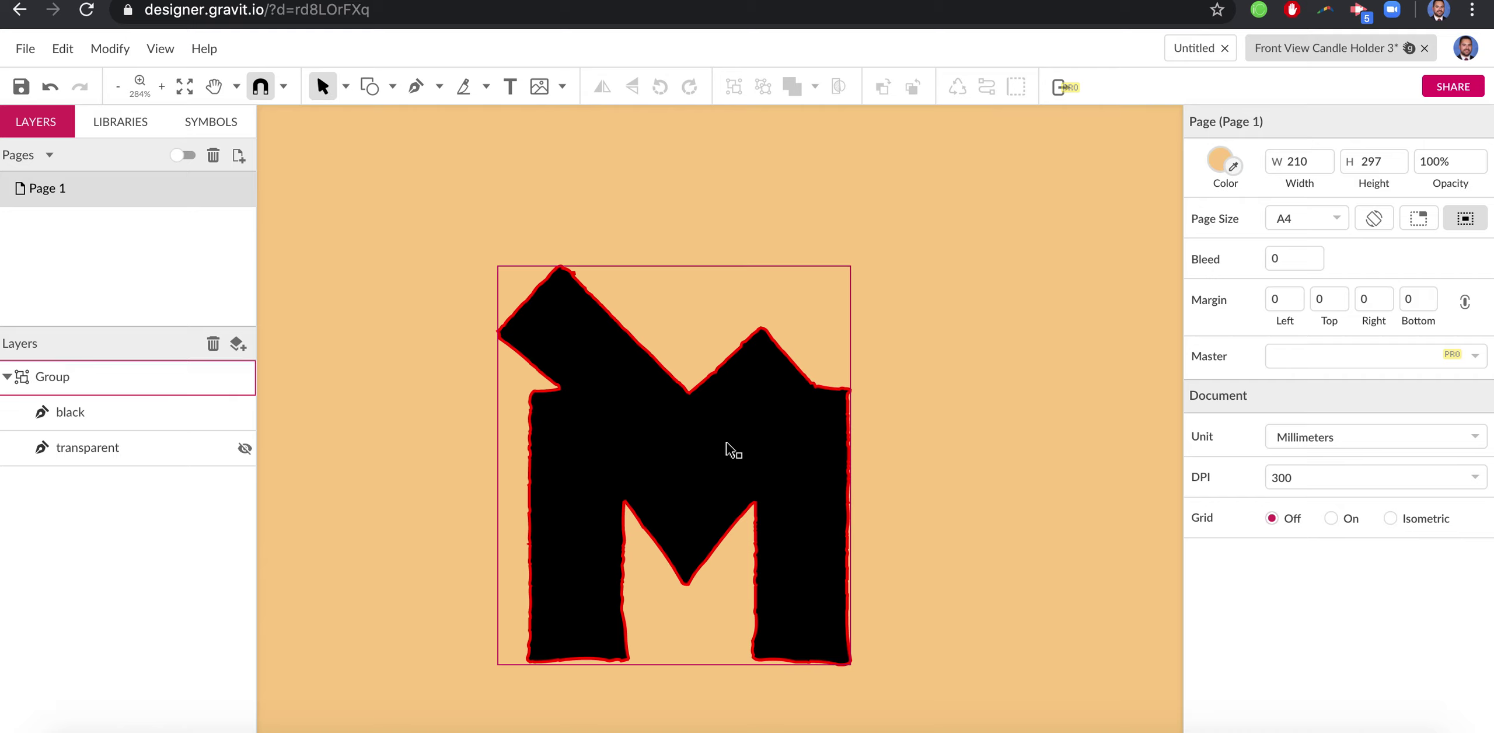
{"action": "scroll", "coordinate": [730, 450], "scroll_direction": "down", "scroll_amount": 3}
{"action": "scroll", "coordinate": [730, 449], "scroll_direction": "up", "scroll_amount": 5}
Set the page's background colour back to white
{"action": "left_click", "coordinate": [1078, 223]}
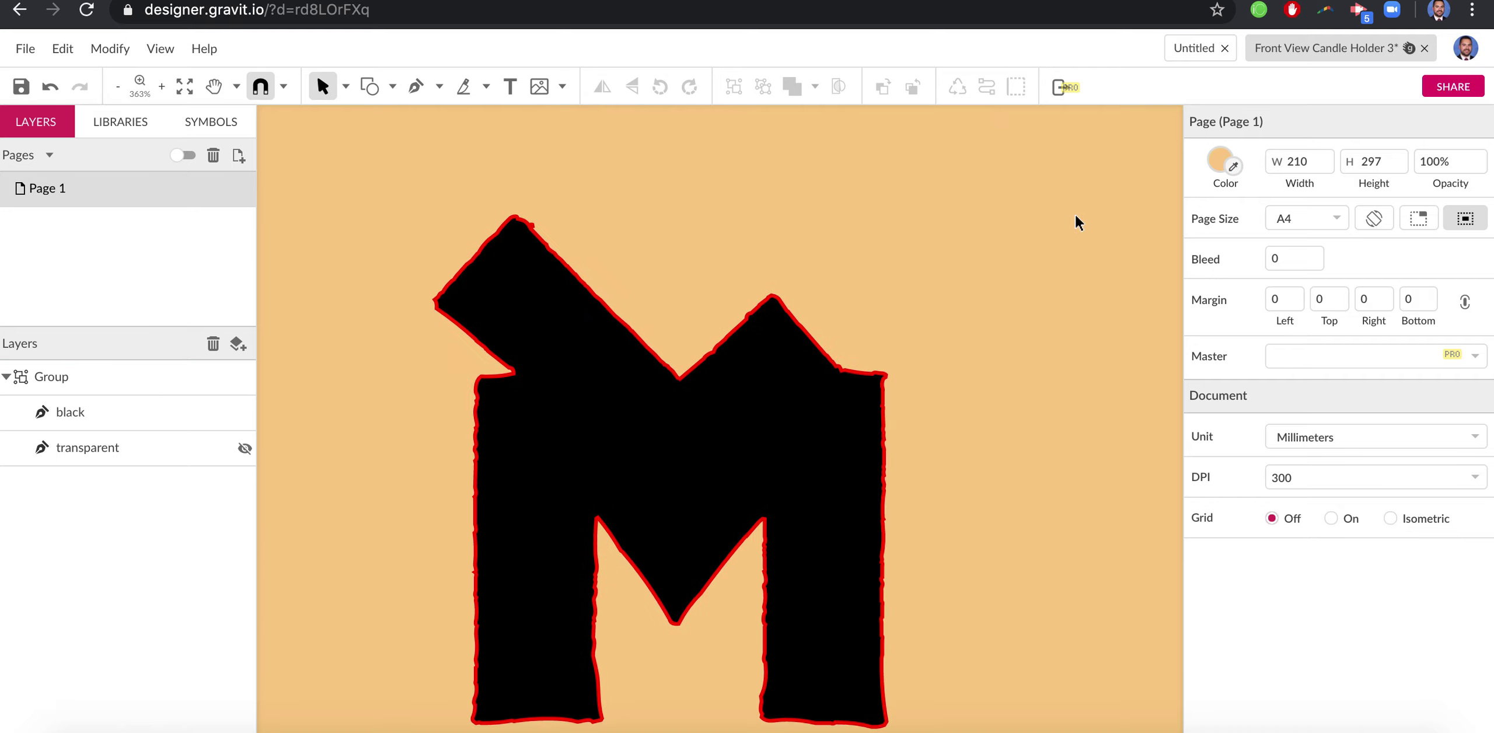
{"action": "left_click", "coordinate": [1222, 158]}
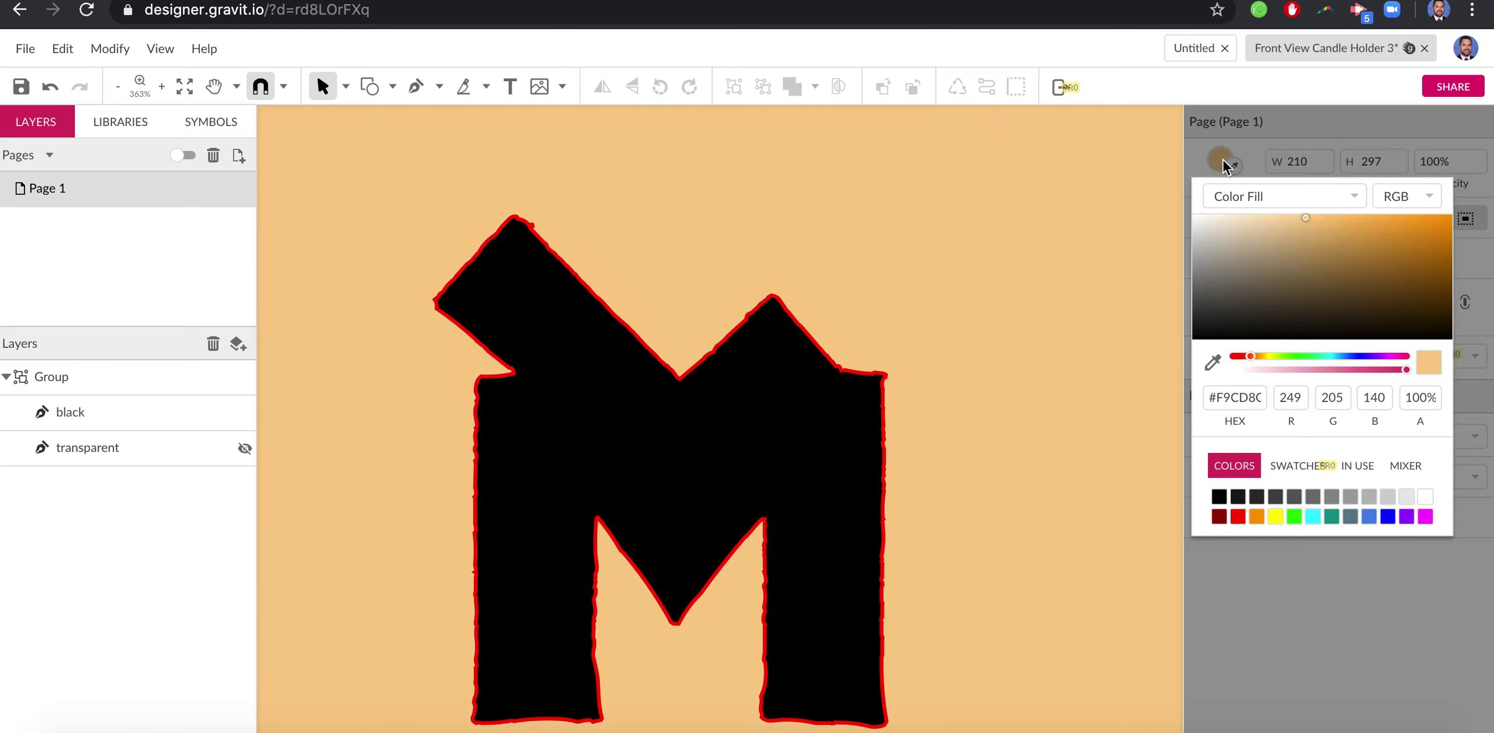
{"action": "left_click", "coordinate": [1424, 497]}
{"action": "left_click", "coordinate": [1098, 326]}
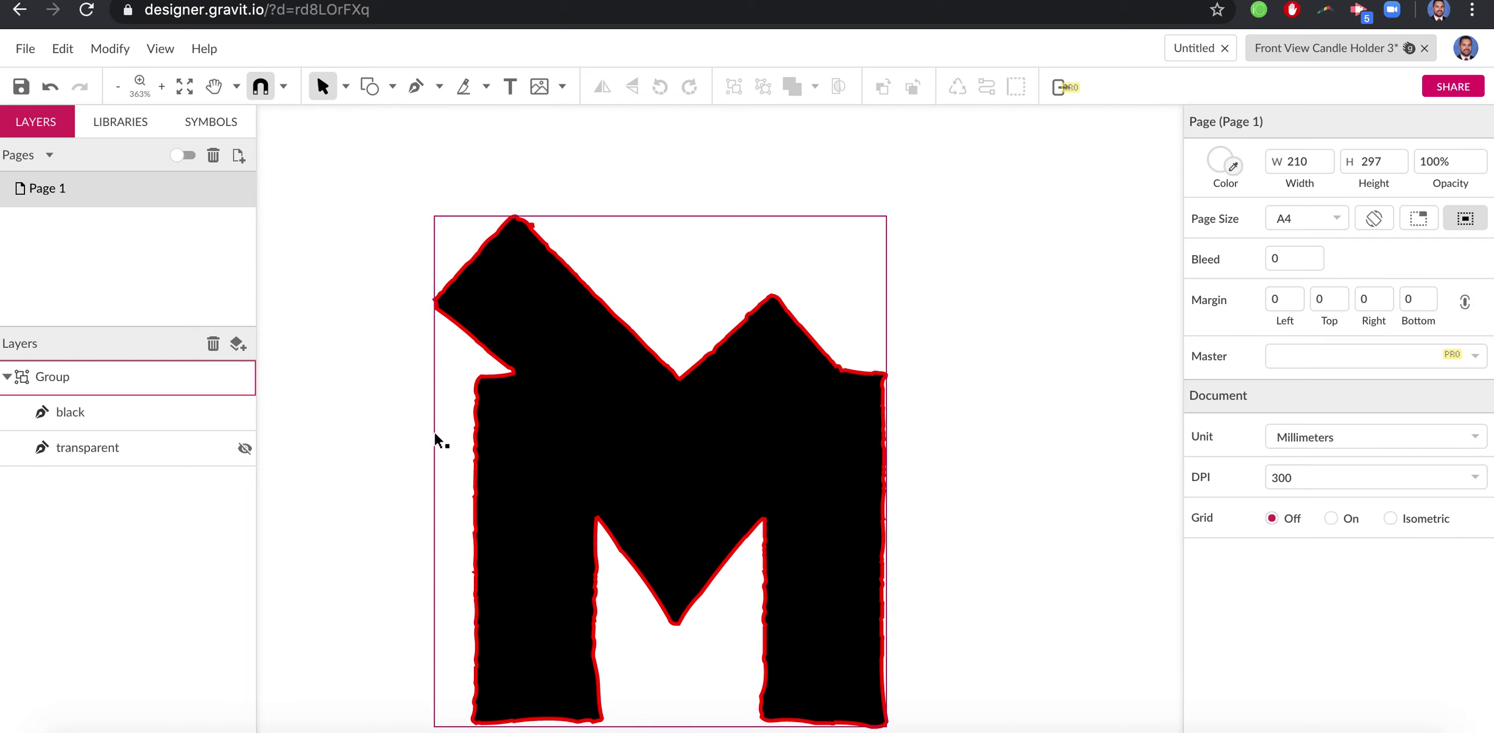
Change the fill of the black M shape in the logo group to white #FFFFFF
{"action": "left_click", "coordinate": [82, 412]}
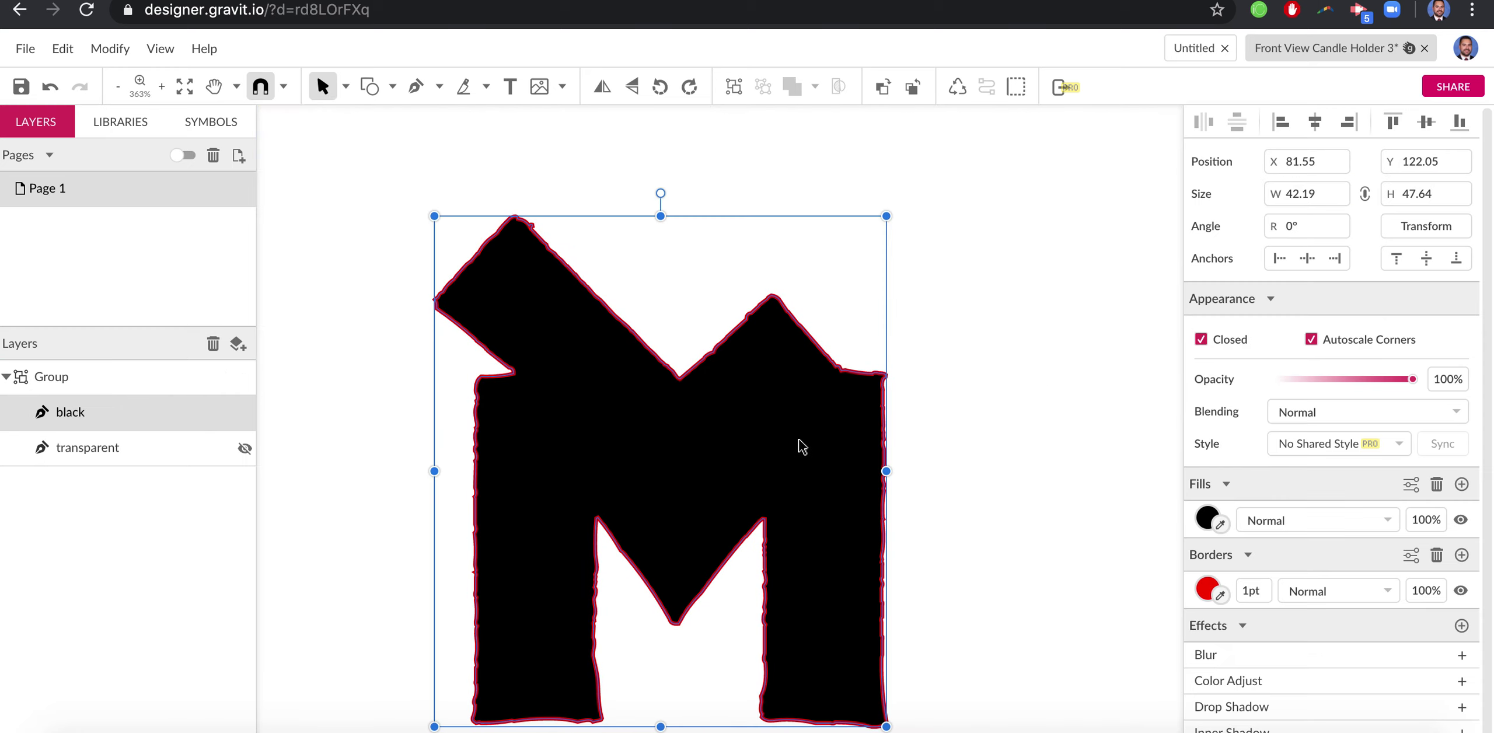
{"action": "left_click", "coordinate": [985, 420]}
{"action": "left_click", "coordinate": [668, 443]}
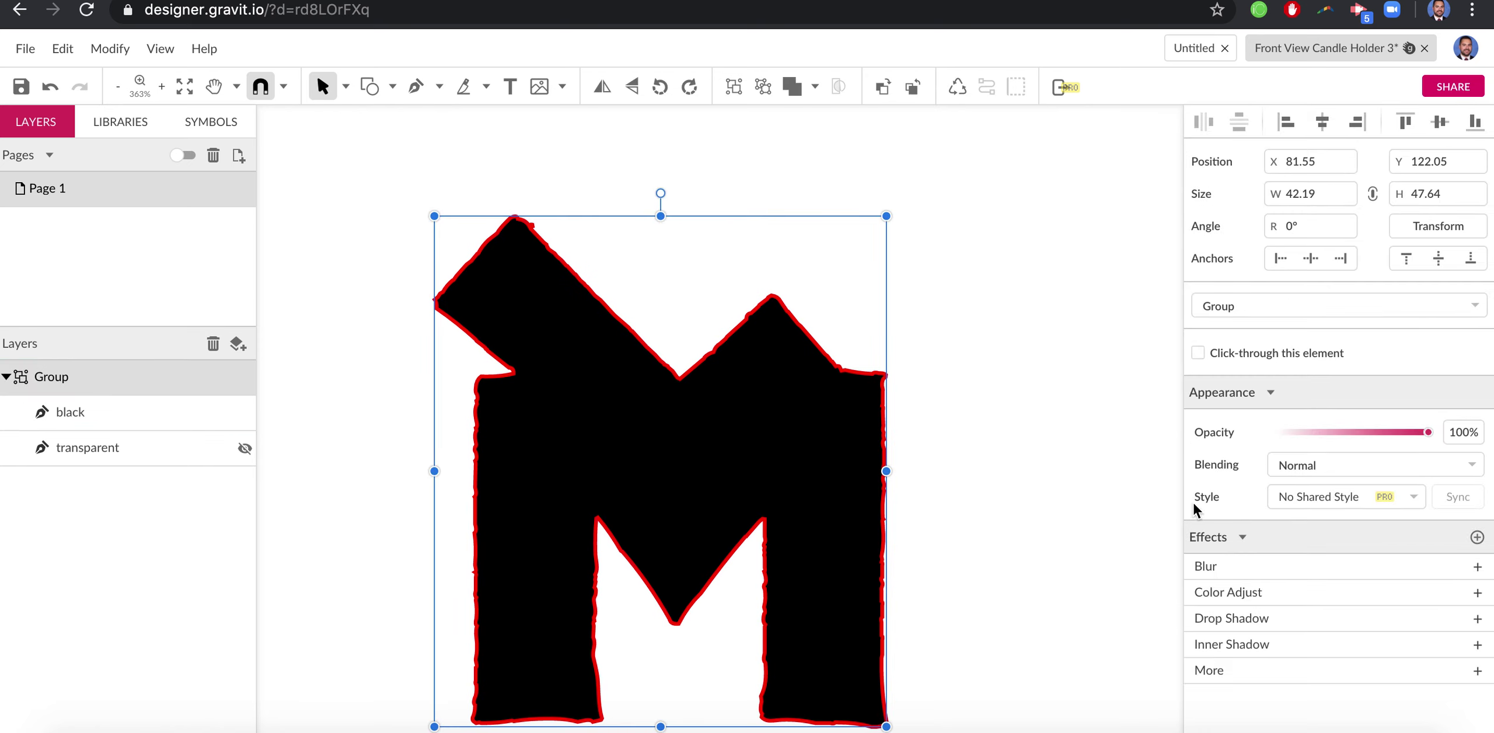
{"action": "left_click", "coordinate": [130, 412]}
{"action": "left_click", "coordinate": [1222, 523]}
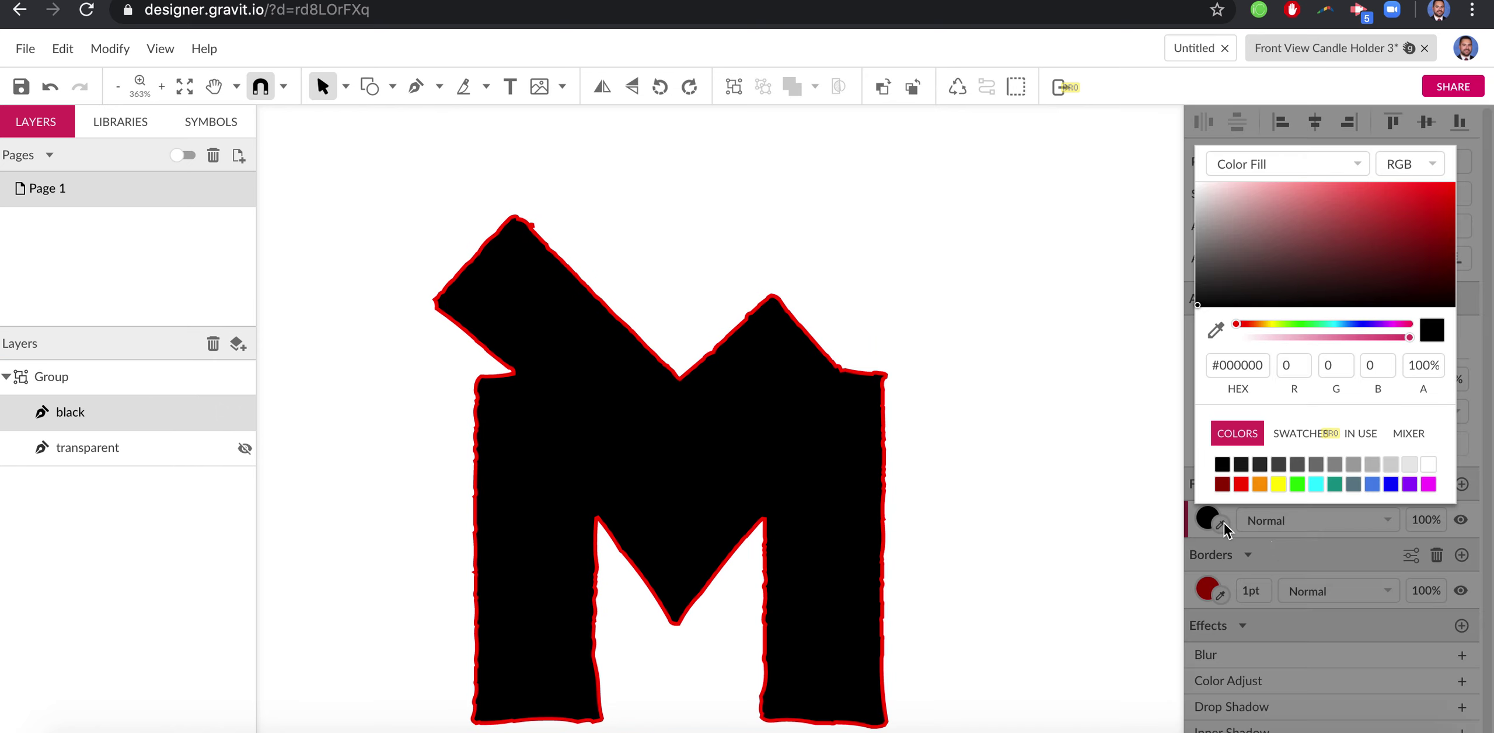
{"action": "left_click", "coordinate": [1430, 465]}
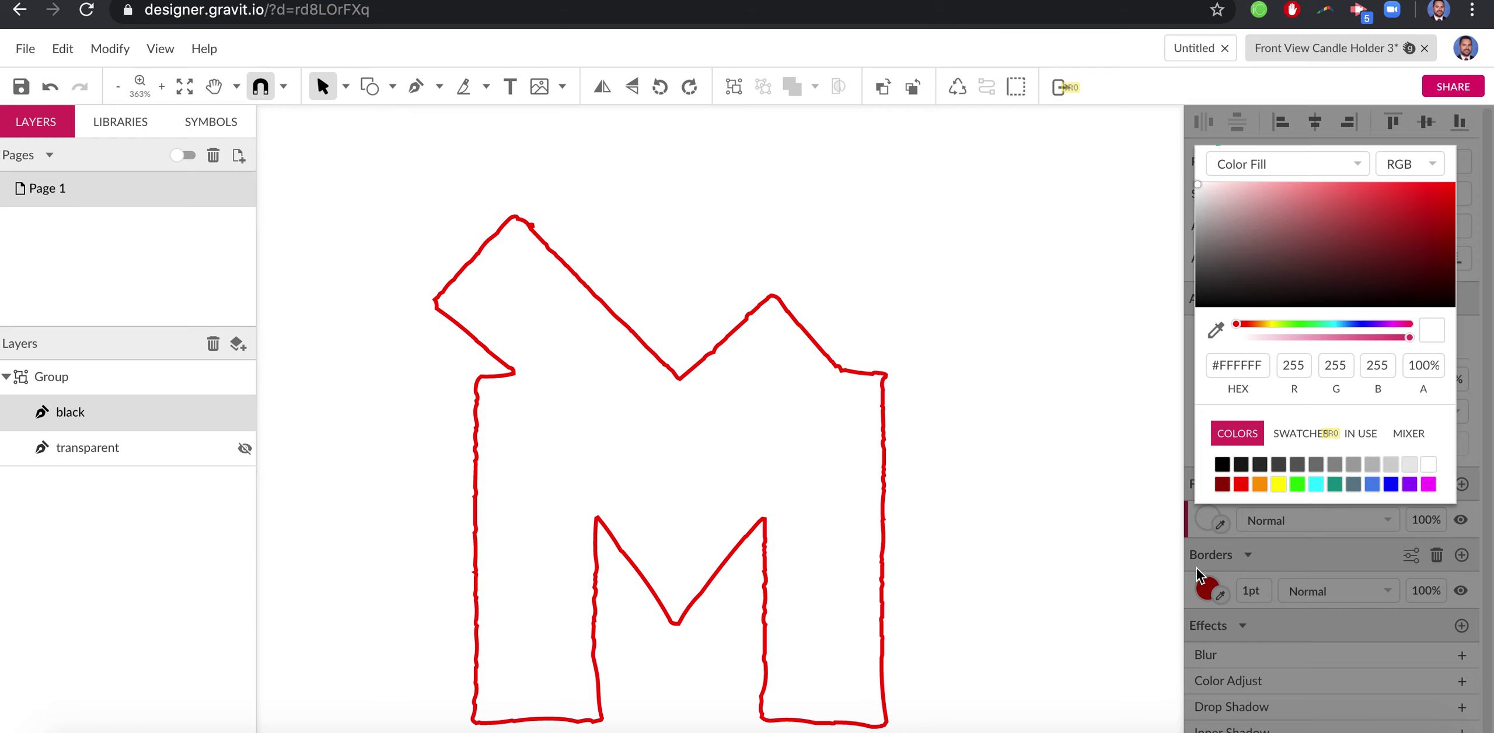
Set the M shape's border width to 0.001 pt and select the logo group
{"action": "left_click", "coordinate": [1245, 592]}
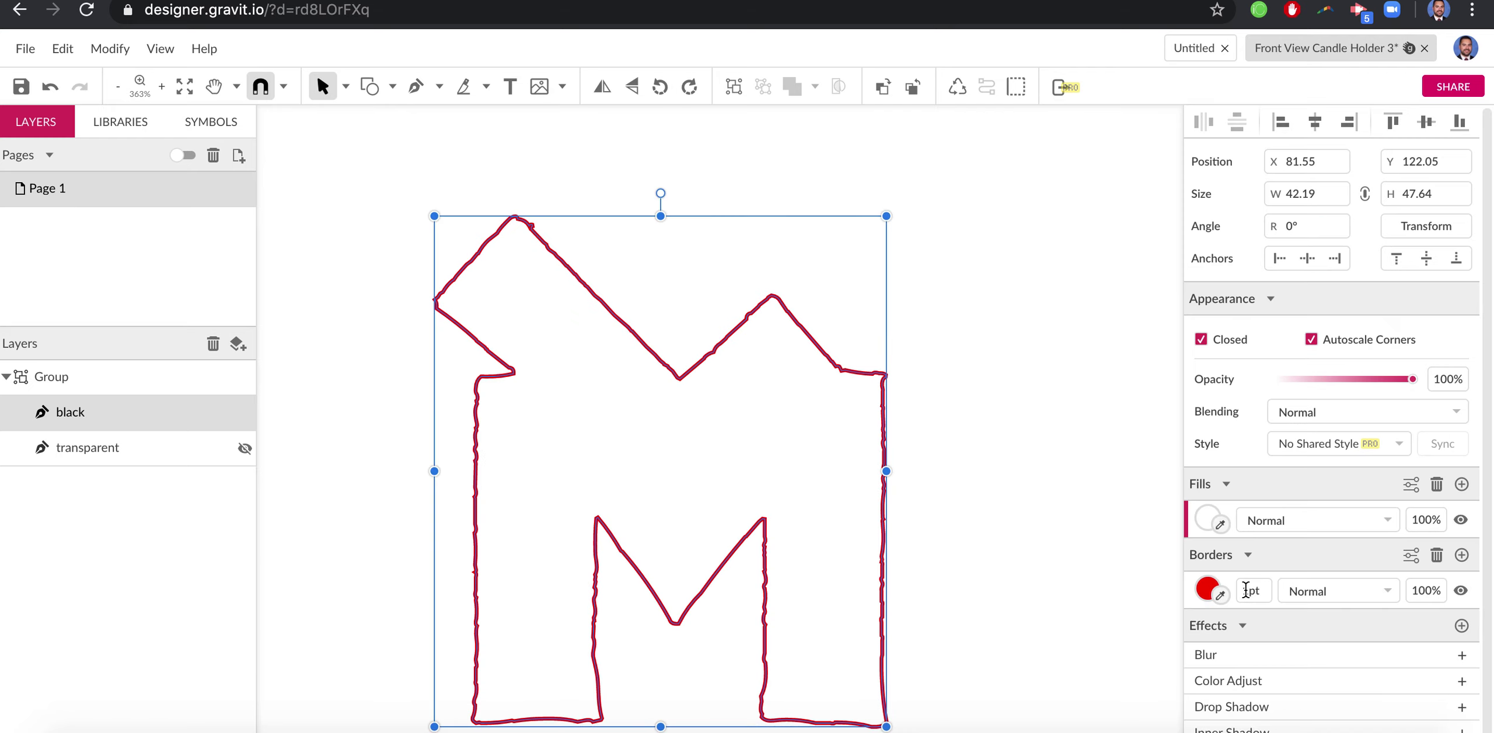
{"action": "left_click", "coordinate": [1249, 590]}
{"action": "type", "text": "0.001"}
{"action": "key", "text": "Return"}
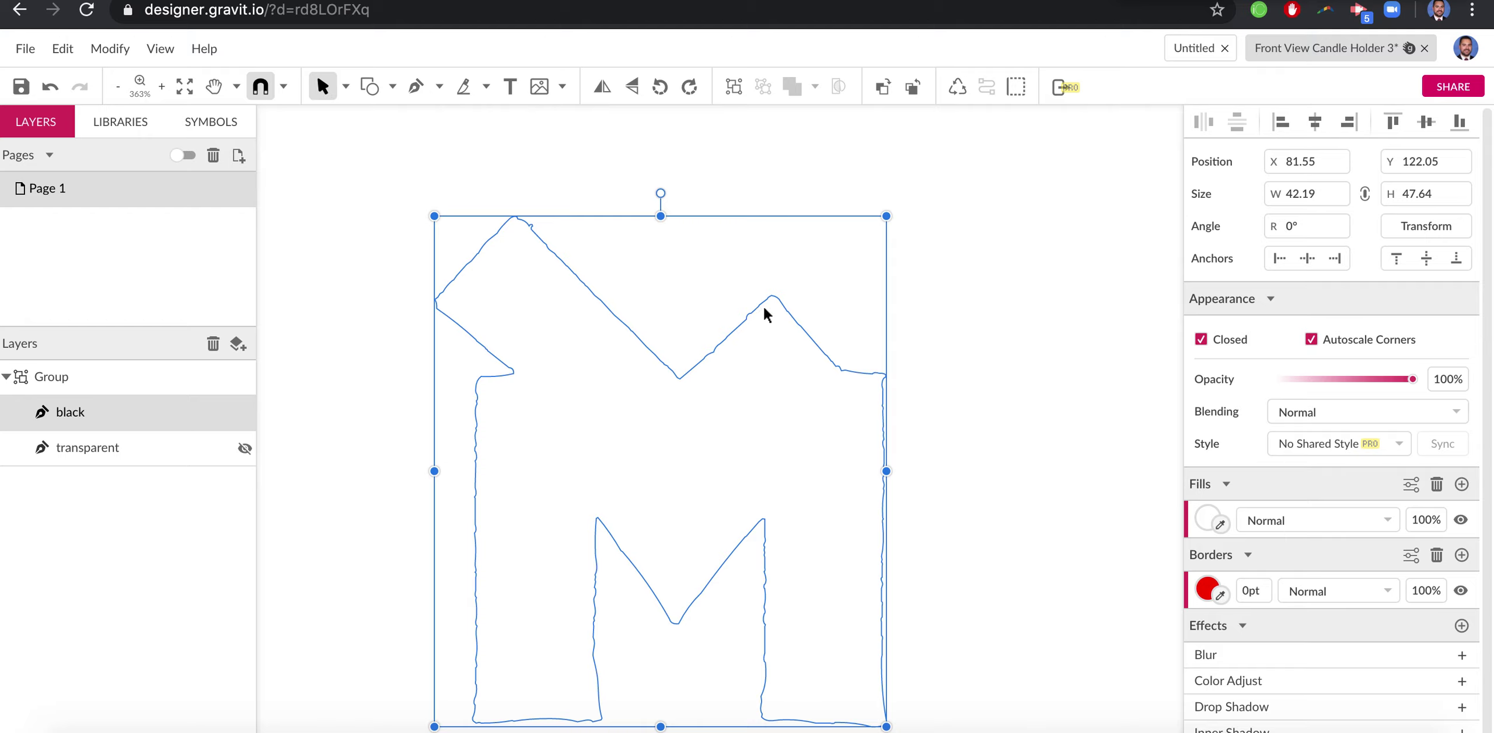
{"action": "left_click", "coordinate": [949, 370]}
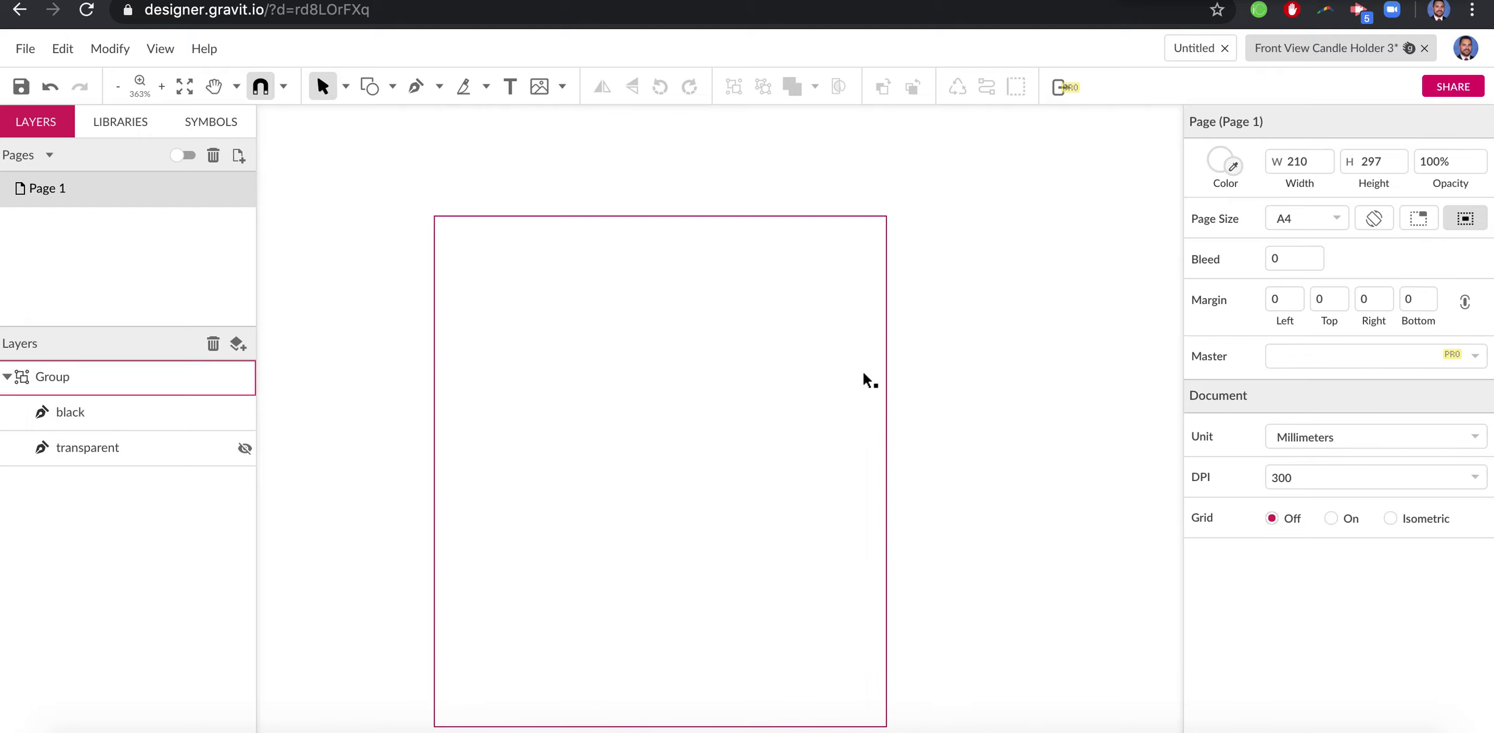
{"action": "left_click", "coordinate": [642, 401]}
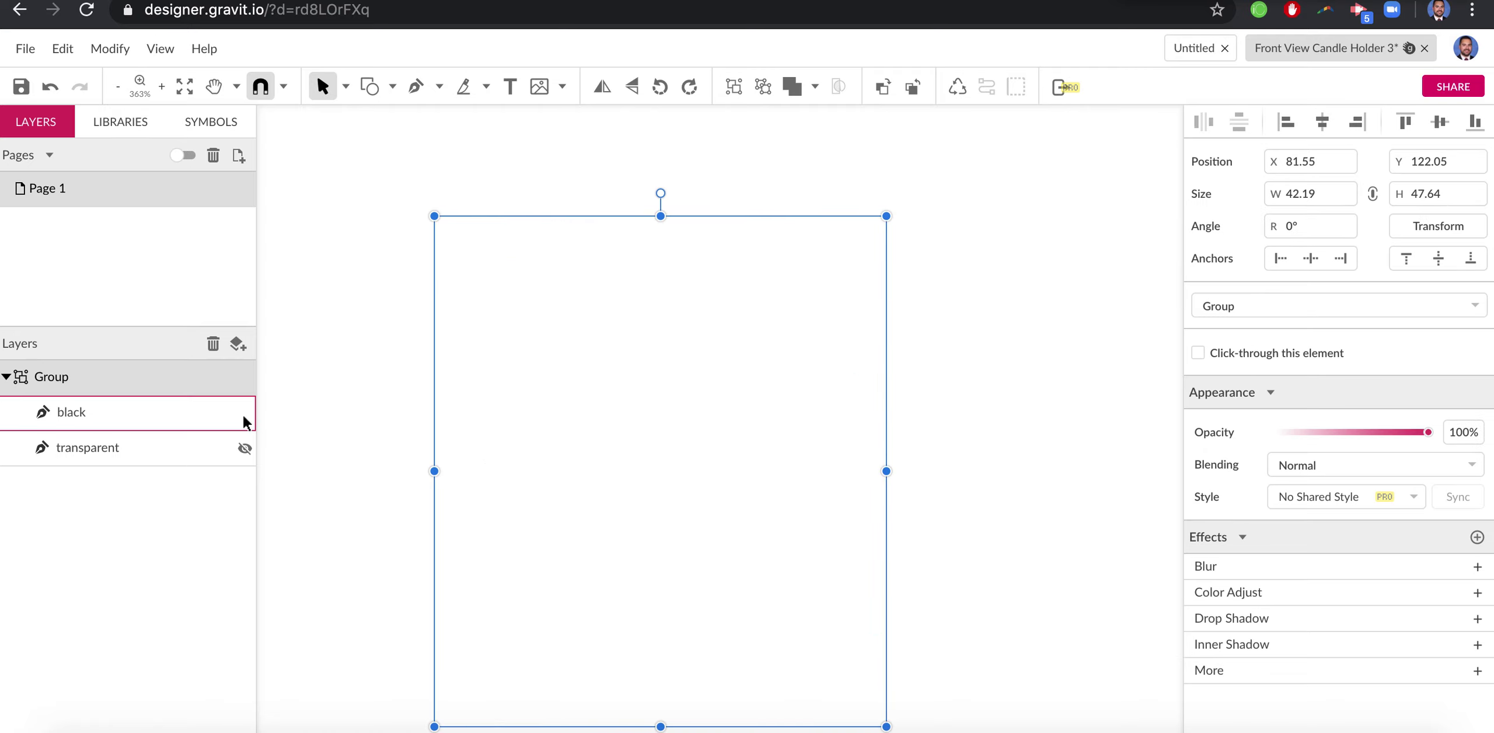
Select the M shape and consult step 10 of the Google Docs task document for the PDF export instructions
{"action": "left_click", "coordinate": [134, 415]}
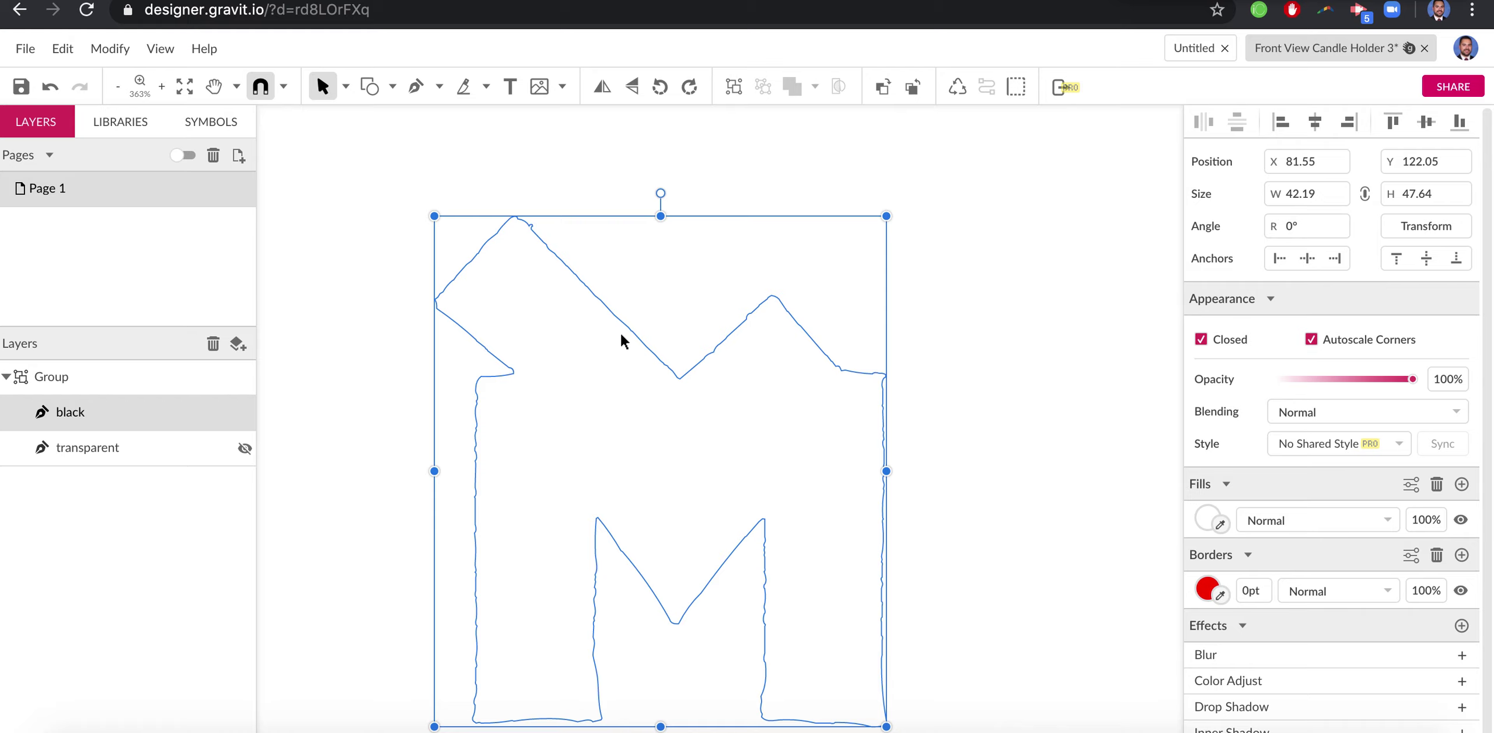
{"action": "scroll", "coordinate": [623, 342], "scroll_direction": "down", "scroll_amount": 10}
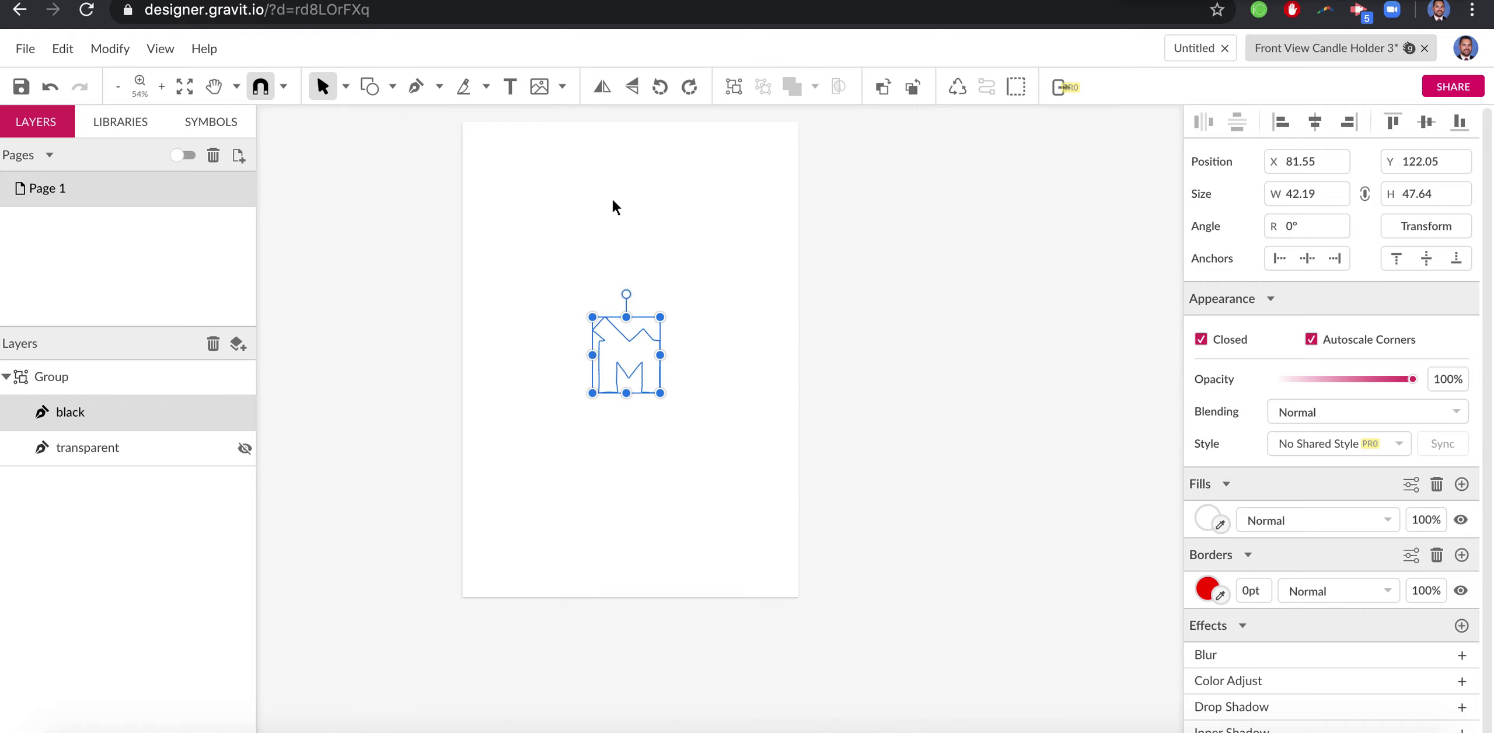
{"action": "left_click", "coordinate": [294, 7]}
{"action": "scroll", "coordinate": [586, 341], "scroll_direction": "down", "scroll_amount": 10}
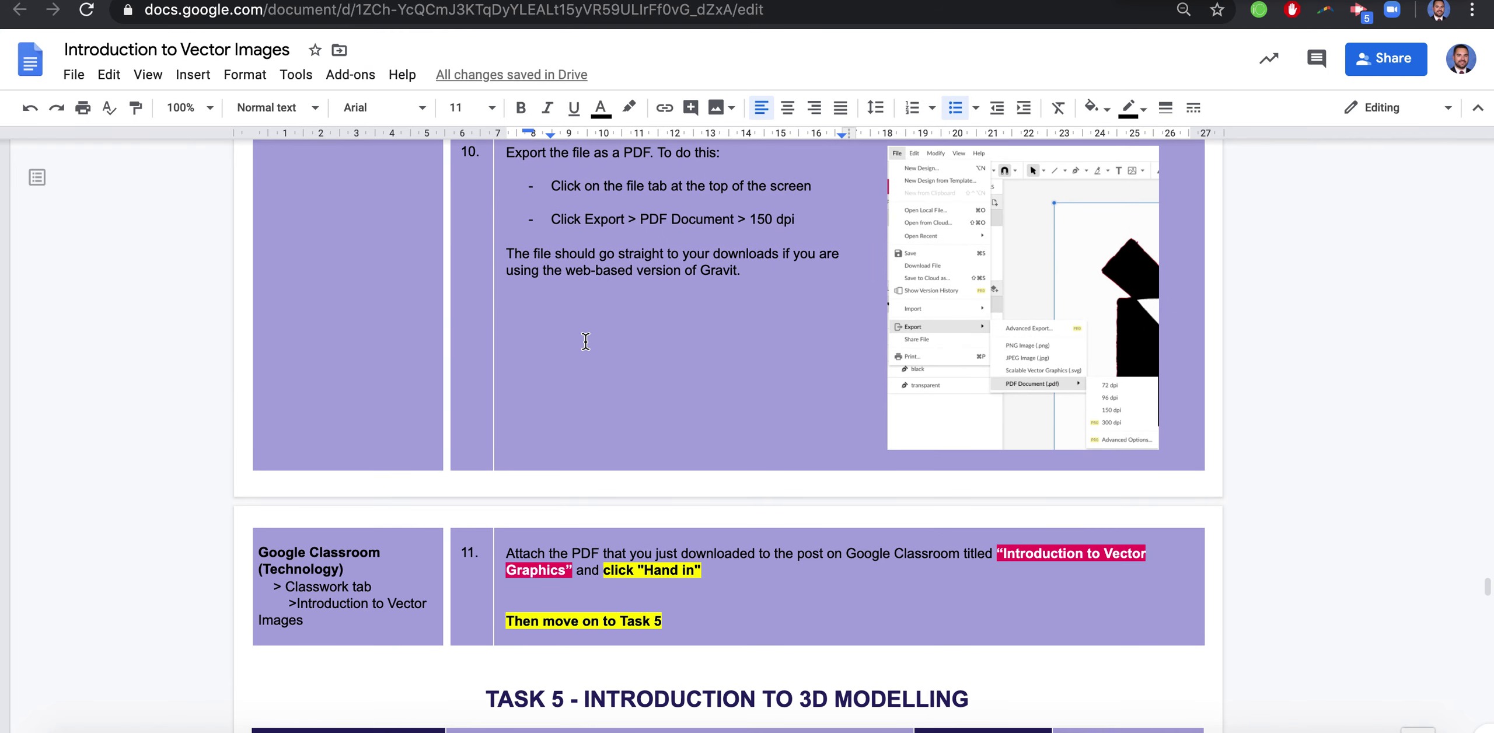
{"action": "scroll", "coordinate": [586, 340], "scroll_direction": "up", "scroll_amount": 5}
{"action": "scroll", "coordinate": [586, 341], "scroll_direction": "up", "scroll_amount": 1}
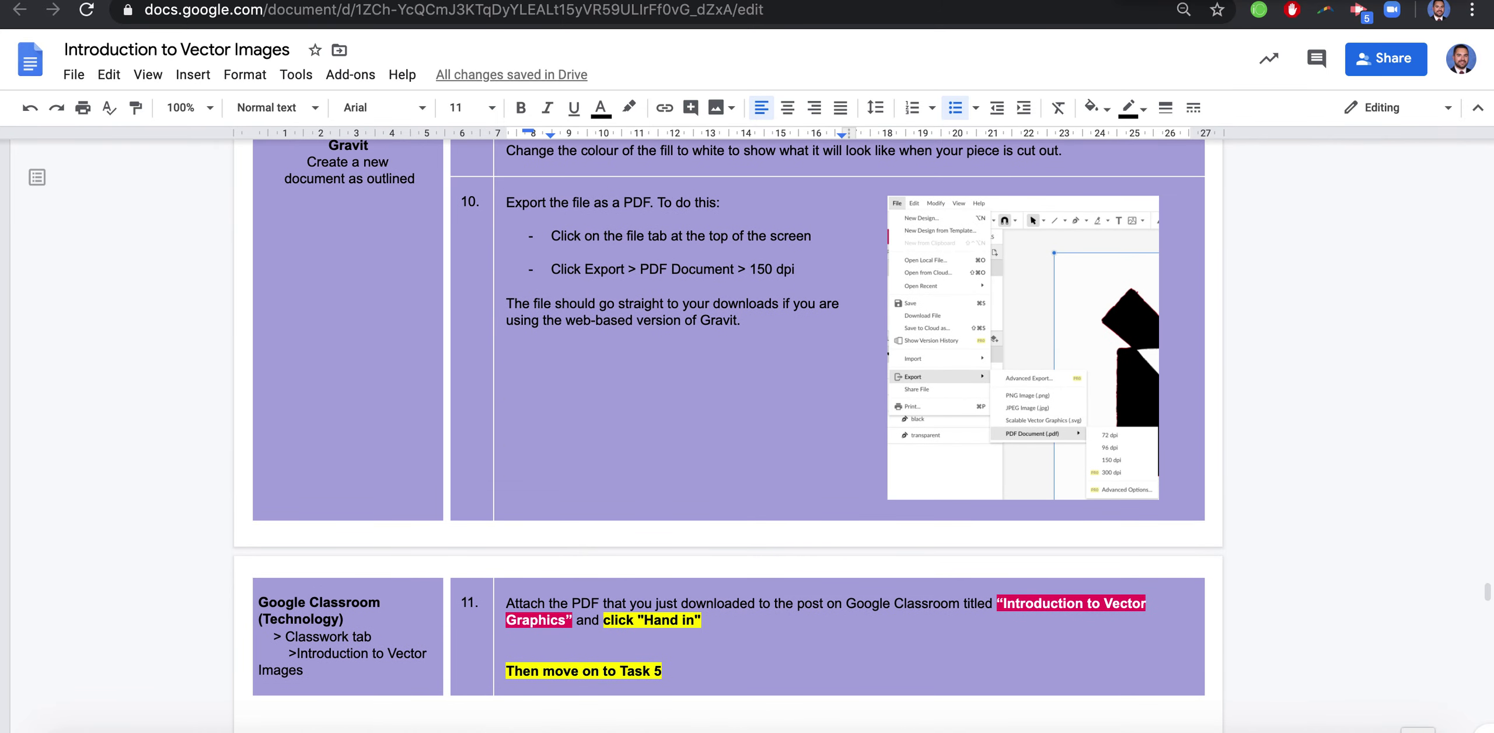
Switch back to Gravit Designer and export the design as a PDF document at 150 dpi
{"action": "key", "text": "ctrl+shift+Tab"}
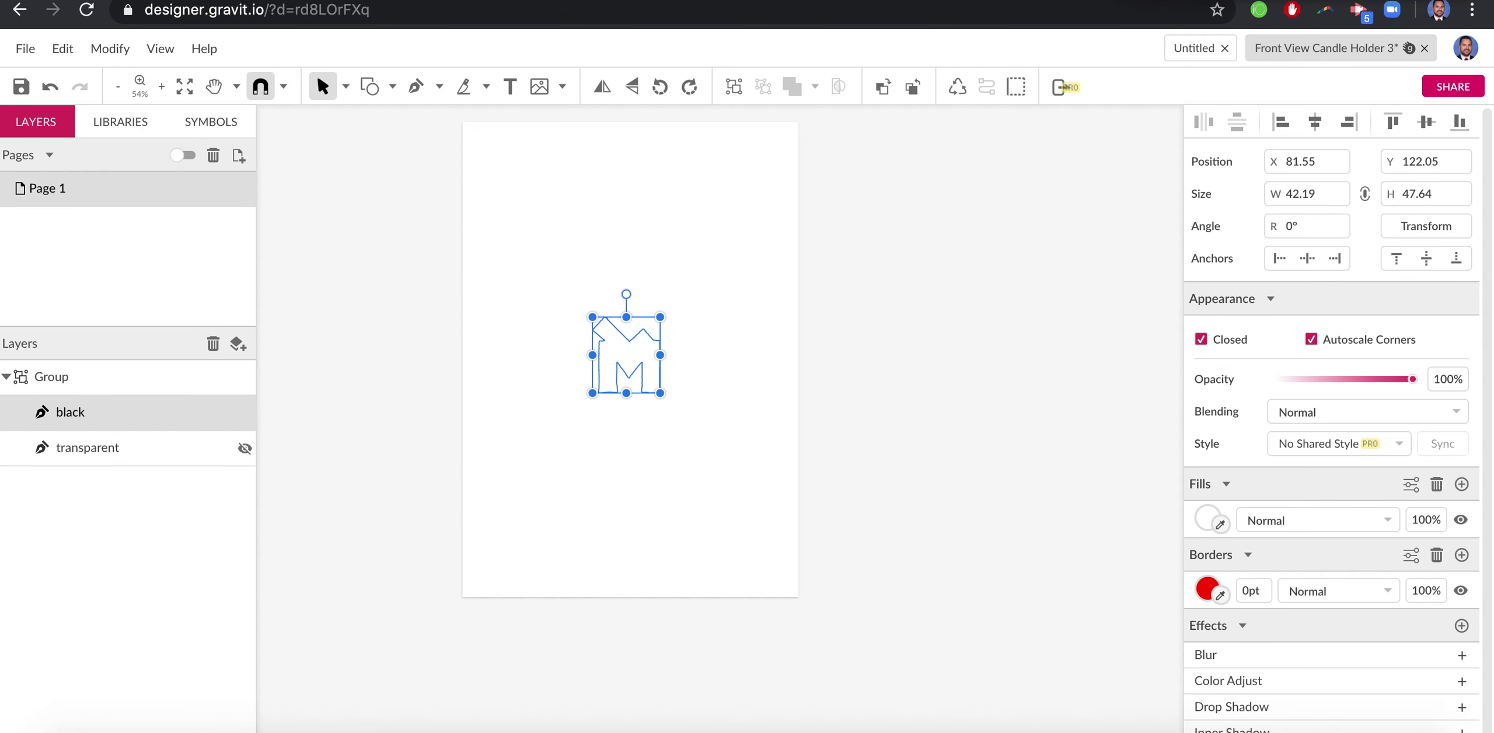
{"action": "left_click", "coordinate": [25, 48]}
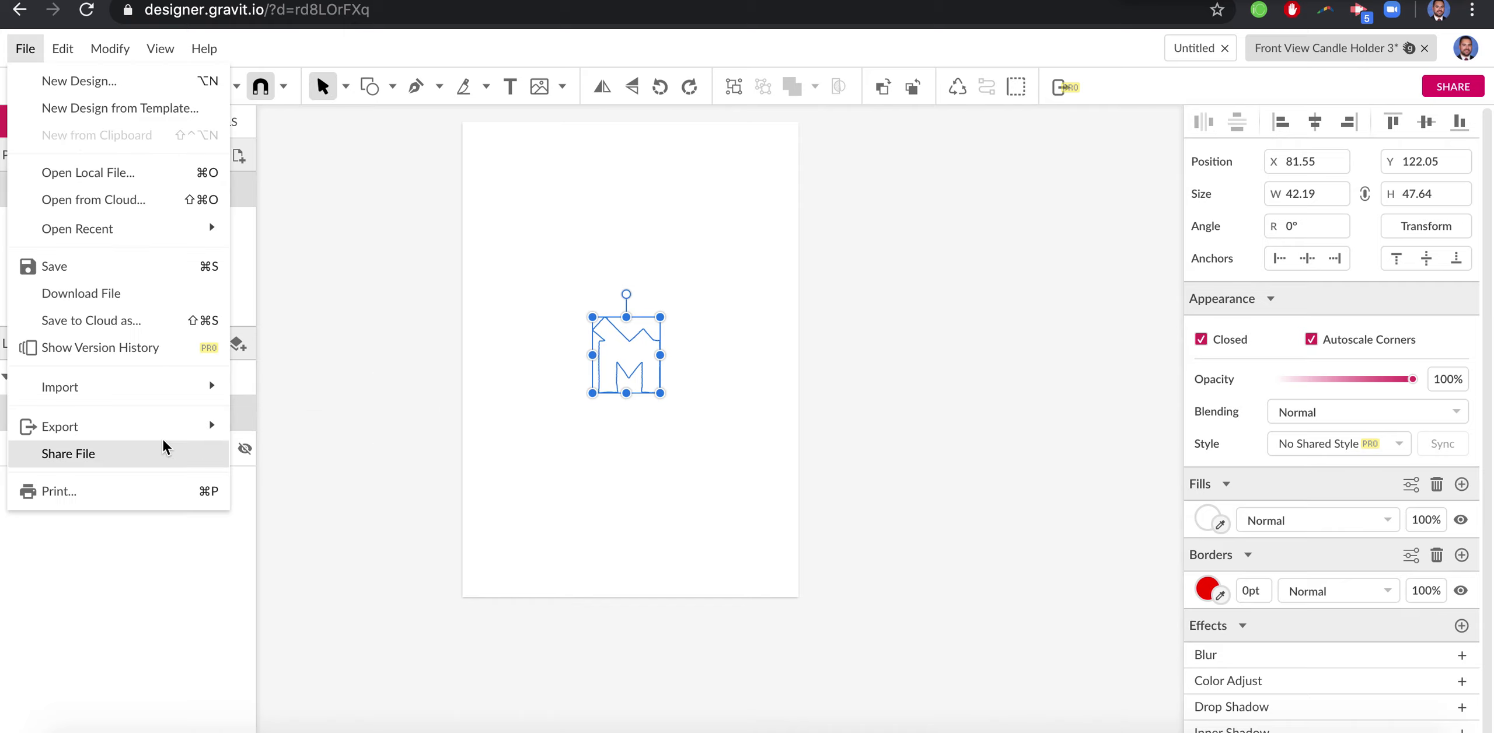
{"action": "mouse_move", "coordinate": [175, 430]}
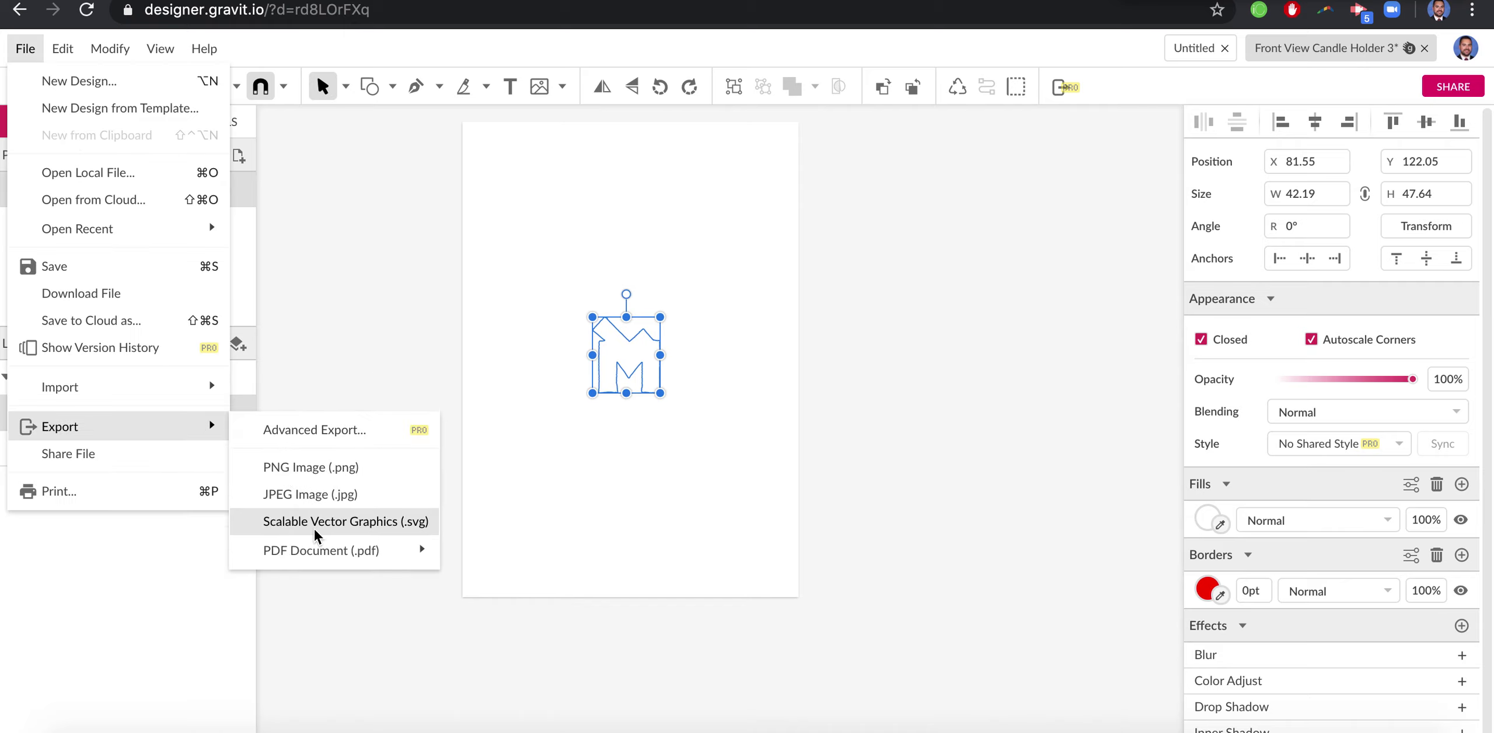
{"action": "mouse_move", "coordinate": [336, 550]}
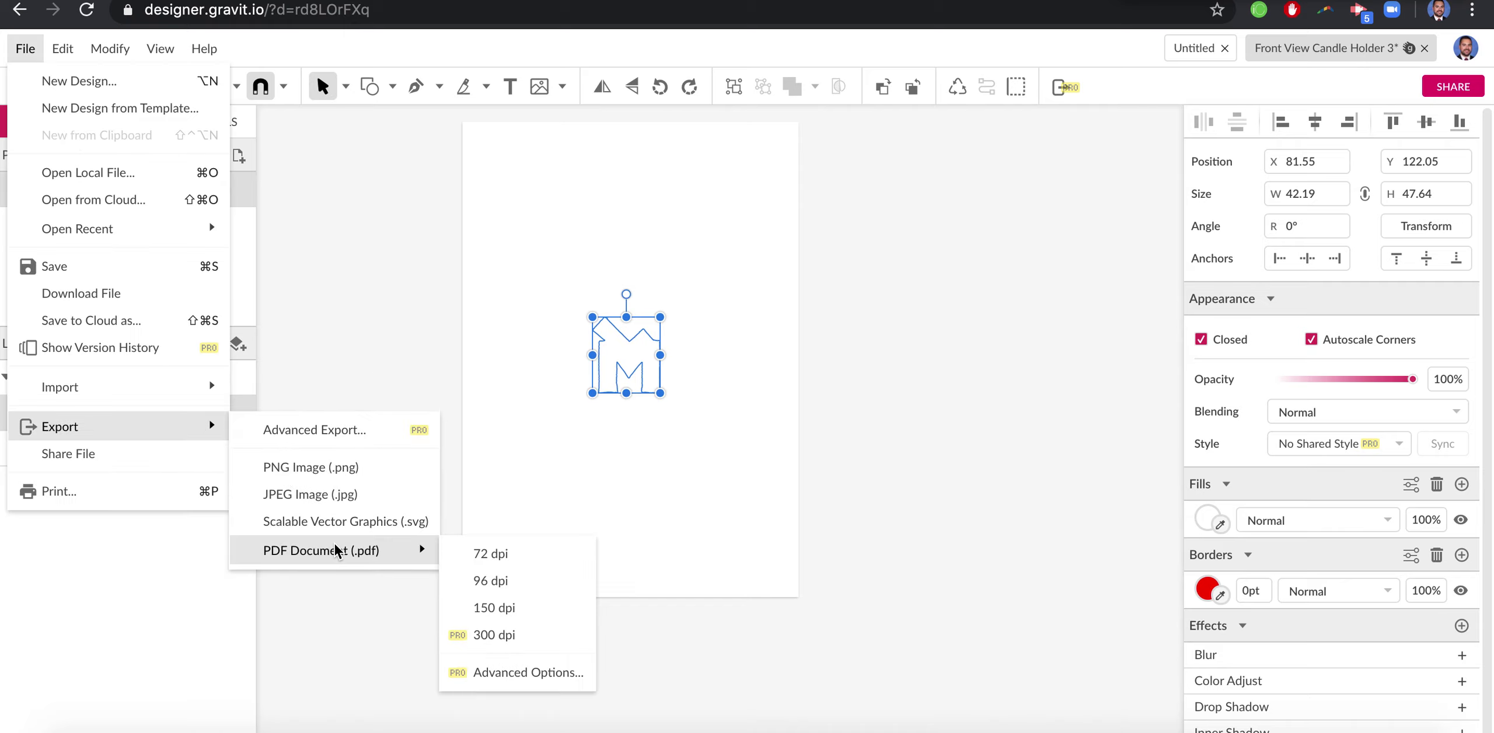
{"action": "left_click", "coordinate": [482, 608]}
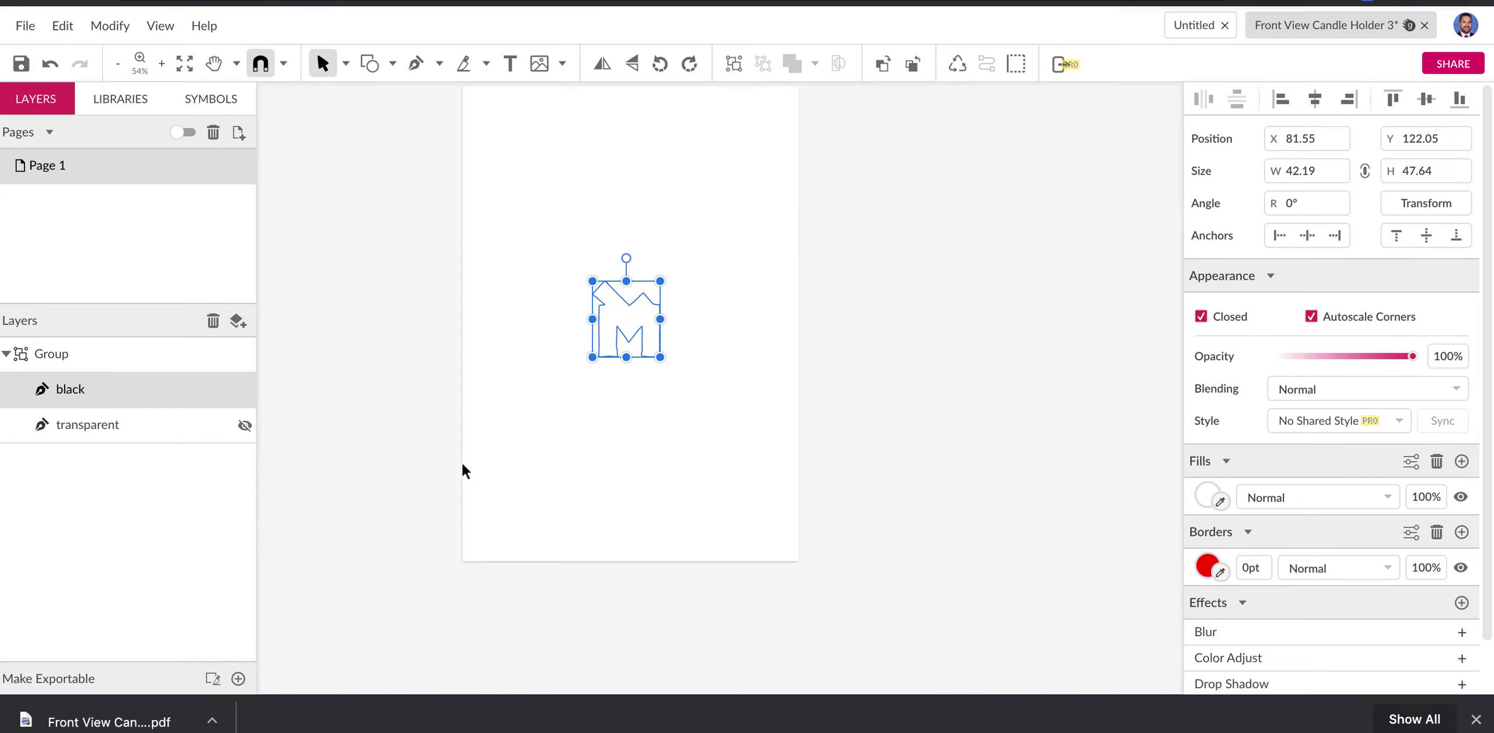
Open the exported Front View Candle Holder 3 PDF and examine the M outline's border and edge quality up close
{"action": "left_click", "coordinate": [155, 724]}
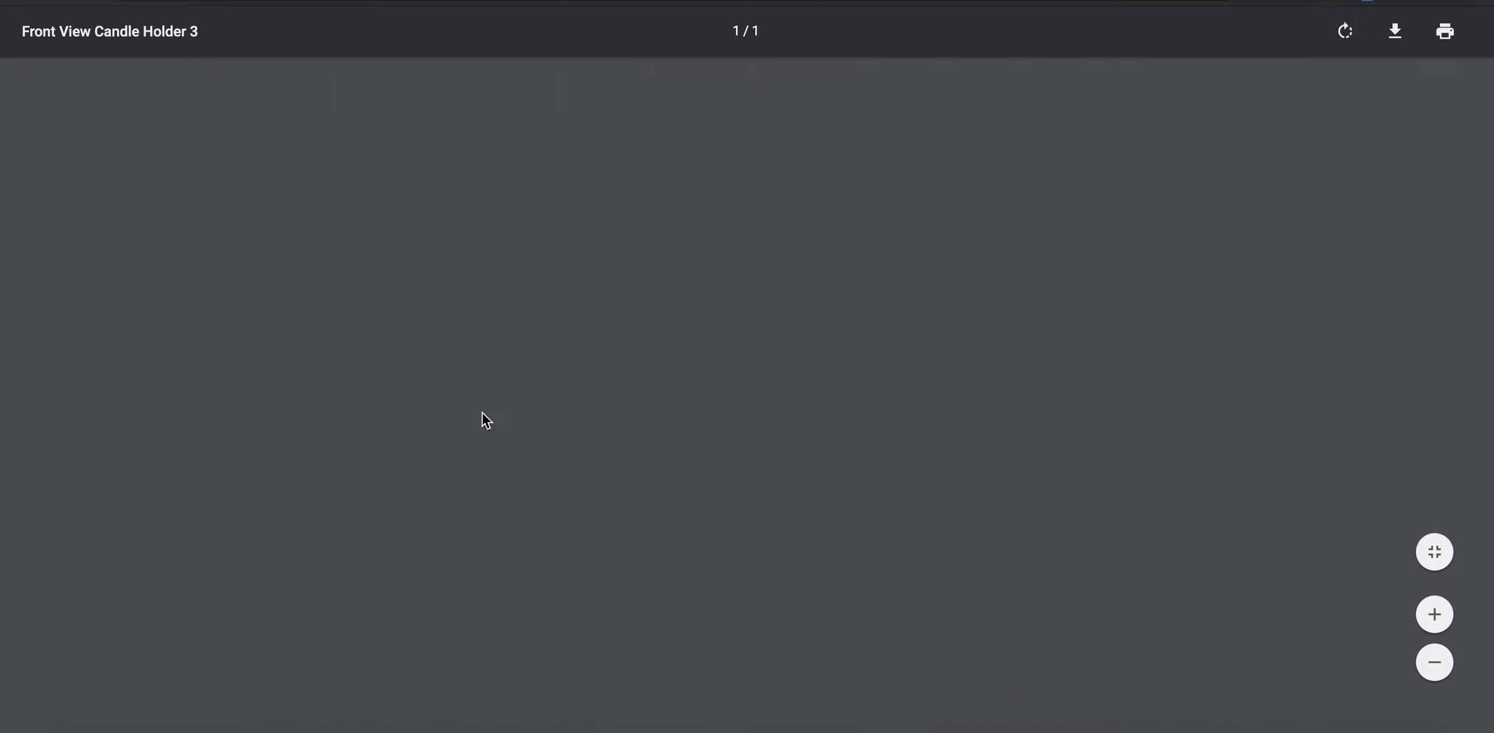
{"action": "scroll", "coordinate": [482, 413], "scroll_direction": "down", "scroll_amount": 5}
{"action": "scroll", "coordinate": [482, 416], "scroll_direction": "down", "scroll_amount": 3}
{"action": "scroll", "coordinate": [482, 416], "scroll_direction": "up", "scroll_amount": 2}
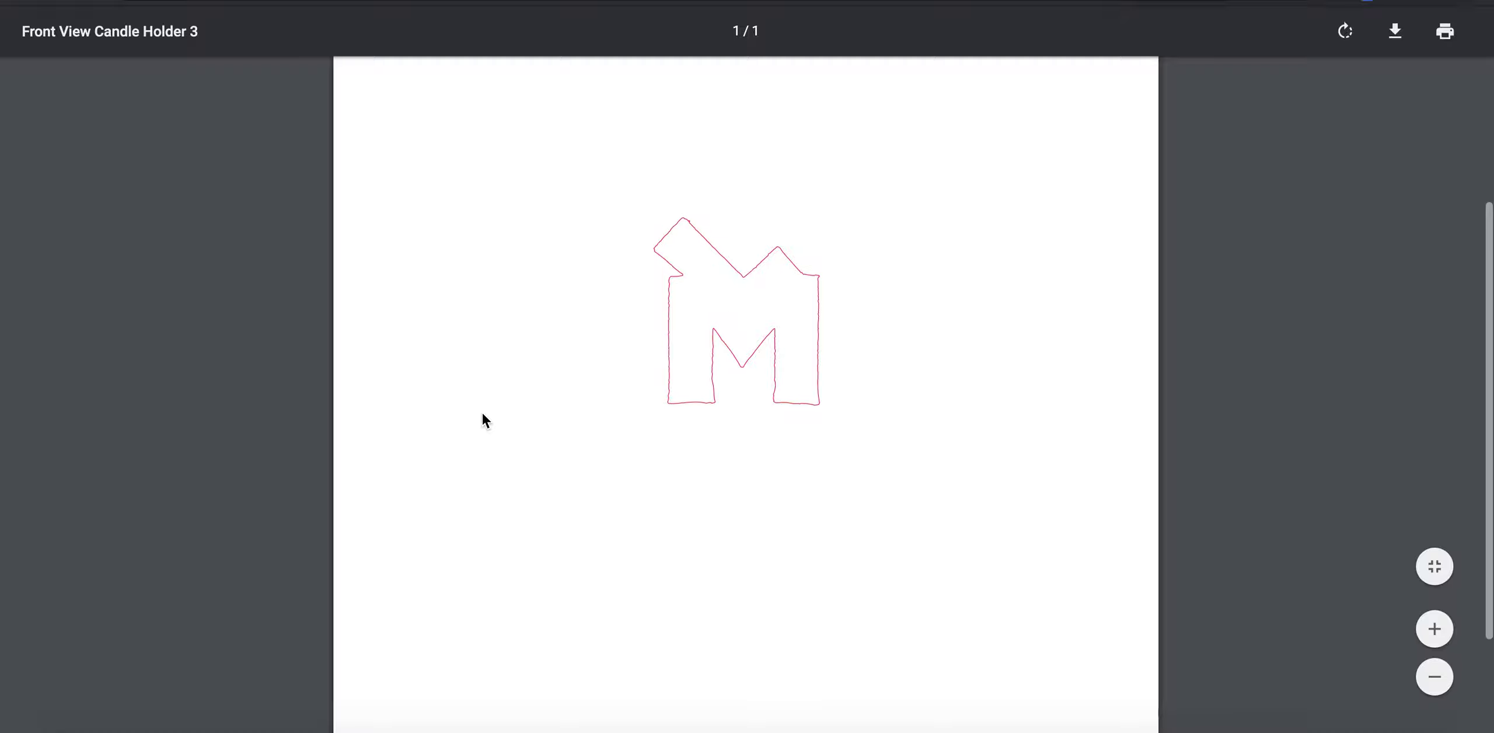
{"action": "scroll", "coordinate": [712, 340], "scroll_direction": "up", "scroll_amount": 8}
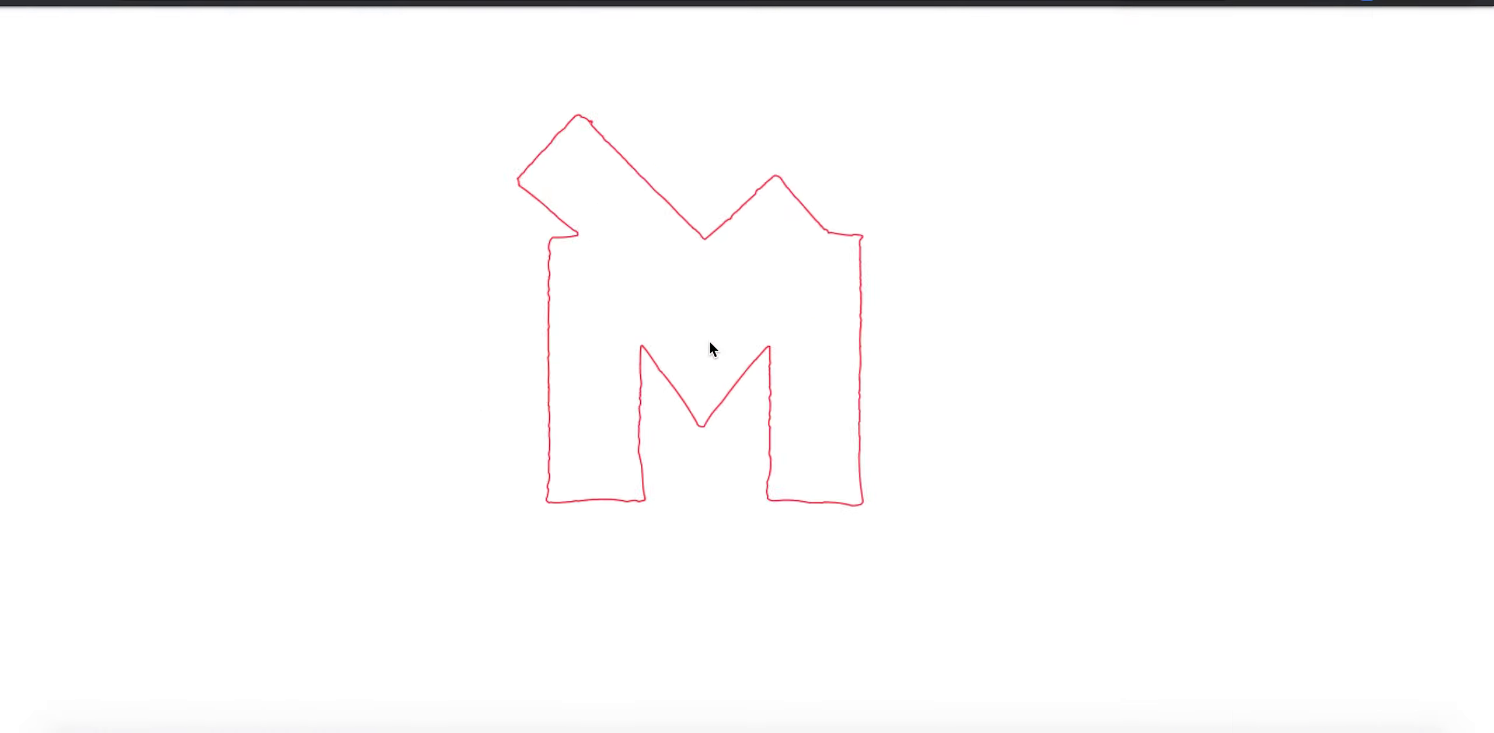
{"action": "scroll", "coordinate": [709, 335], "scroll_direction": "up", "scroll_amount": 3}
{"action": "scroll", "coordinate": [709, 340], "scroll_direction": "up", "scroll_amount": 2}
{"action": "scroll", "coordinate": [709, 340], "scroll_direction": "down", "scroll_amount": 3}
{"action": "scroll", "coordinate": [709, 339], "scroll_direction": "down", "scroll_amount": 8}
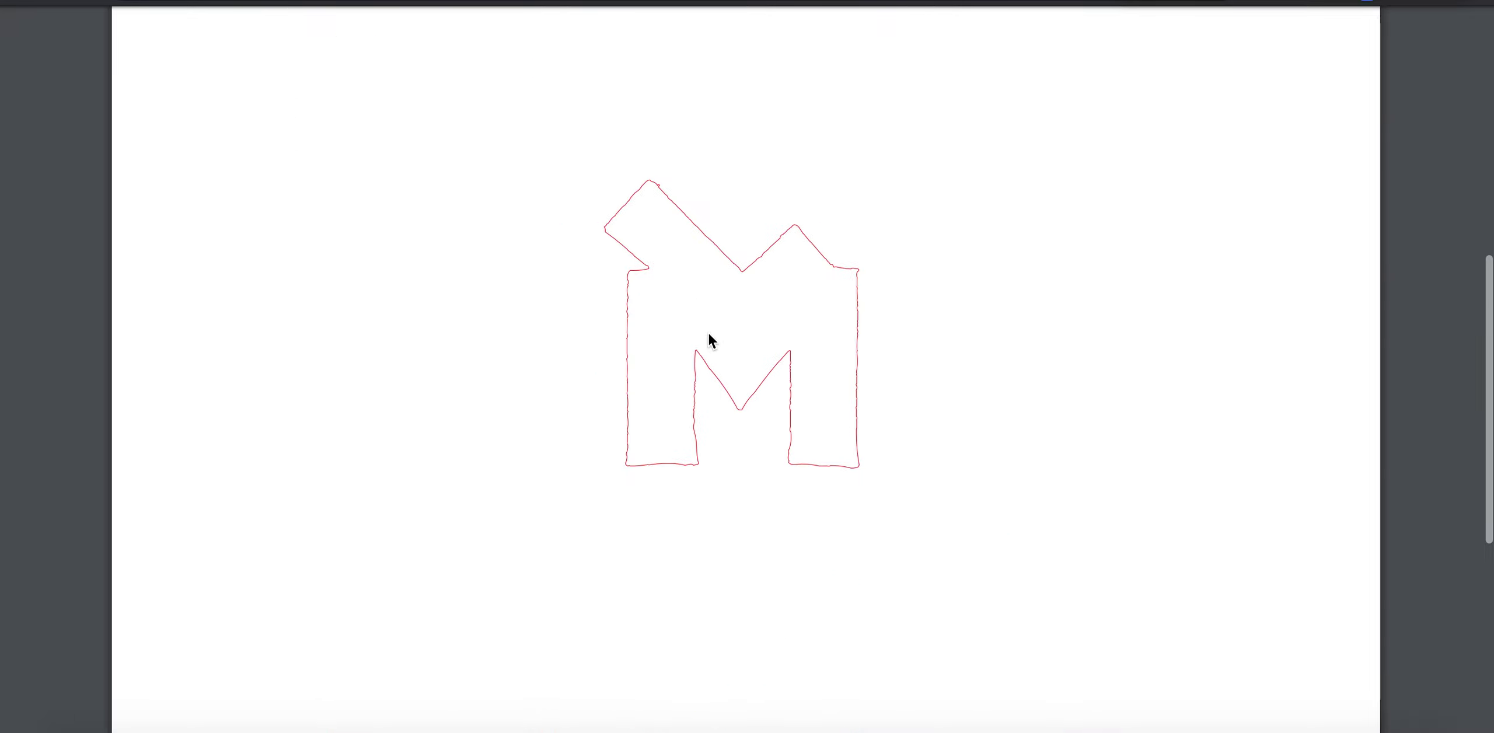
{"action": "scroll", "coordinate": [709, 339], "scroll_direction": "down", "scroll_amount": 5}
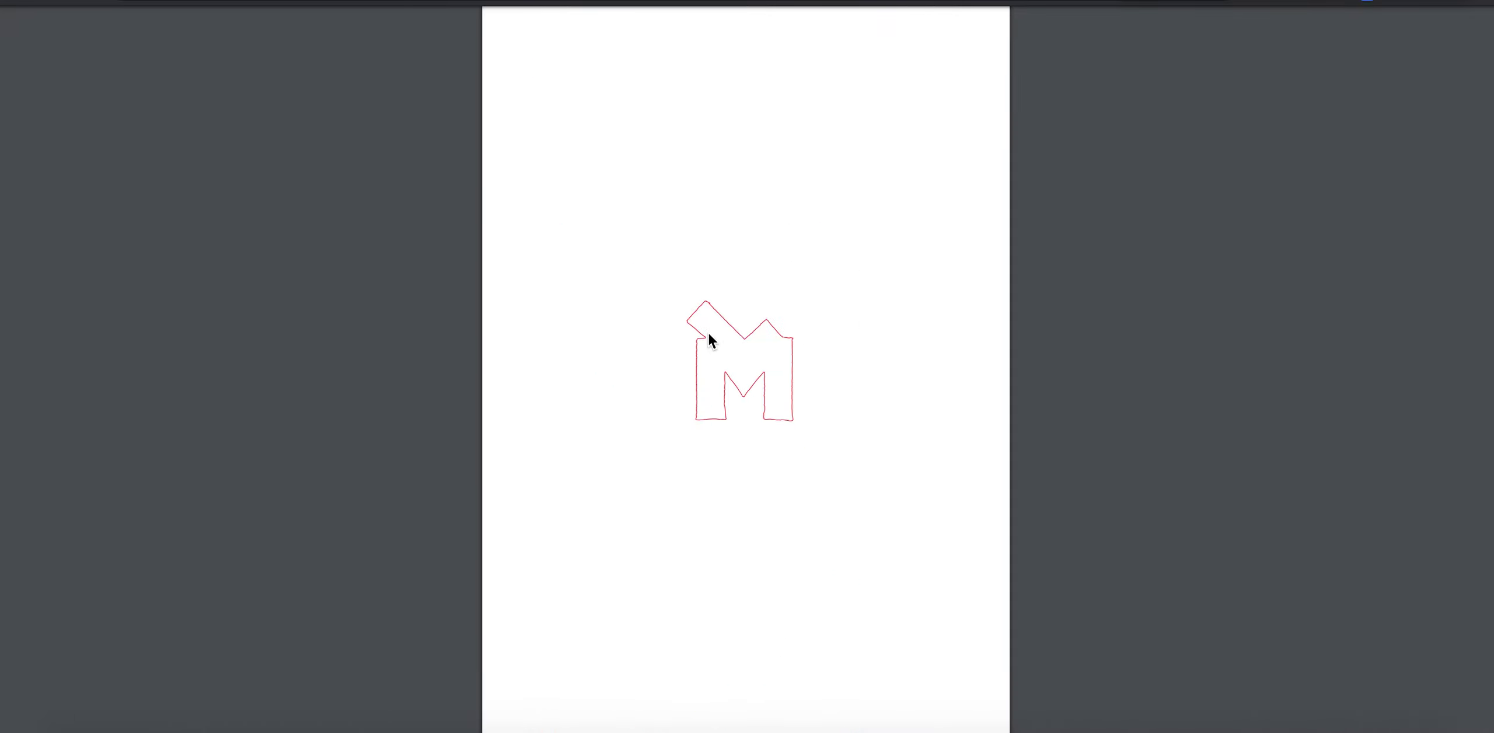
{"action": "scroll", "coordinate": [708, 336], "scroll_direction": "up", "scroll_amount": 5}
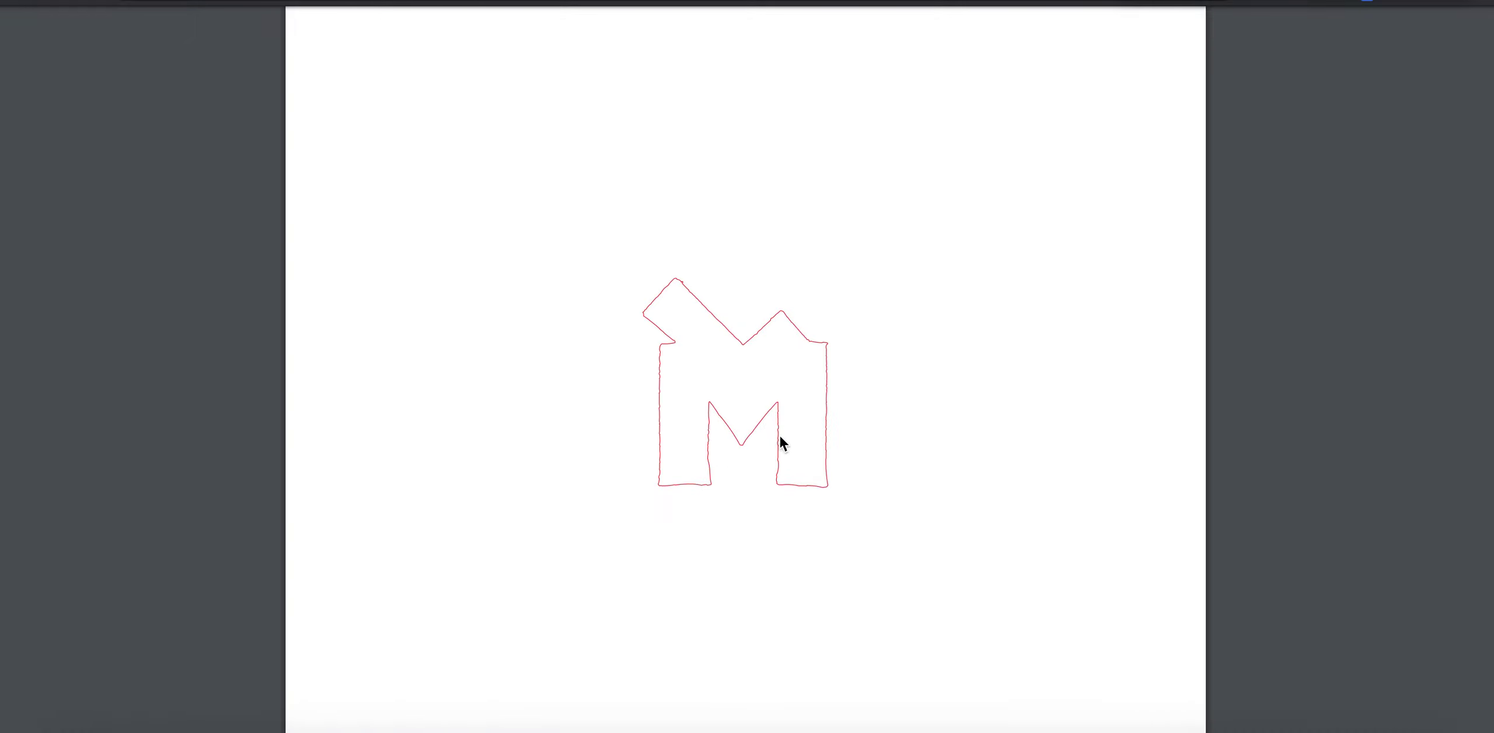
{"action": "scroll", "coordinate": [800, 327], "scroll_direction": "up", "scroll_amount": 13}
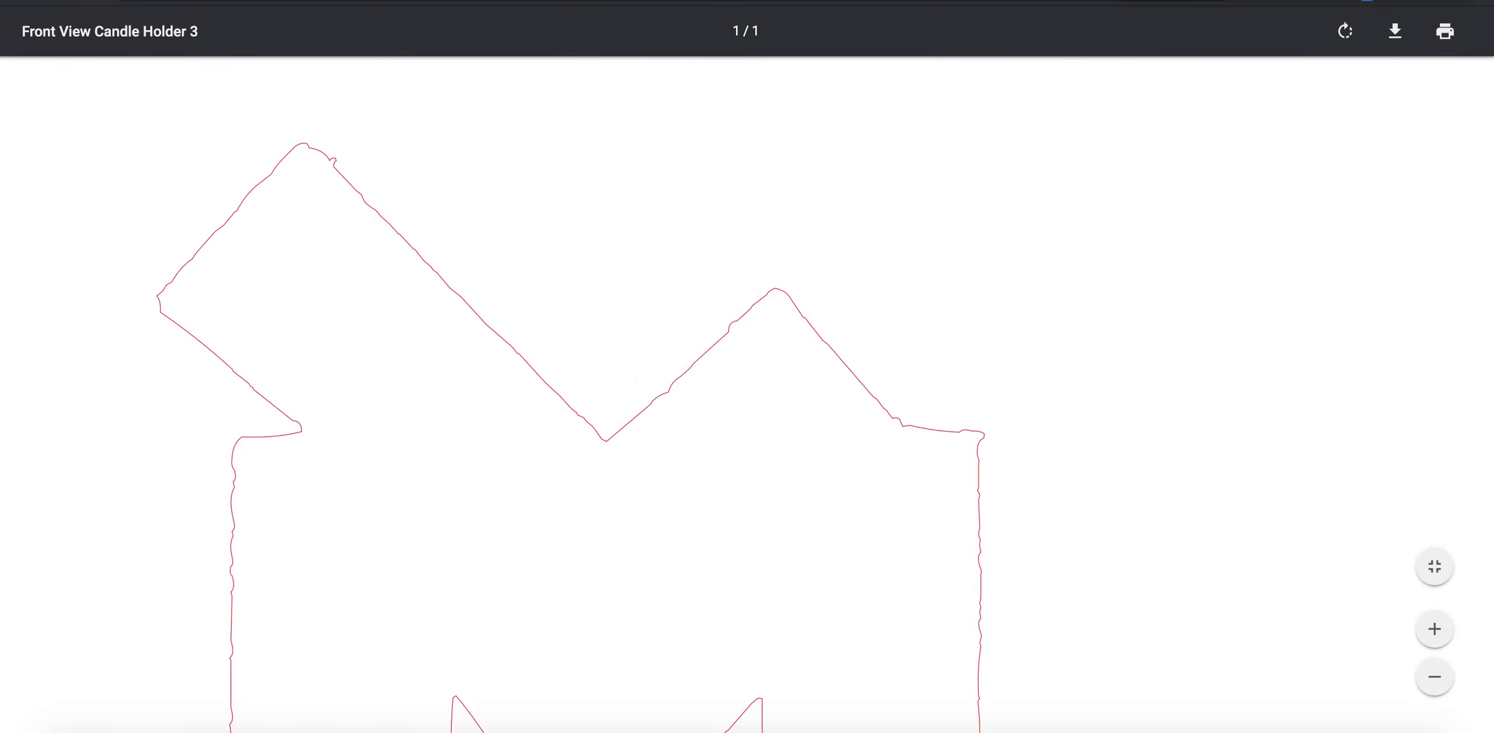
Return to the Gravit design and delete the two nodes forming the bump on the M's diagonal between the central valley and right peak
{"action": "key", "text": "super+Tab"}
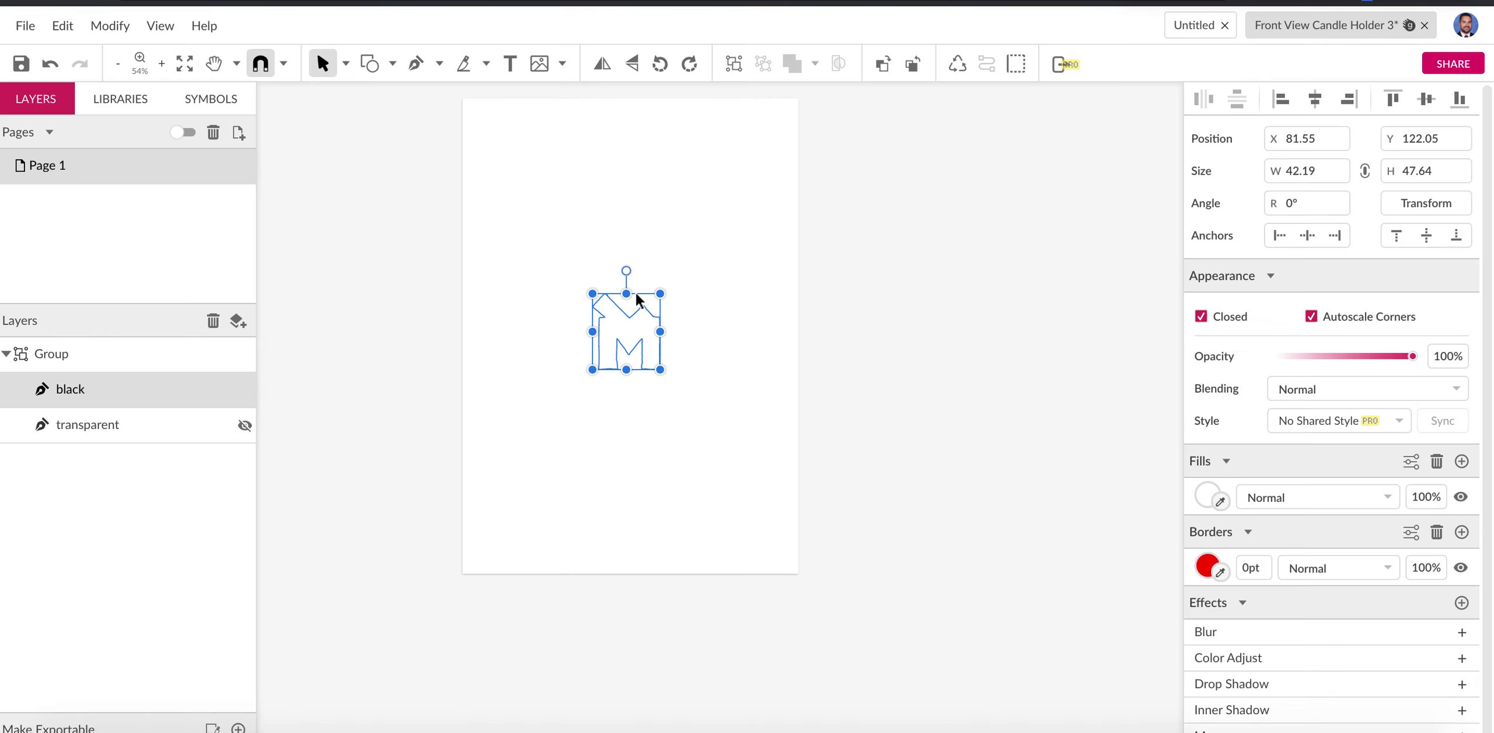
{"action": "scroll", "coordinate": [638, 300], "scroll_direction": "up", "scroll_amount": 10}
{"action": "scroll", "coordinate": [638, 301], "scroll_direction": "up", "scroll_amount": 5}
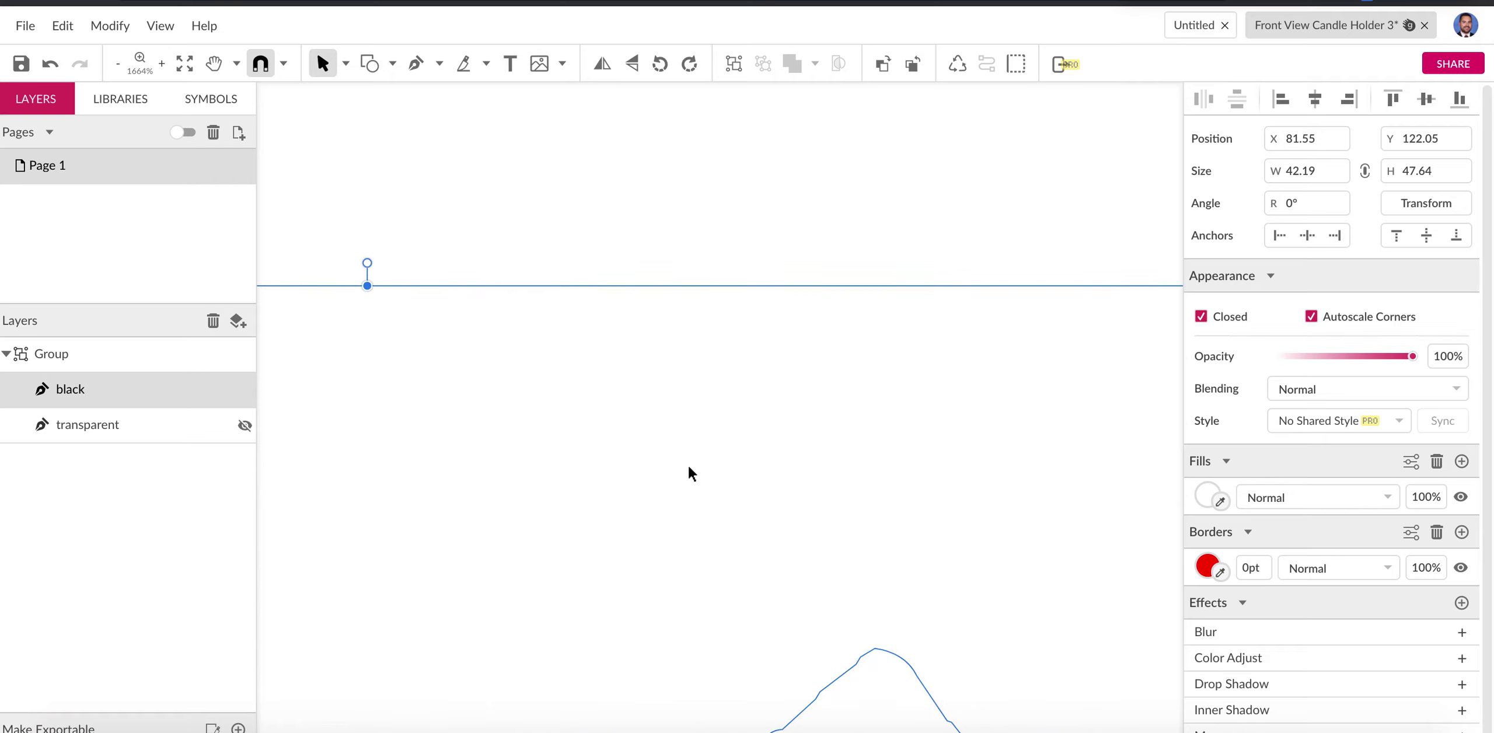
{"action": "scroll", "coordinate": [689, 473], "scroll_direction": "down", "scroll_amount": 1}
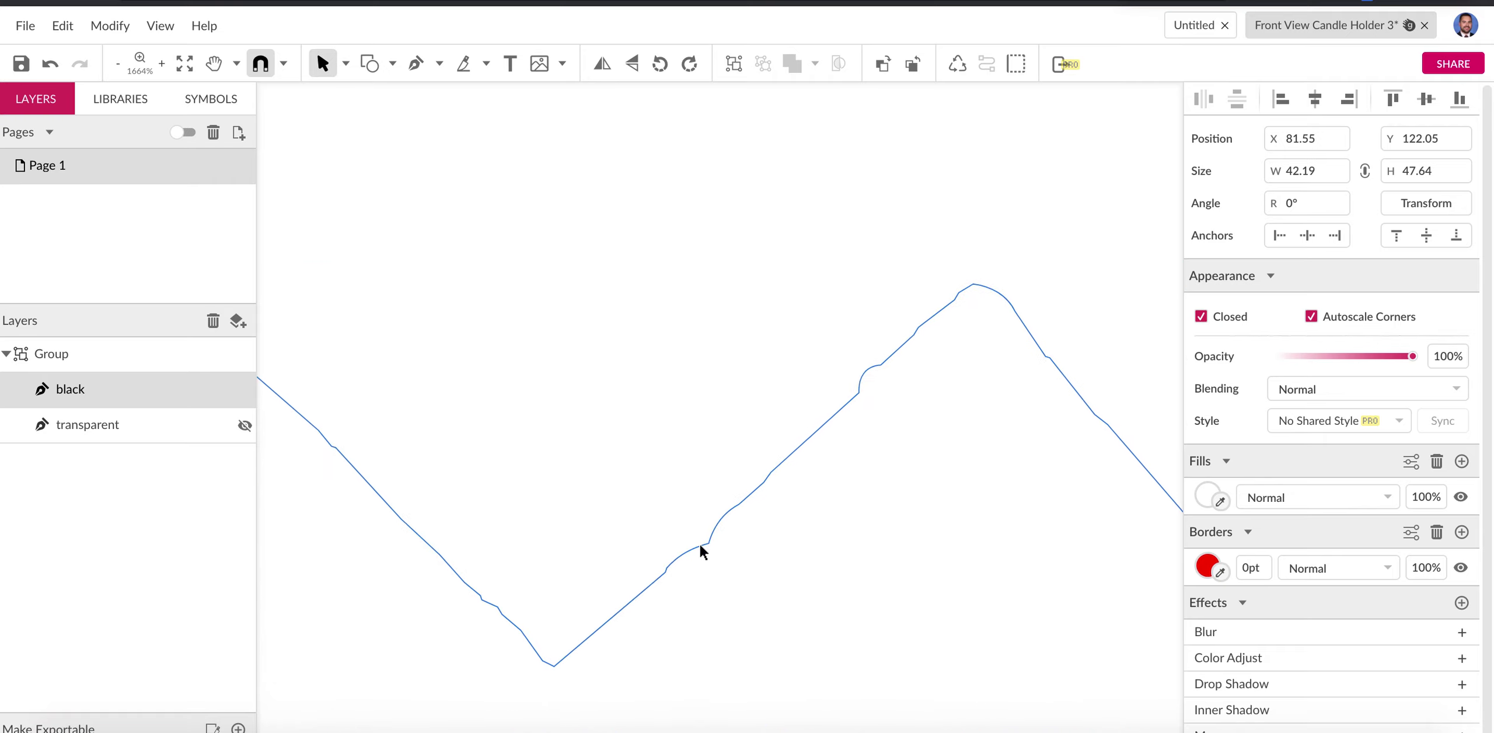
{"action": "double_click", "coordinate": [701, 547]}
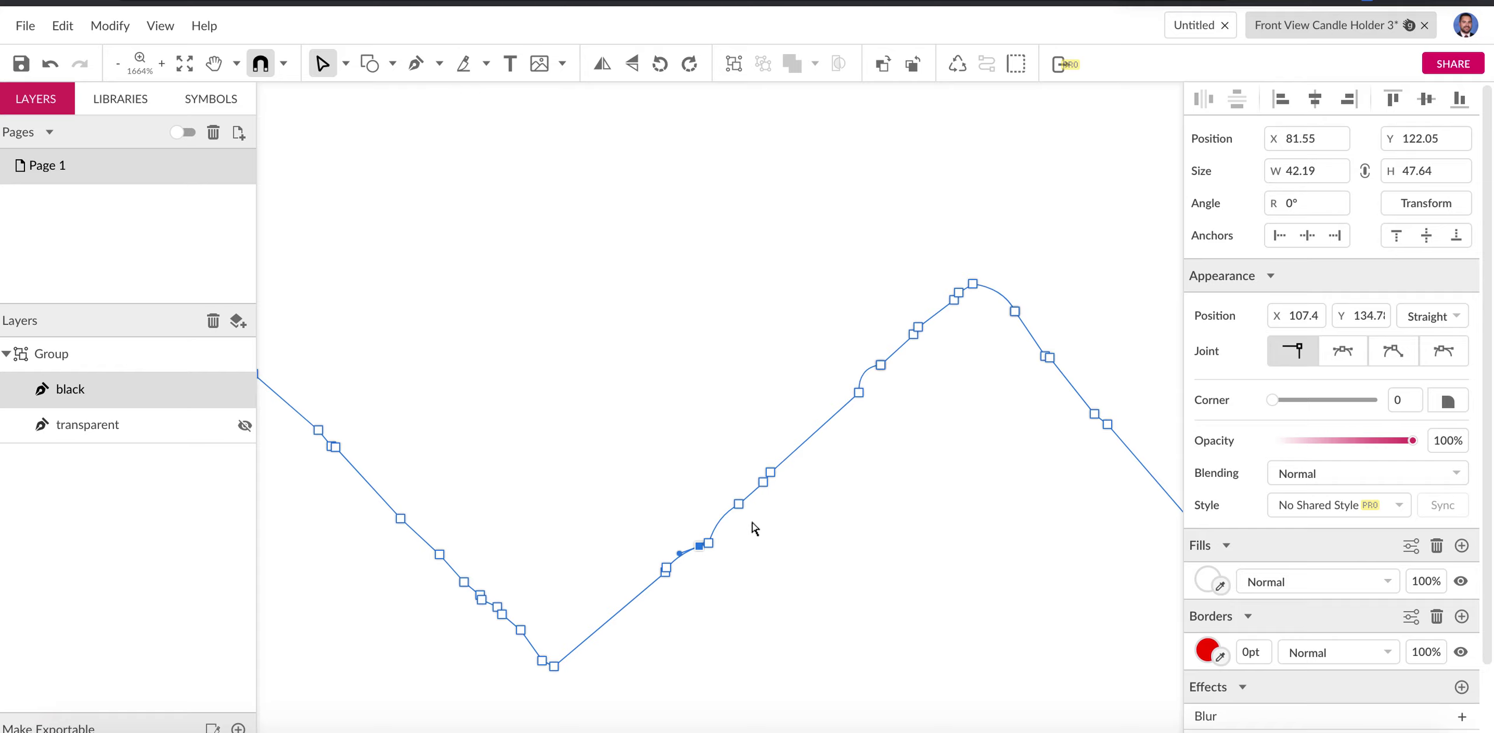
{"action": "left_click", "coordinate": [709, 543]}
{"action": "key", "text": "Delete"}
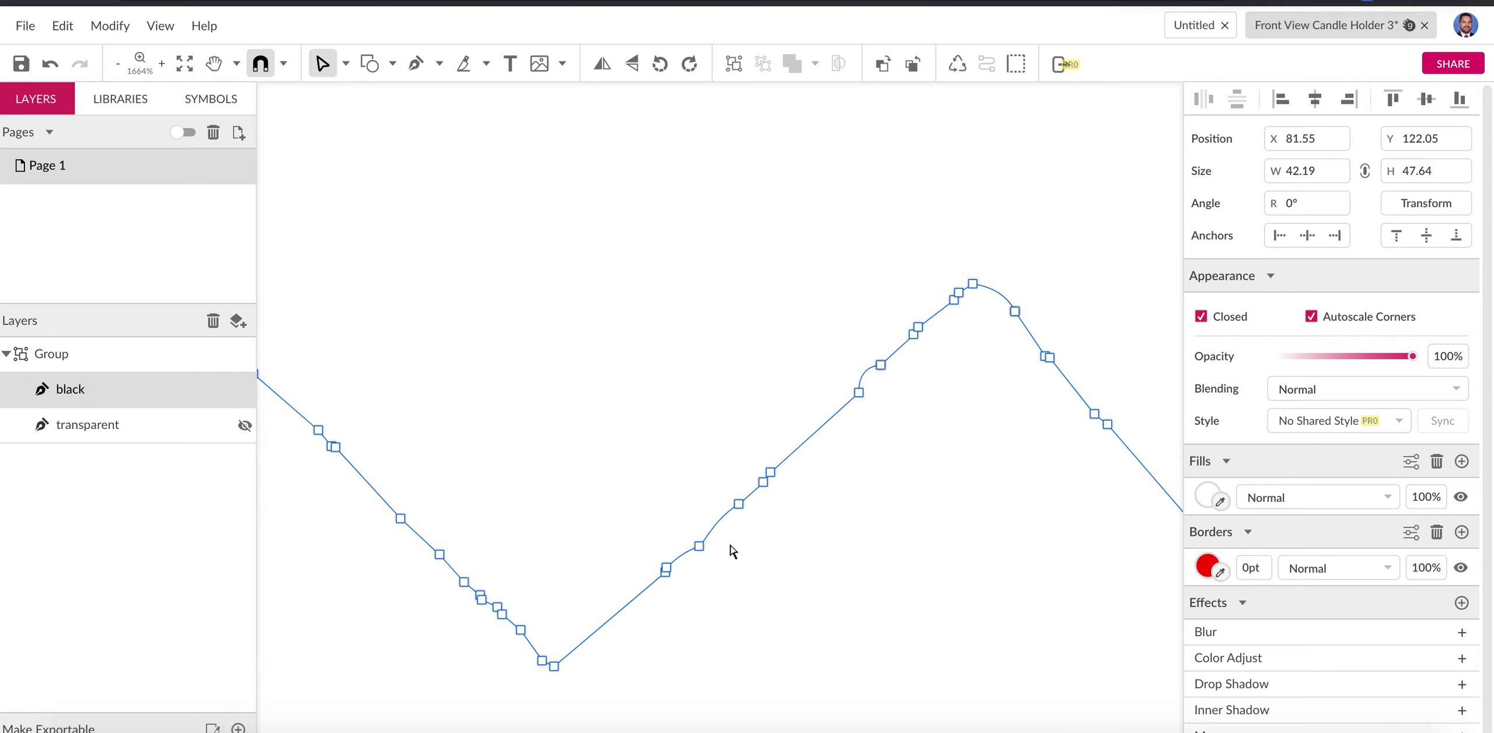
{"action": "left_click", "coordinate": [699, 546]}
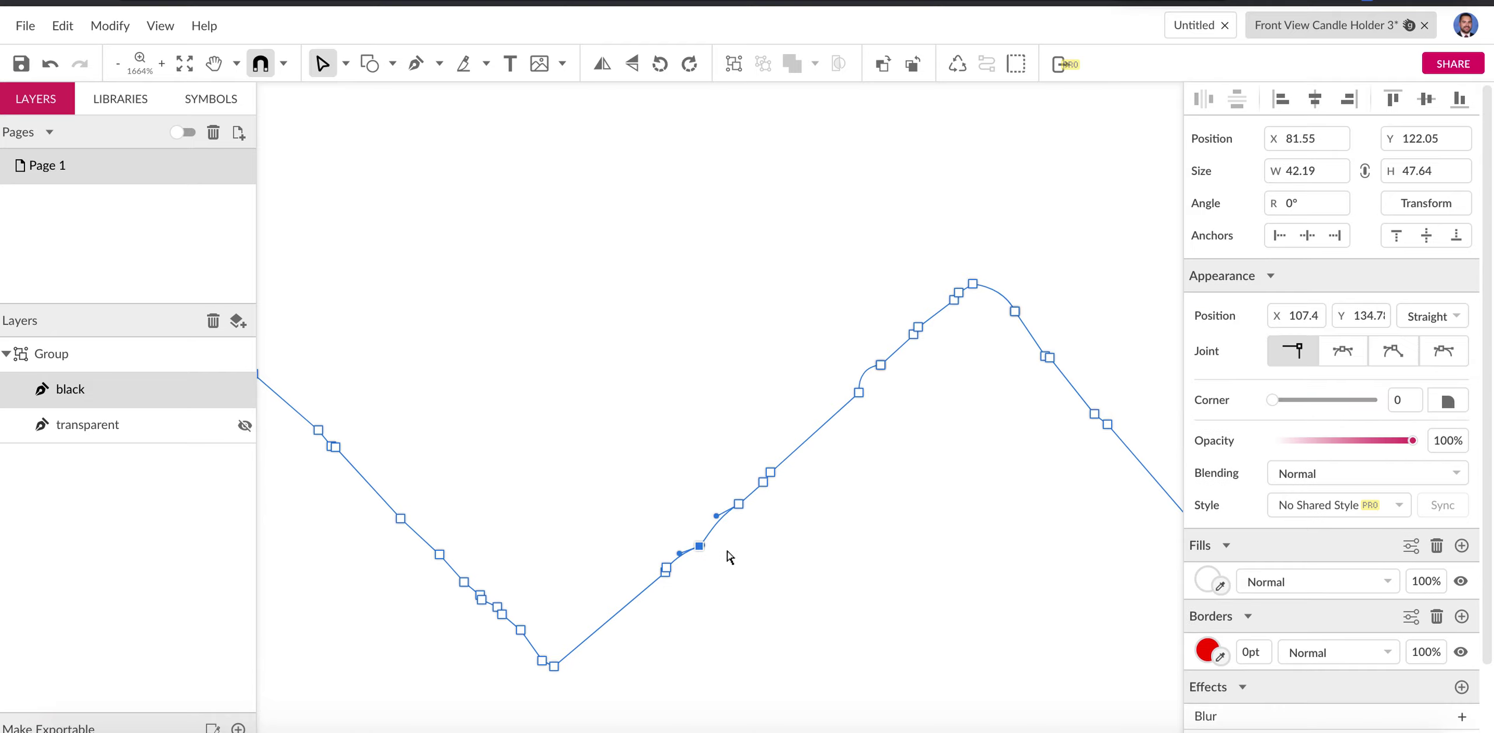
{"action": "key", "text": "Delete"}
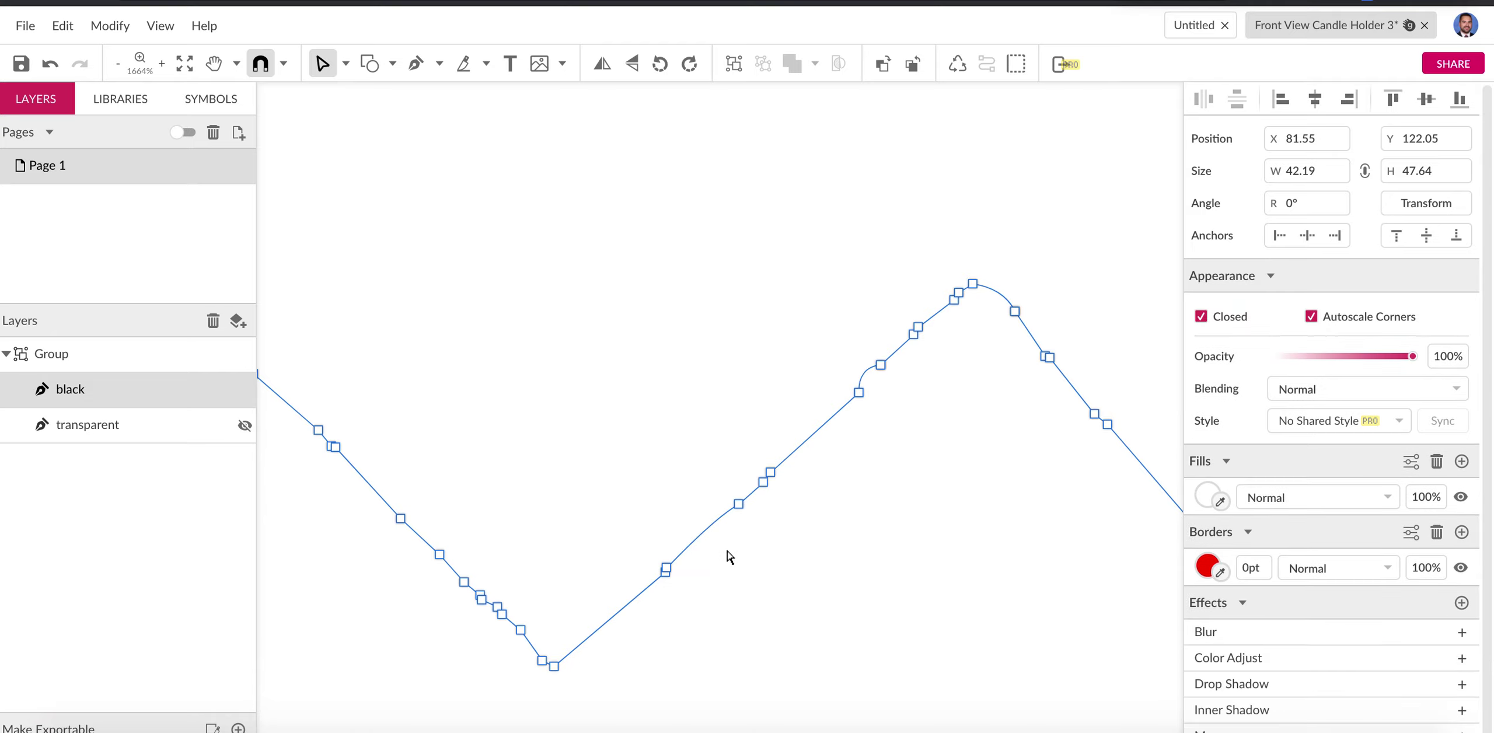
Delete all remaining intermediate nodes between the M's central valley and right peak to make that edge one straight line
{"action": "left_click", "coordinate": [739, 504]}
{"action": "key", "text": "Delete"}
{"action": "left_click", "coordinate": [667, 569]}
{"action": "left_click", "coordinate": [680, 571]}
{"action": "left_click", "coordinate": [956, 296]}
{"action": "key", "text": "Delete"}
{"action": "left_click", "coordinate": [914, 334]}
{"action": "key", "text": "Delete"}
{"action": "left_click", "coordinate": [917, 329]}
{"action": "key", "text": "Delete"}
{"action": "left_click", "coordinate": [859, 392]}
{"action": "key", "text": "Delete"}
{"action": "left_click", "coordinate": [880, 366]}
{"action": "key", "text": "Delete"}
{"action": "left_click", "coordinate": [770, 474]}
{"action": "key", "text": "Delete"}
{"action": "left_click", "coordinate": [764, 483]}
{"action": "key", "text": "Delete"}
{"action": "left_click", "coordinate": [665, 572]}
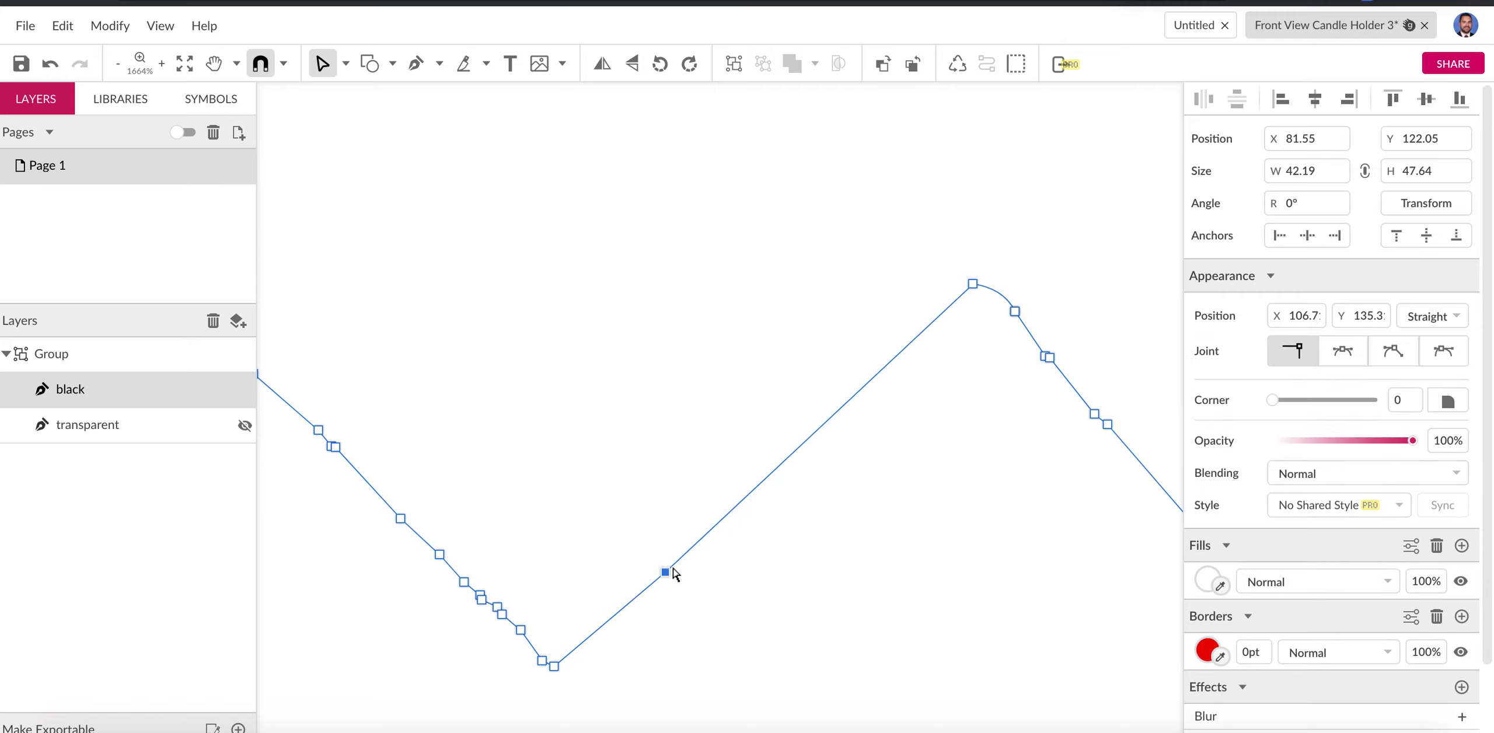
{"action": "key", "text": "Delete"}
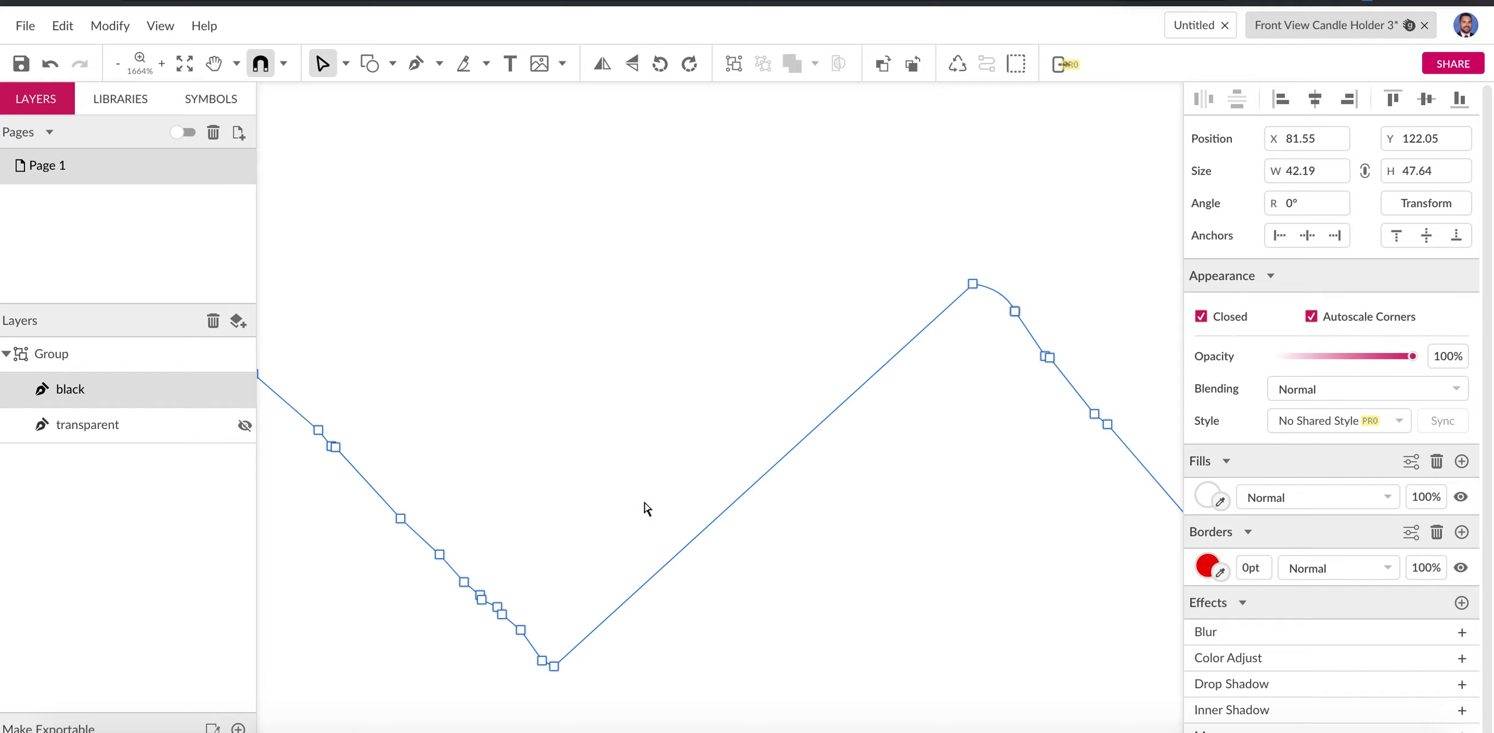
Reshape the curves on both sides of the node beside the M's upper-right corner by repositioning their handles, and deselect the shape
{"action": "scroll", "coordinate": [646, 508], "scroll_direction": "right", "scroll_amount": 5}
{"action": "scroll", "coordinate": [647, 509], "scroll_direction": "down", "scroll_amount": 3}
{"action": "scroll", "coordinate": [647, 509], "scroll_direction": "right", "scroll_amount": 5}
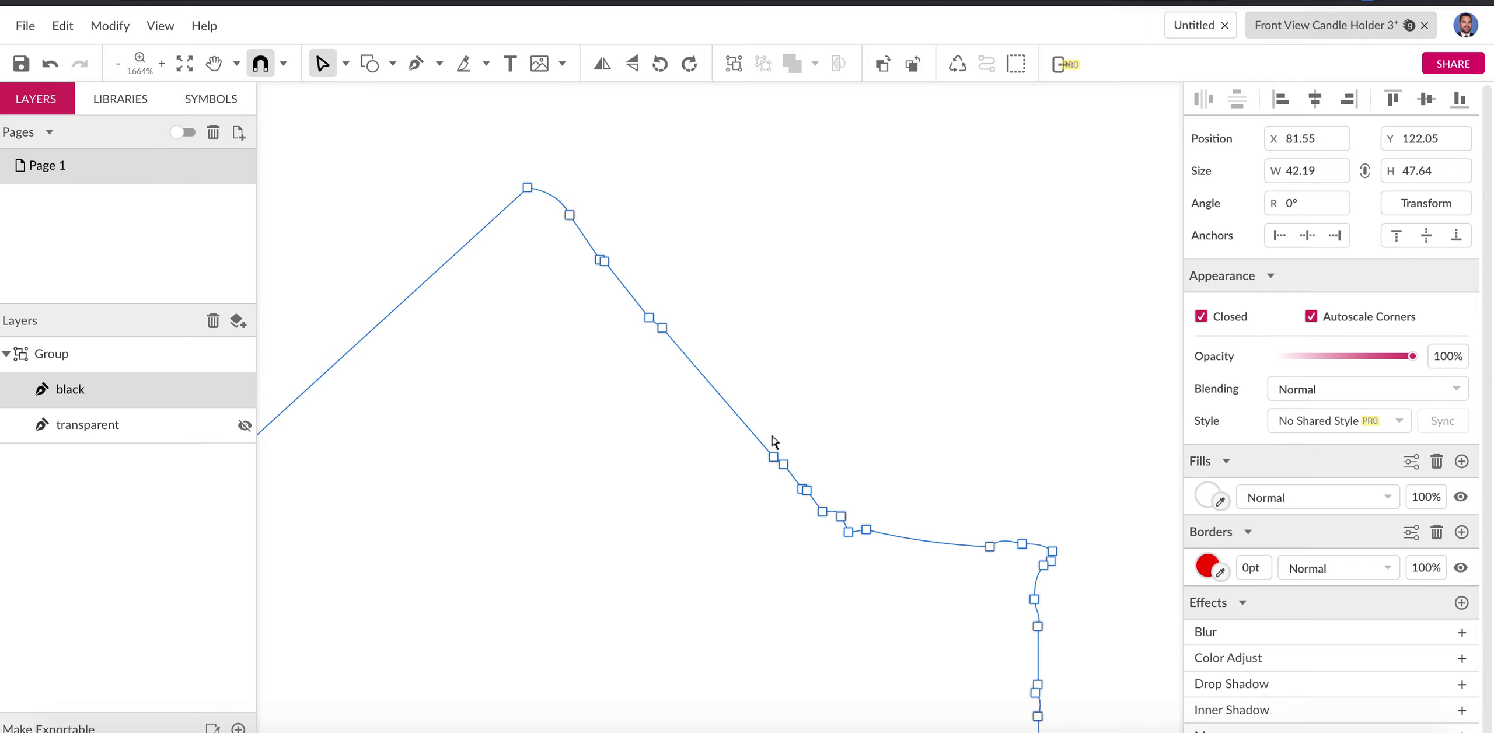
{"action": "left_click", "coordinate": [849, 533]}
{"action": "scroll", "coordinate": [875, 548], "scroll_direction": "up", "scroll_amount": 2}
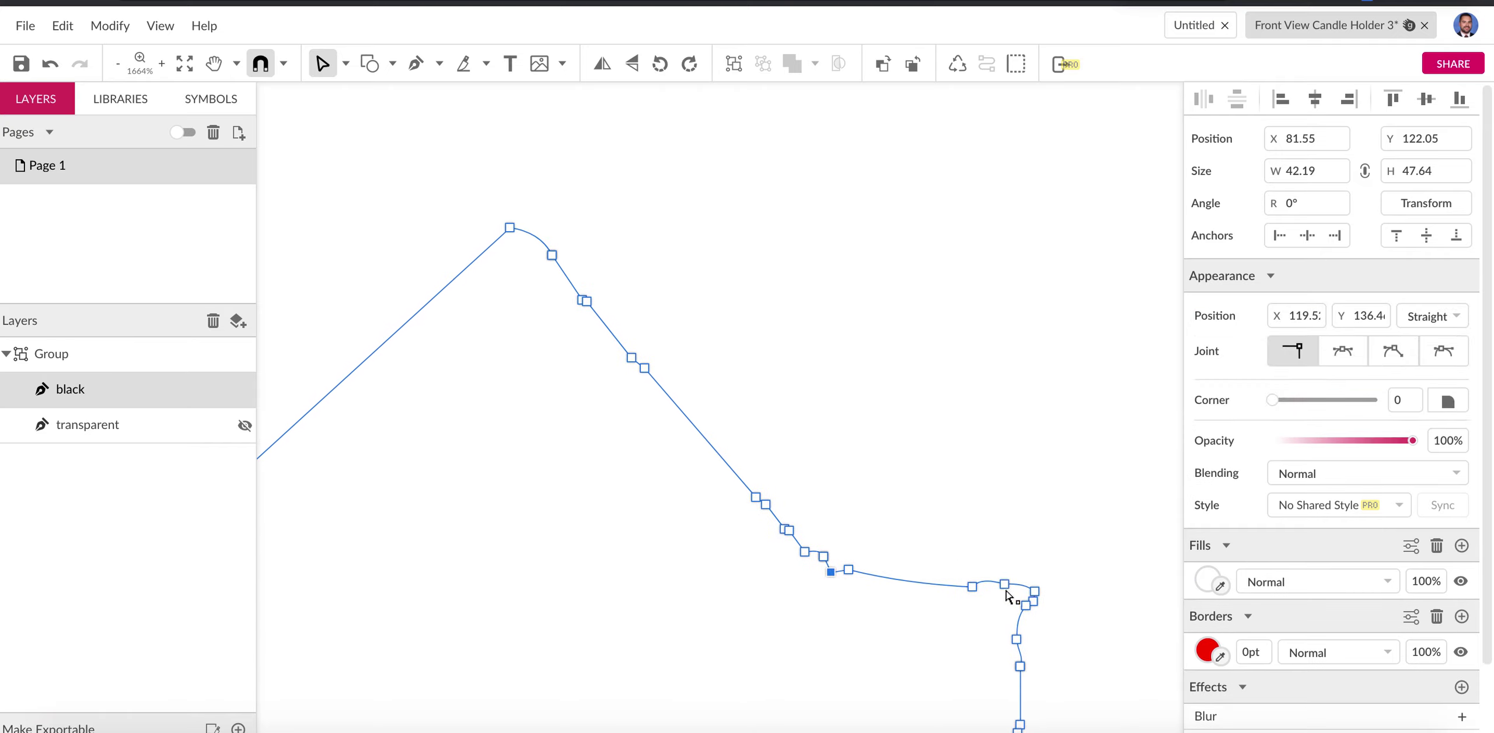
{"action": "scroll", "coordinate": [1005, 594], "scroll_direction": "up", "scroll_amount": 10}
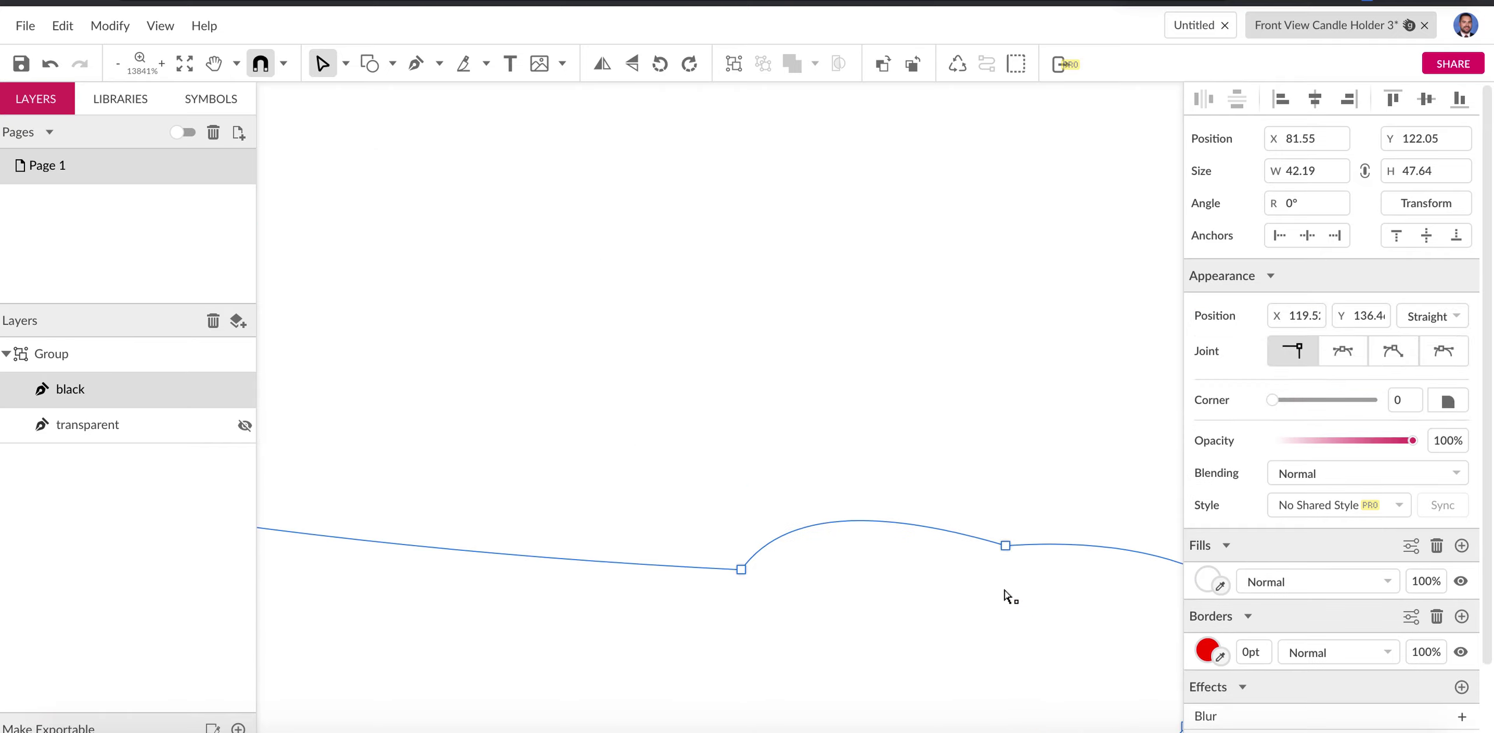
{"action": "left_click", "coordinate": [1006, 547]}
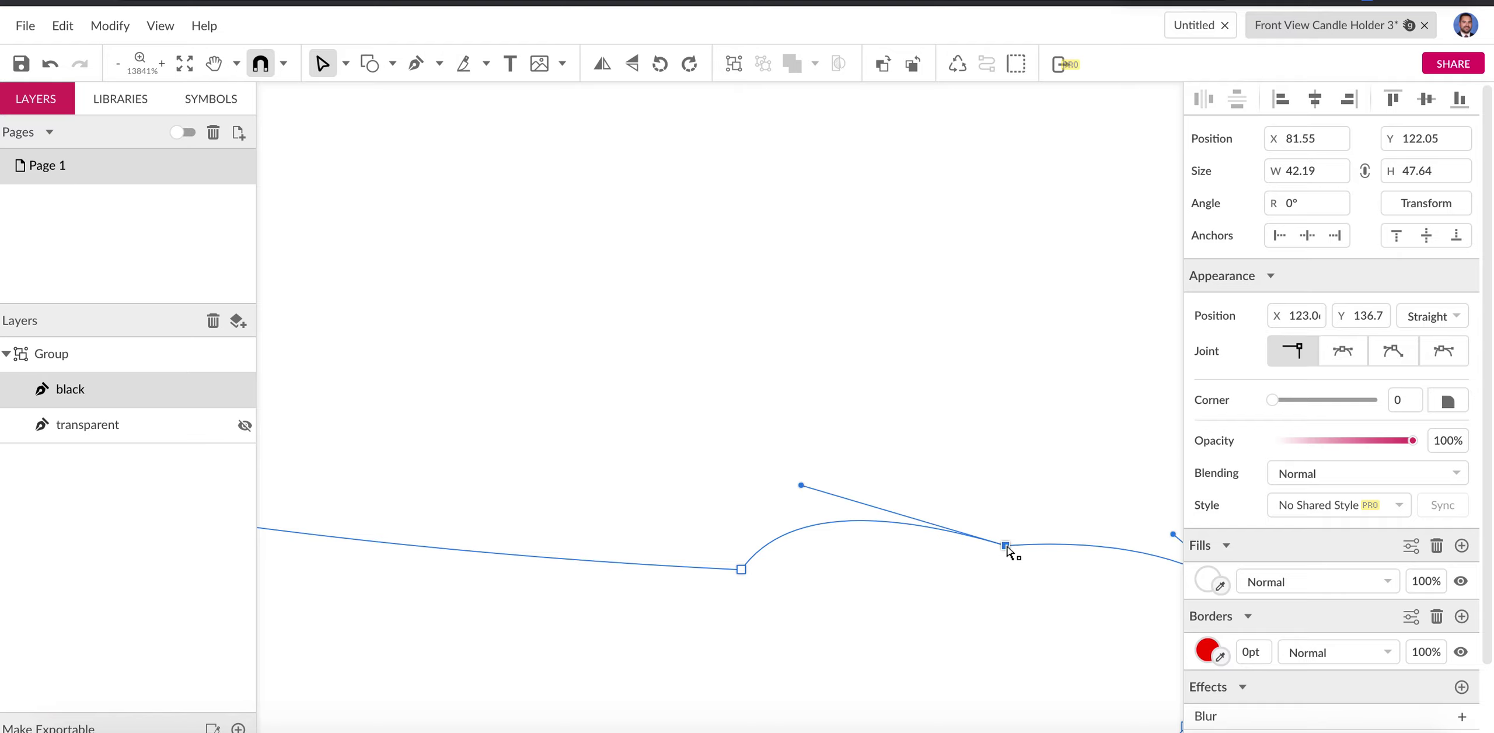
{"action": "scroll", "coordinate": [1009, 550], "scroll_direction": "right", "scroll_amount": 3}
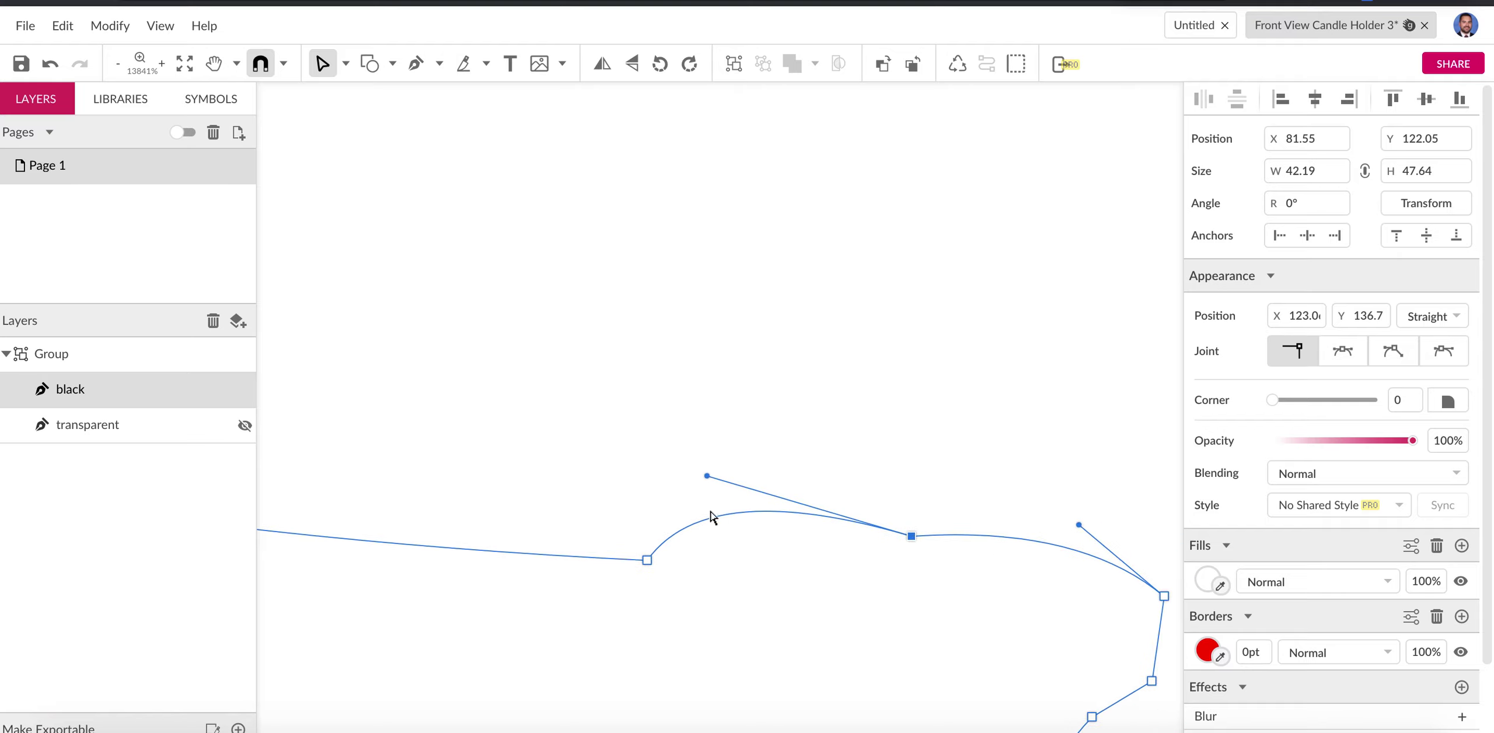
{"action": "left_click_drag", "start_coordinate": [707, 476], "coordinate": [797, 566]}
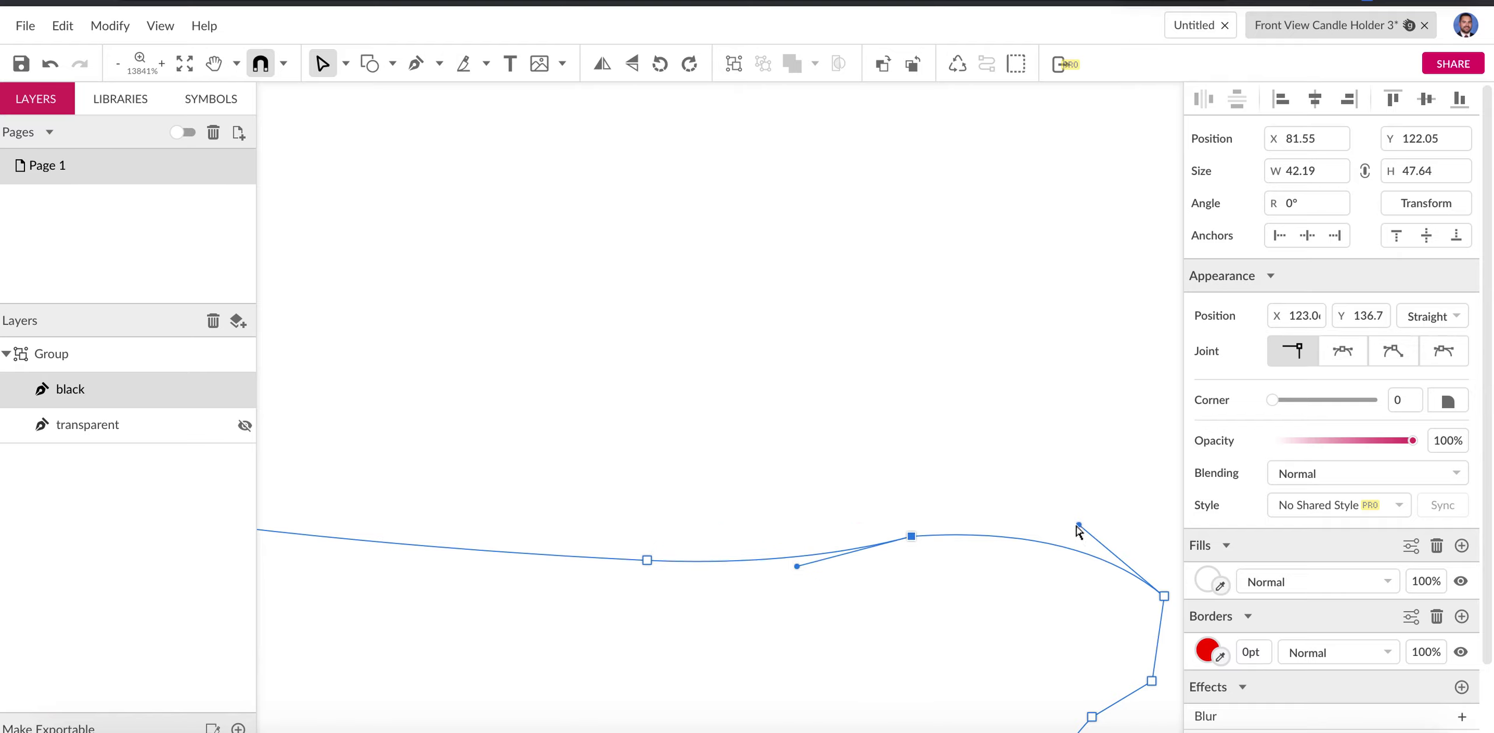
{"action": "left_click_drag", "start_coordinate": [1079, 524], "coordinate": [1097, 472]}
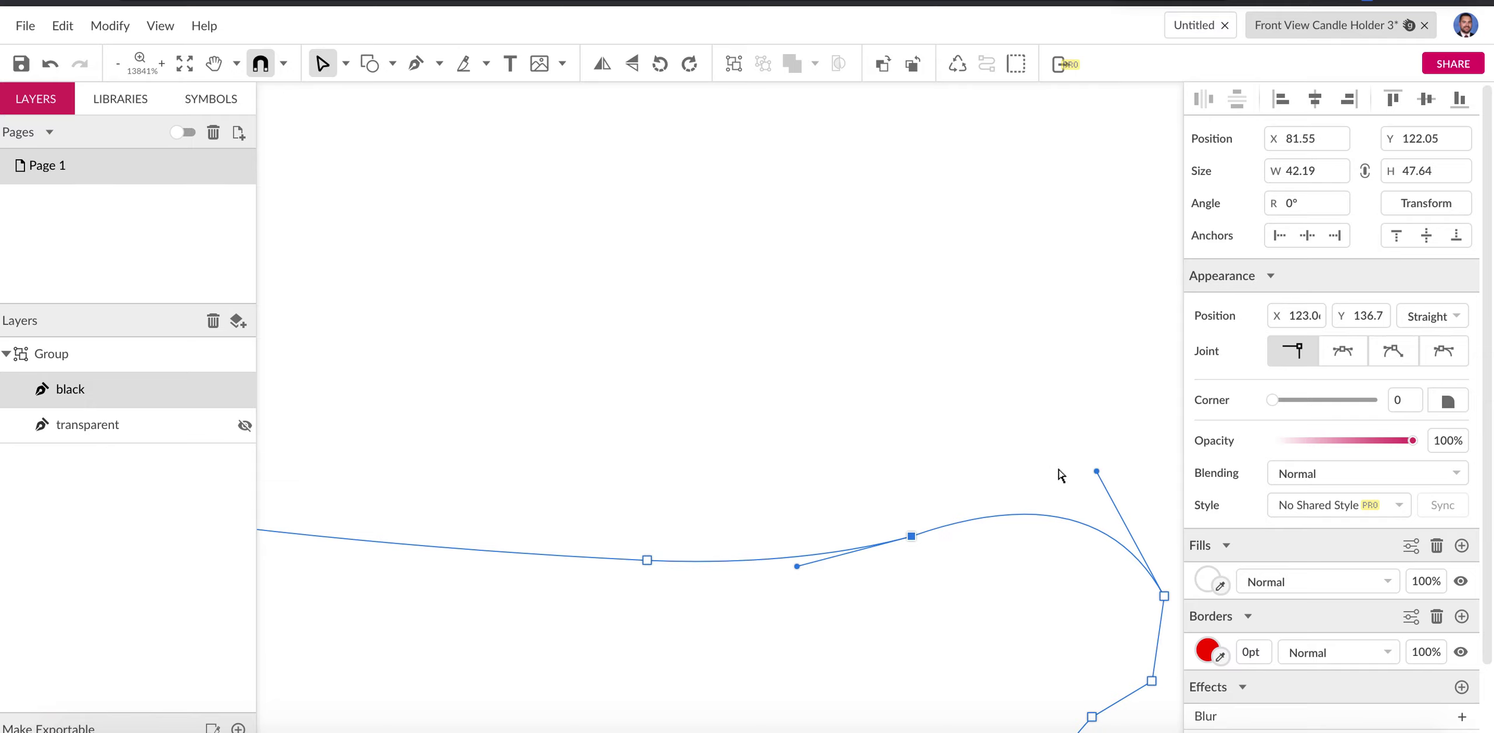
{"action": "scroll", "coordinate": [1044, 472], "scroll_direction": "down", "scroll_amount": 10}
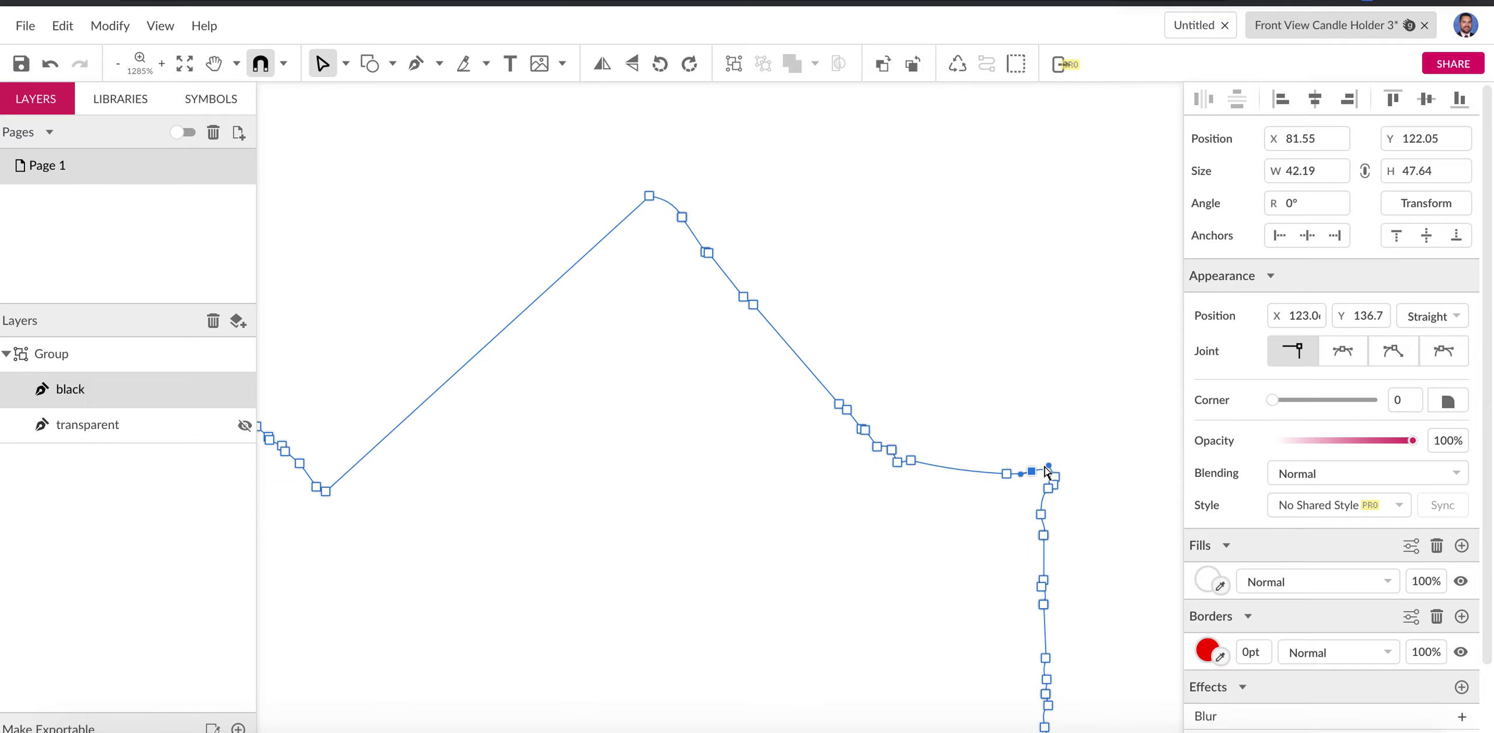
{"action": "scroll", "coordinate": [1044, 472], "scroll_direction": "down", "scroll_amount": 4}
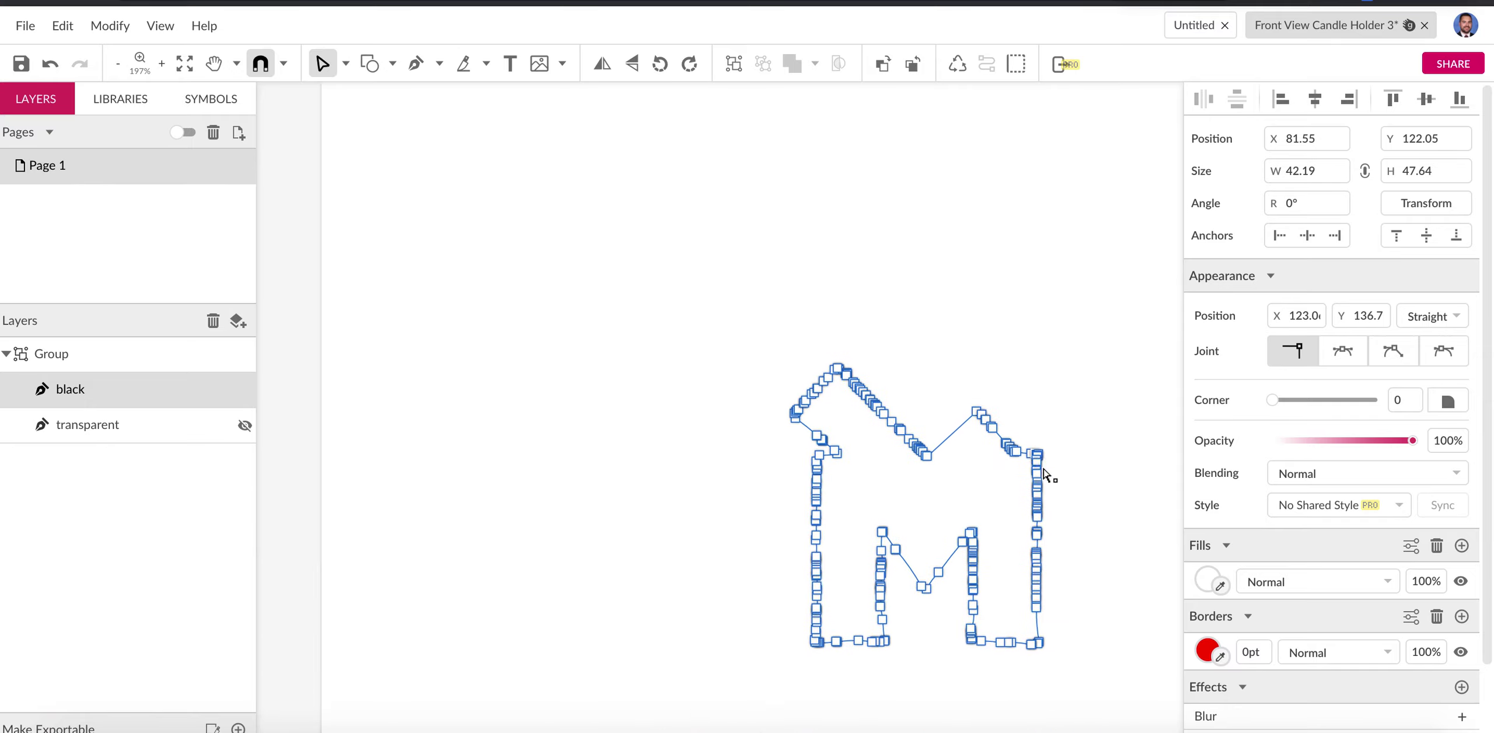
{"action": "left_click", "coordinate": [1074, 493]}
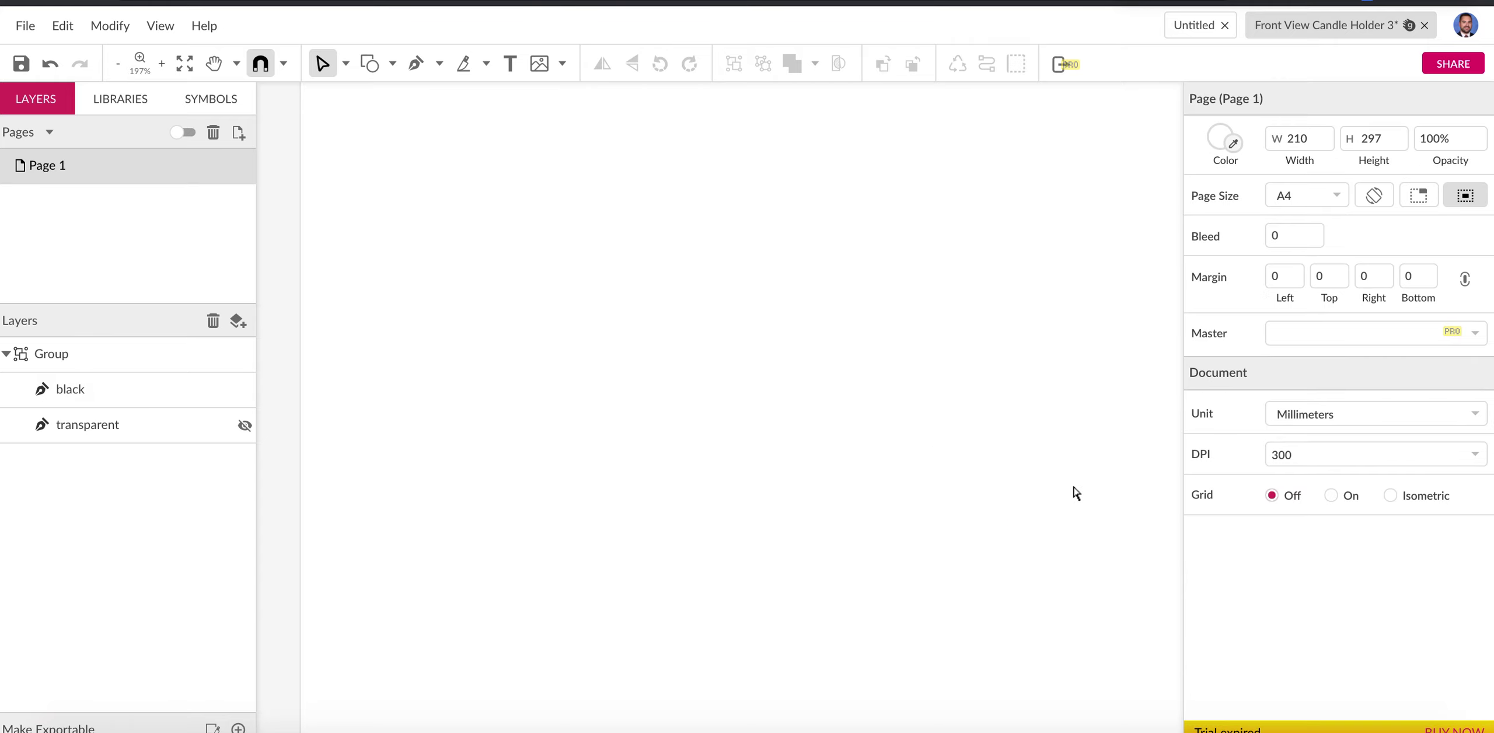
Select the black M outline and delete the cluster of nodes just below its tall left peak on the slope toward the central valley, and deselect it
{"action": "double_click", "coordinate": [1005, 458]}
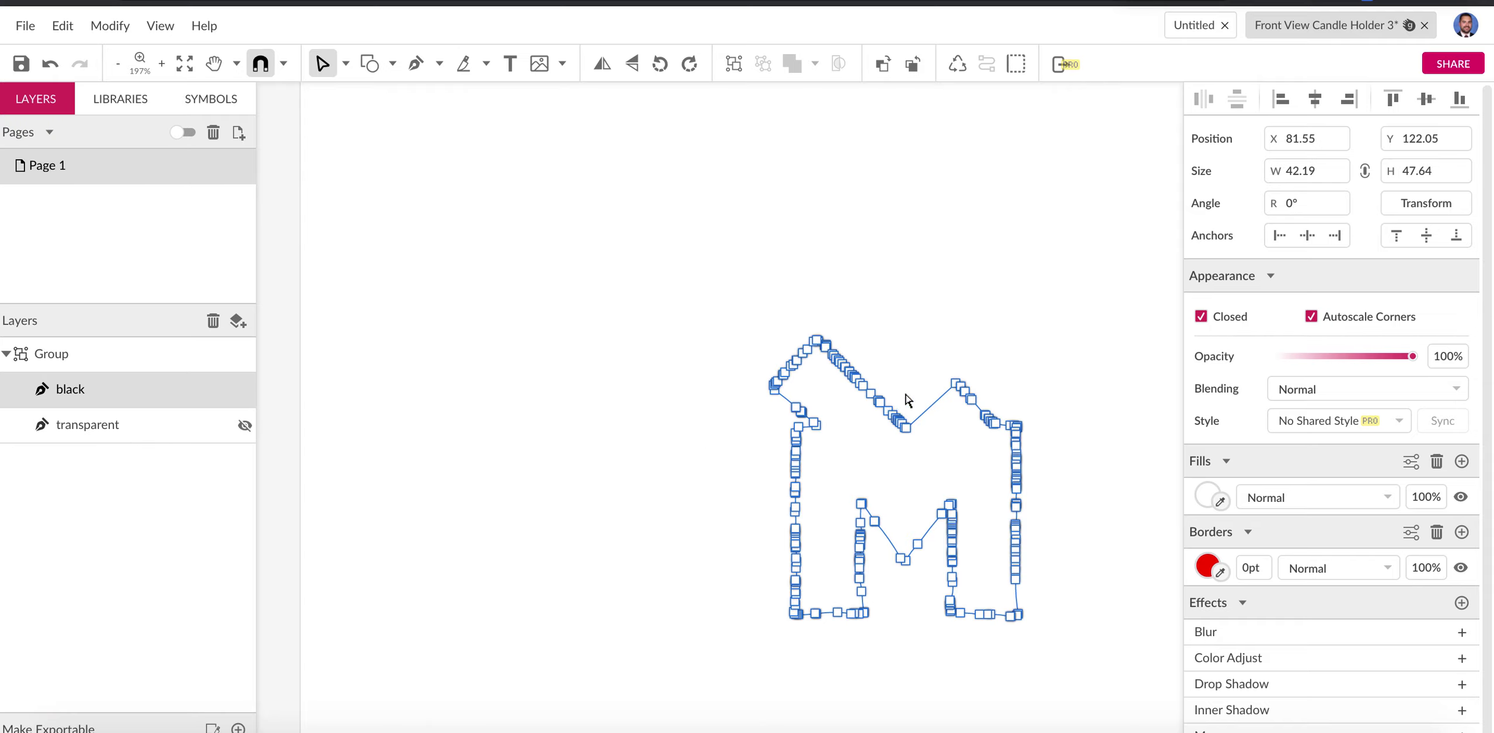
{"action": "left_click", "coordinate": [895, 412]}
{"action": "double_click", "coordinate": [891, 415]}
{"action": "scroll", "coordinate": [893, 419], "scroll_direction": "up", "scroll_amount": 10}
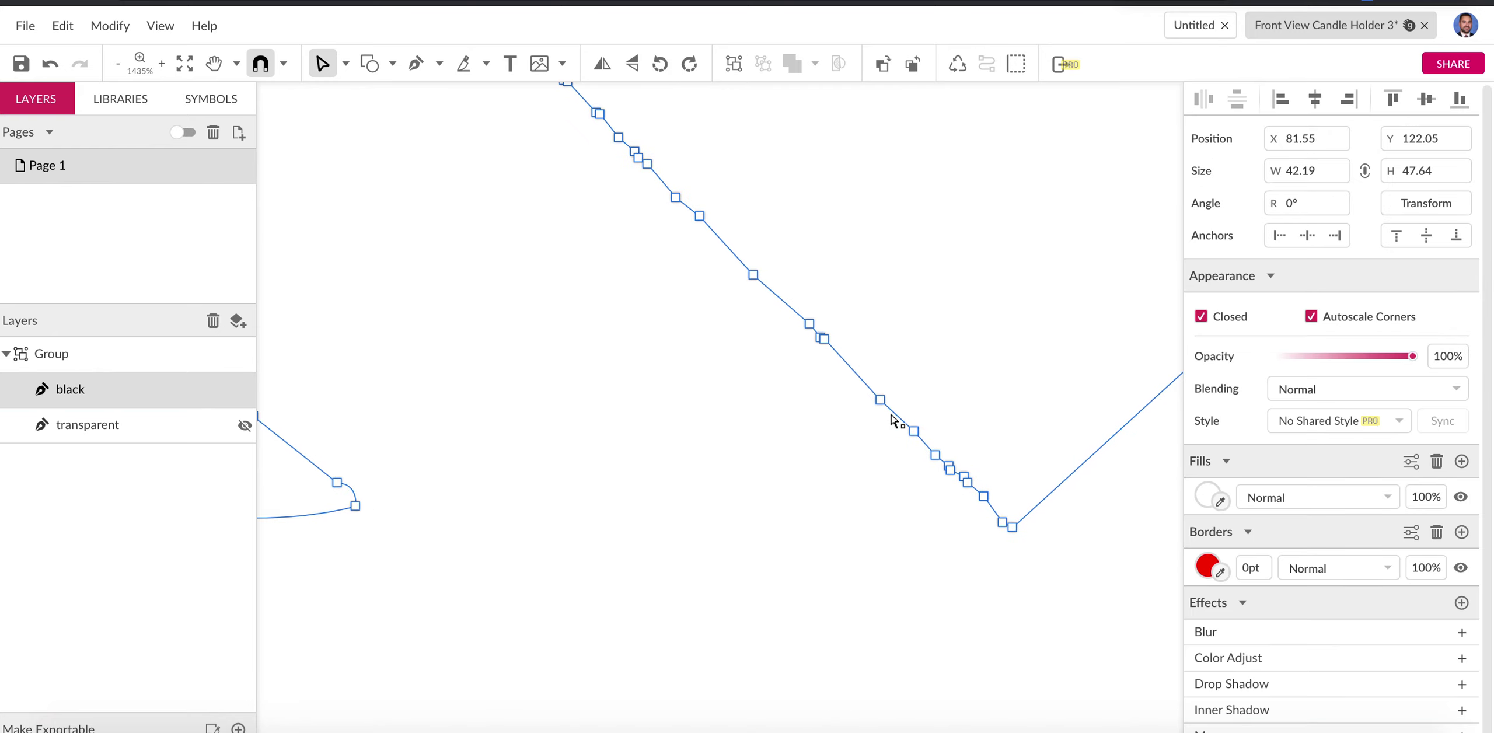
{"action": "scroll", "coordinate": [892, 423], "scroll_direction": "down", "scroll_amount": 3}
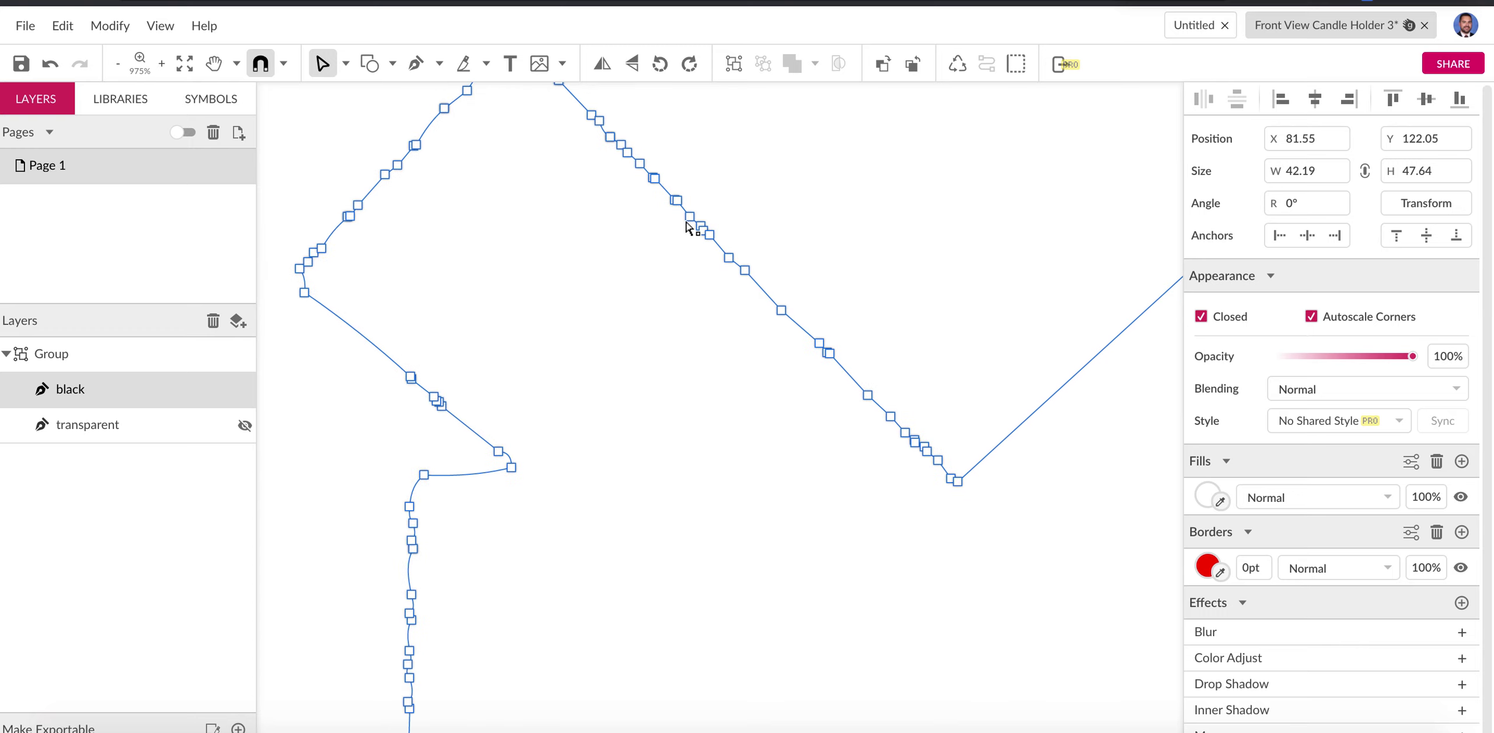
{"action": "scroll", "coordinate": [623, 193], "scroll_direction": "down", "scroll_amount": 3}
{"action": "left_click", "coordinate": [584, 120]}
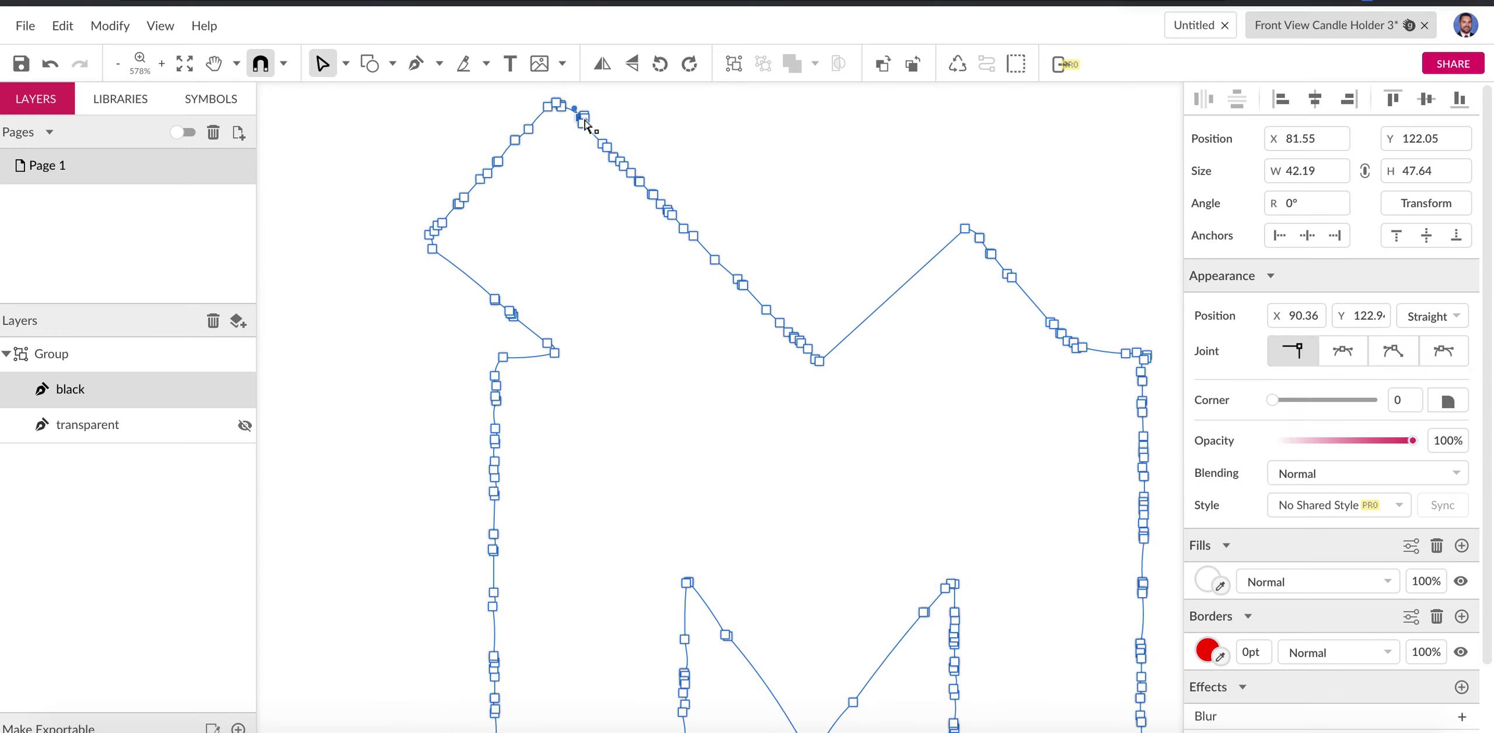
{"action": "left_click", "coordinate": [588, 128]}
{"action": "left_click", "coordinate": [585, 129]}
{"action": "left_click", "coordinate": [593, 137]}
{"action": "left_click", "coordinate": [599, 142]}
{"action": "left_click", "coordinate": [598, 142]}
{"action": "left_click", "coordinate": [601, 143]}
{"action": "left_click", "coordinate": [601, 143]}
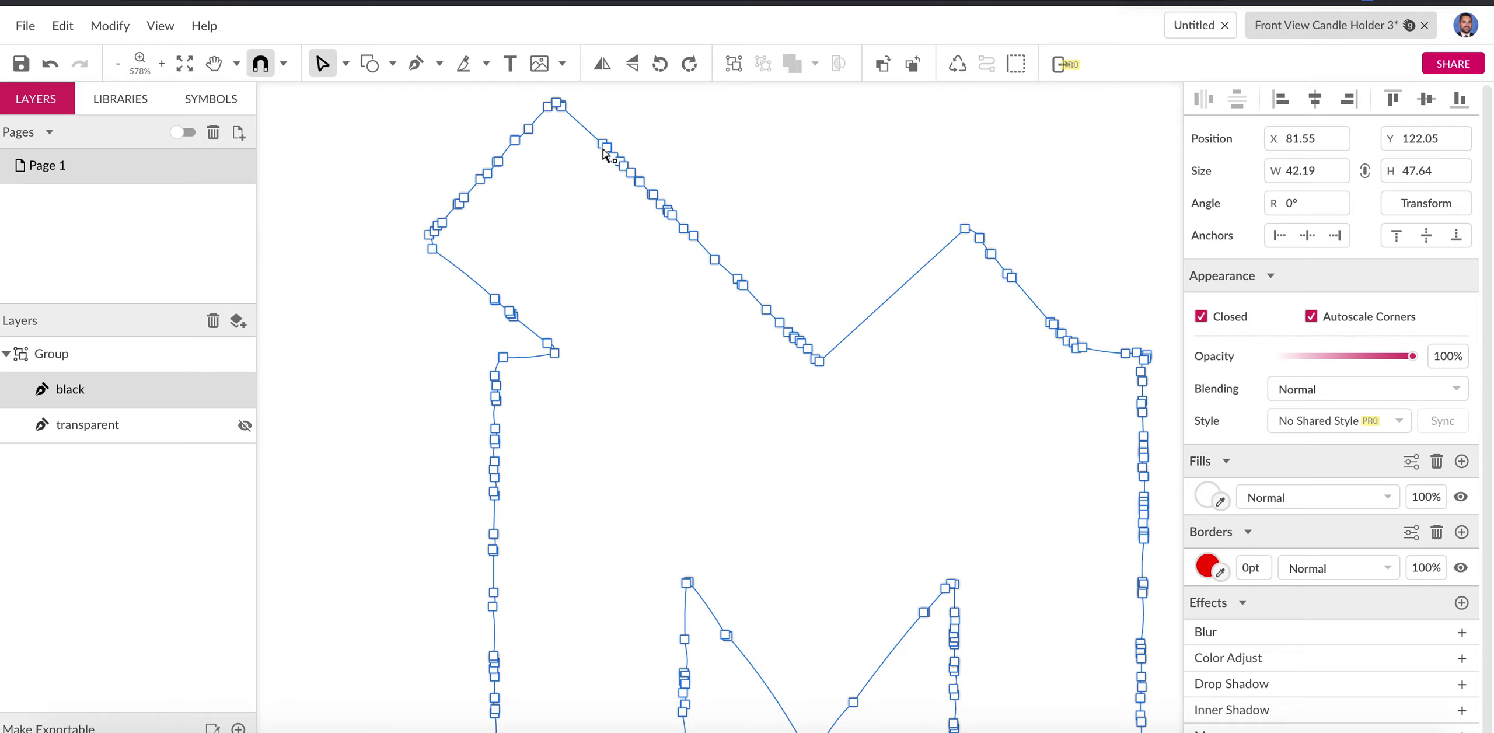
{"action": "left_click", "coordinate": [602, 143]}
{"action": "left_click", "coordinate": [628, 160]}
{"action": "left_click", "coordinate": [705, 215]}
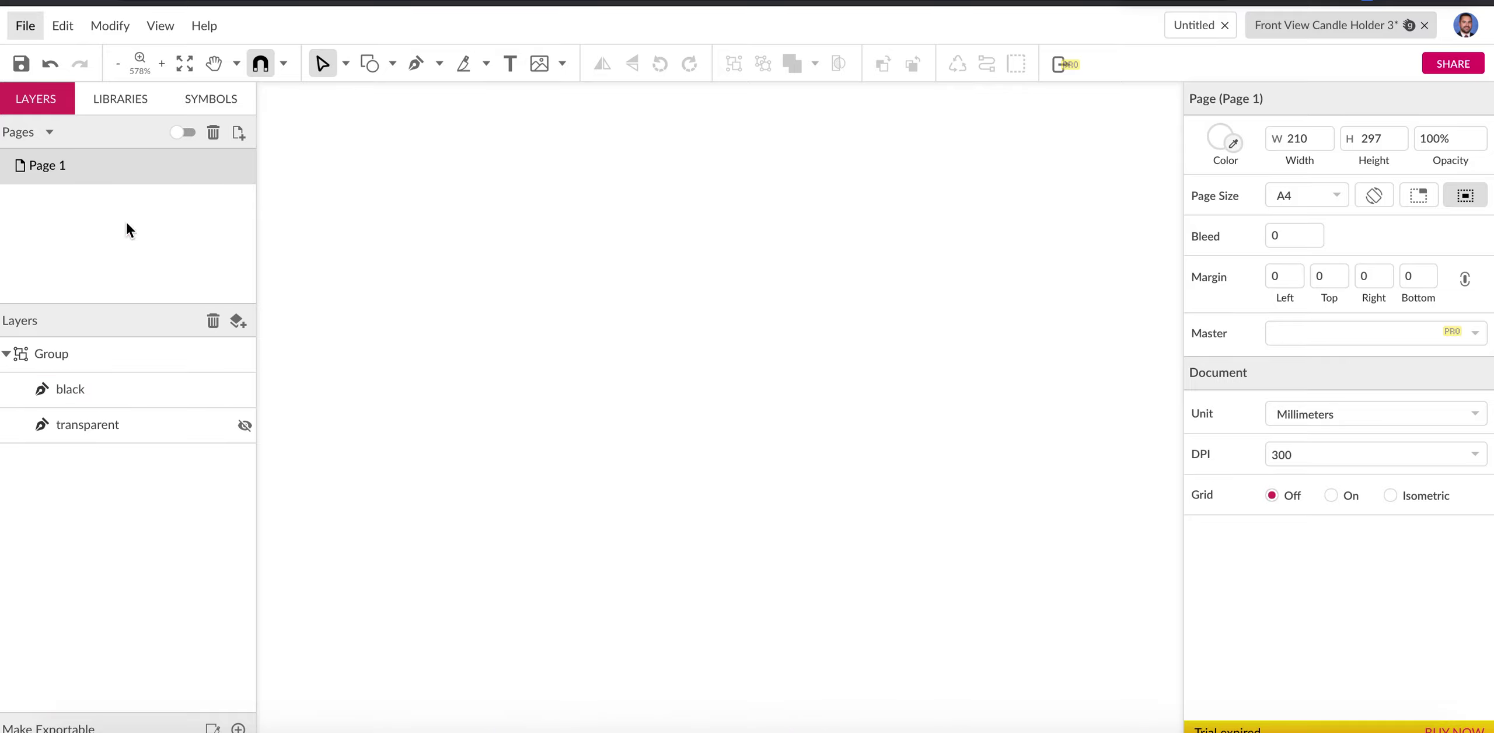
Open the resolution choices for exporting the design as a PDF document
{"action": "left_click", "coordinate": [26, 26]}
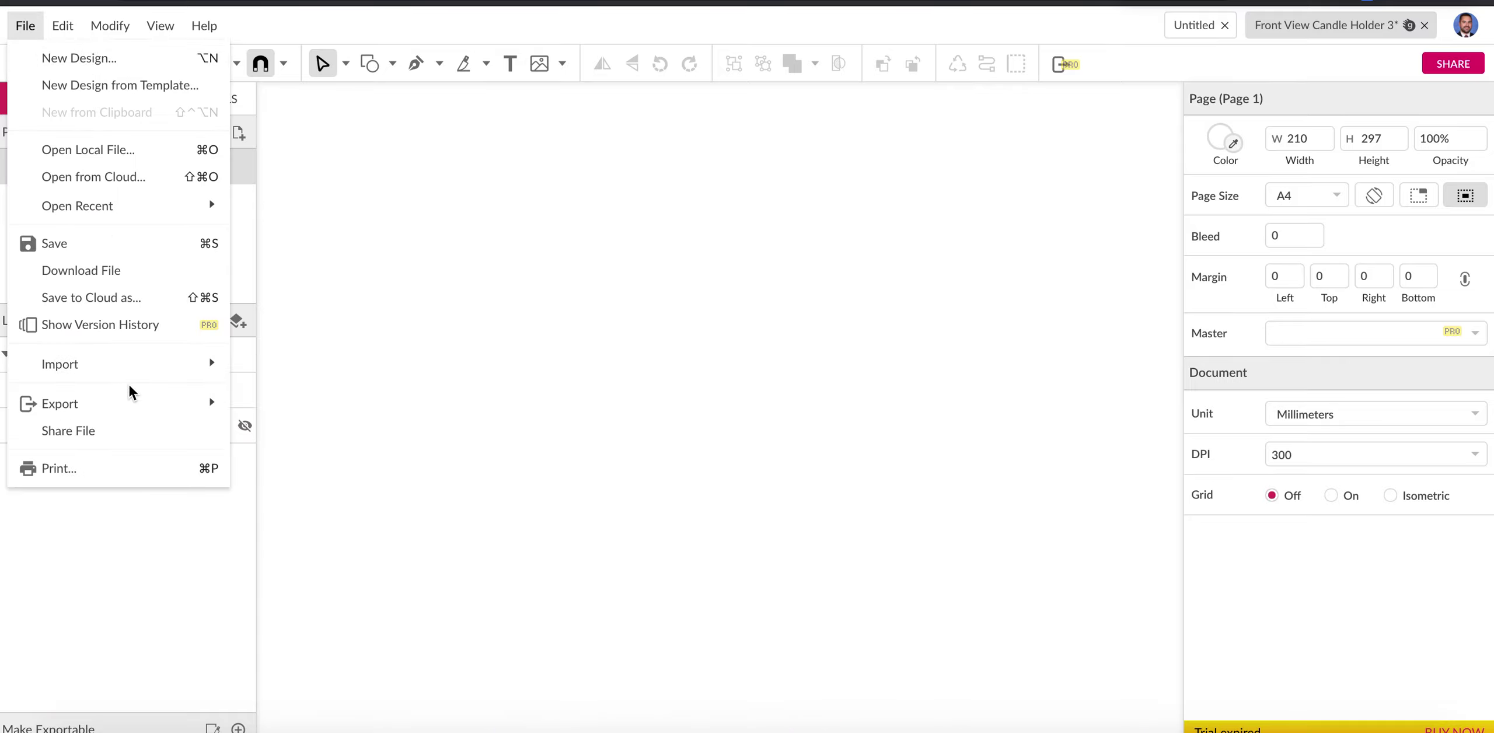
{"action": "mouse_move", "coordinate": [137, 401]}
{"action": "mouse_move", "coordinate": [346, 516]}
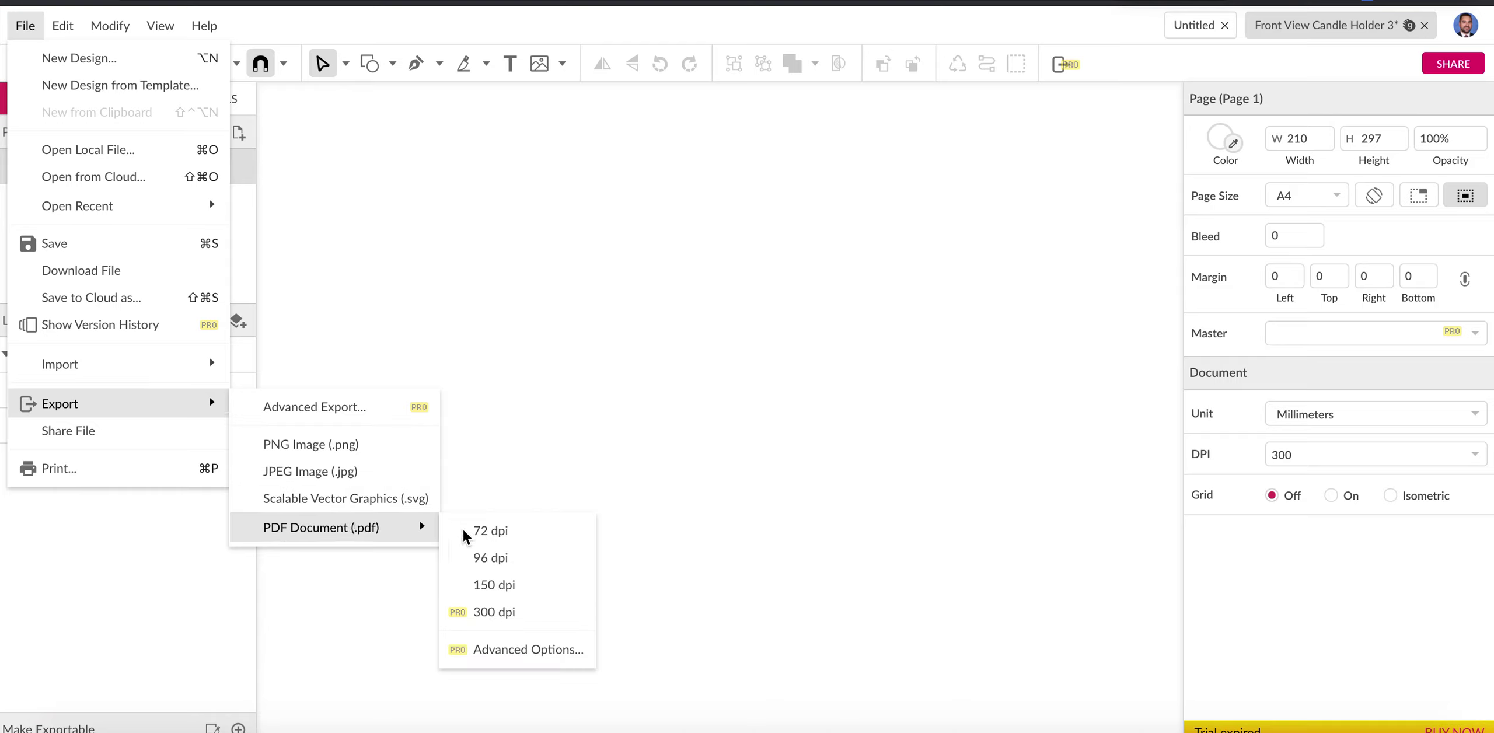
{"action": "left_click", "coordinate": [532, 593]}
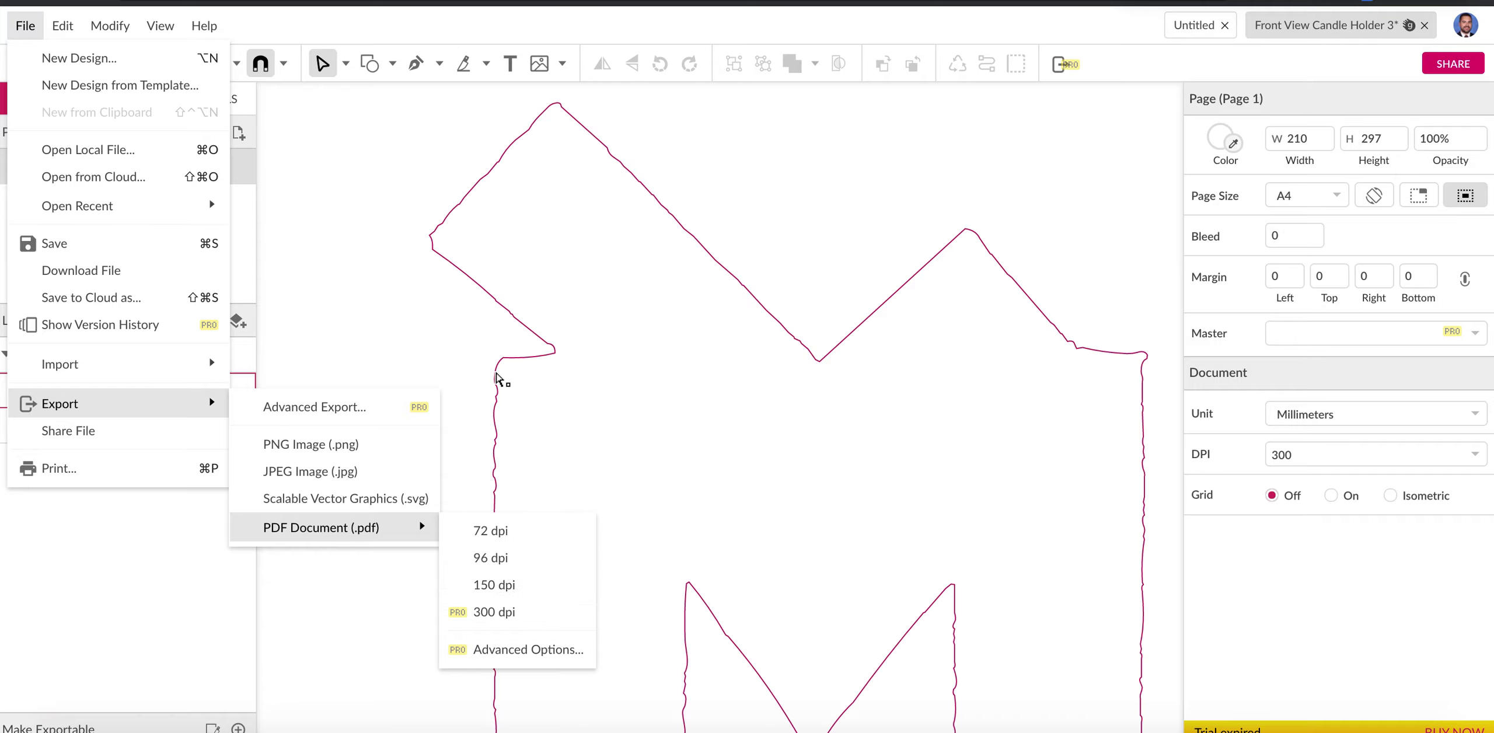